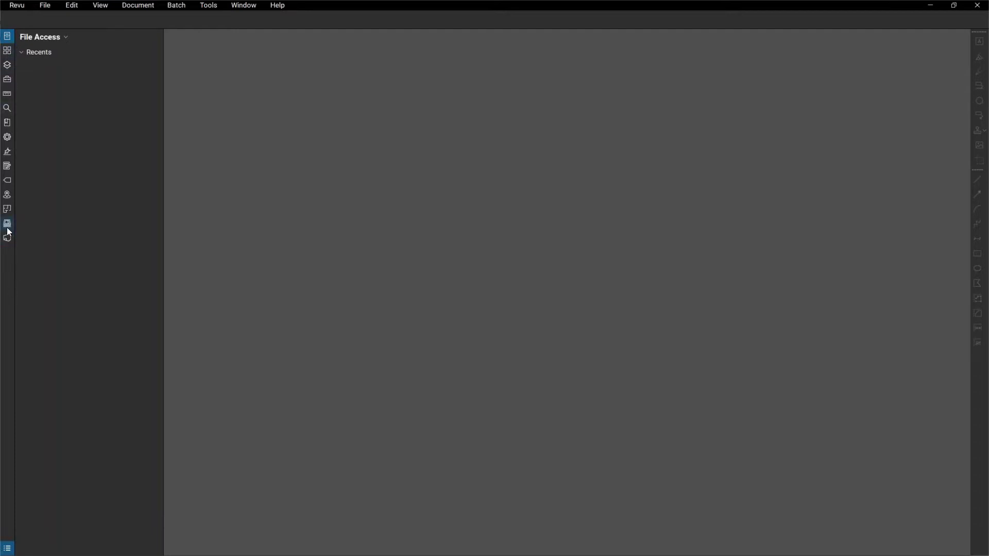
Hide the Signatures, Forms, Flags and Links panels from the panel access bar.
right_click(6, 151)
left_click(15, 163)
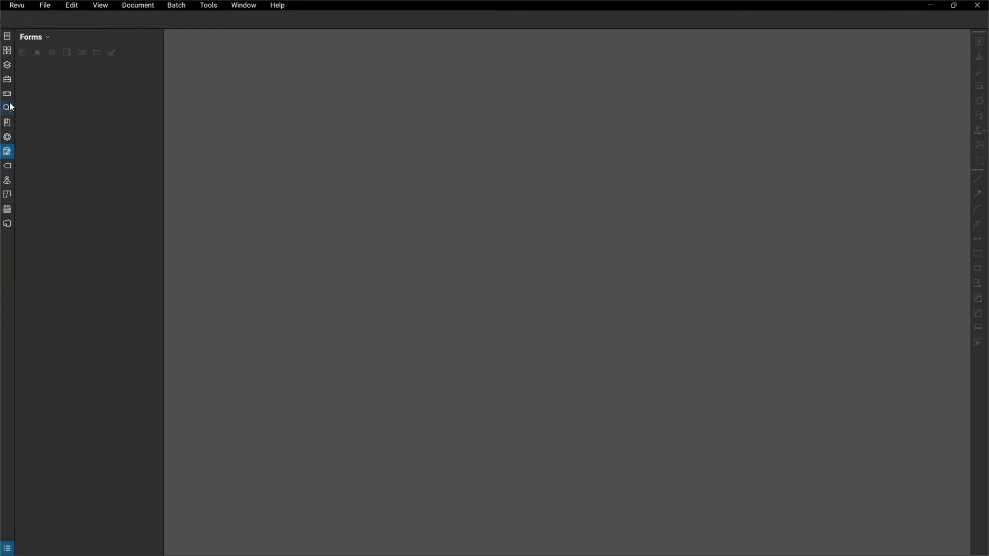
right_click(10, 151)
left_click(20, 163)
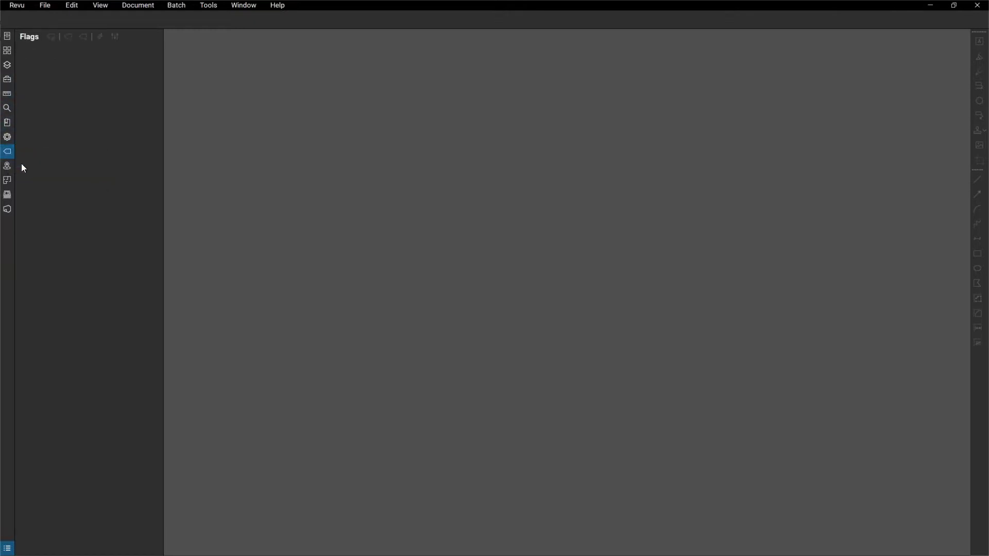
right_click(10, 152)
left_click(21, 163)
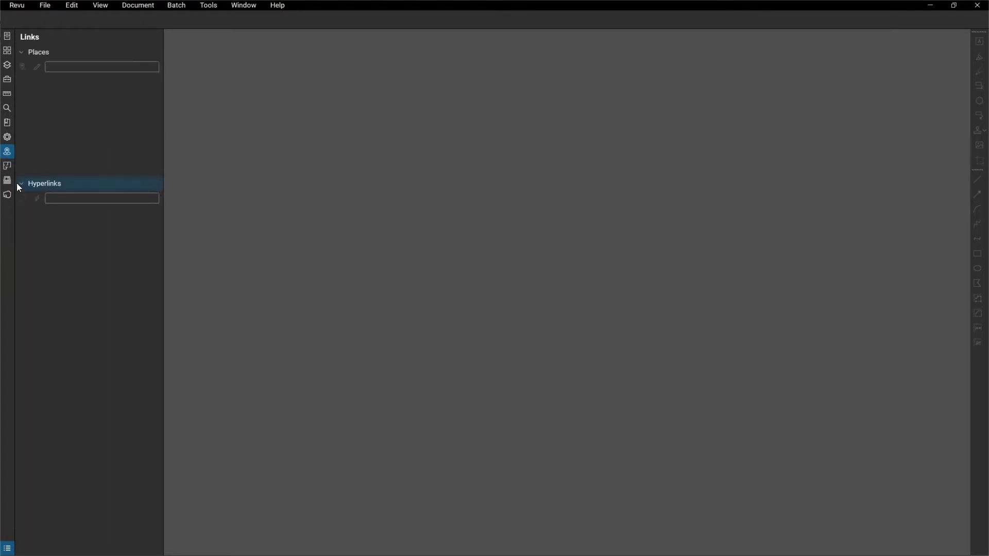
right_click(6, 150)
left_click(23, 165)
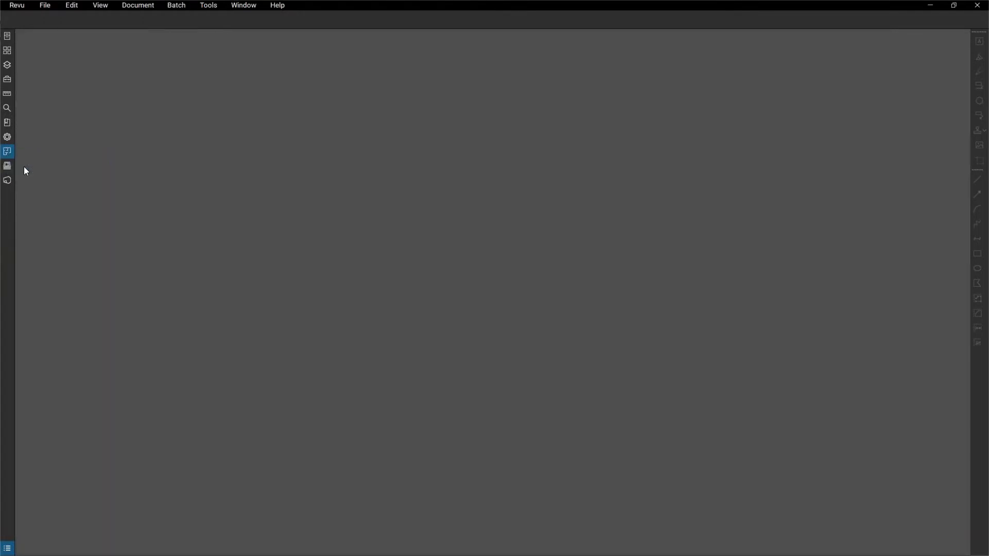
Hide the Spaces, Sets, Studio and Bookmarks panels from the panel access bar.
right_click(12, 152)
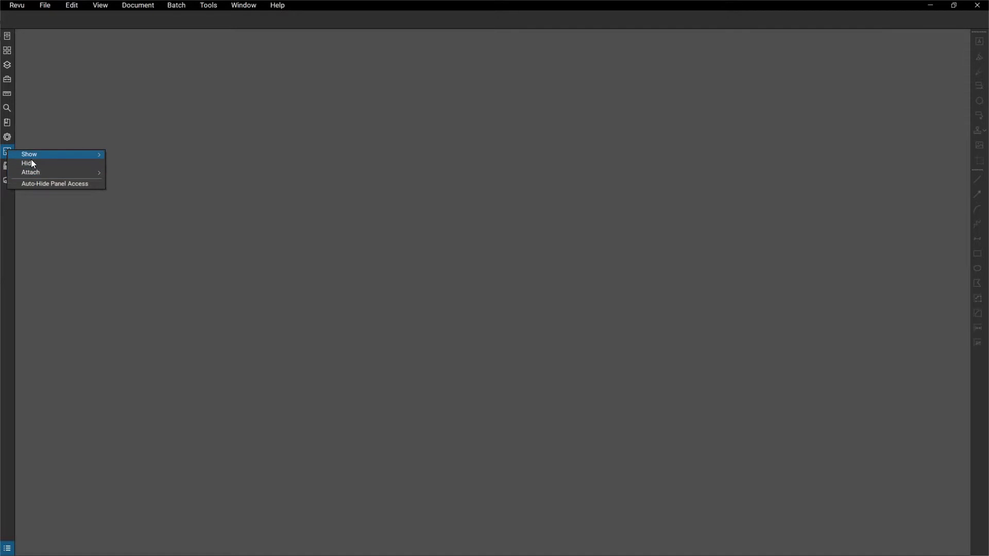
left_click(31, 162)
right_click(9, 151)
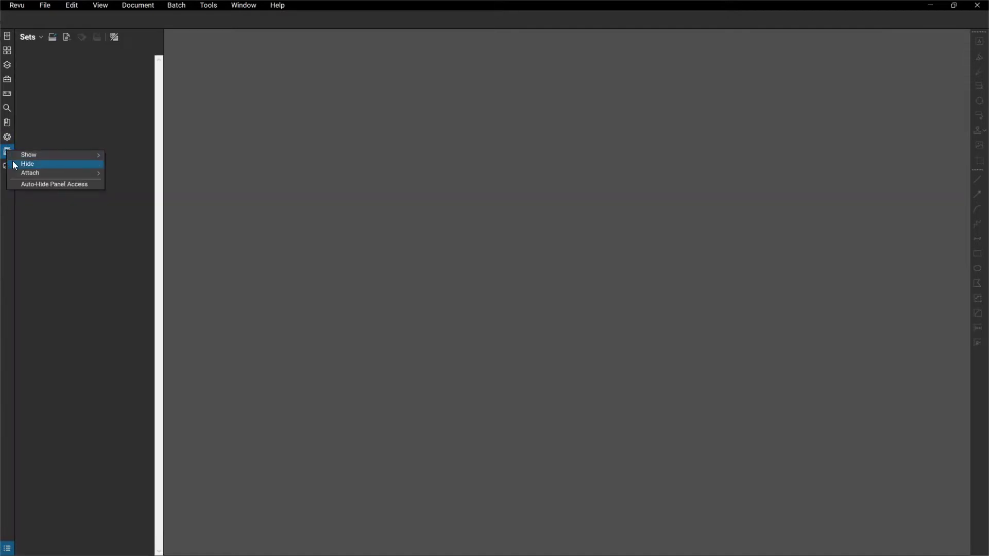
left_click(14, 163)
right_click(11, 153)
left_click(29, 164)
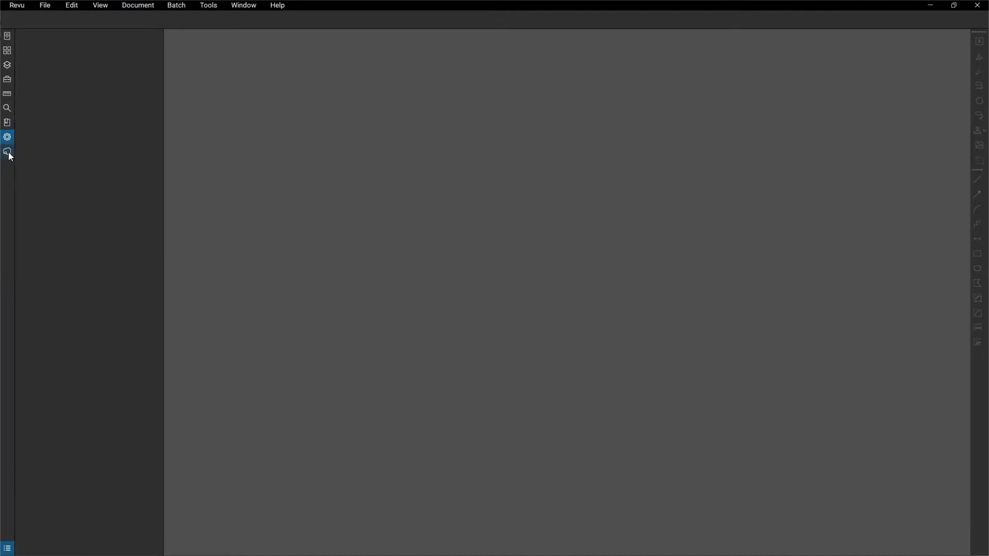
right_click(8, 153)
left_click(28, 166)
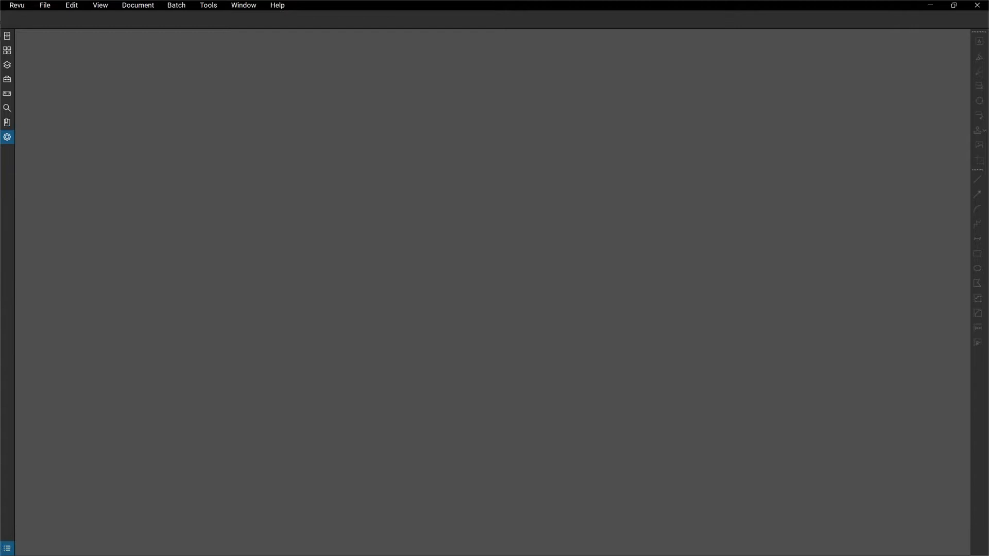
right_click(6, 125)
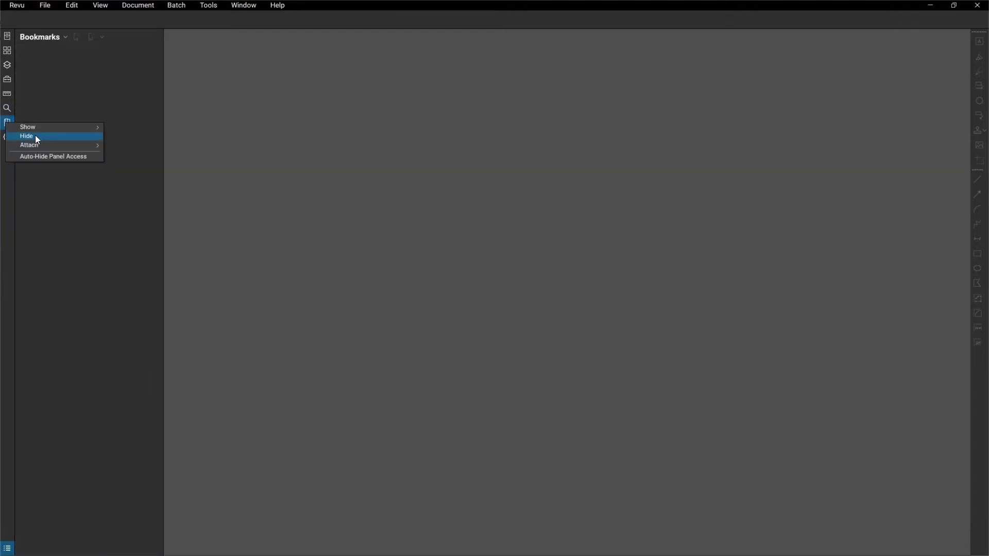
left_click(36, 138)
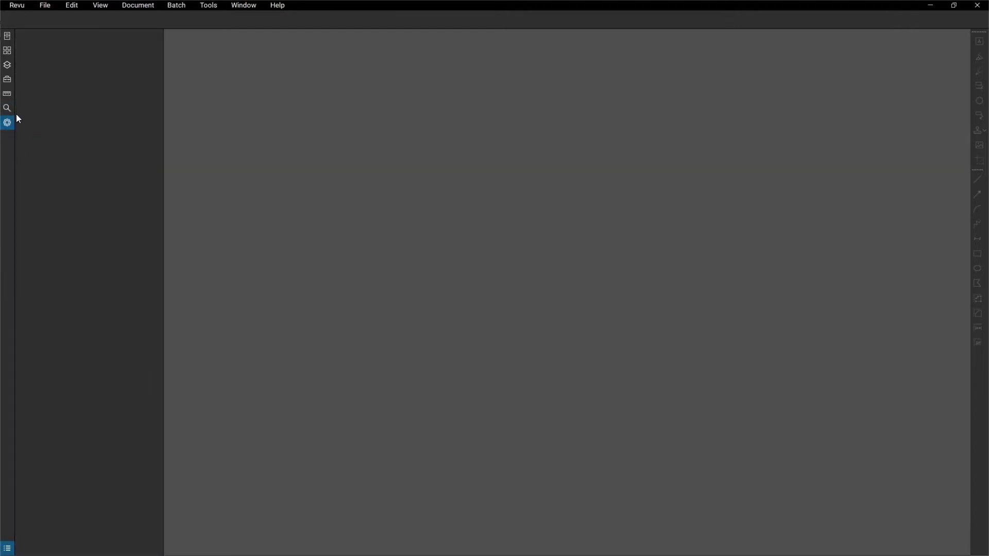
Dock the Properties panel on the opposite side of the workspace from the other panels and display the Measurements panel.
left_click_drag(7, 124, 229, 63)
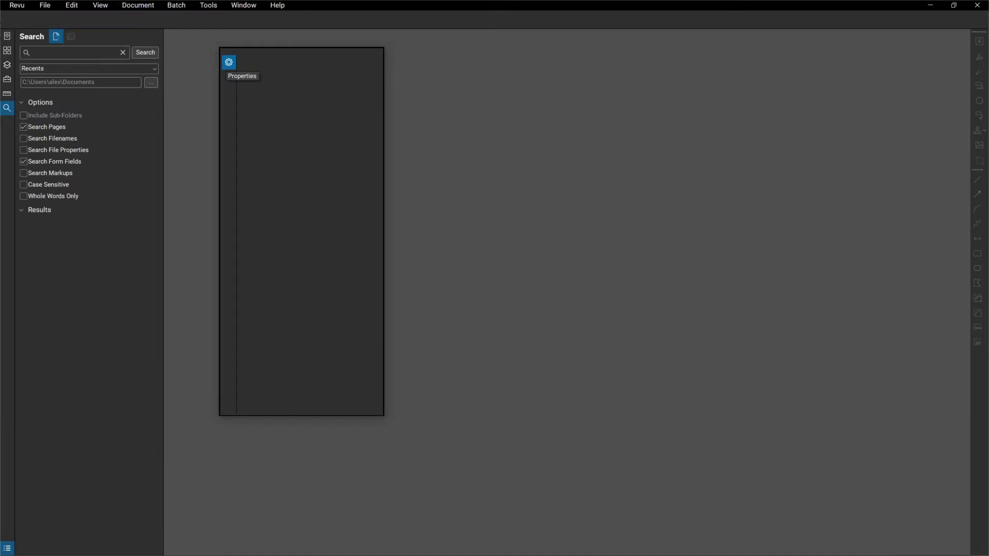
left_click_drag(226, 62, 963, 40)
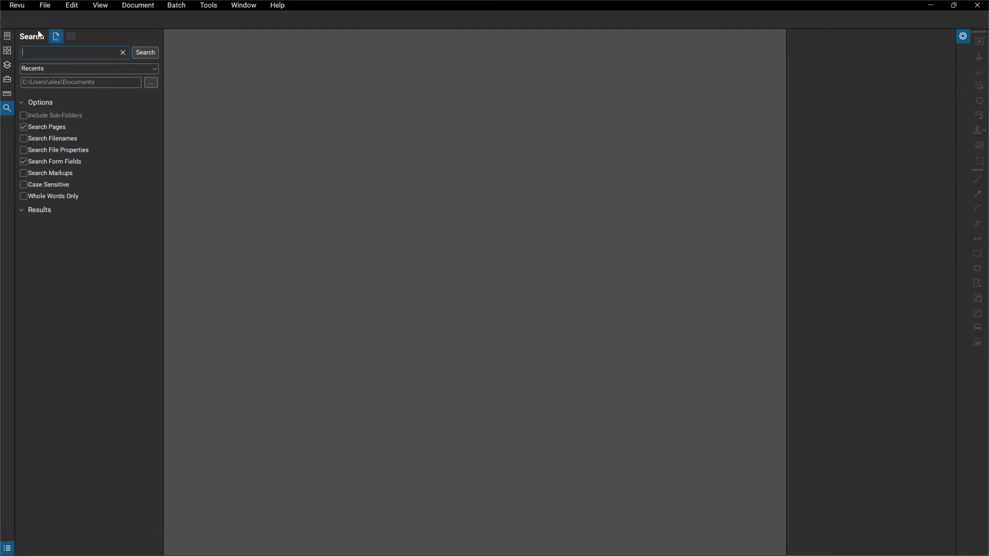
left_click(7, 93)
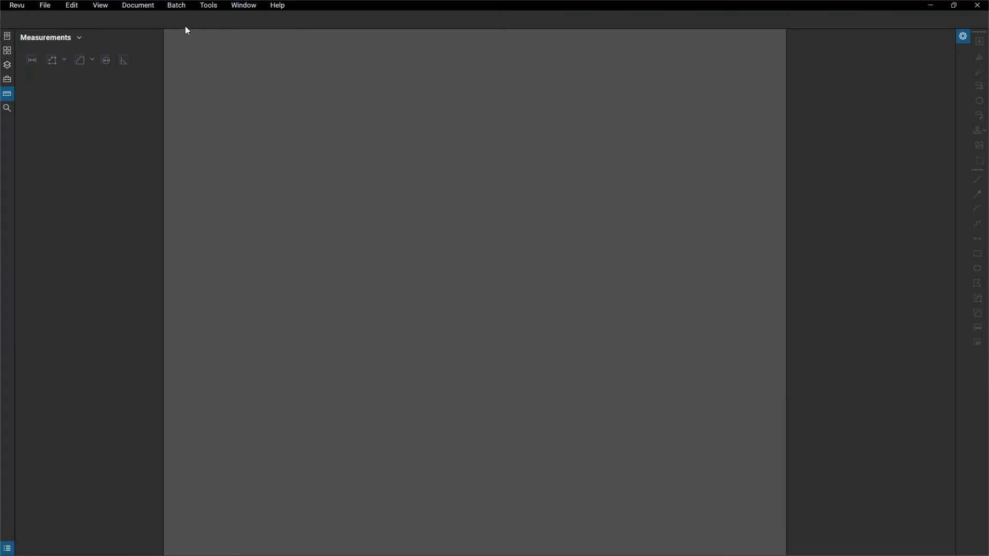
Turn on the Status Bar.
left_click(204, 7)
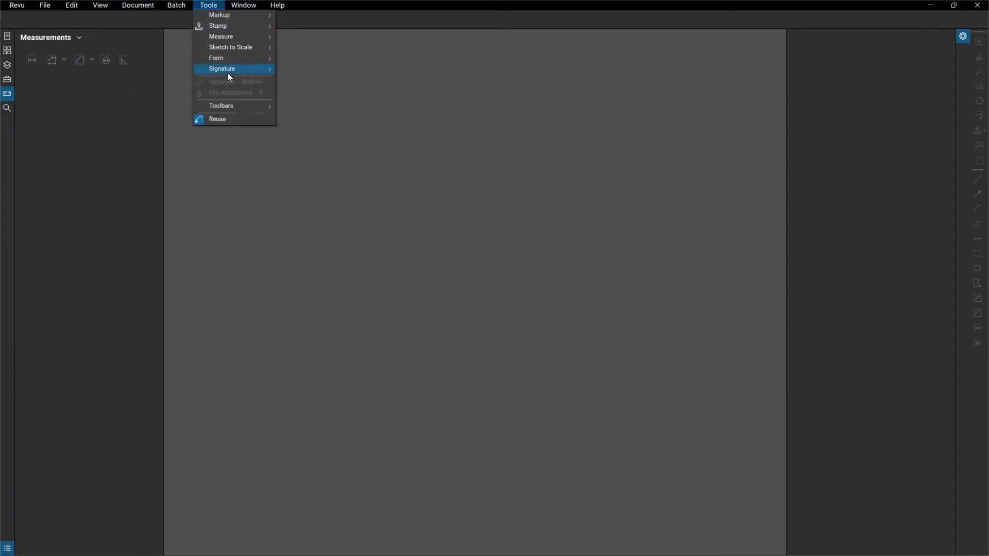
mouse_move(232, 105)
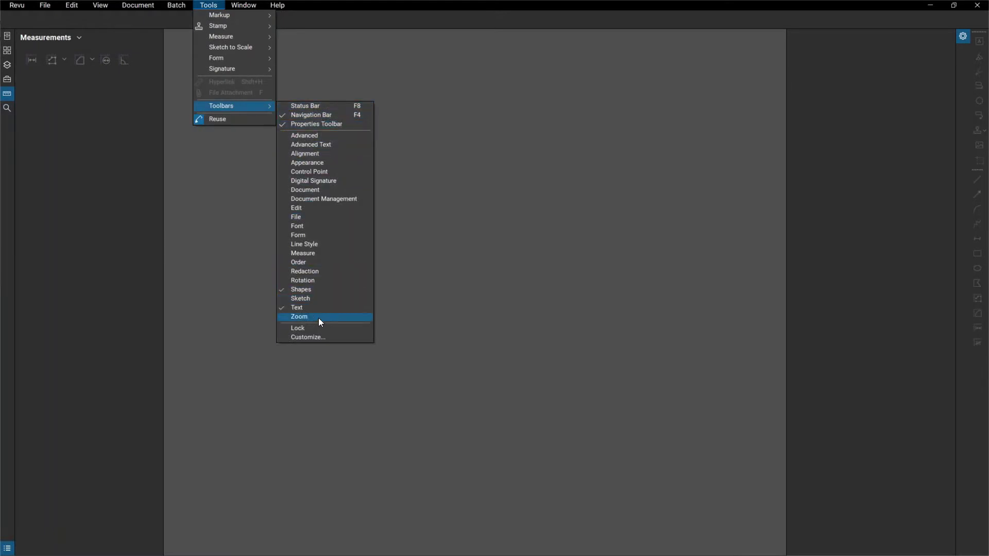
left_click(311, 106)
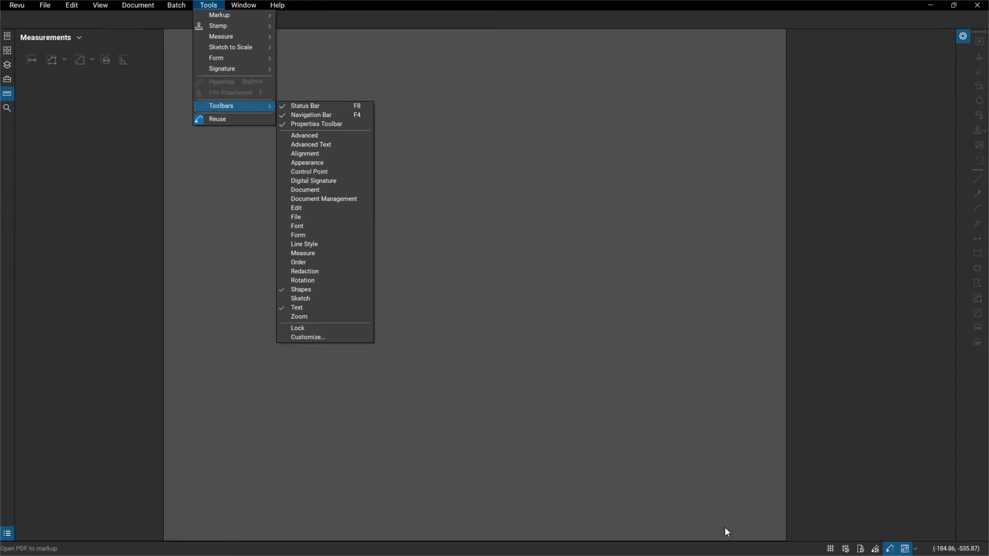
left_click(797, 550)
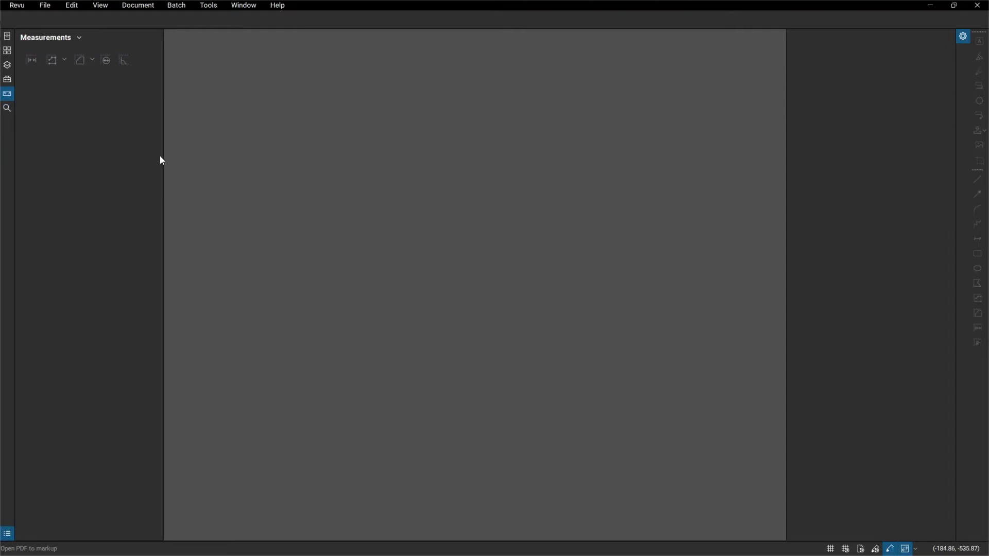
left_click(906, 548)
Open the toolbar customization settings to examine the Document toolbar's items and the option for adding a new toolbar.
left_click(210, 5)
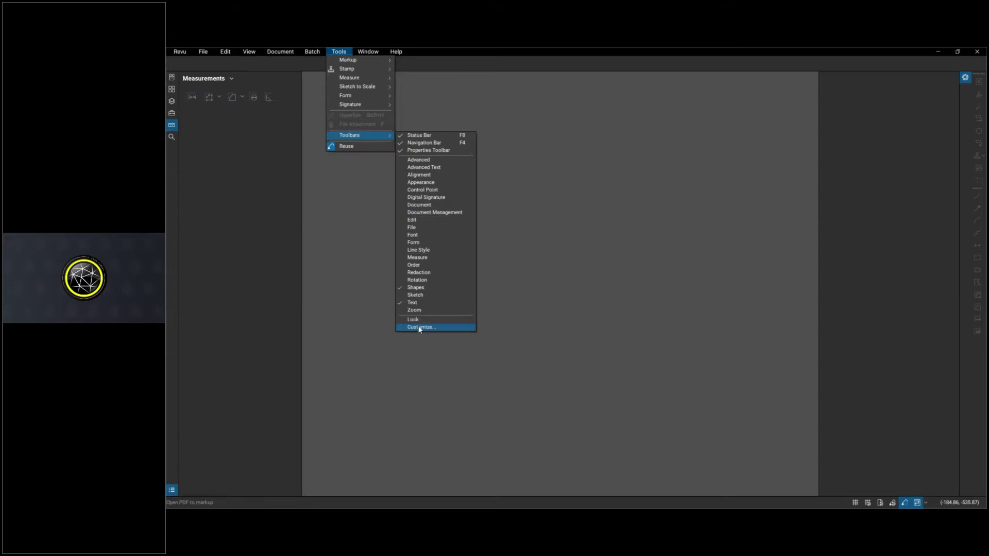
left_click(418, 329)
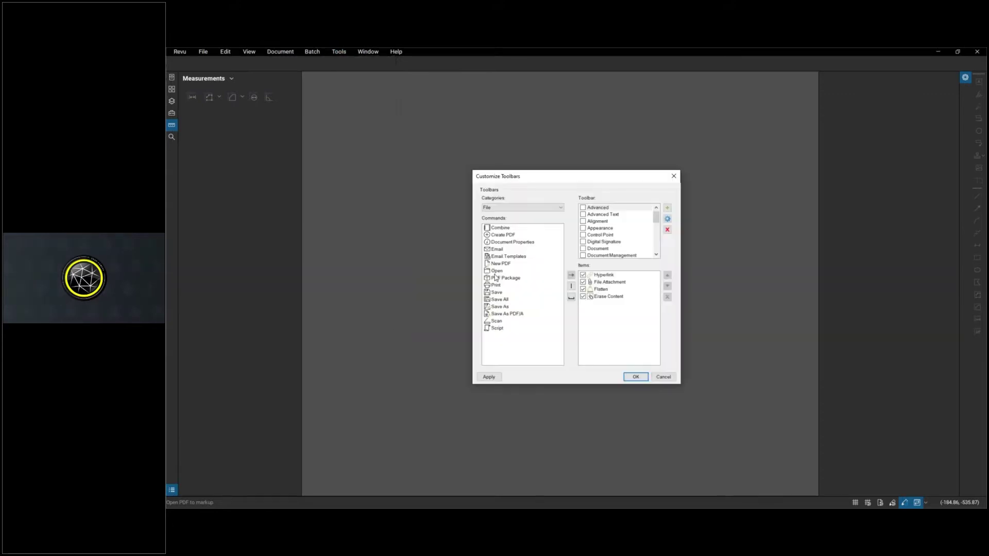
scroll(613, 226, "down", 1)
left_click(613, 229)
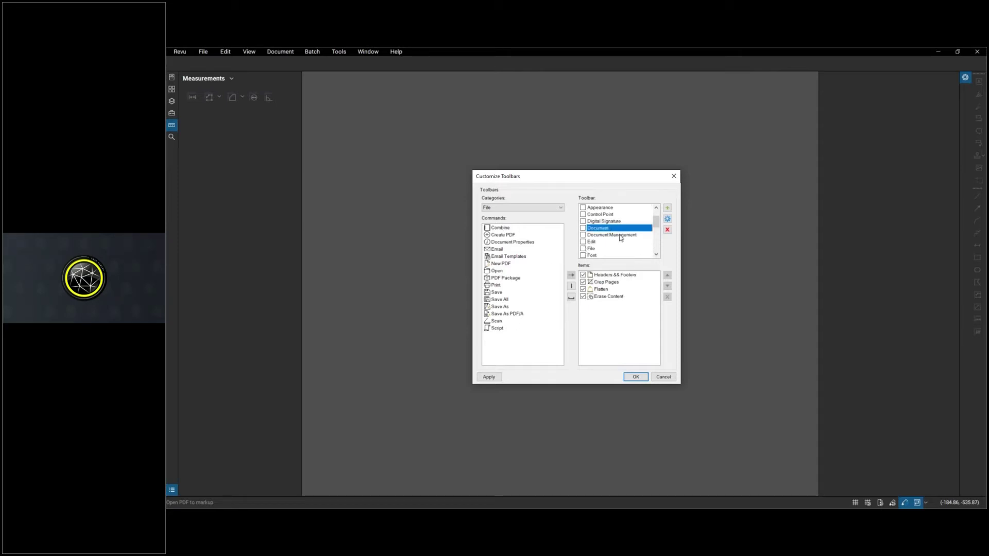
left_click(667, 208)
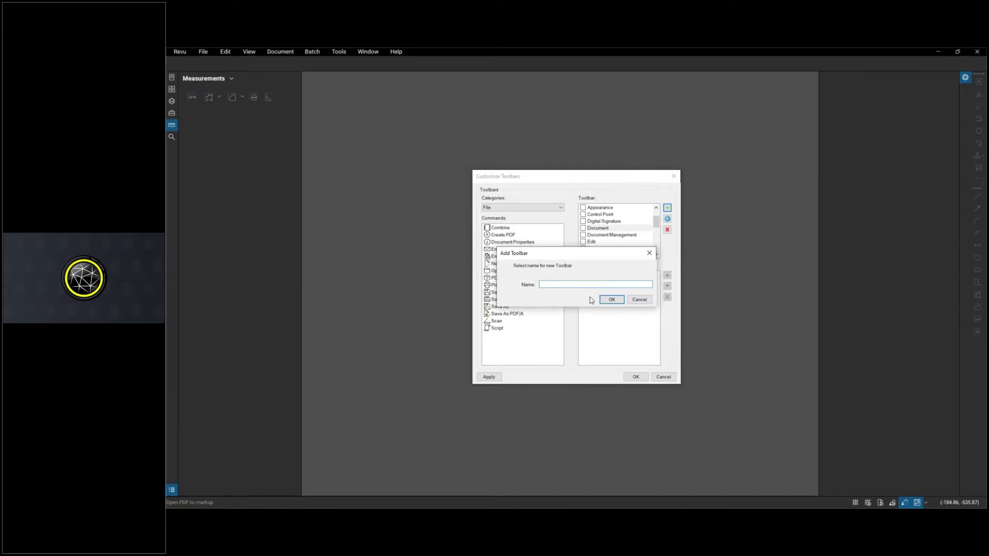
left_click(647, 302)
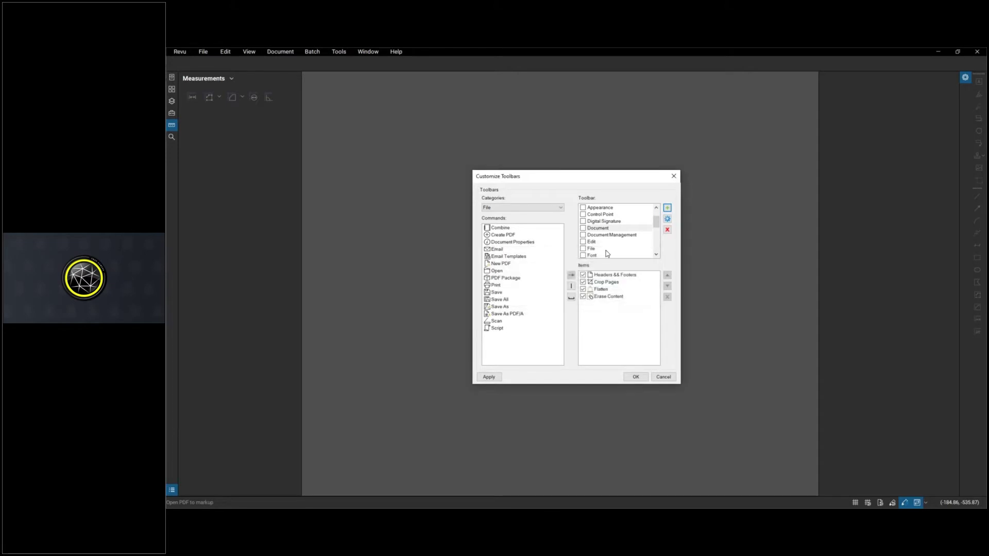
Examine the Document Management toolbar's items and the commands available across all categories, and close the customization settings without changes.
left_click(612, 235)
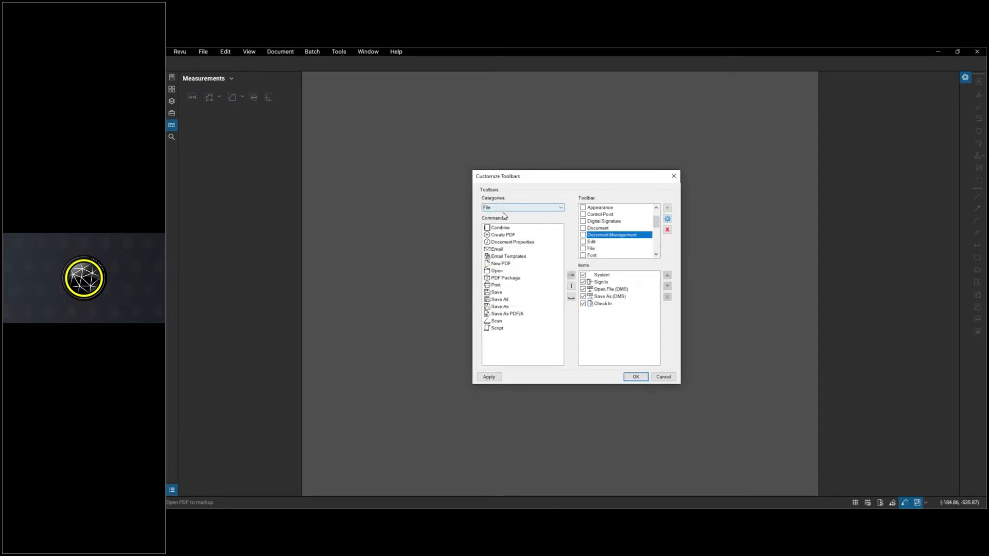
left_click(507, 215)
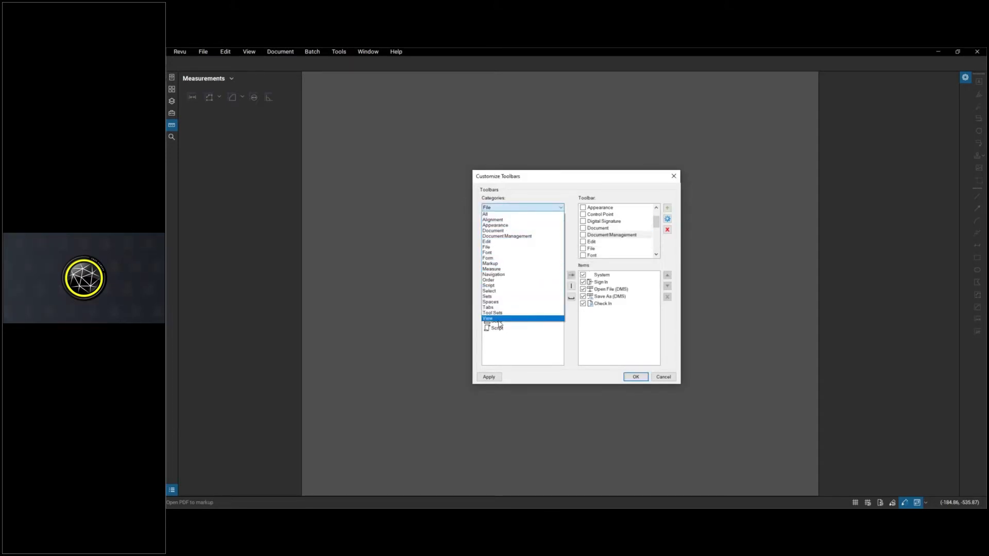
left_click(497, 214)
scroll(520, 257, "down", 8)
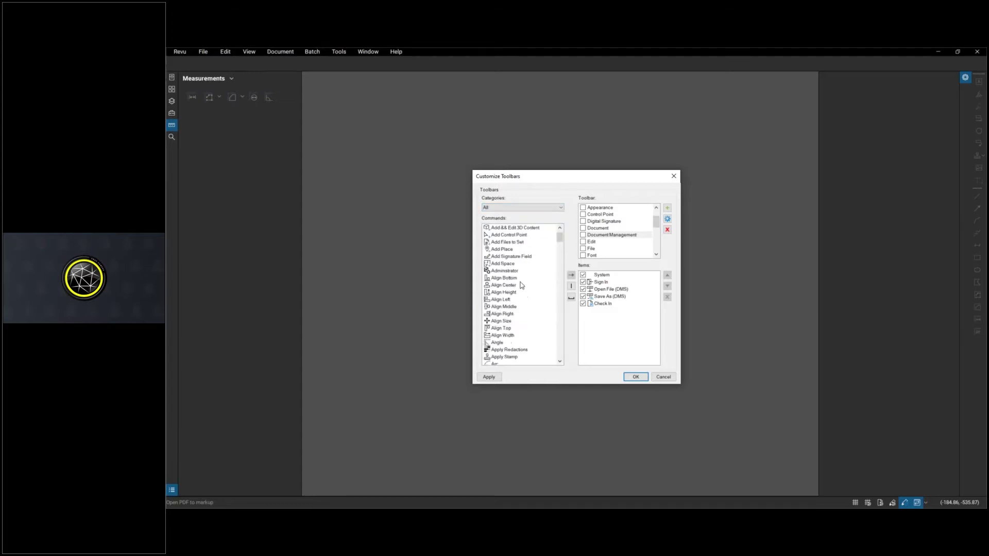
scroll(527, 267, "down", 6)
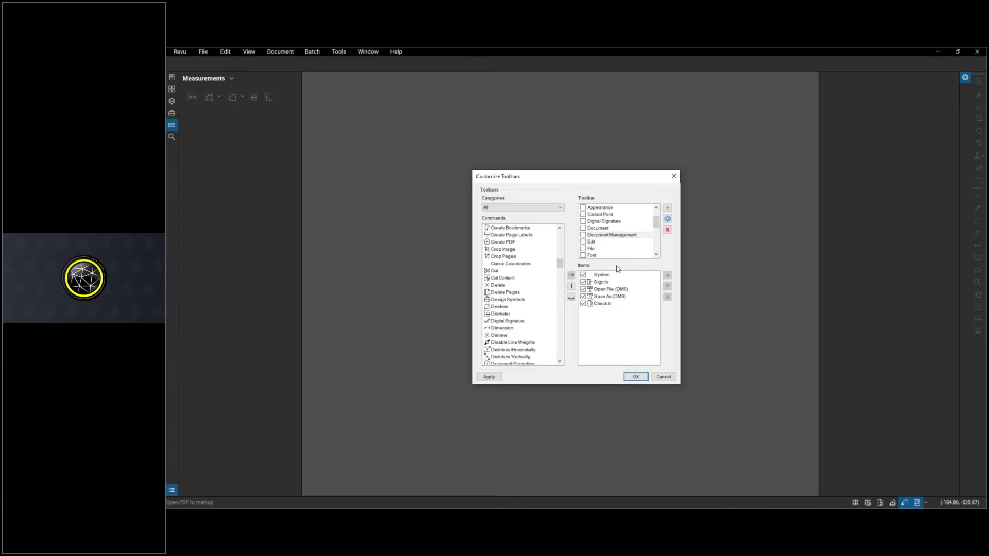
scroll(612, 241, "up", 1)
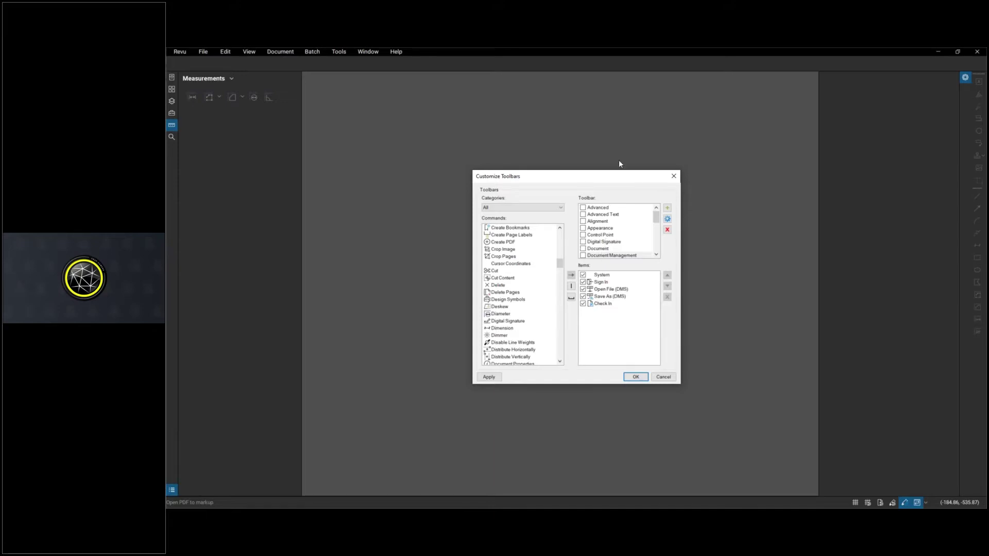
left_click(673, 176)
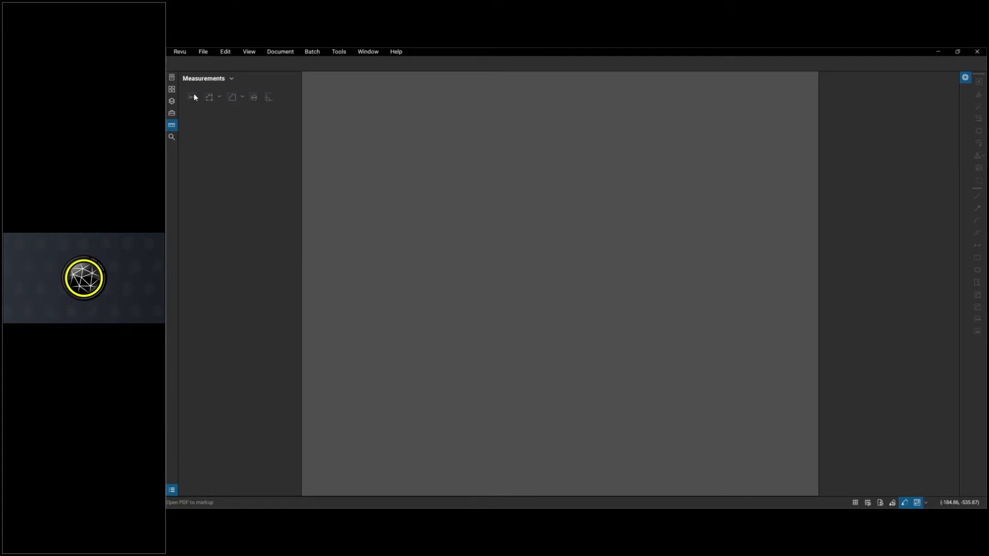
Save the current workspace layout as a new profile named "Webinar".
left_click(181, 52)
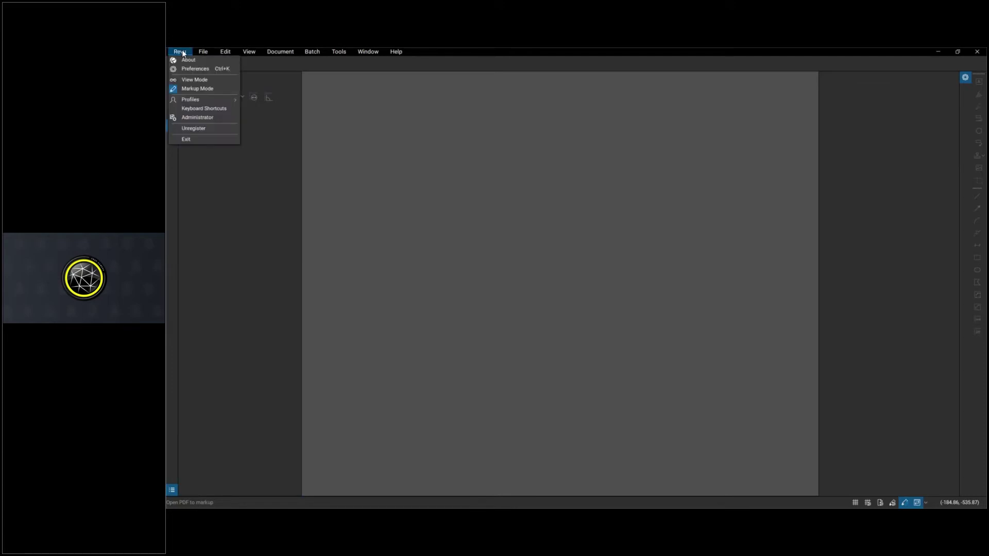
mouse_move(197, 103)
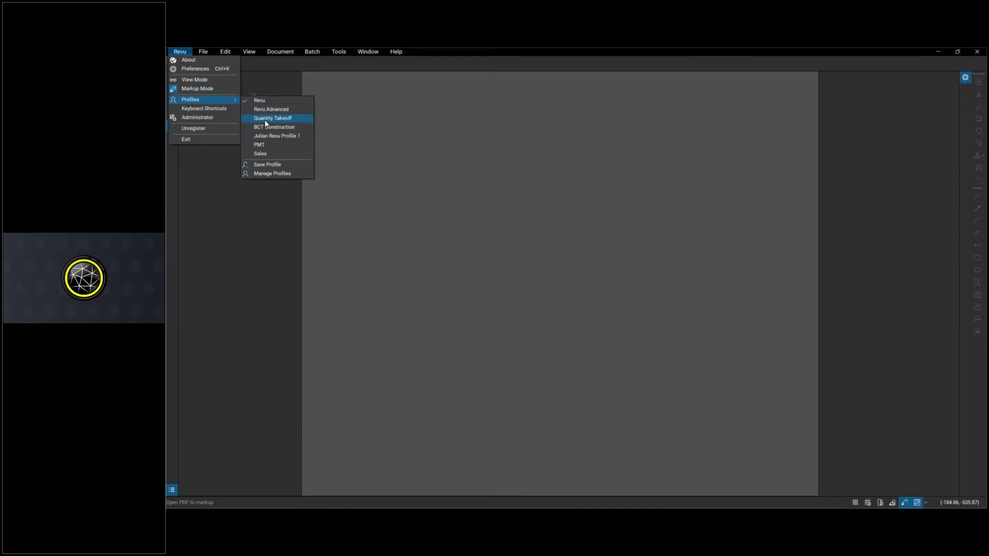
left_click(265, 175)
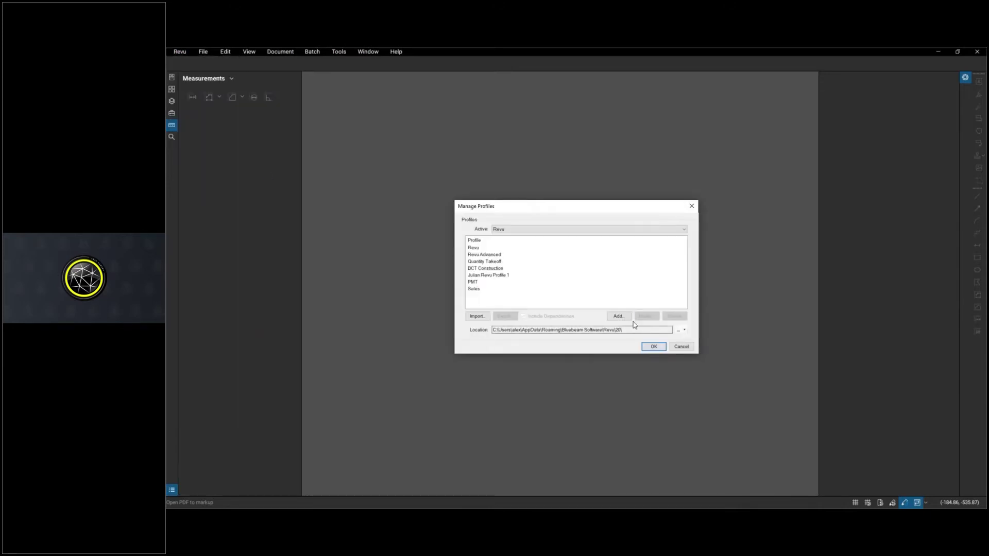
left_click(619, 318)
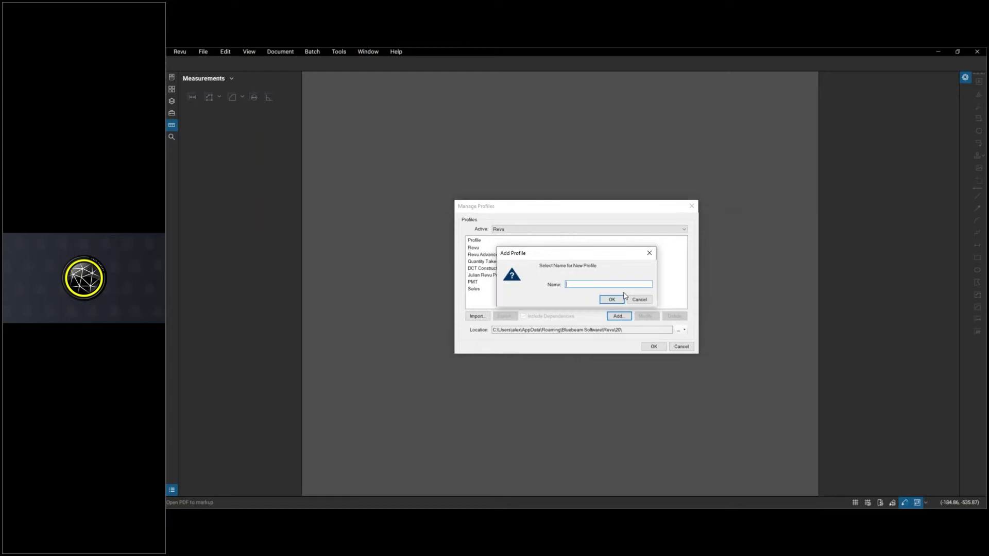
type("Webinar")
left_click(611, 300)
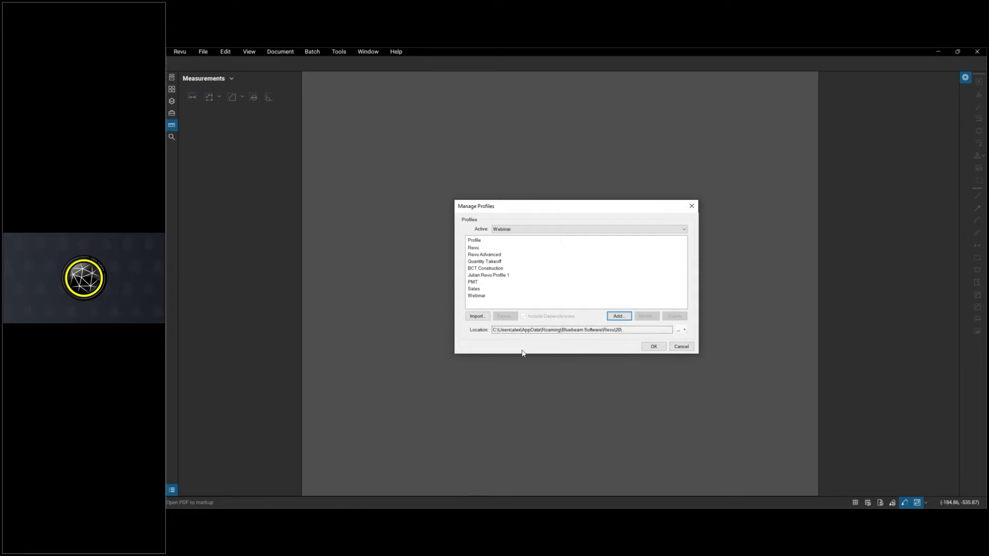
left_click(651, 346)
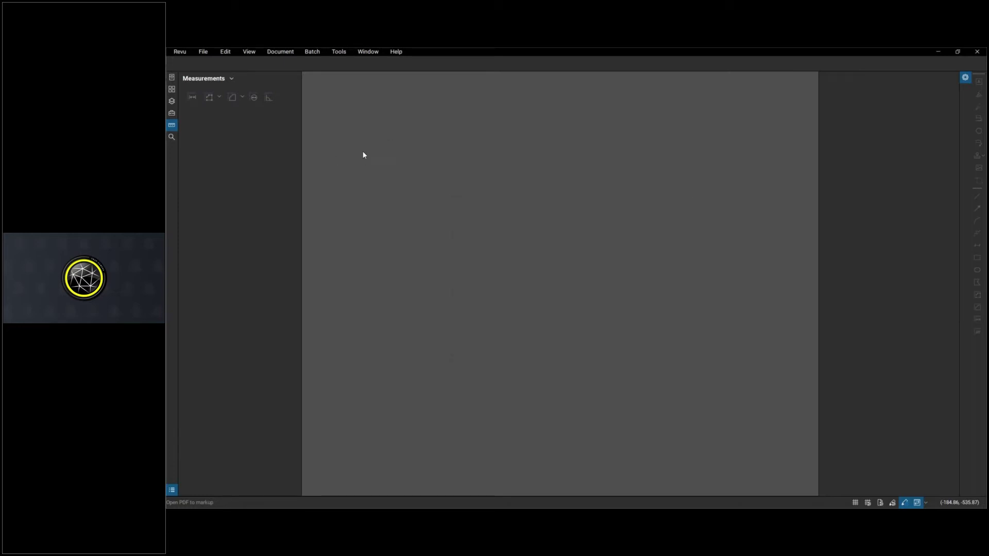
Switch to the Revu profile to compare its layout, and return to the Webinar profile.
left_click(178, 53)
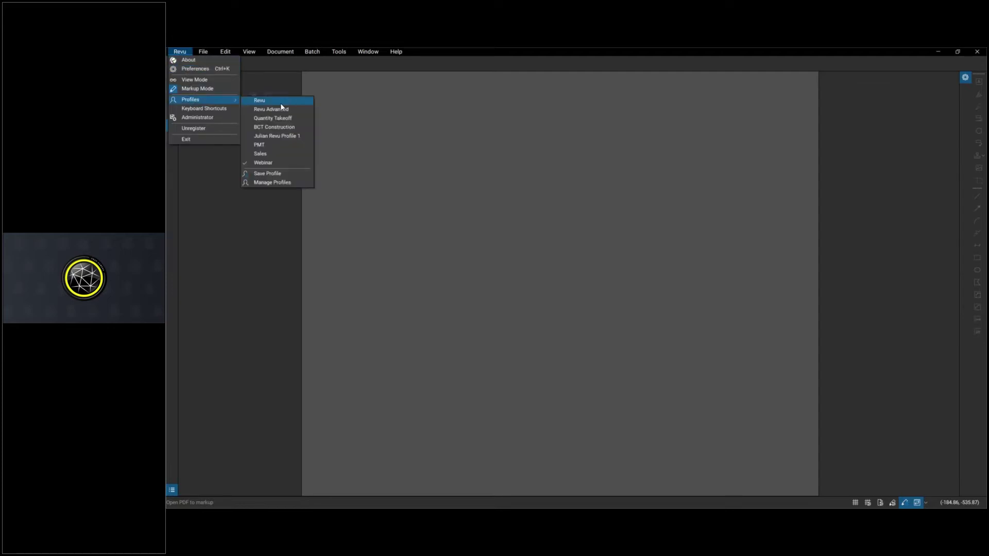
left_click(280, 103)
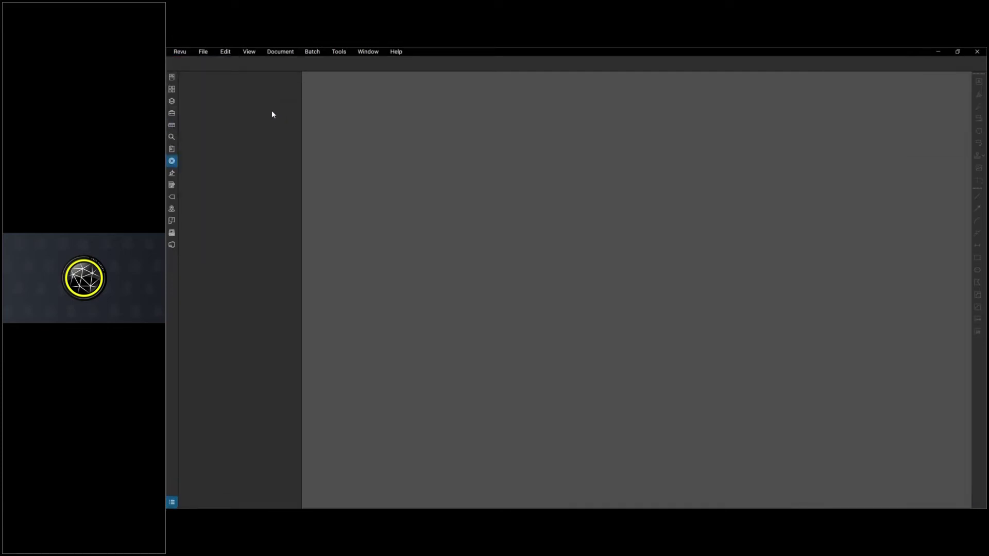
left_click(179, 52)
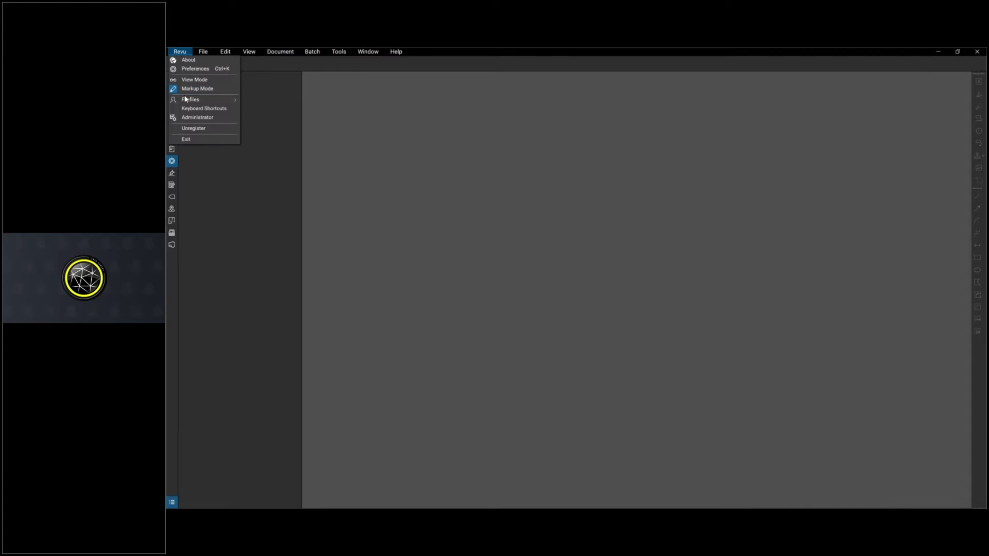
mouse_move(206, 99)
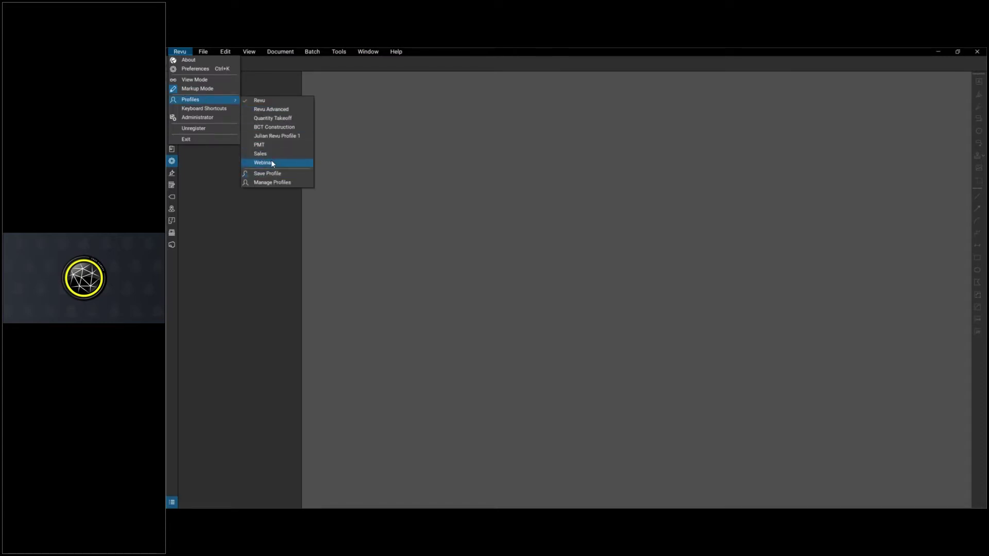
left_click(271, 162)
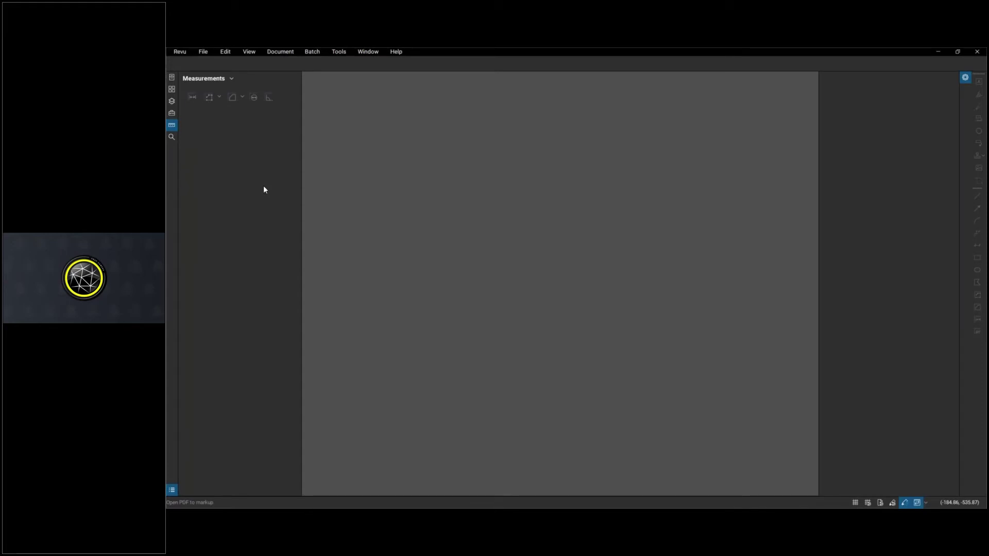
Open the profile manager to examine the import, export and dependency options for the Webinar profile, and close it.
left_click(179, 52)
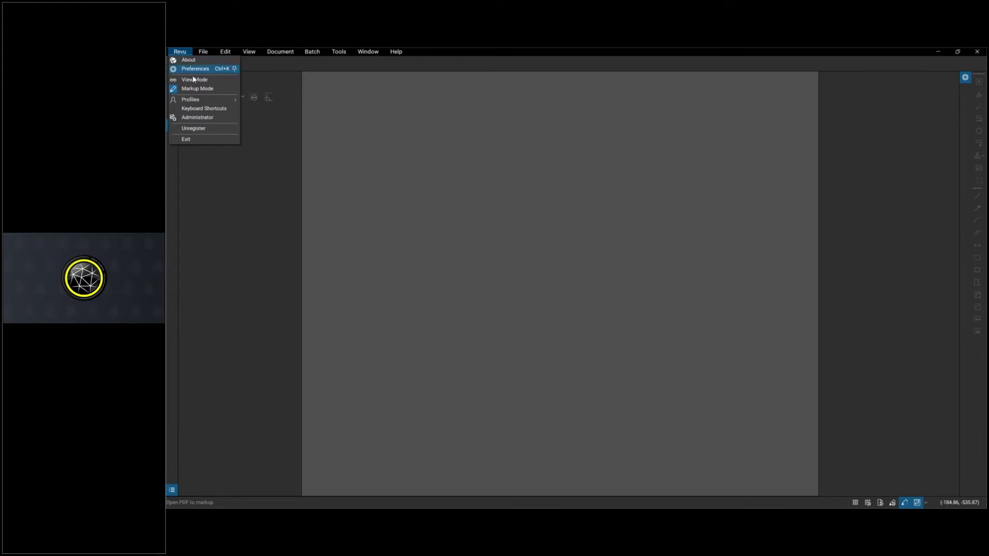
mouse_move(215, 100)
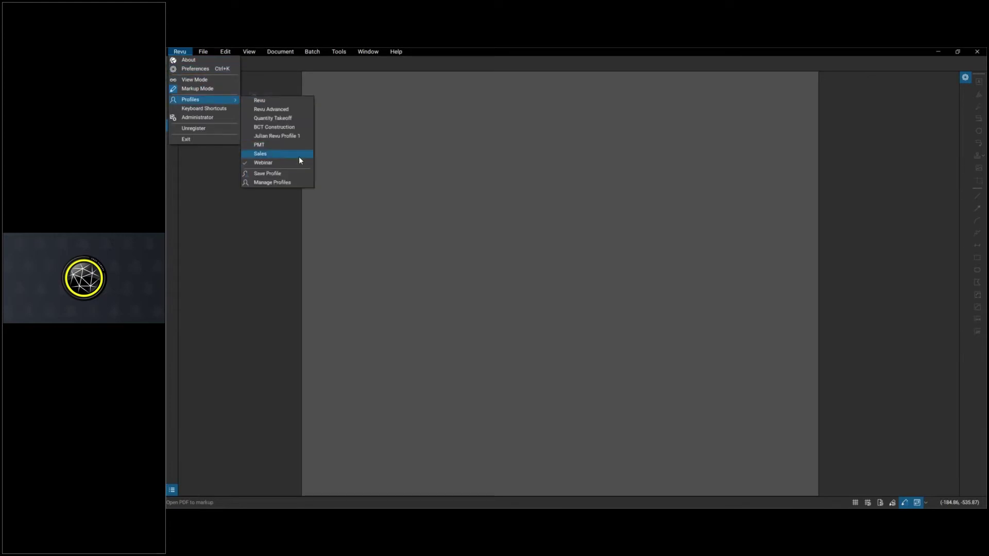
left_click(278, 122)
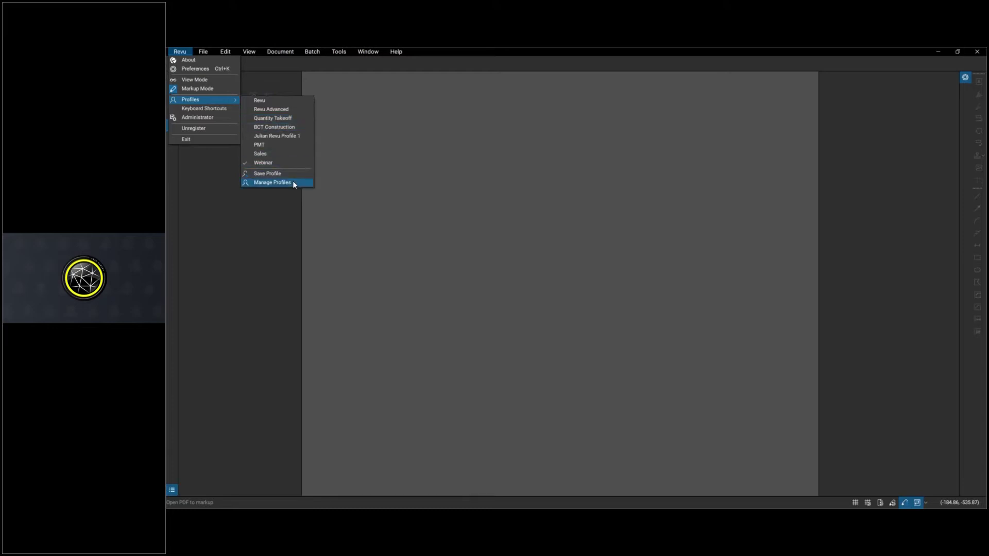
left_click(479, 295)
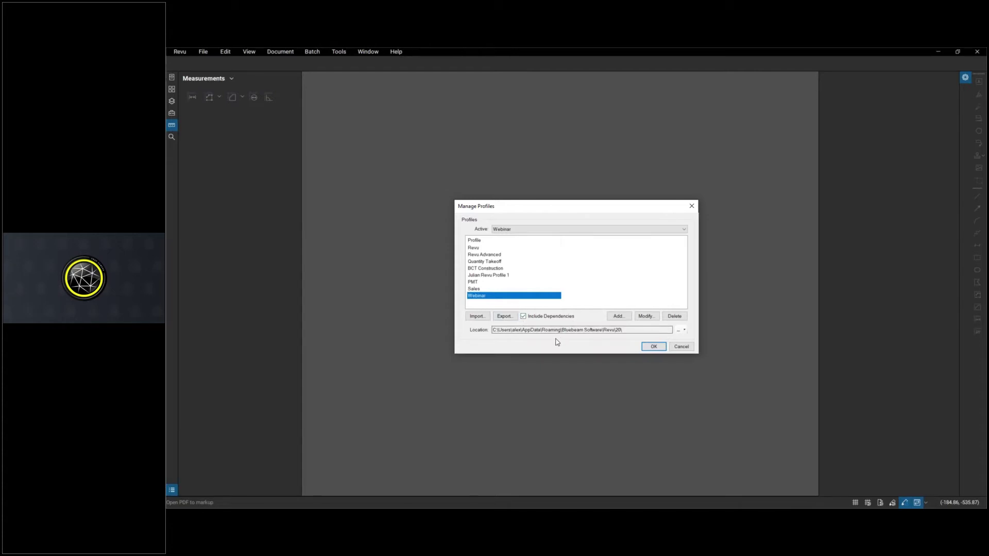
left_click(655, 347)
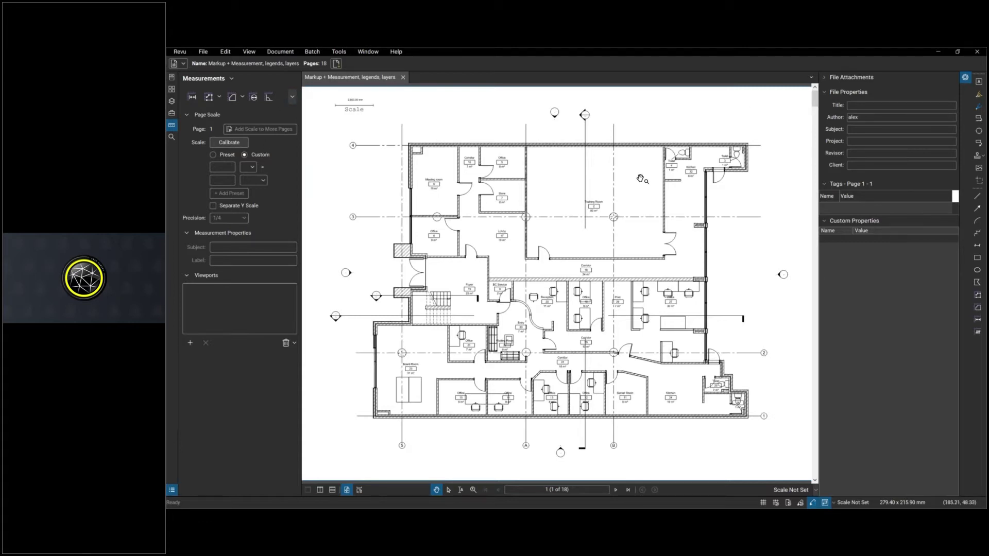
scroll(635, 175, "down", 1)
scroll(759, 247, "up", 1)
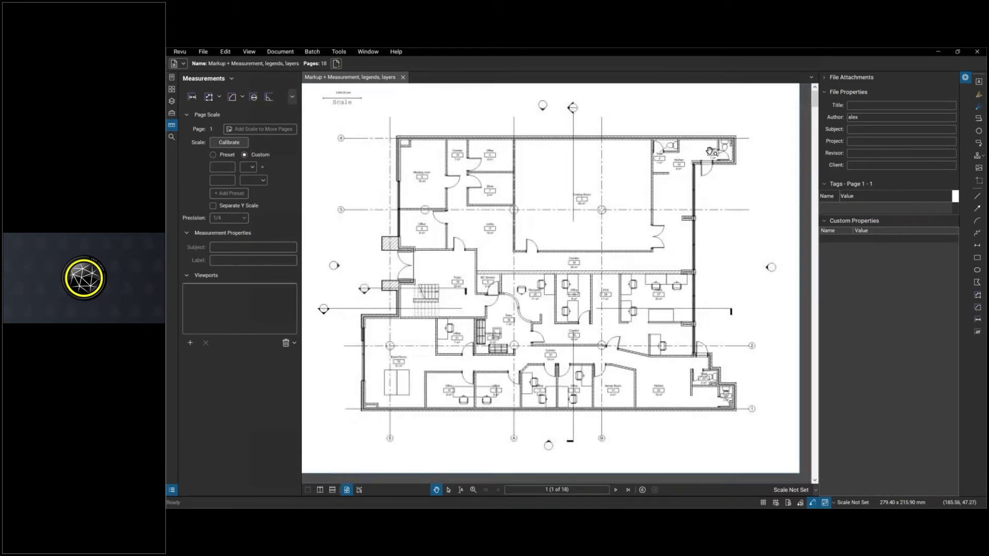
left_click(979, 131)
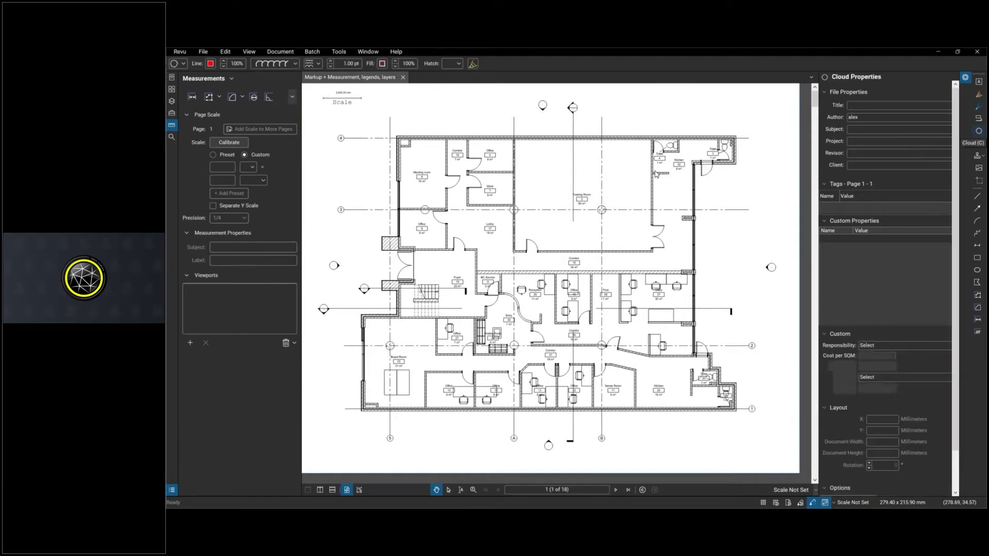
left_click(642, 206)
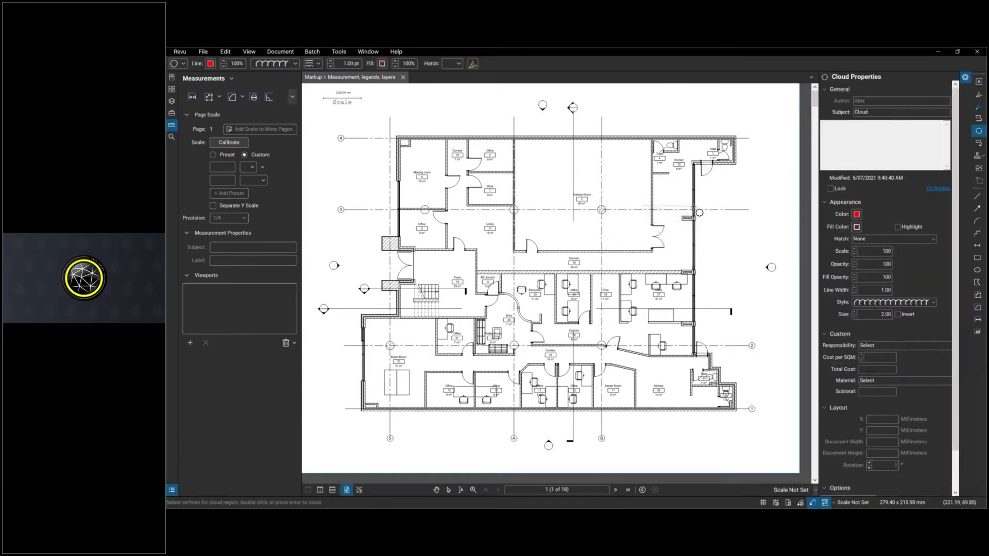
left_click(693, 242)
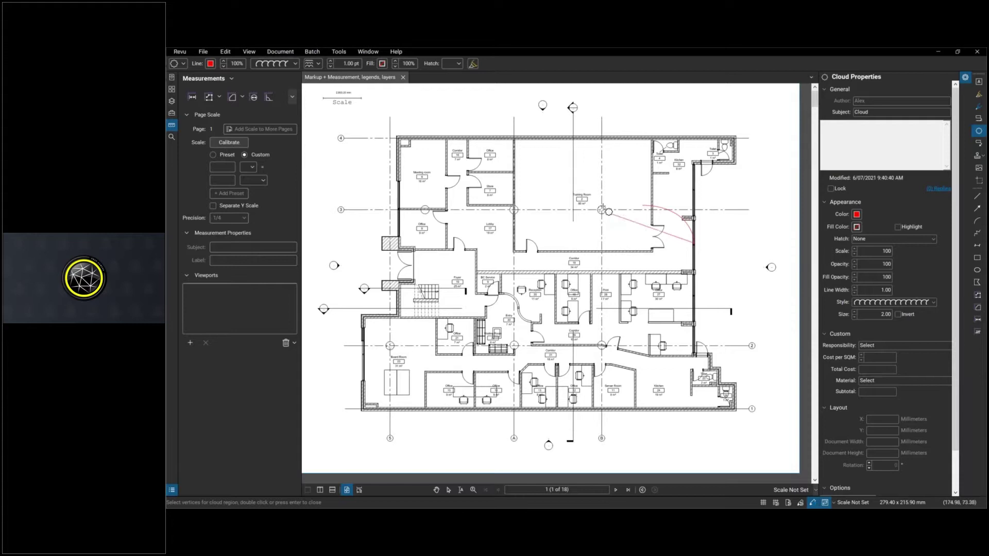
key("Escape")
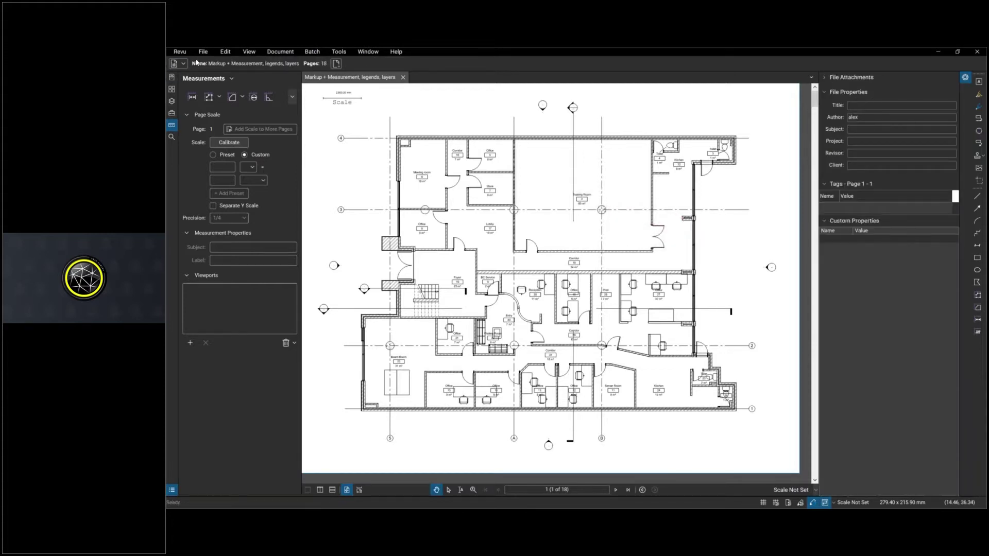
Change the Markup preference for shape drag behavior so that shapes are drawn as rectangles instead of curves.
left_click(180, 51)
left_click(359, 231)
key("ctrl+k")
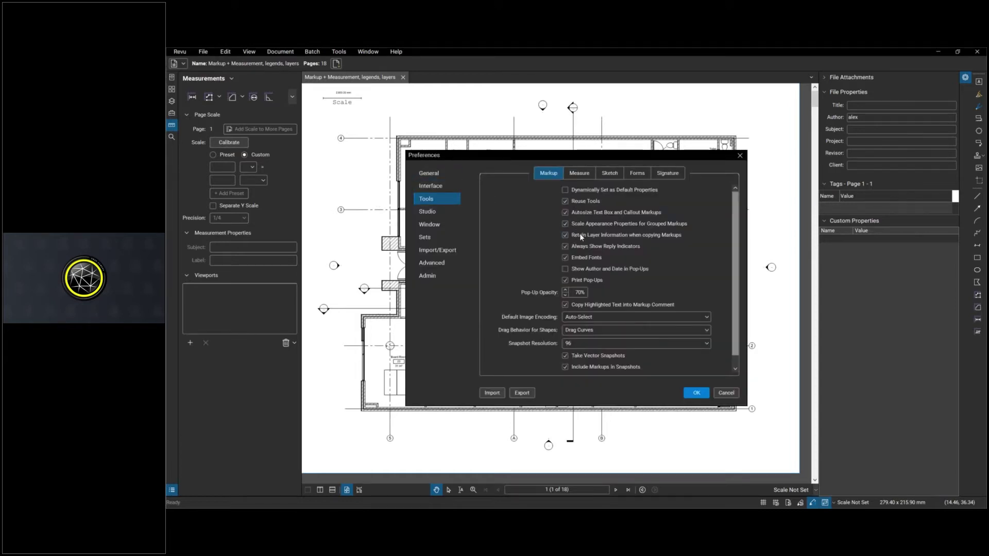
left_click(615, 332)
left_click(587, 341)
left_click(697, 392)
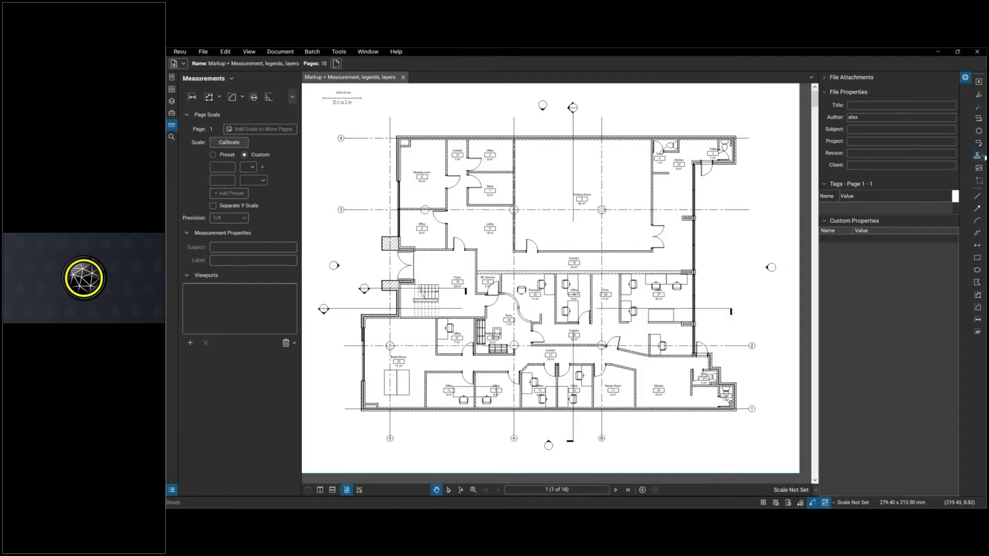
Draw a rectangular Cloud markup about 31.5 by 28.7 mm around the double door at the Training Room's lower-right corner.
left_click(979, 131)
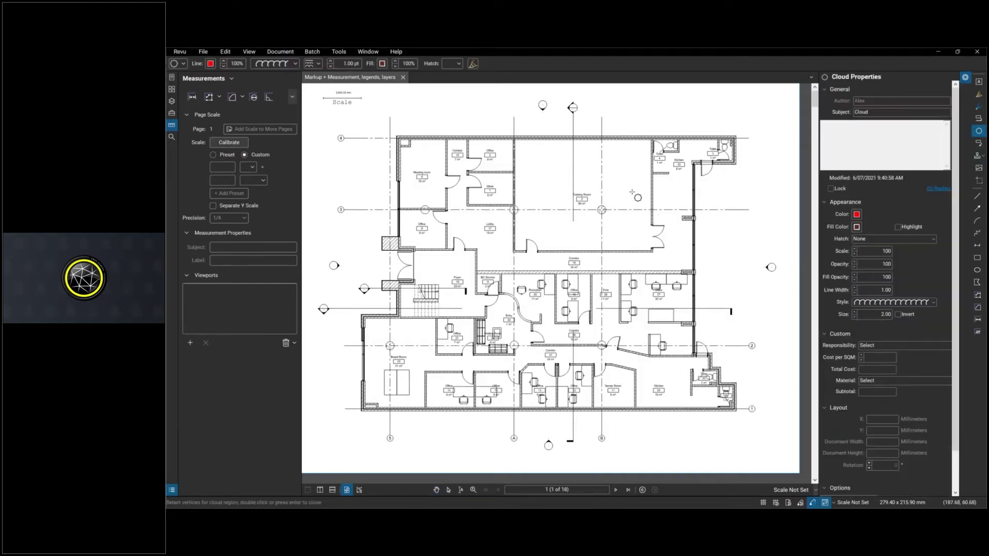
left_click_drag(624, 205, 693, 268)
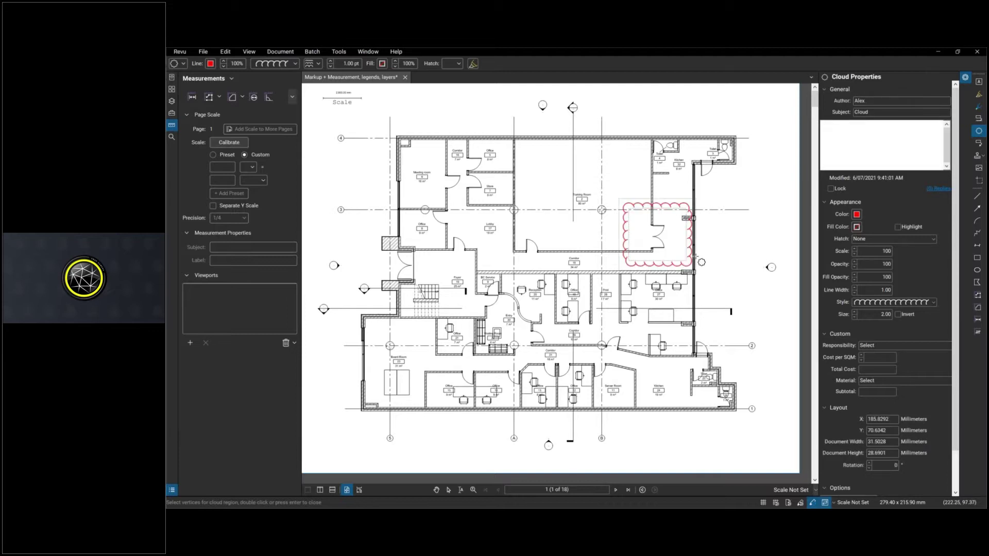
key("Escape")
Add a callout reading "Text goes in here" above the plan's upper-right corner, pointing to the cloud's right edge.
left_click(979, 145)
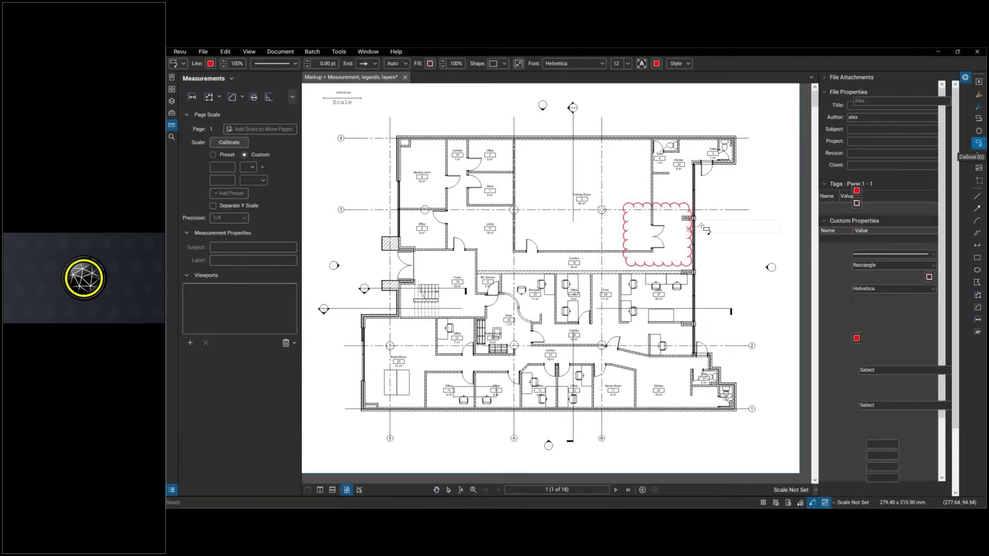
left_click(693, 231)
left_click(736, 124)
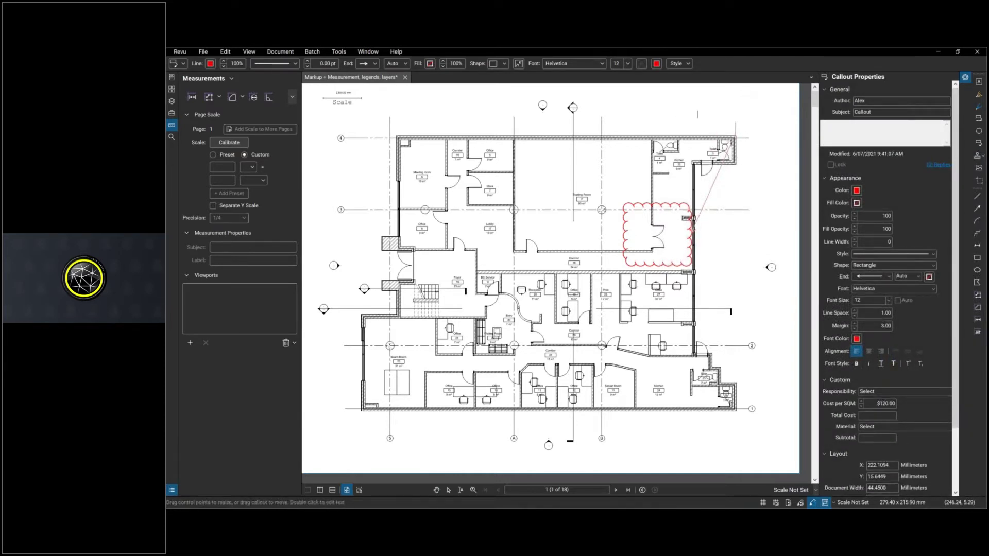
type("Text goes in here")
left_click(698, 78)
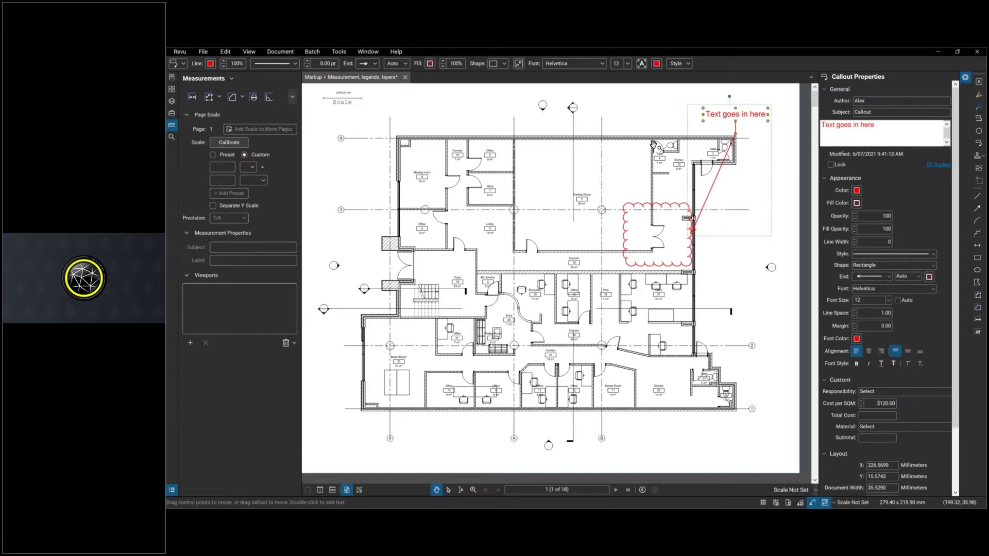
Nudge the cloud around the double door slightly sideways on its own, and deselect it.
left_click(741, 246)
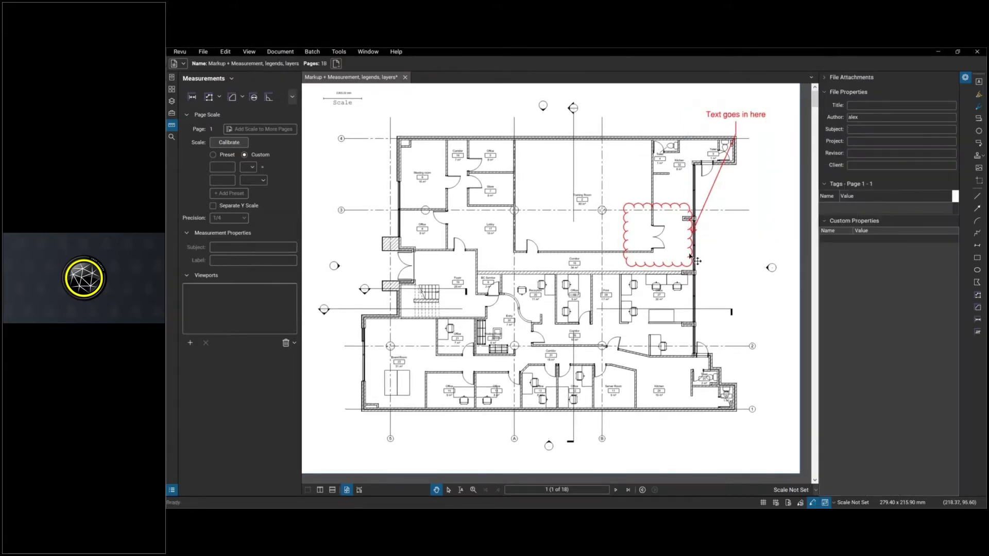
mouse_move(696, 261)
left_mouse_down()
mouse_move(658, 262)
mouse_move(698, 261)
left_mouse_up()
left_click(742, 247)
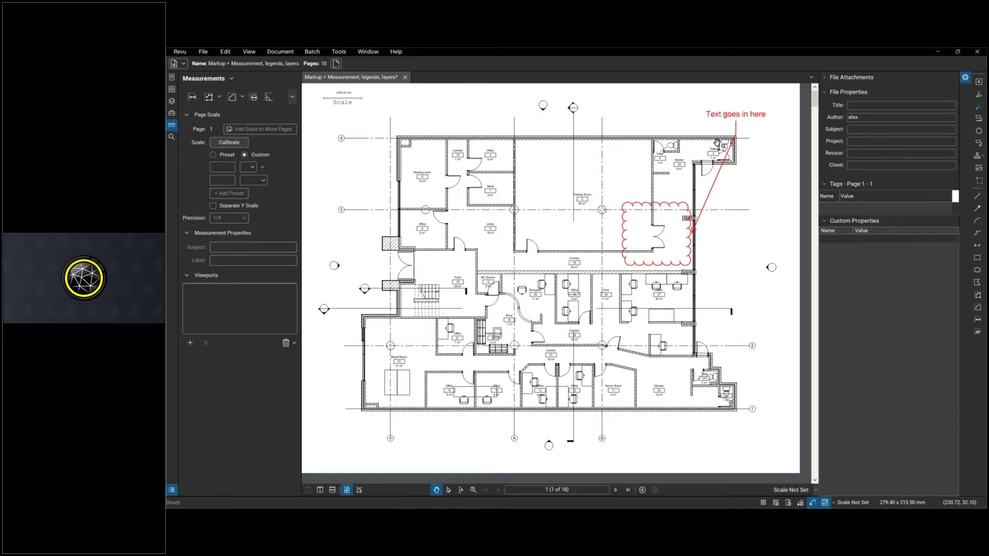
left_click(978, 119)
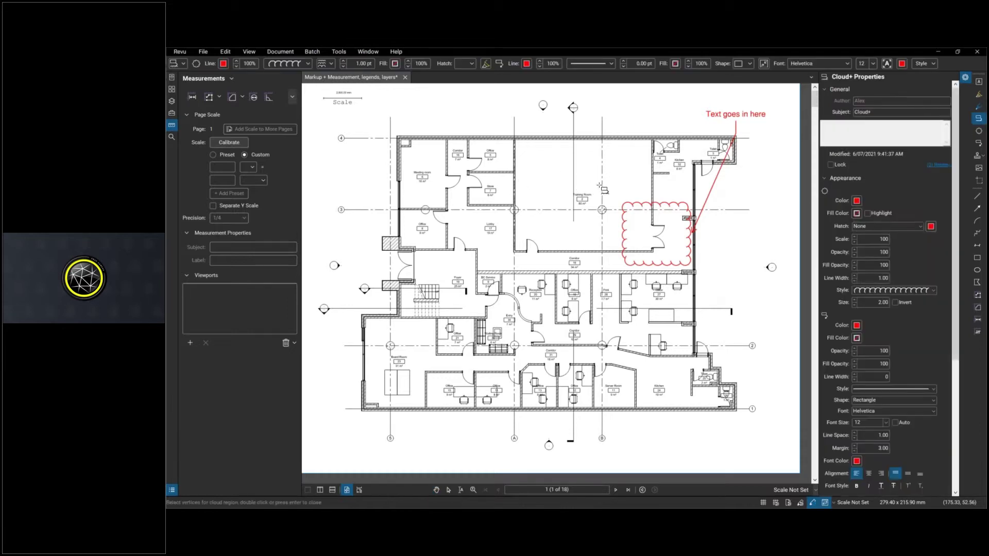
left_click(517, 228)
left_click(566, 273)
right_click(561, 267)
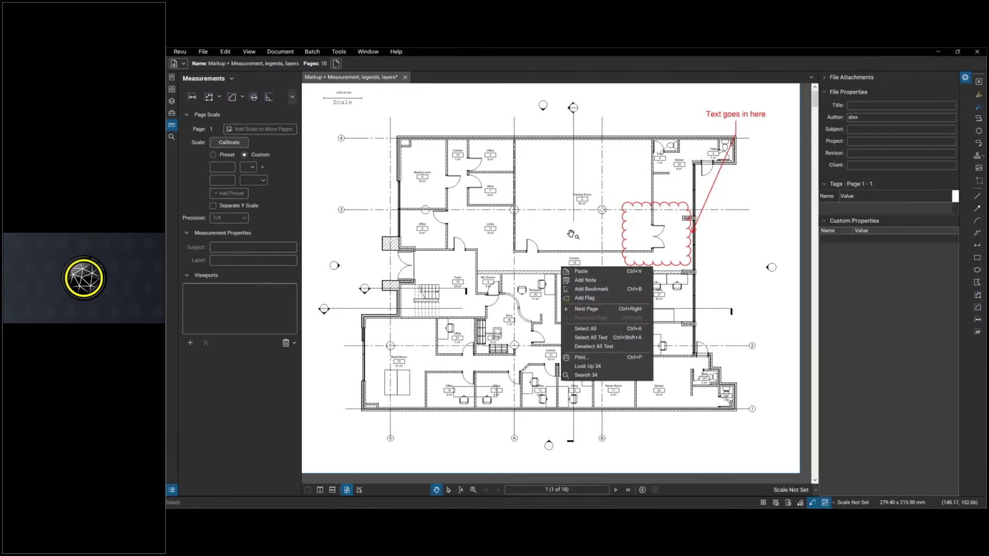
left_click(562, 213)
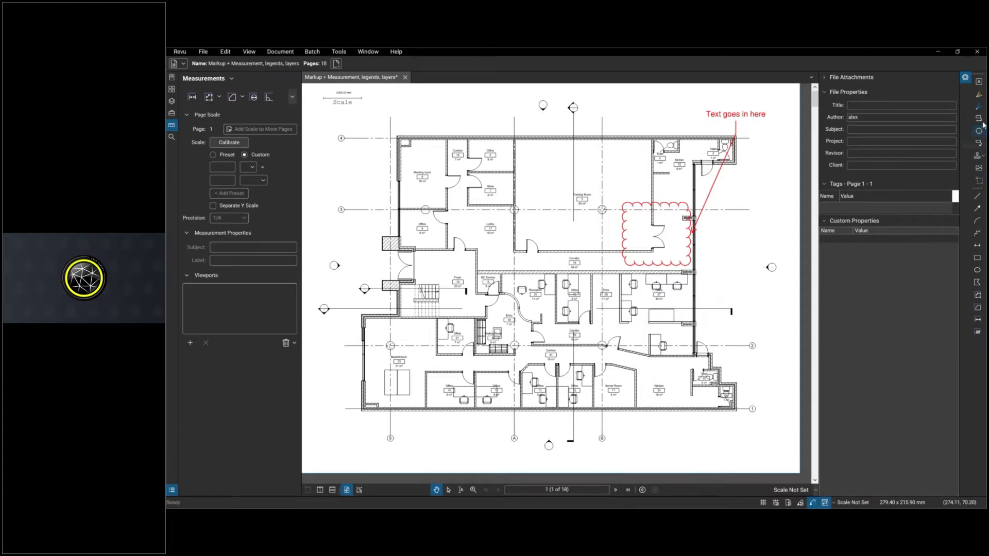
Draw a rectangular Cloud+ markup around the door at the Training Room's lower-left corner, with the callout text "For review" above it.
left_click(978, 119)
left_click(496, 220)
left_click(495, 272)
left_click(555, 272)
double_click(552, 225)
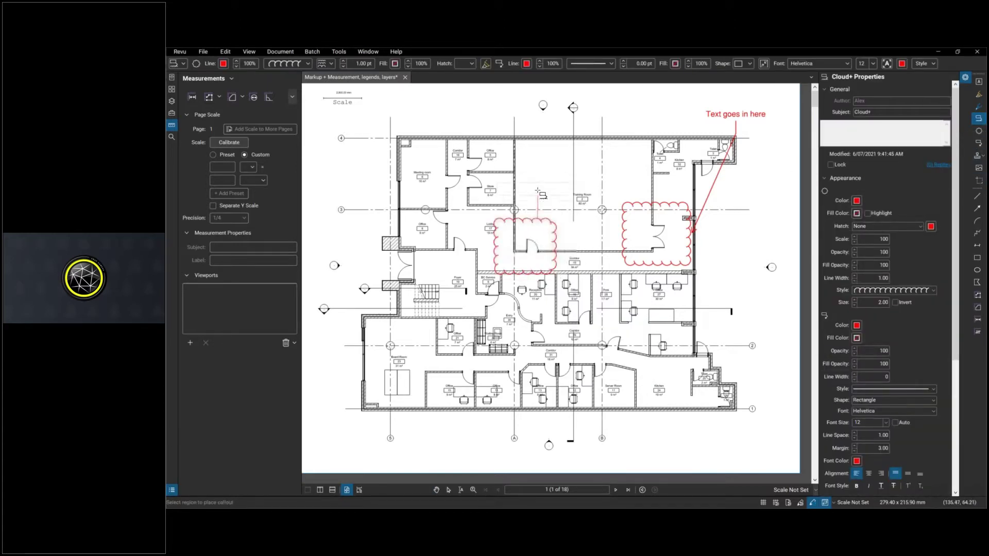
left_click(556, 169)
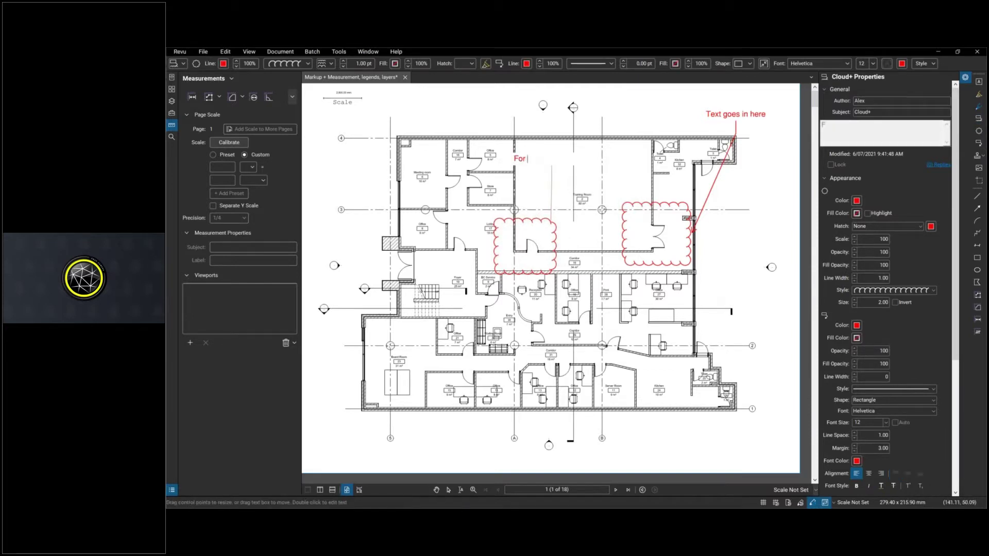
key("Escape")
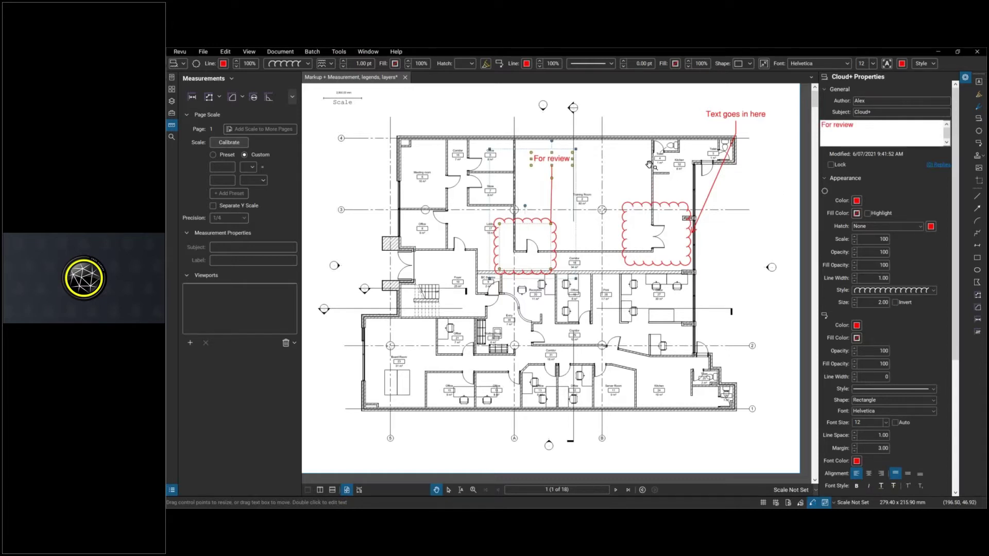
left_click(585, 238)
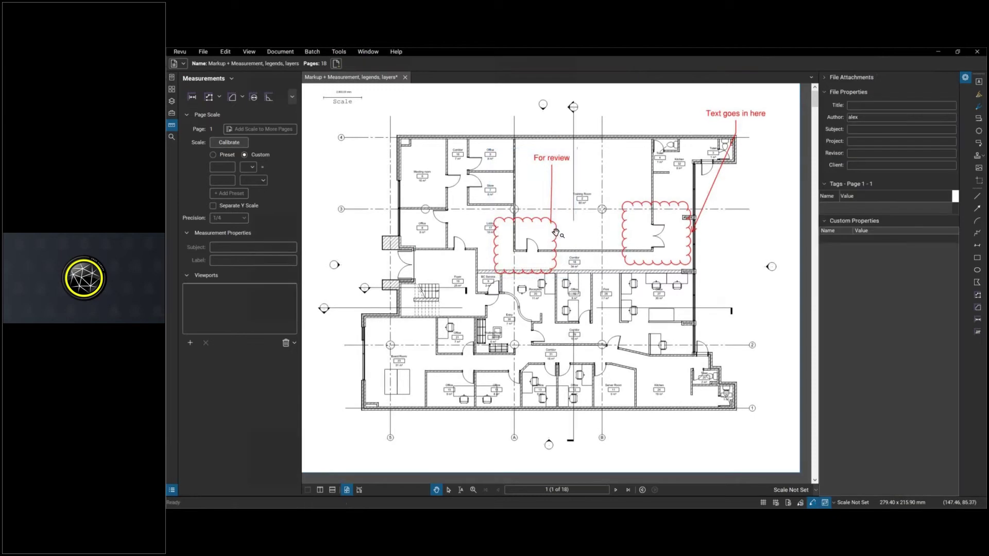
Move the "For review" Cloud+ markup and its attached callout together slightly to the right, and deselect it.
left_click(555, 236)
mouse_move(555, 236)
left_mouse_down()
mouse_move(453, 240)
mouse_move(560, 238)
left_mouse_up()
scroll(604, 201, "down", 1)
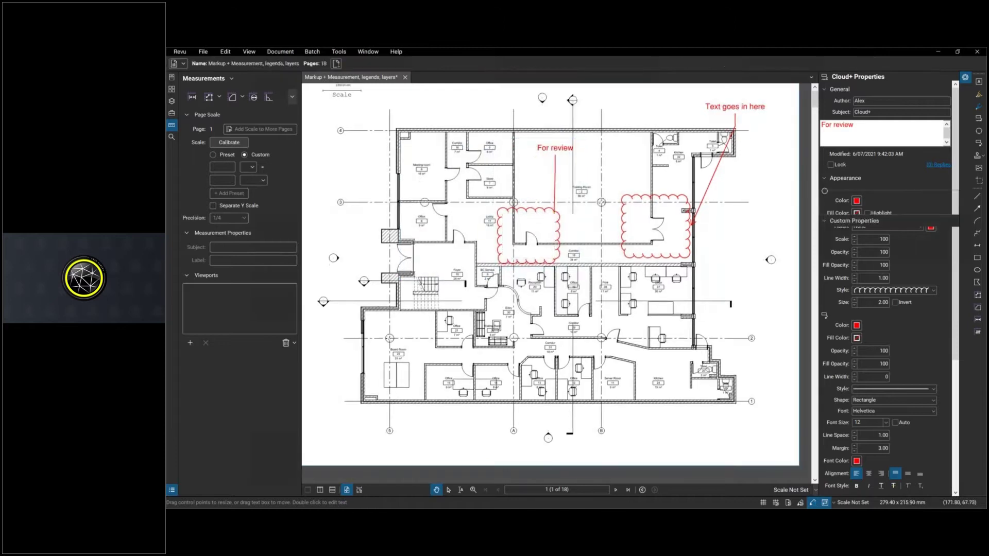
left_click(604, 202)
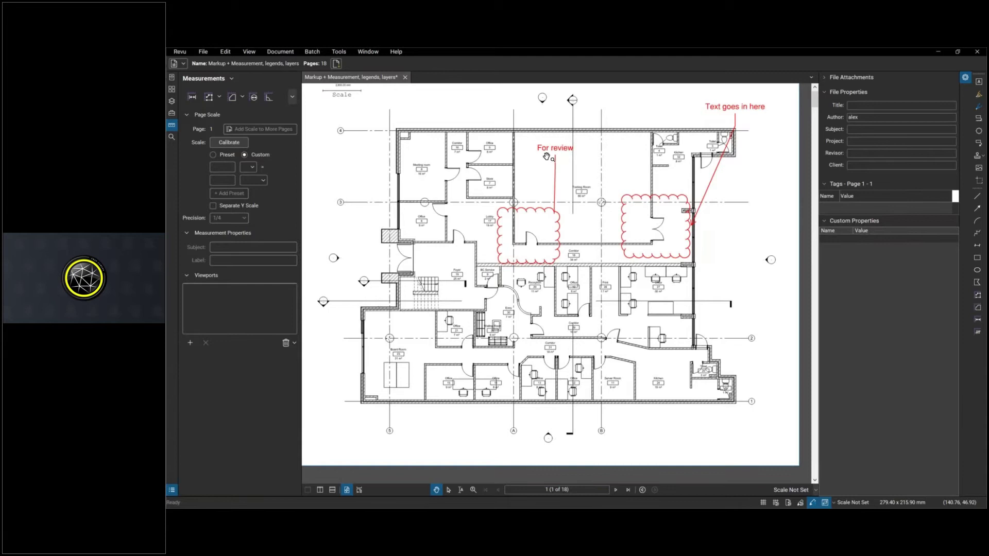
scroll(721, 221, "down", 1)
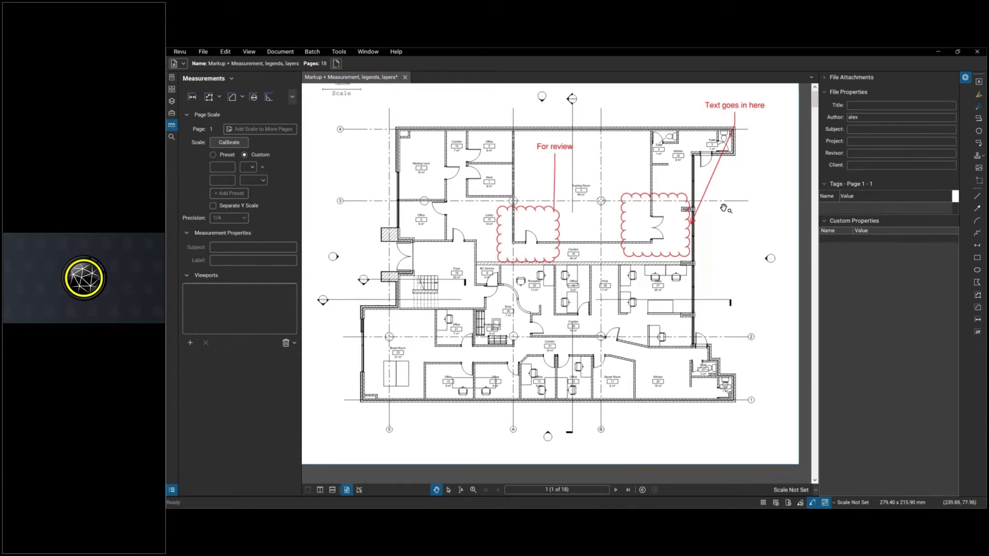
Move the "Text goes in here" callout text down and slightly right, keeping its arrow on the cloud around the double door.
key("v")
left_click(703, 219)
left_click_drag(704, 221, 715, 265)
key("shift+v")
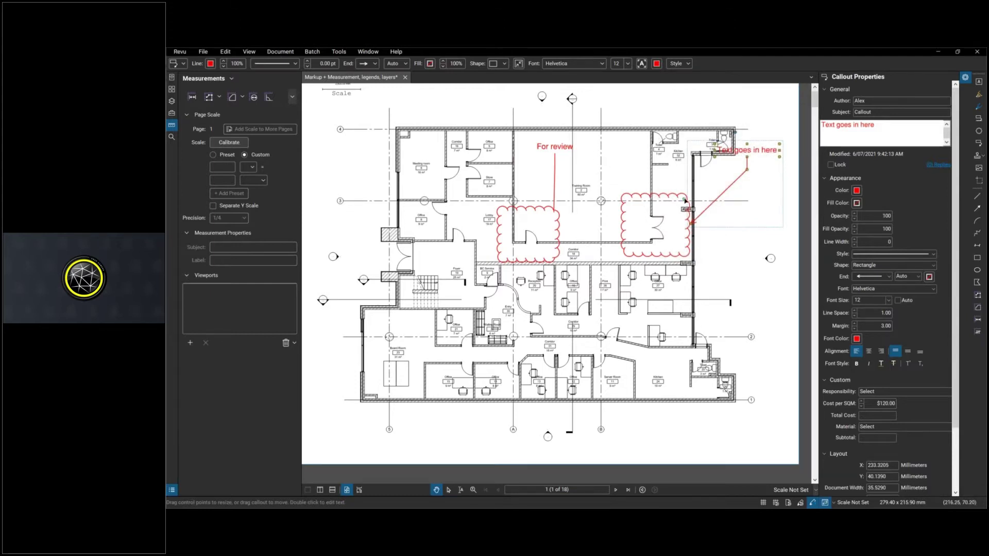
Add two leaders to the "Text goes in here" callout, one pointing down outside the building and one pointing into the Training Room.
left_click(752, 179)
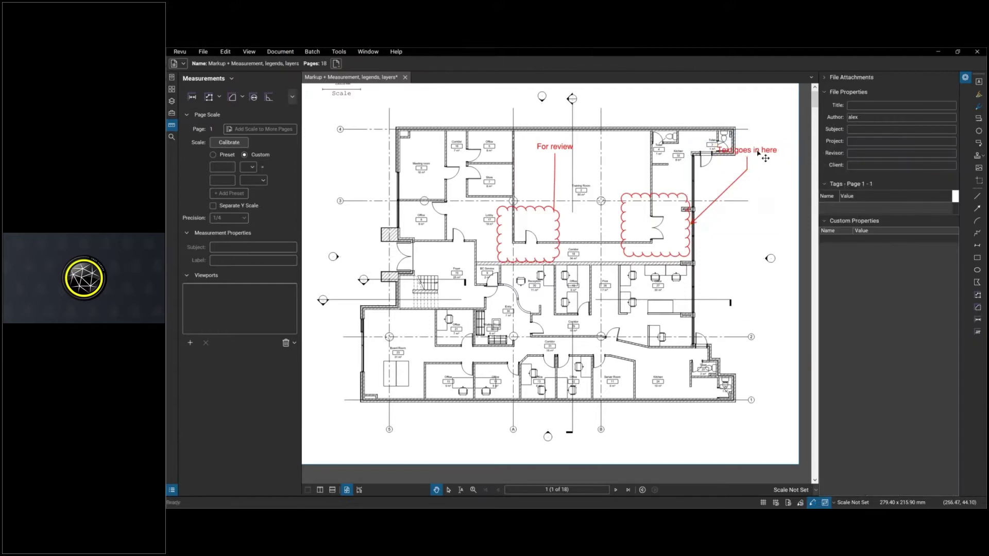
left_click(765, 158)
right_click(765, 158)
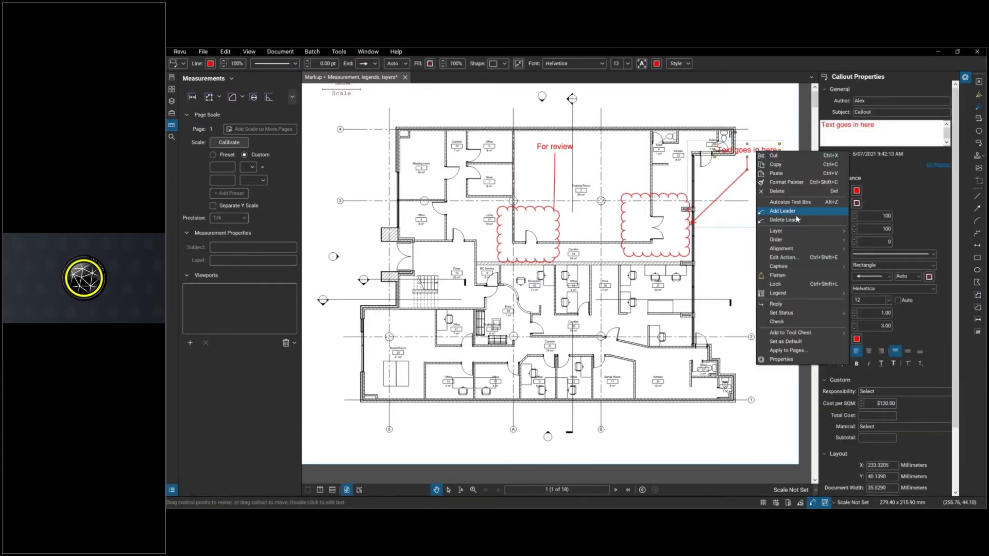
left_click(796, 212)
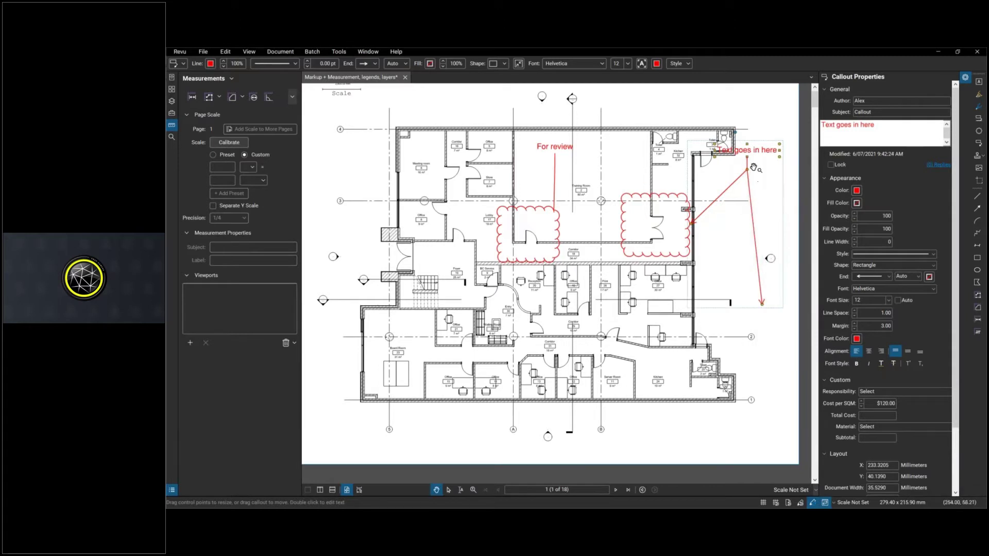
right_click(749, 154)
left_click(780, 209)
left_click(599, 161)
Delete all three leaders from the "Text goes in here" callout, leaving only its text, and deselect it.
right_click(747, 152)
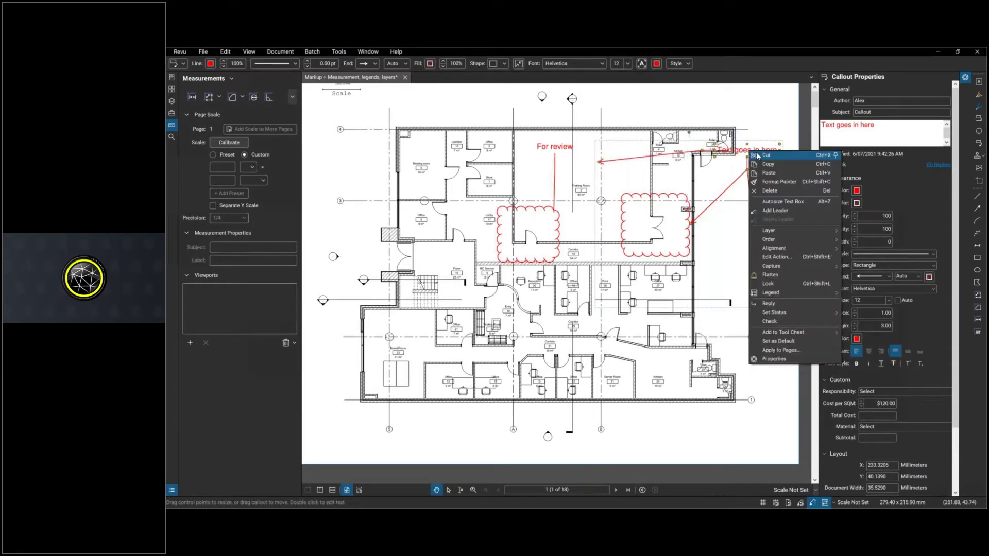
left_click(700, 157)
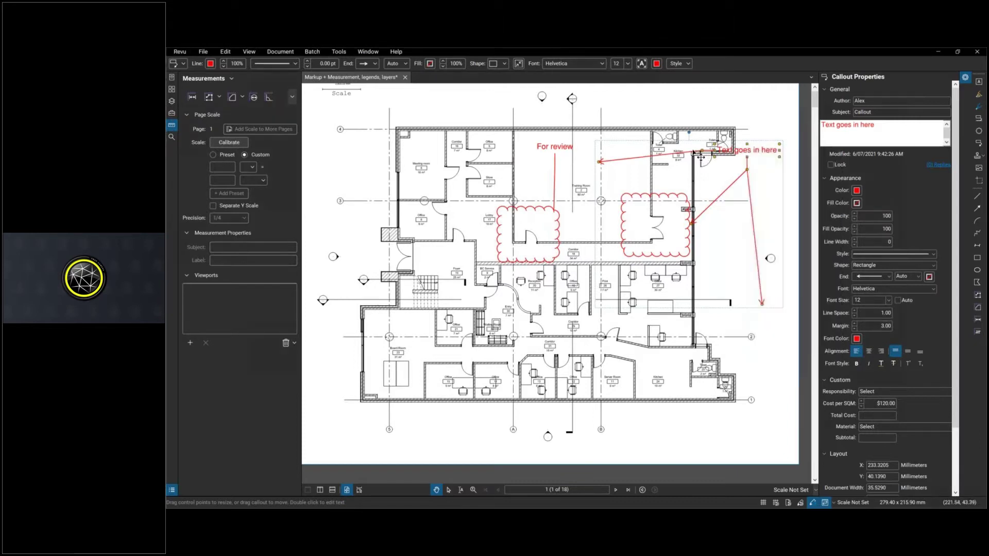
right_click(690, 150)
left_click(716, 217)
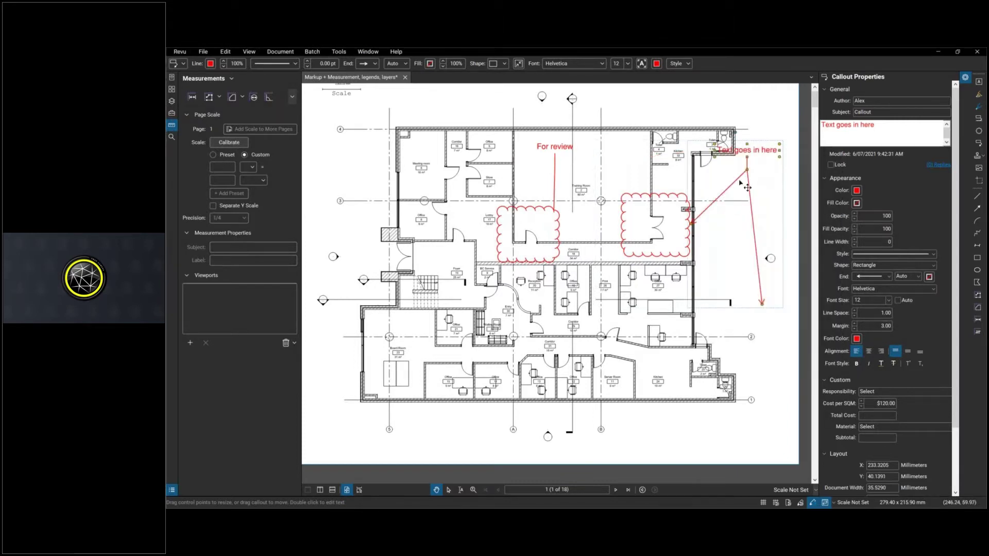
right_click(742, 182)
left_click(762, 249)
right_click(754, 216)
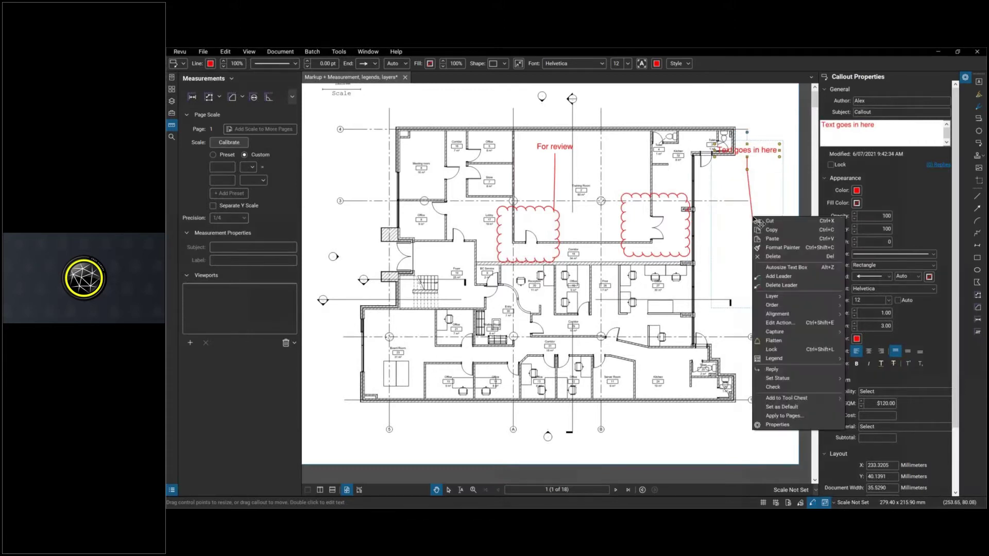
left_click(783, 284)
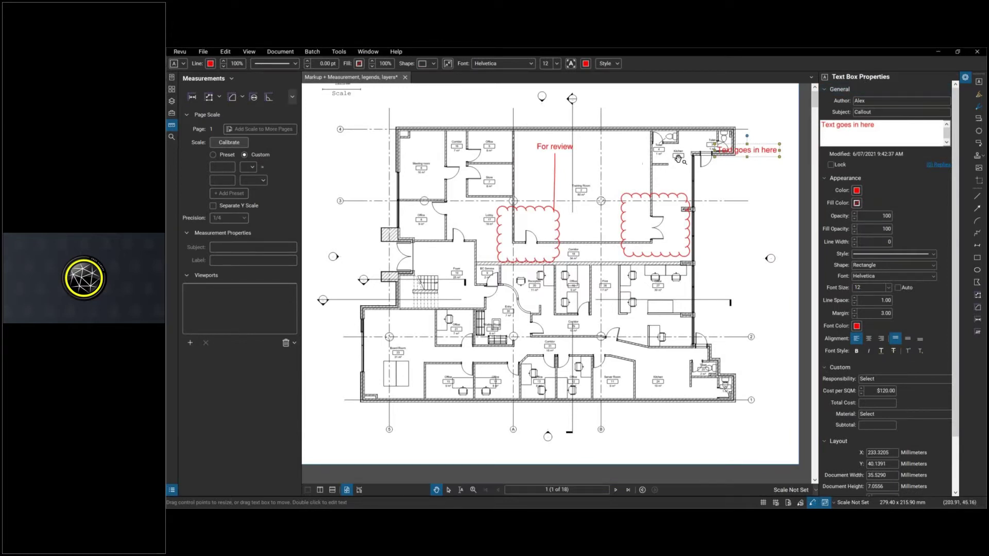
left_click(745, 173)
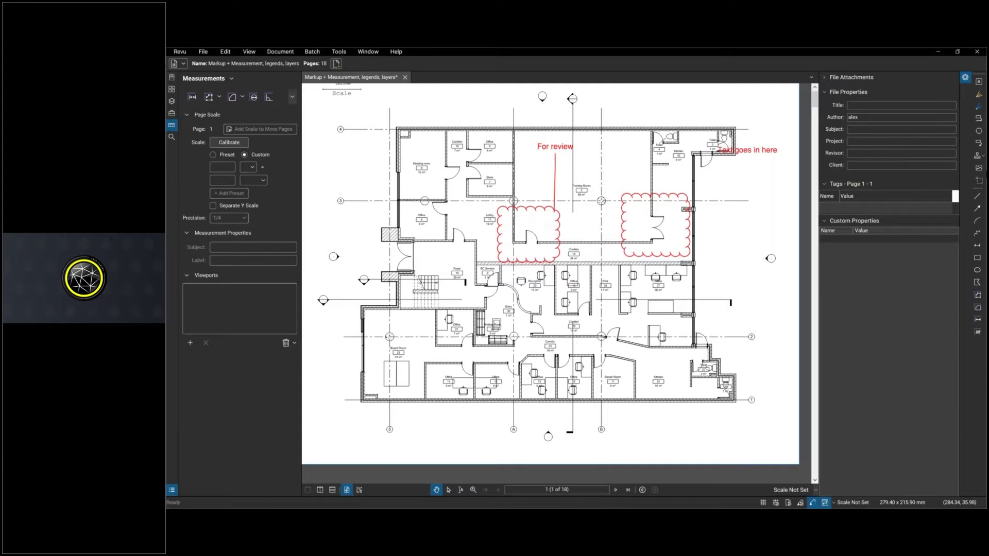
Insert the image file "Cracked wall image 1" in the Training Room, about 37 by 24 mm, and deselect it.
left_click(983, 170)
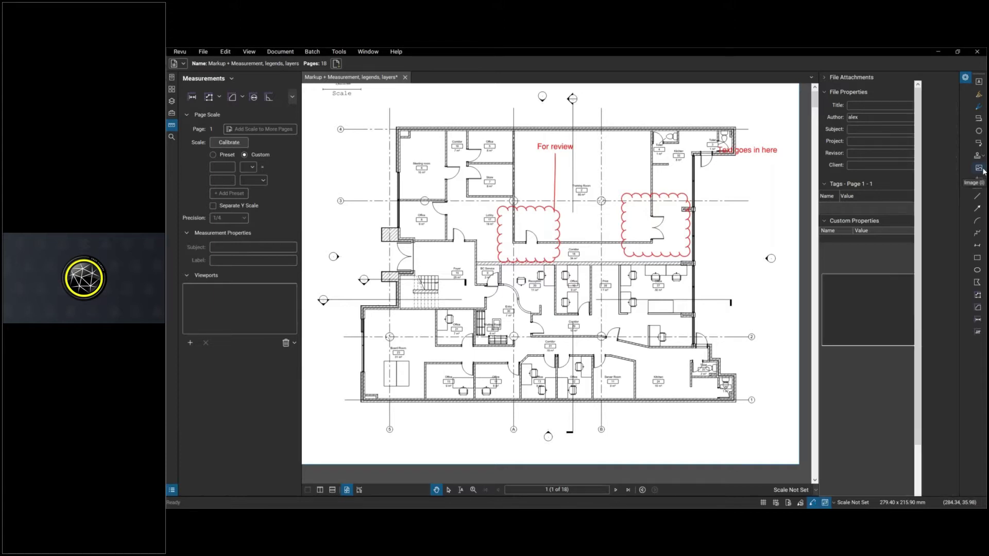
left_click(352, 125)
left_click(504, 264)
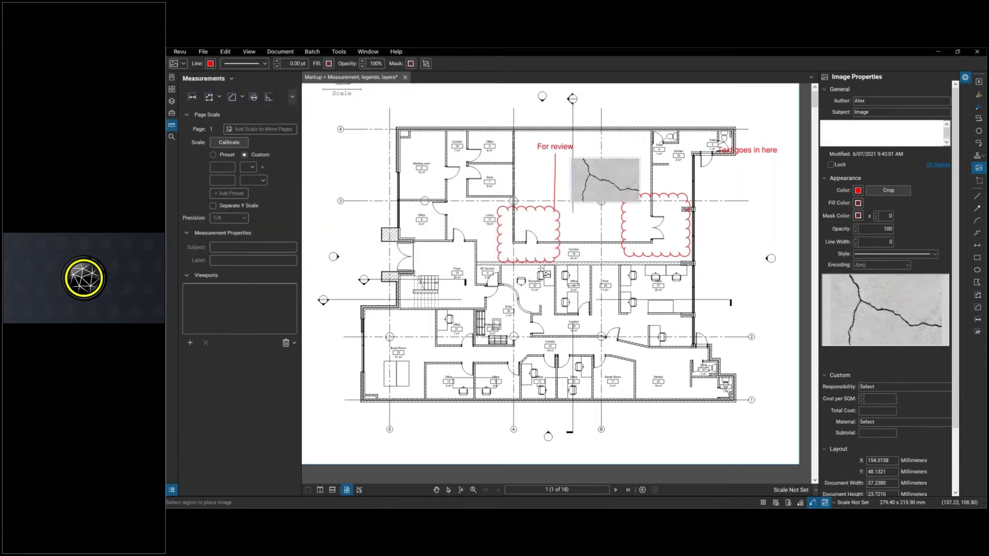
key("Escape")
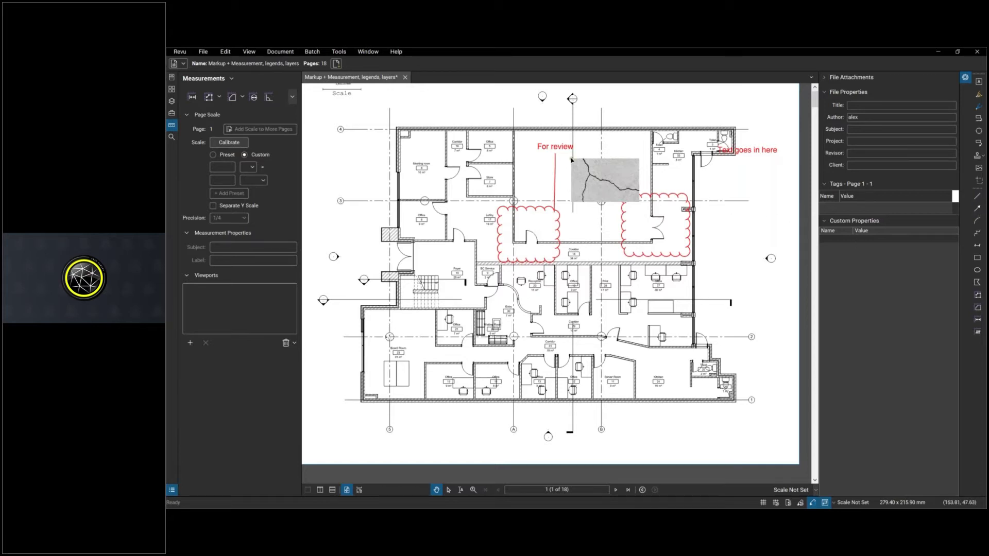
Attach the image files "Cracked wall image 1" and "Cracked wall image 2" as captures to the "For review" Cloud+ markup.
right_click(539, 206)
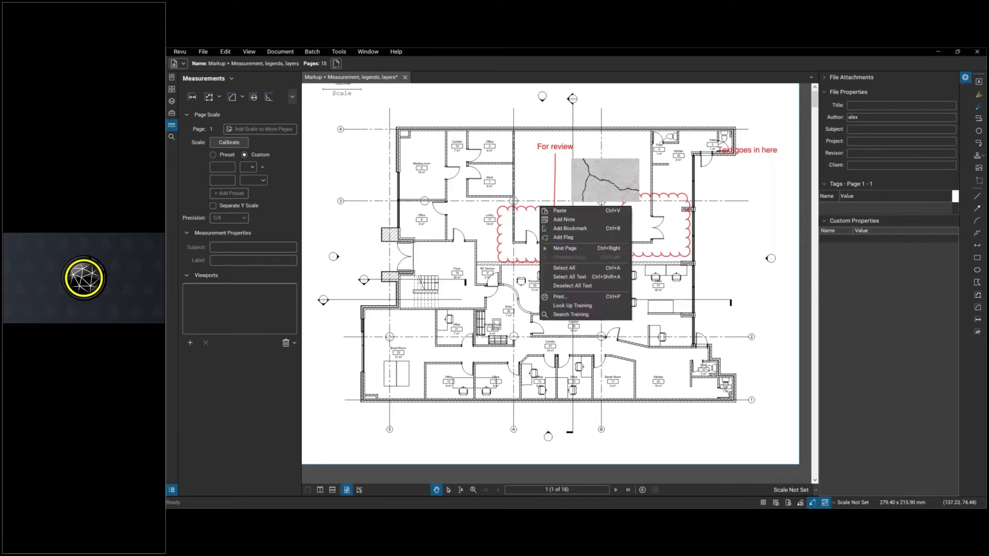
right_click(535, 210)
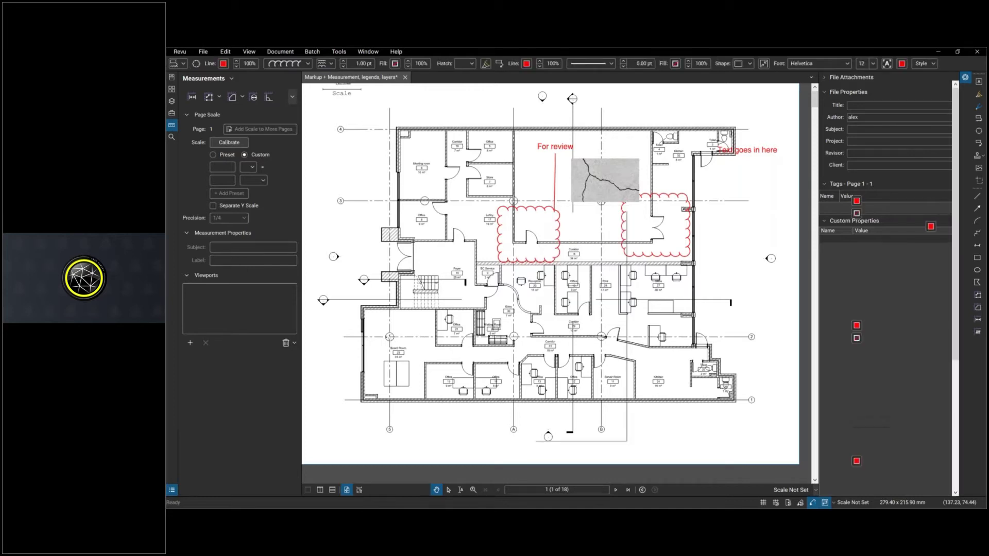
mouse_move(570, 333)
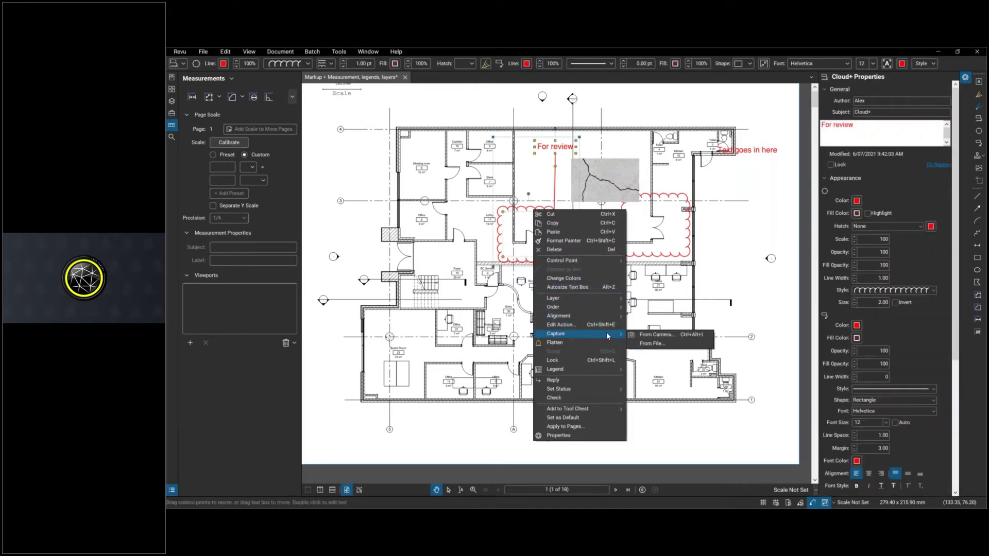
left_click(651, 344)
left_click(641, 344)
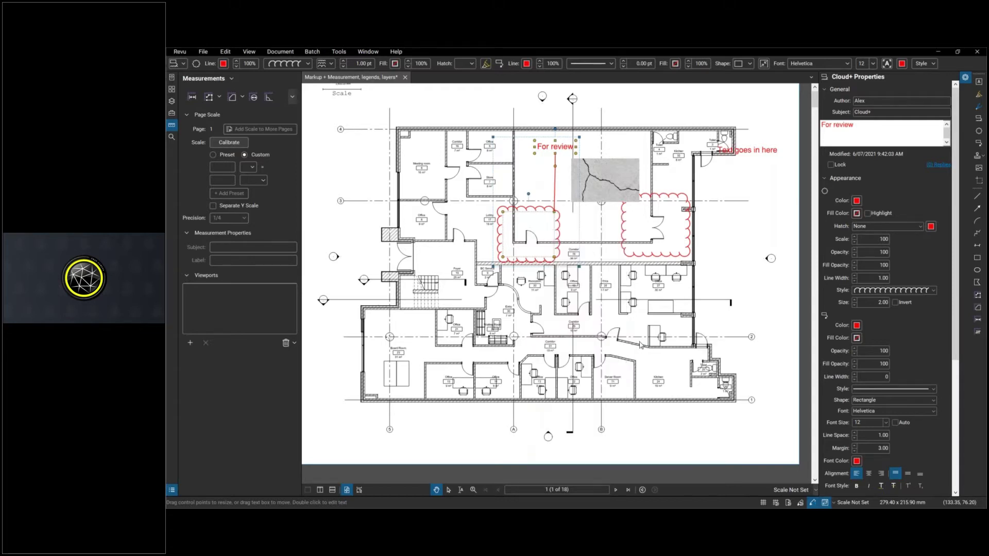
left_click(379, 138)
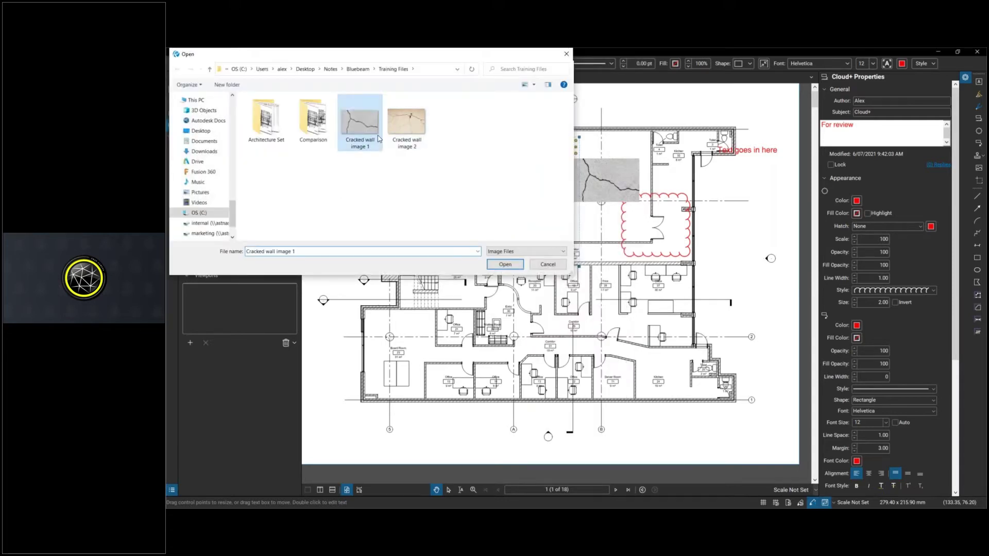
left_click(412, 134, "ctrl")
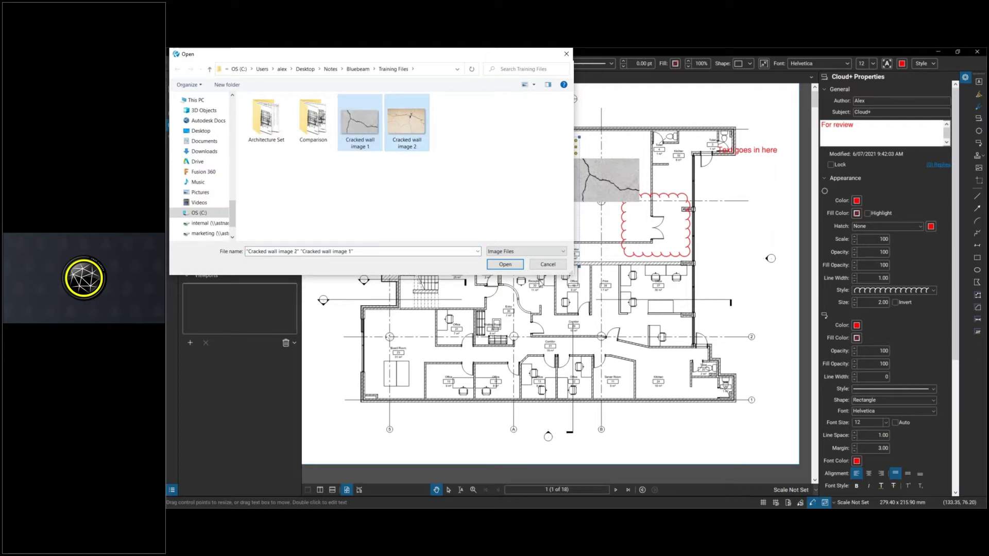
left_click(503, 269)
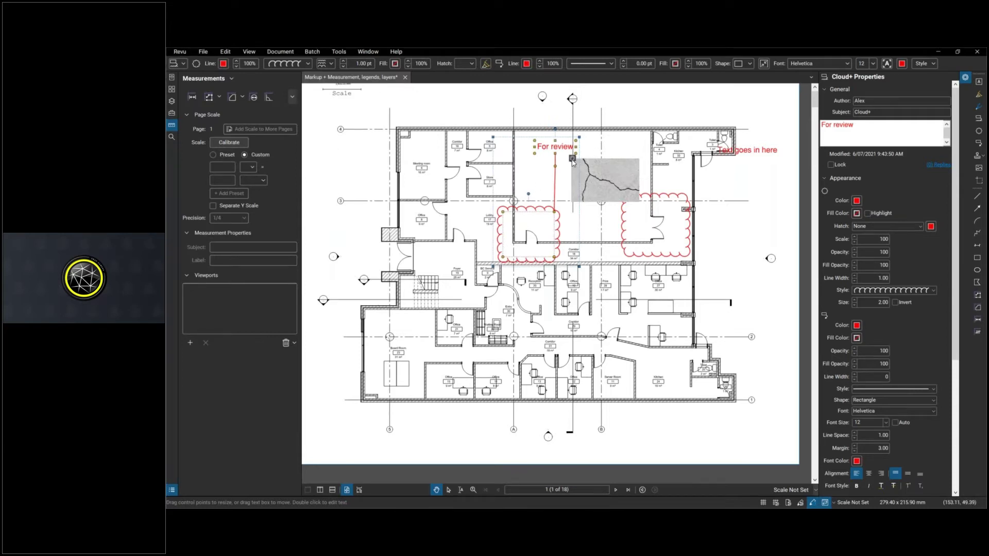
View both captured images attached to the "For review" Cloud+ markup, and close the capture viewer.
left_click(572, 159)
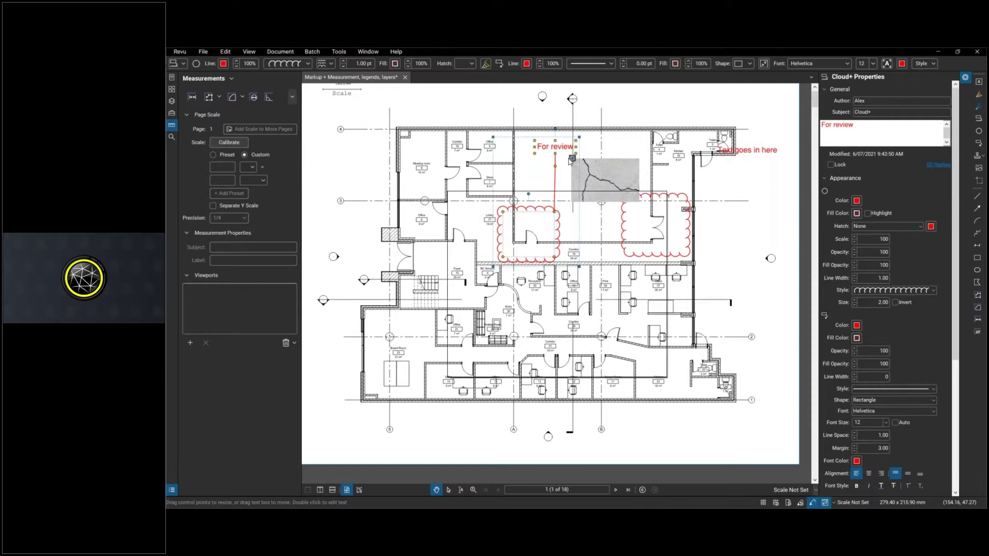
left_click(616, 367)
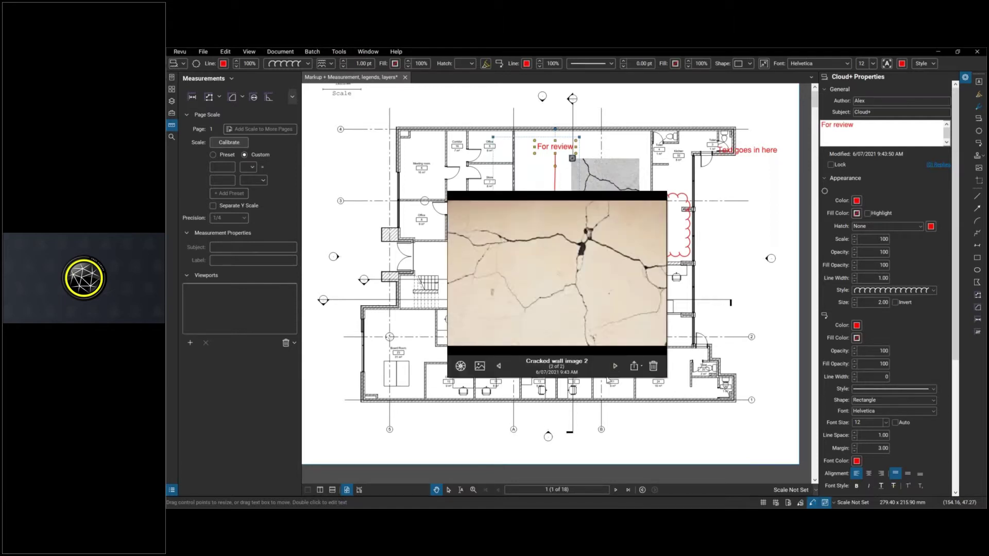
left_click(498, 367)
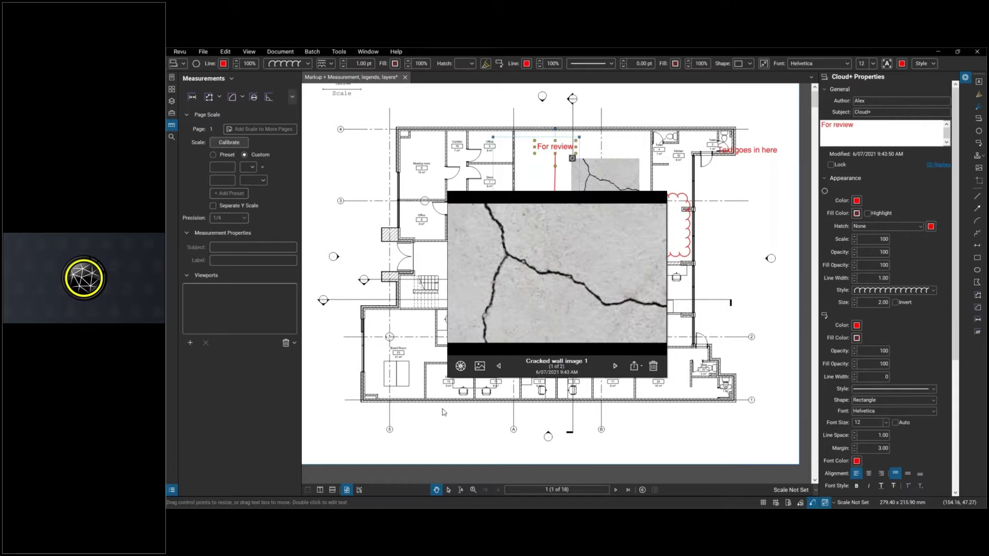
left_click(330, 400)
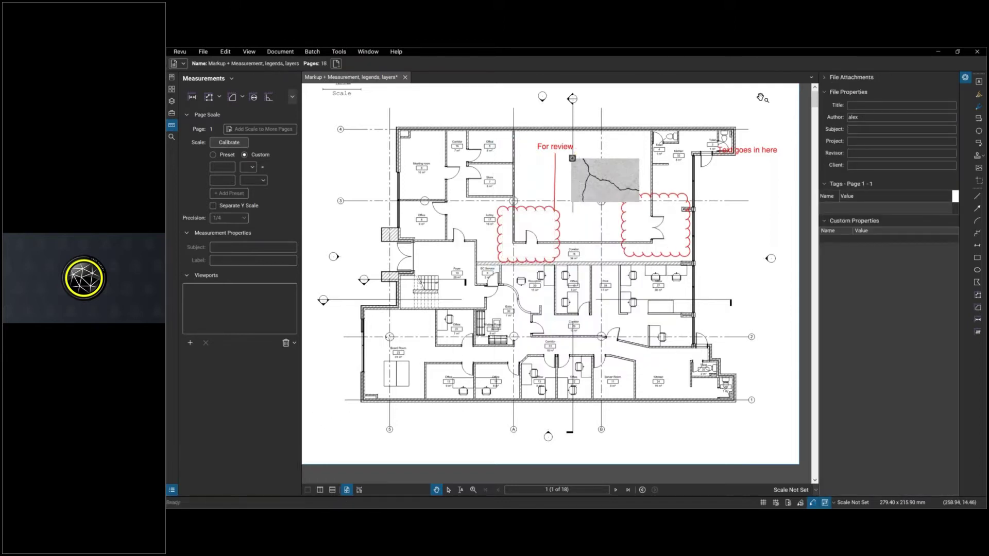
Move the placed cracked wall image up and slightly right, over the Training Room's upper wall, and deselect it.
left_click_drag(597, 198, 631, 131)
left_click(610, 171)
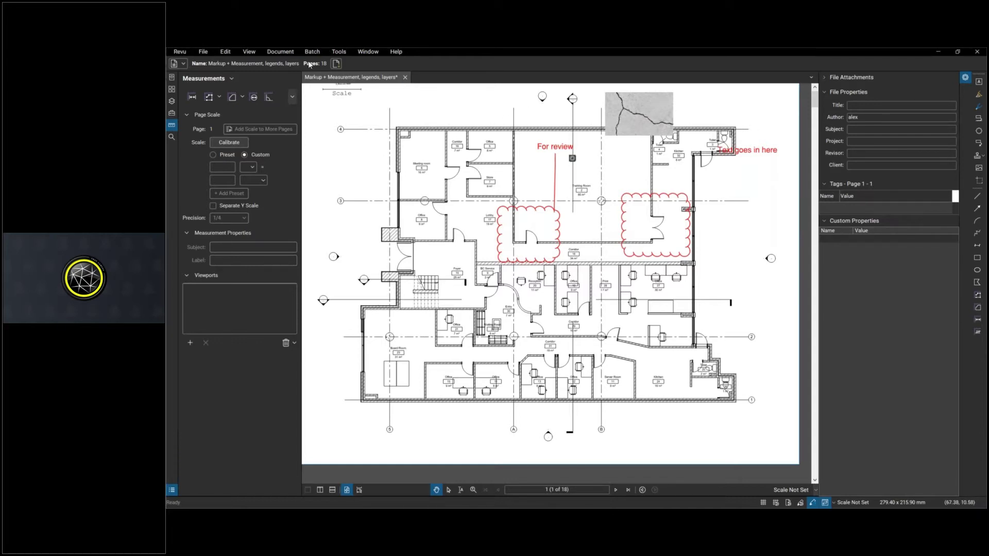
Flatten all markups on all 18 pages, allowing markup recovery and flattening capture media as an attachment.
left_click(273, 52)
left_click(302, 272)
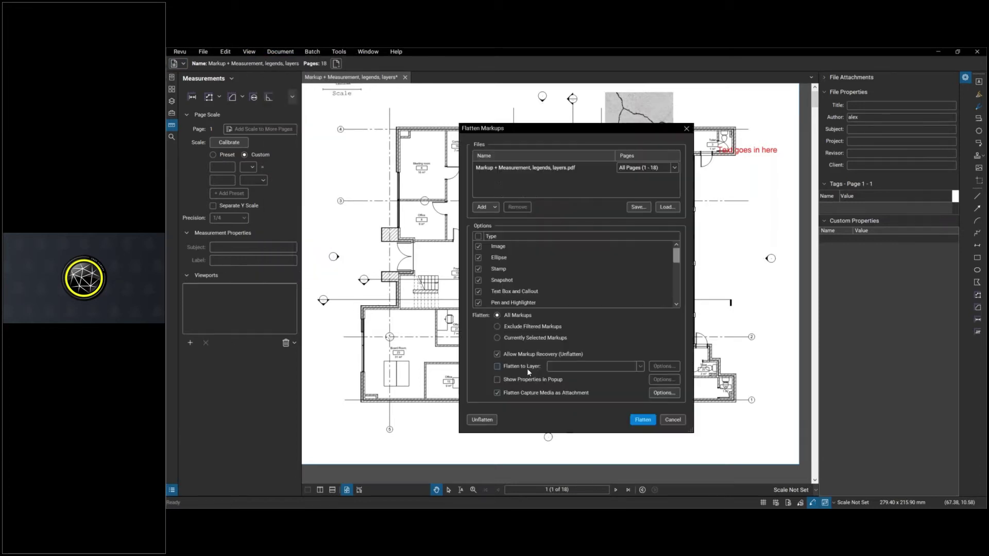
left_click(647, 421)
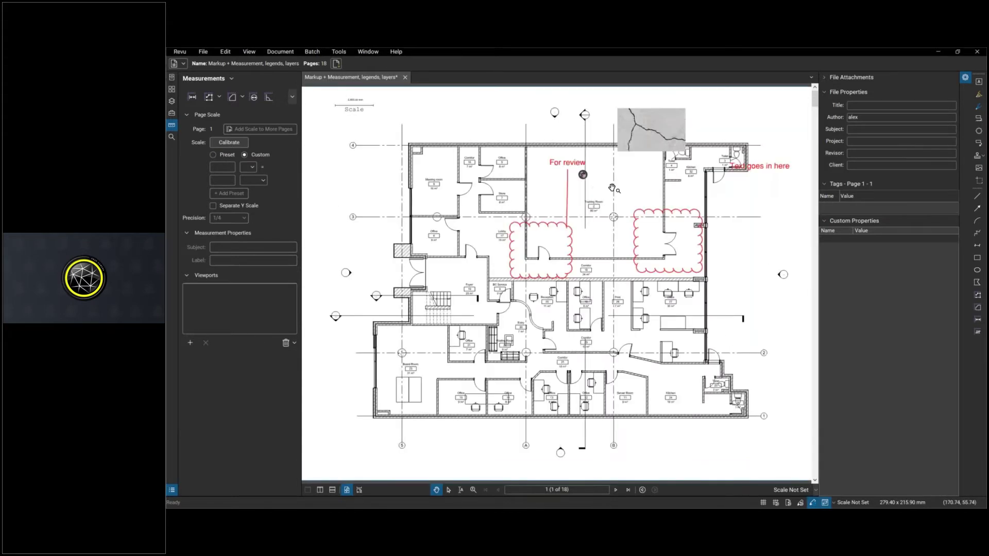
Open the Cloud+ Capture Summary attached beside "For review", look through its comment and captured images, and close it.
double_click(582, 175)
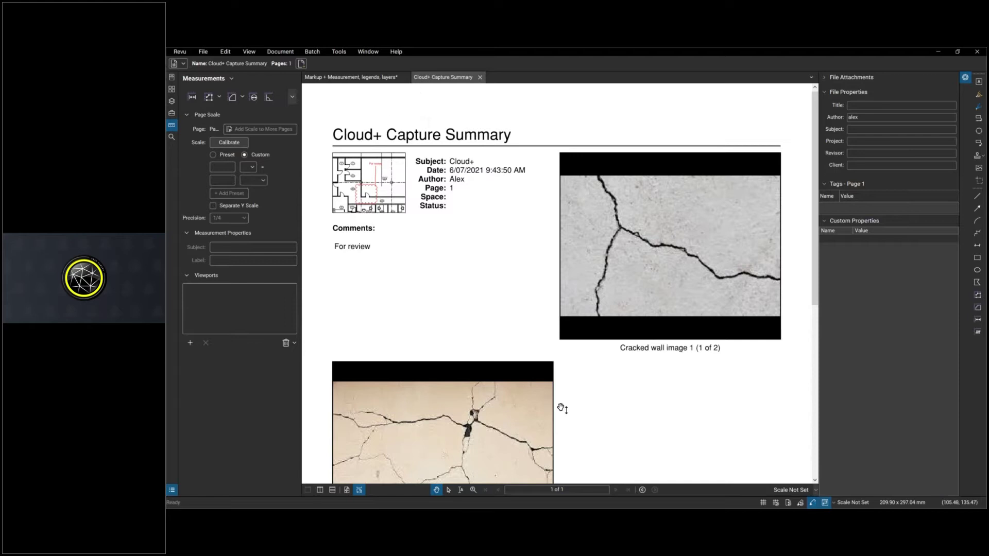
scroll(561, 407, "down", 4)
scroll(532, 247, "up", 1)
scroll(531, 247, "up", 3)
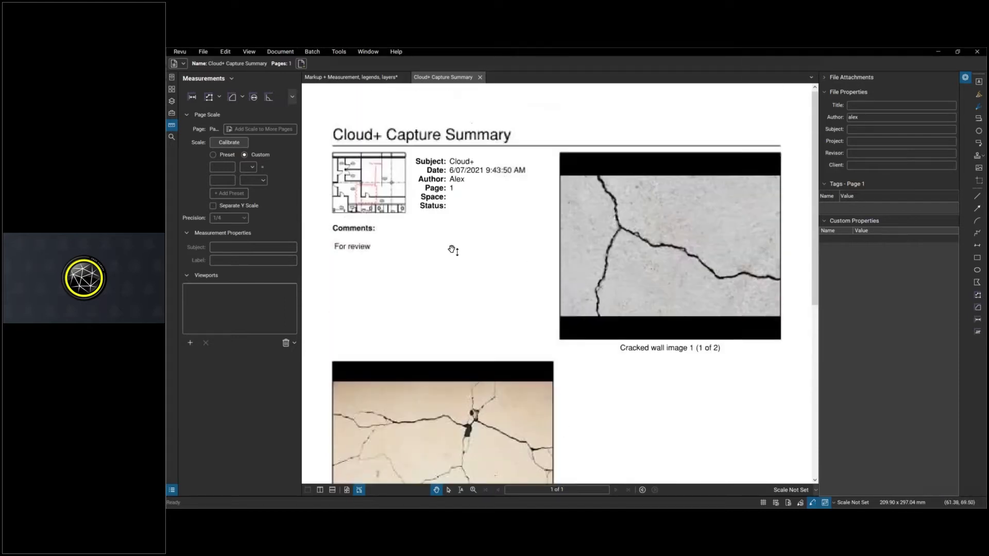
left_click(480, 77)
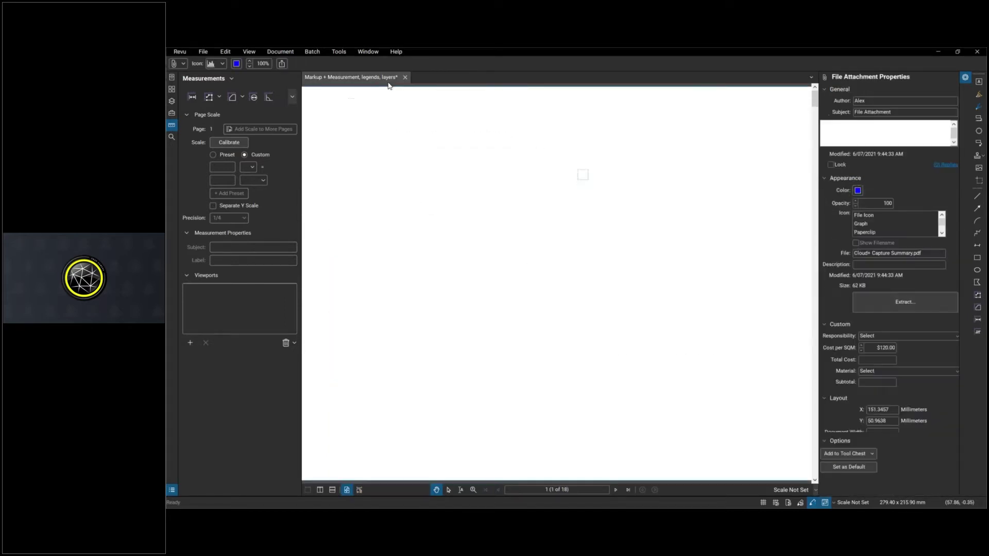
Unflatten the document's markups to make them editable again.
left_click(290, 52)
left_click(311, 282)
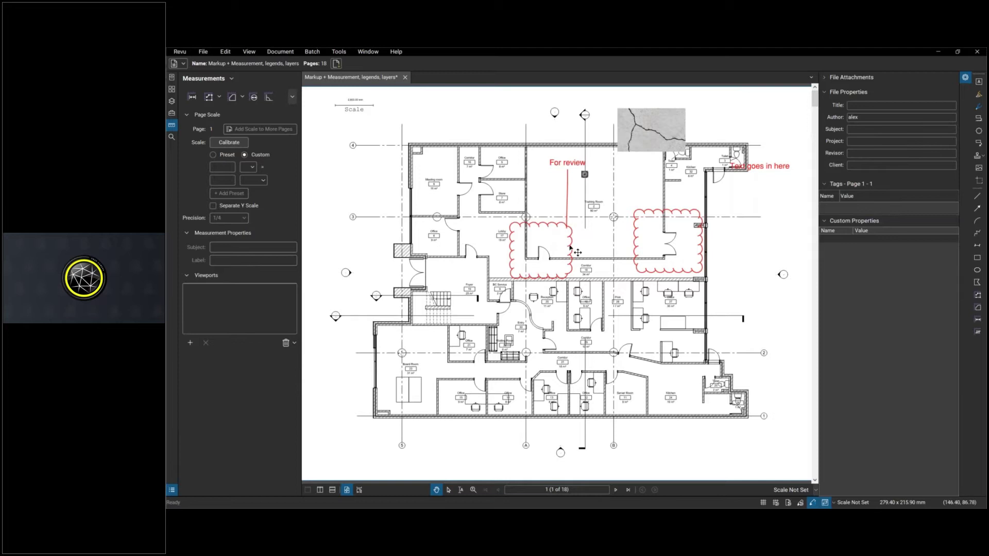
Move the cracked wall image back down into the Training Room, overlapping the corner of the double door's cloud, and inspect it up close.
scroll(536, 286, "up", 7)
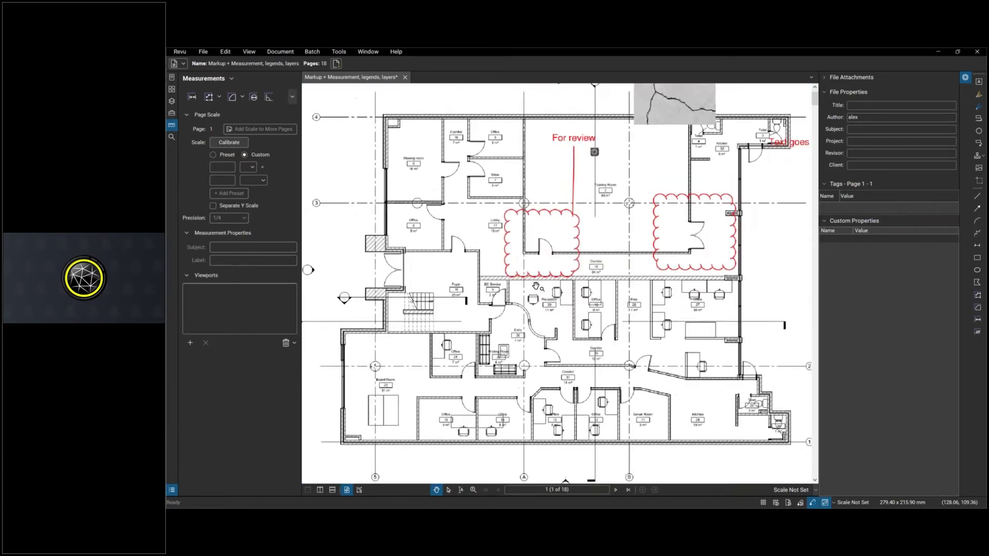
scroll(521, 295, "up", 2)
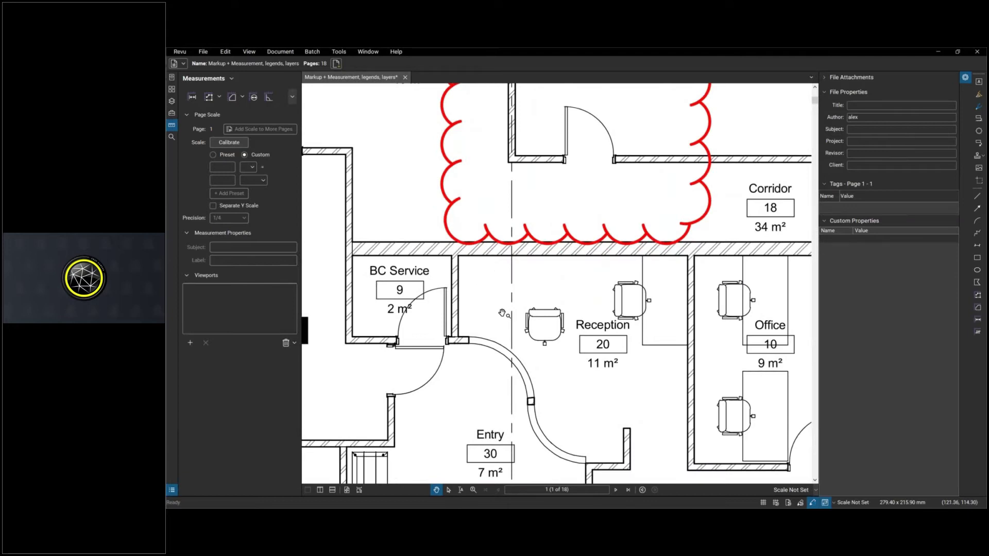
scroll(502, 313, "down", 9)
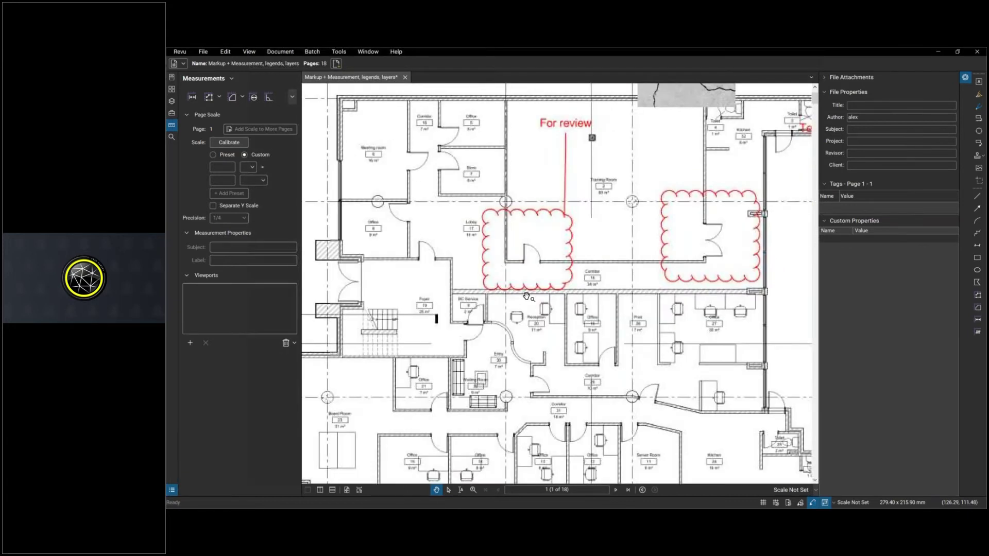
scroll(543, 287, "down", 1)
left_click_drag(662, 122, 627, 220)
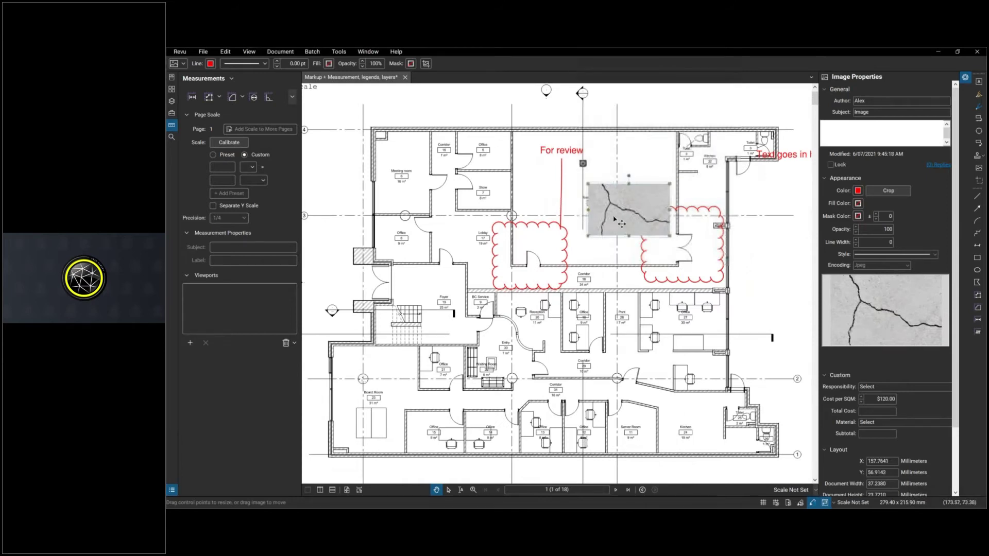
scroll(615, 220, "up", 15)
scroll(510, 256, "down", 5)
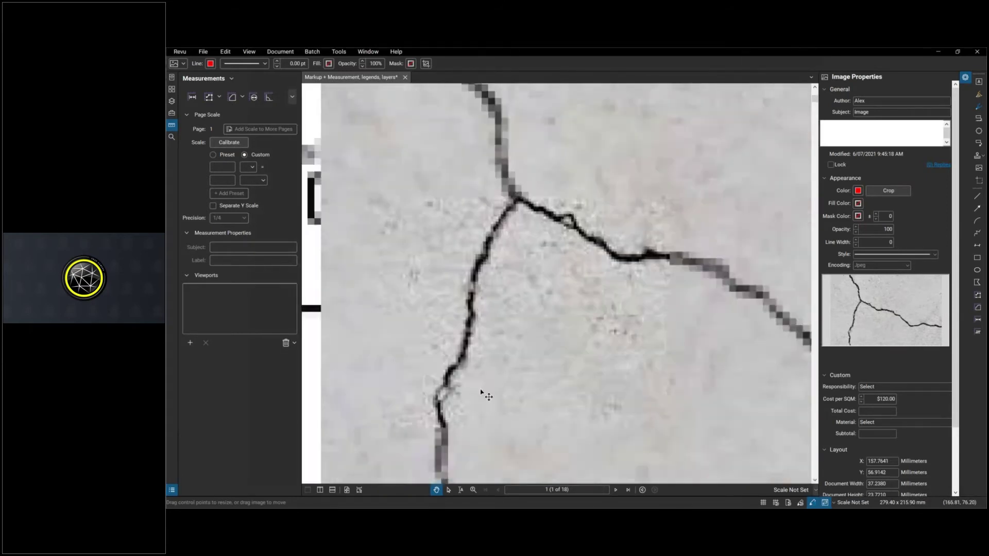
Move the cracked wall image upward in the Training Room, toward the upper edge of the double door's cloud.
scroll(482, 393, "down", 6)
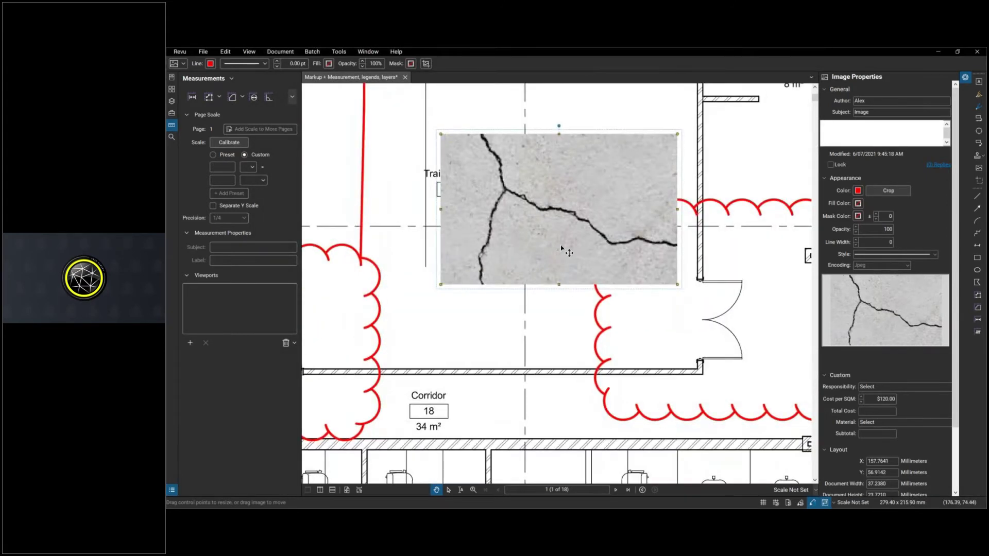
left_click_drag(561, 248, 569, 192)
scroll(539, 347, "down", 5)
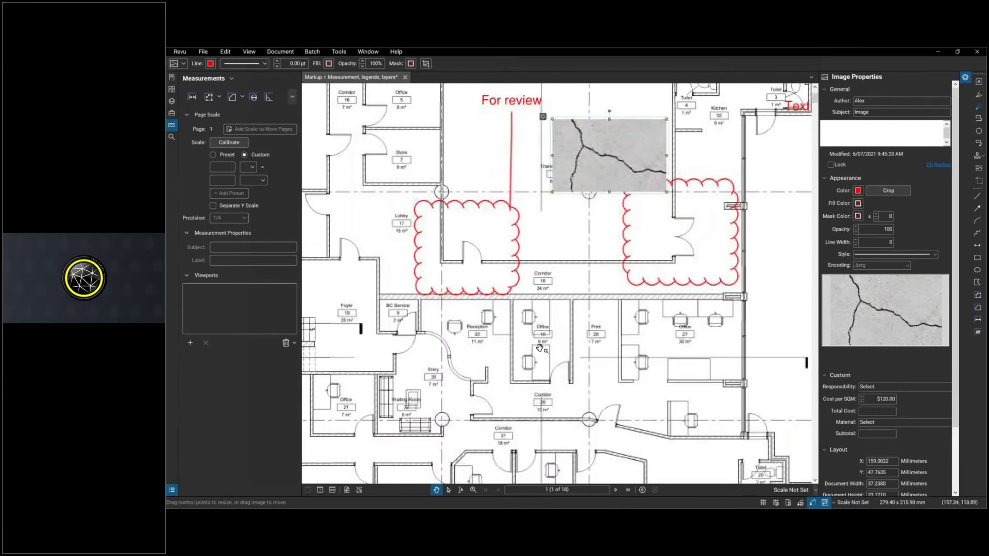
Take a snapshot of the chair beside the Reception label and paste a copy above the original.
scroll(539, 347, "up", 6)
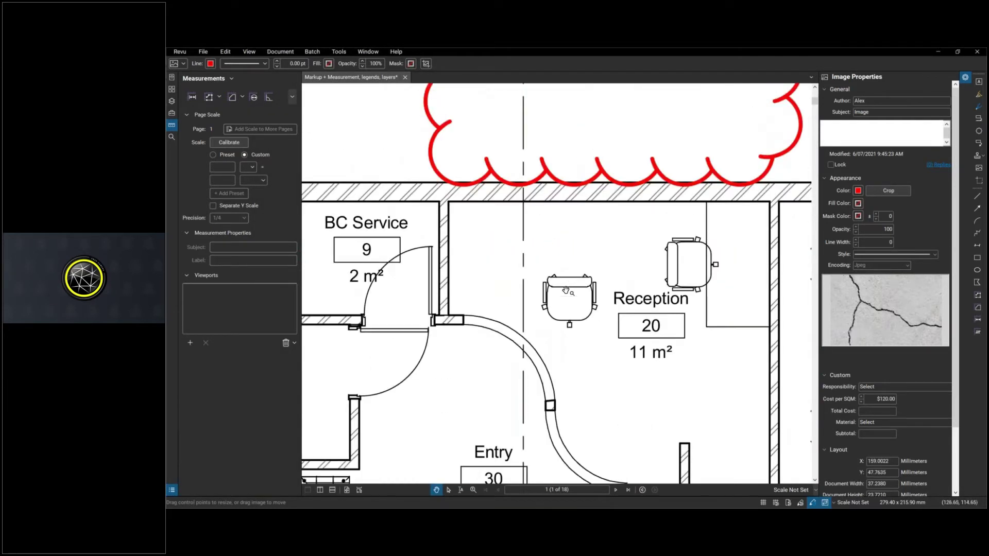
scroll(565, 291, "up", 3)
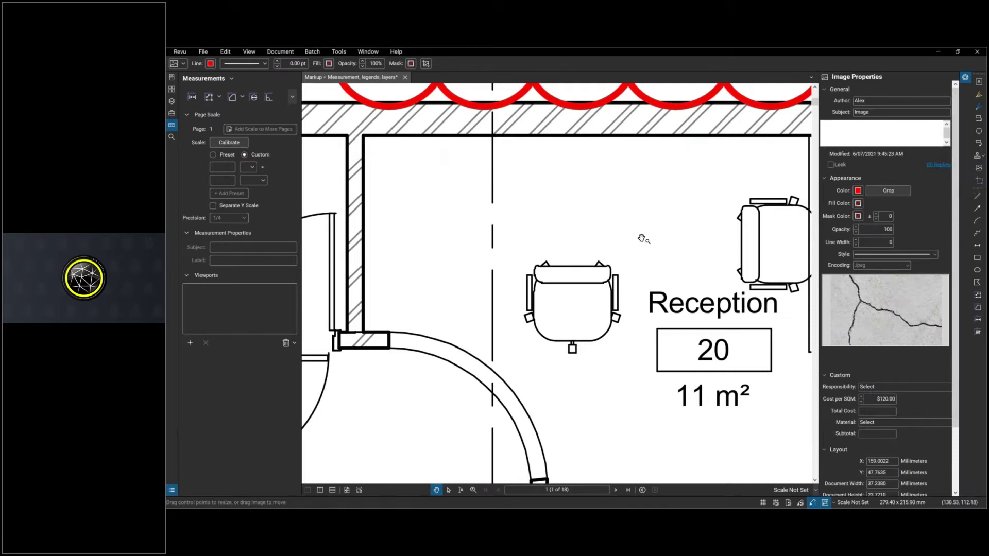
key("g")
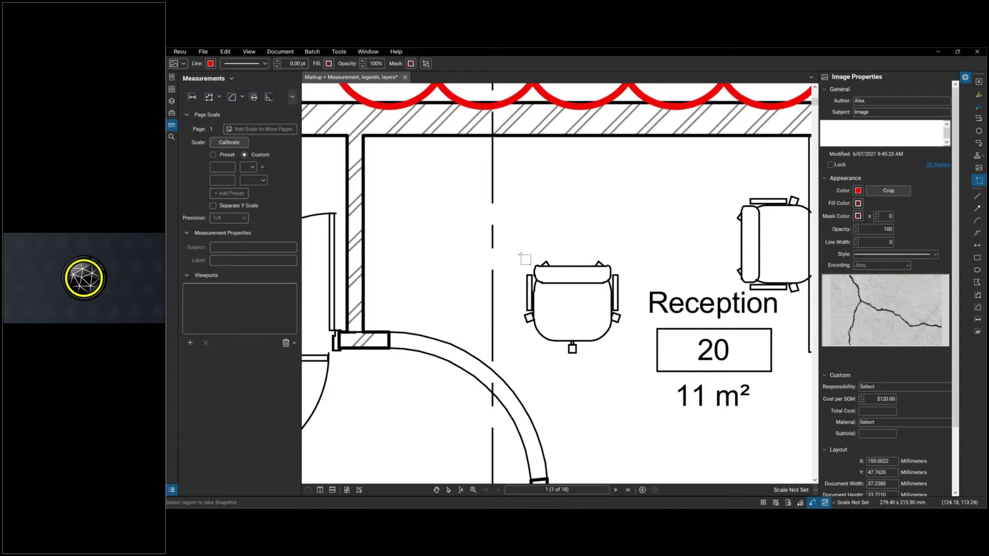
left_click_drag(518, 256, 628, 359)
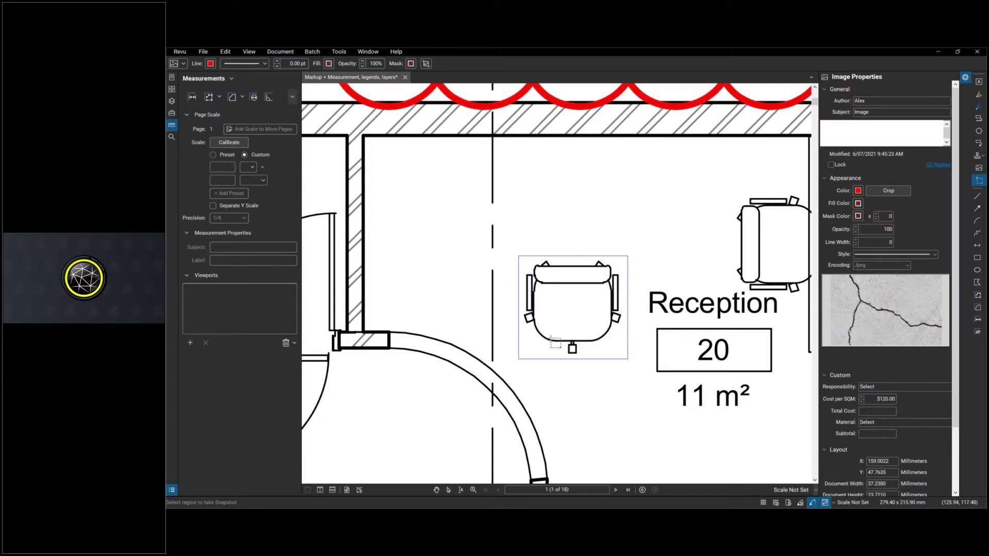
right_click(554, 147)
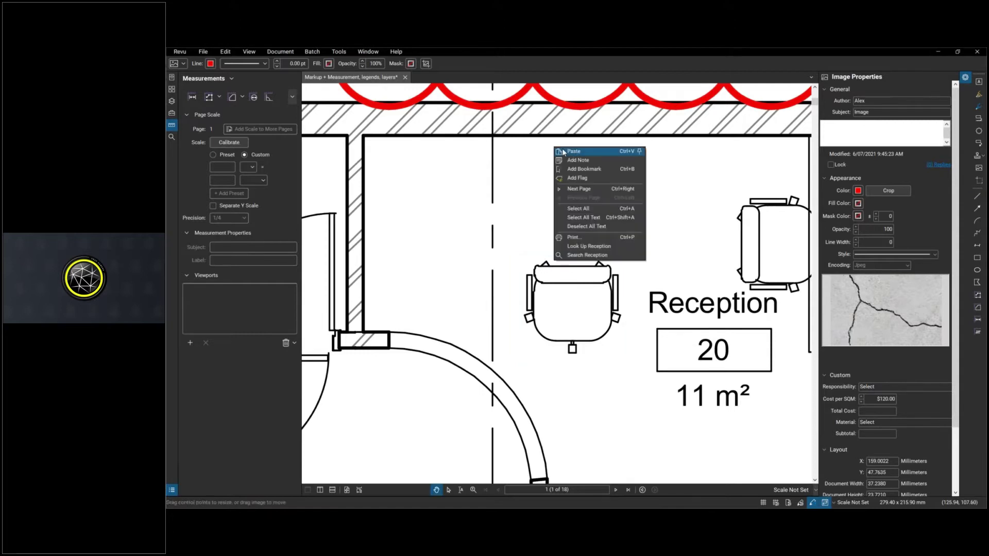
left_click(574, 151)
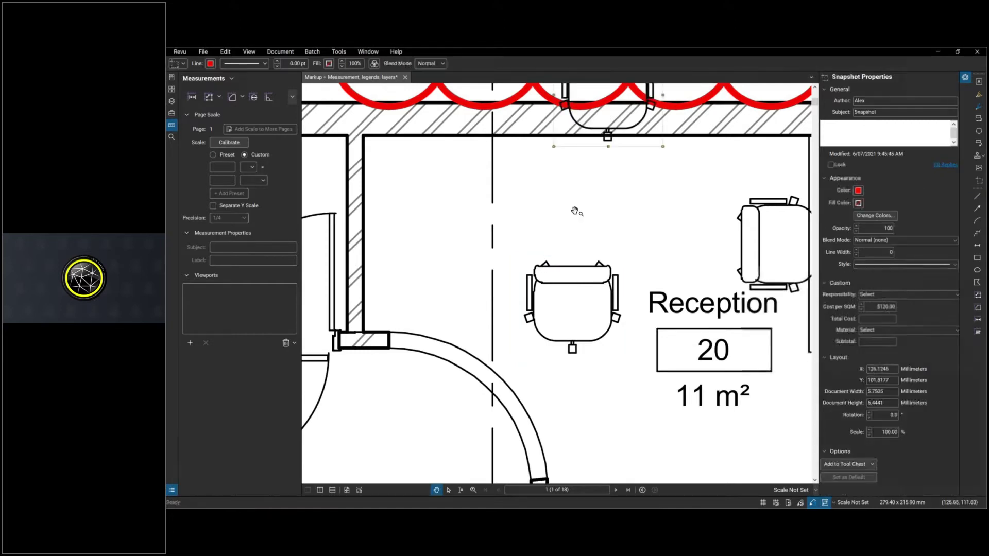
Move the pasted chair into Reception just below the hatched wall, and inspect its linework up close.
scroll(581, 199, "down", 1)
left_click_drag(592, 186, 617, 204)
scroll(616, 203, "up", 3)
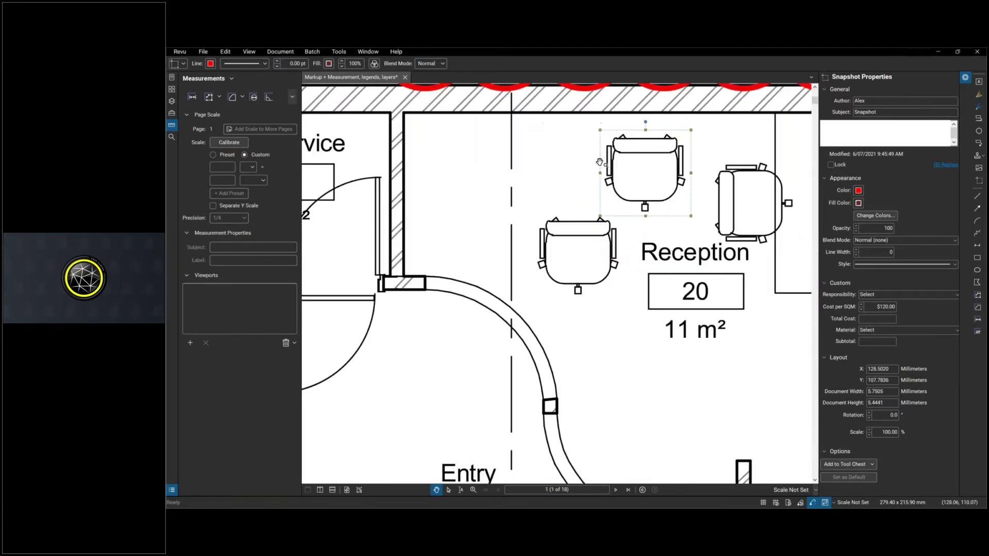
scroll(623, 163, "up", 3)
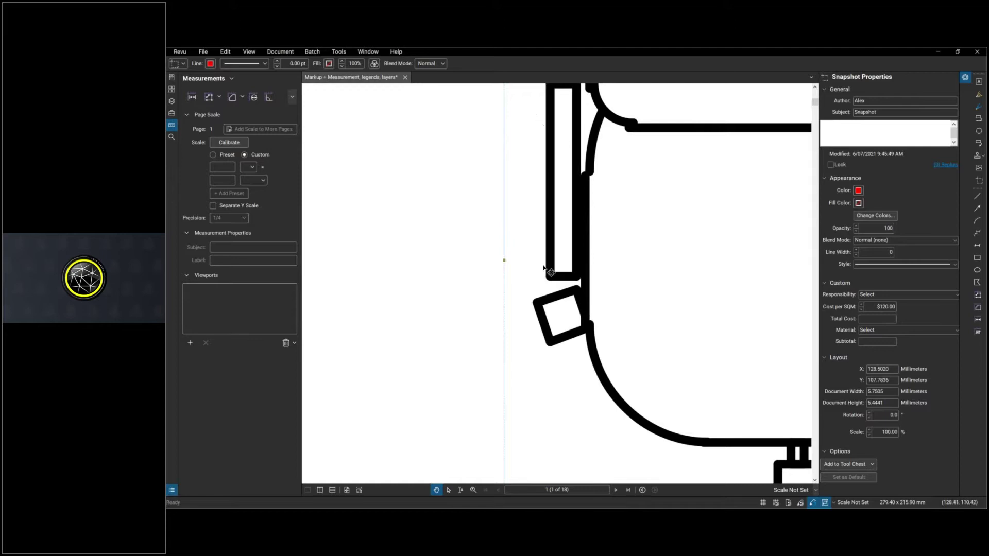
scroll(550, 270, "down", 5)
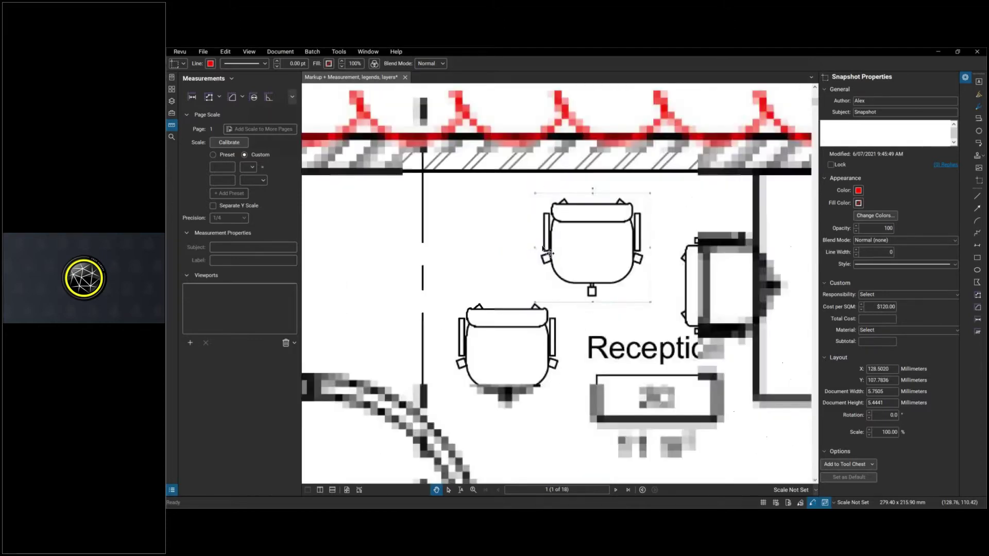
left_click_drag(550, 255, 544, 204)
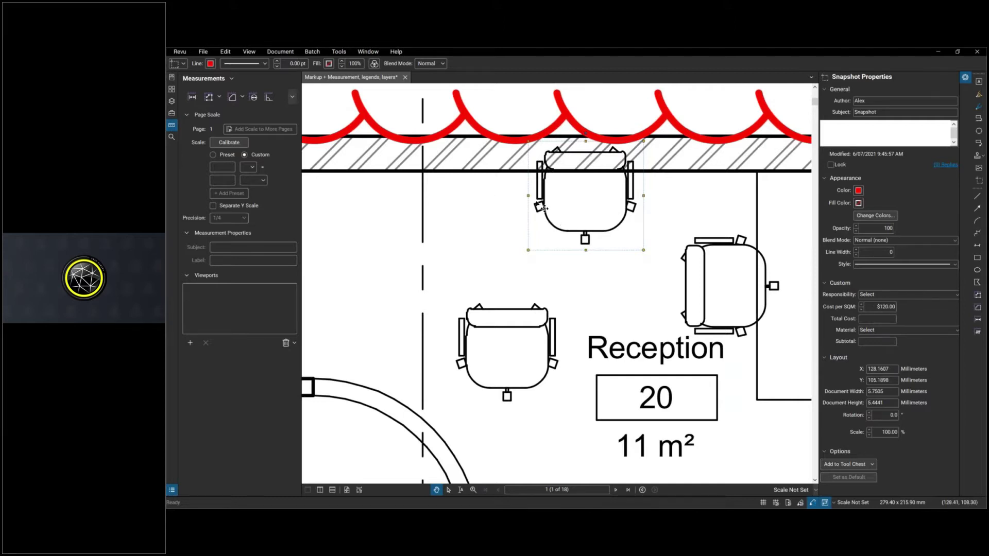
left_click_drag(544, 207, 554, 238)
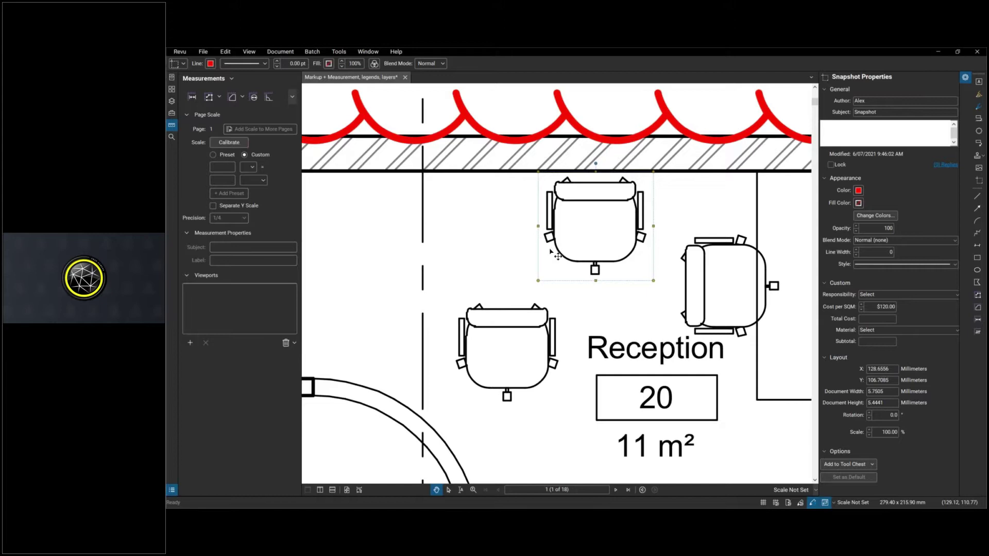
Recolor the pasted chair blue using the Colorize process, and shift it slightly left along the hatched wall.
right_click(554, 234)
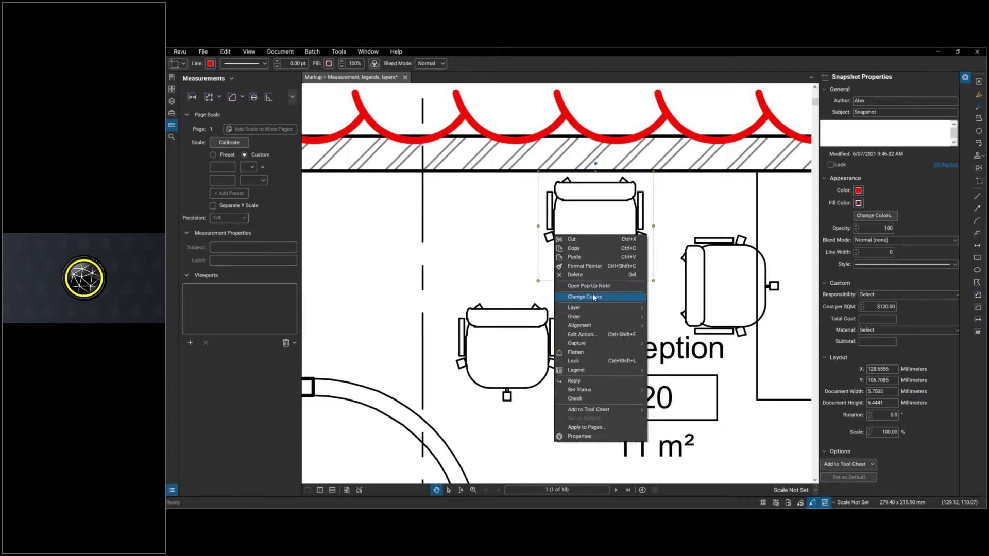
left_click(592, 294)
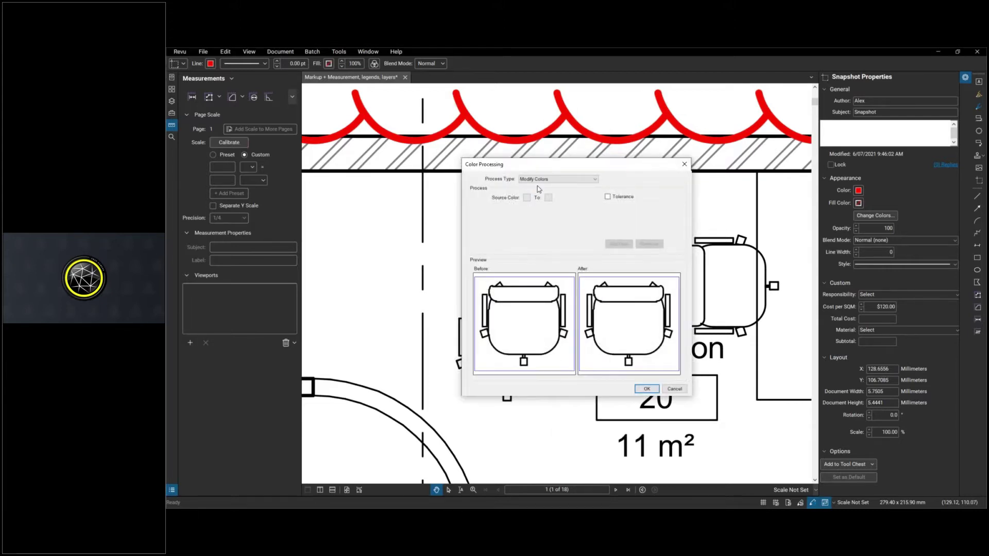
left_click(541, 179)
left_click(541, 189)
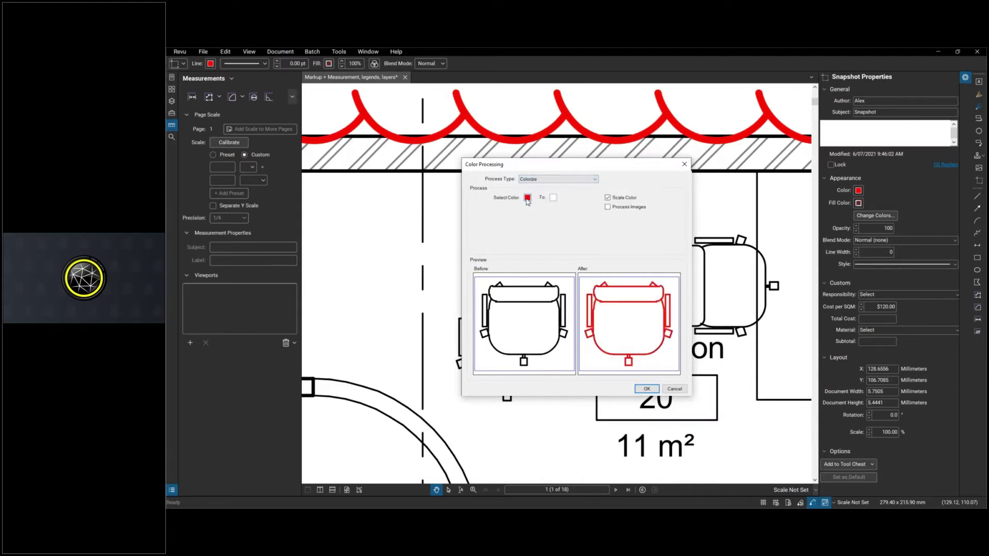
left_click(527, 199)
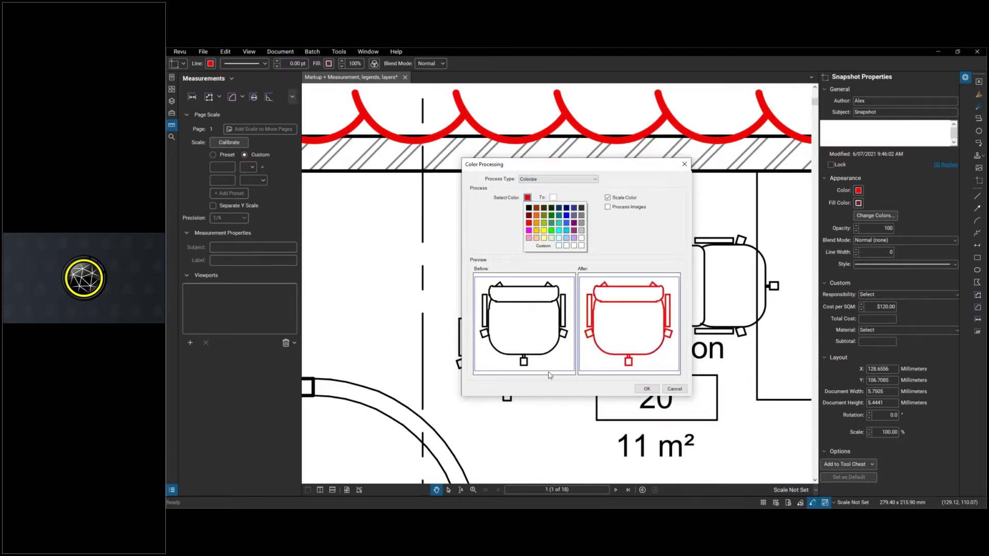
left_click(567, 216)
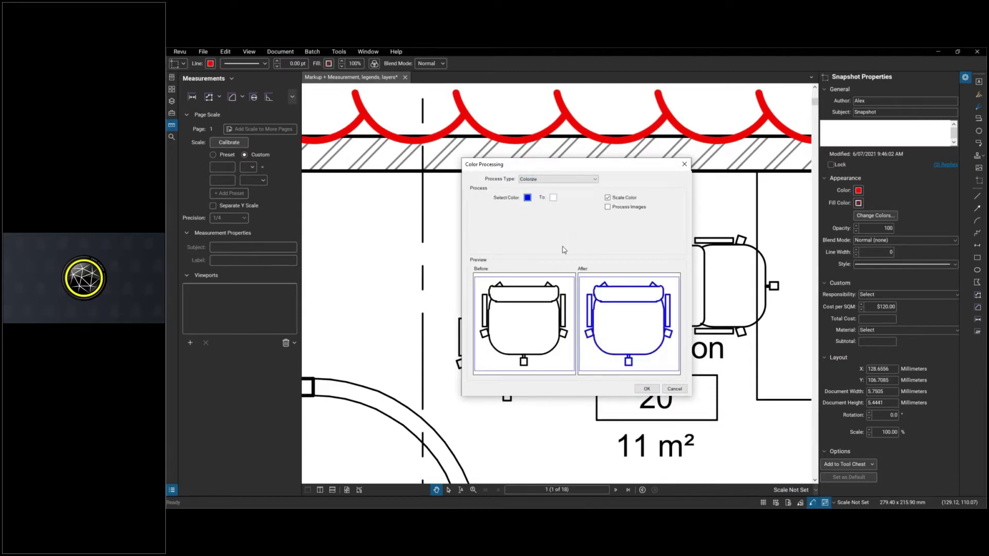
left_click(646, 389)
left_click_drag(564, 231, 535, 226)
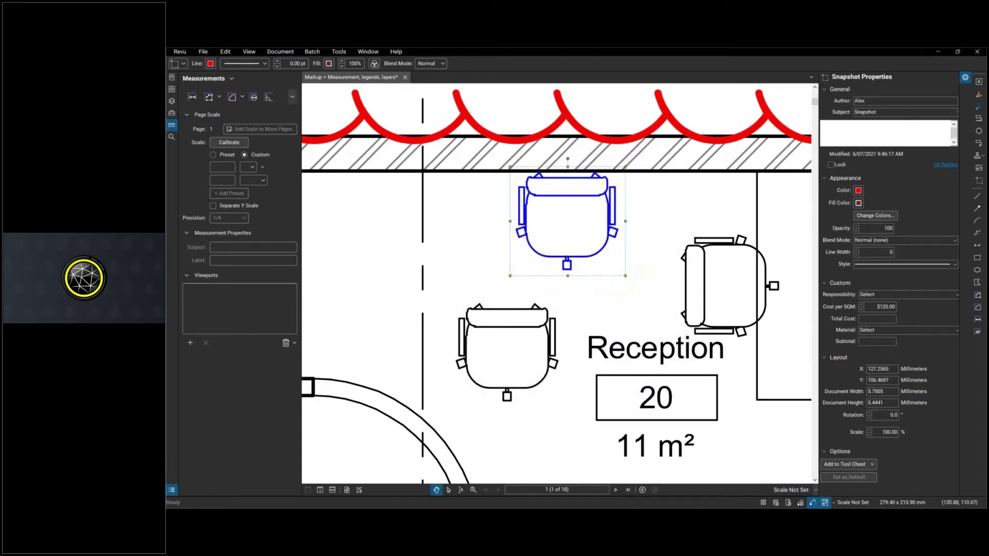
left_click(684, 209)
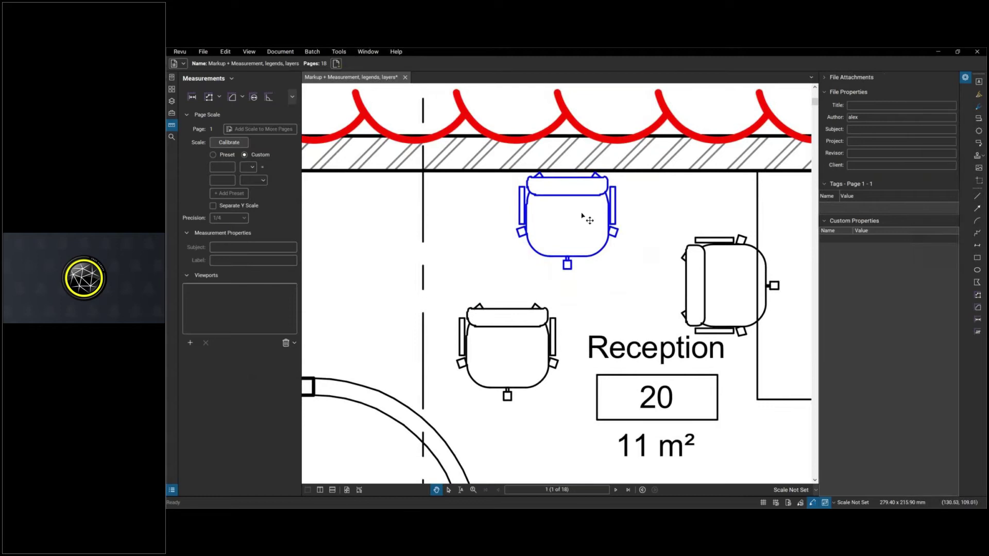
Nudge the blue chair slightly down and left, just below the hatched wall in Reception.
scroll(497, 268, "down", 3)
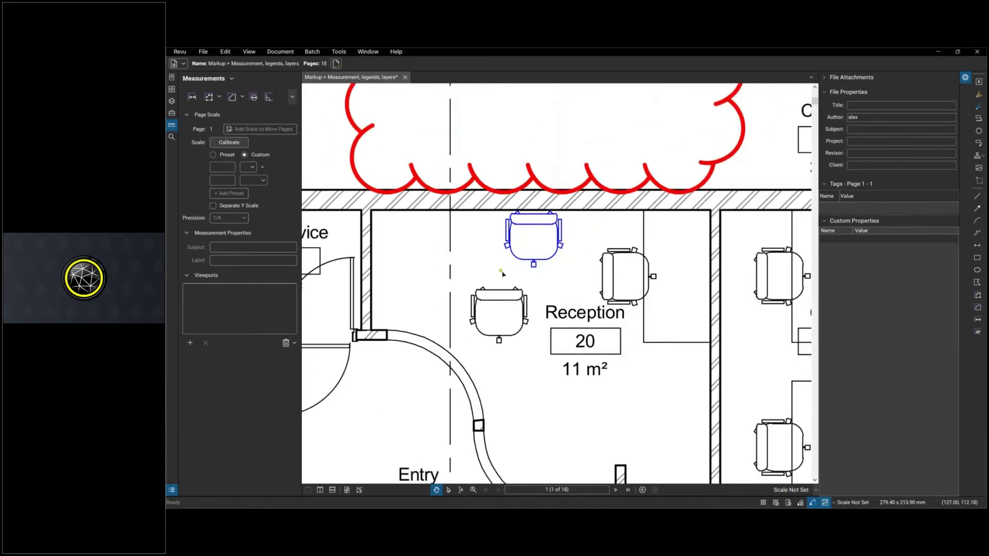
scroll(491, 255, "down", 1)
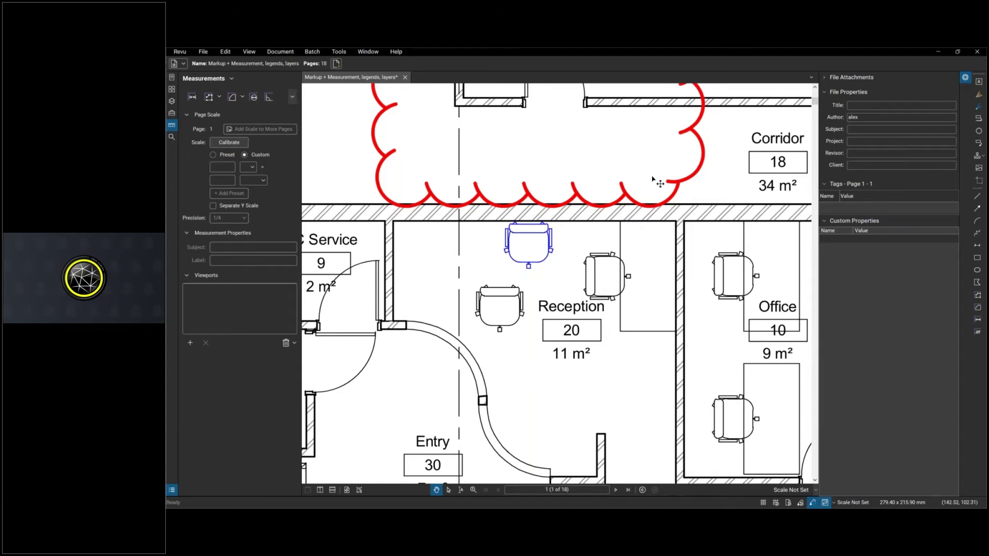
scroll(606, 243, "down", 1)
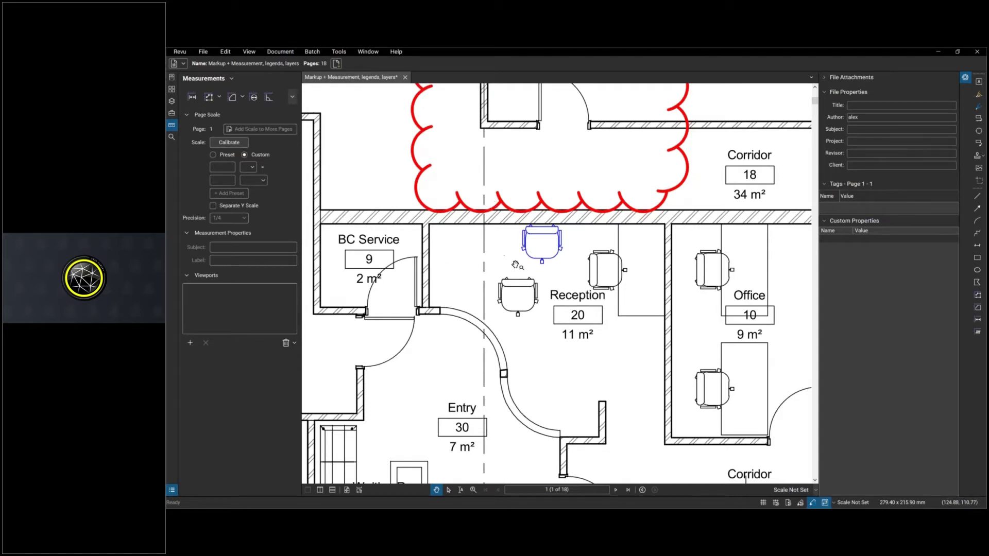
scroll(554, 262, "up", 6)
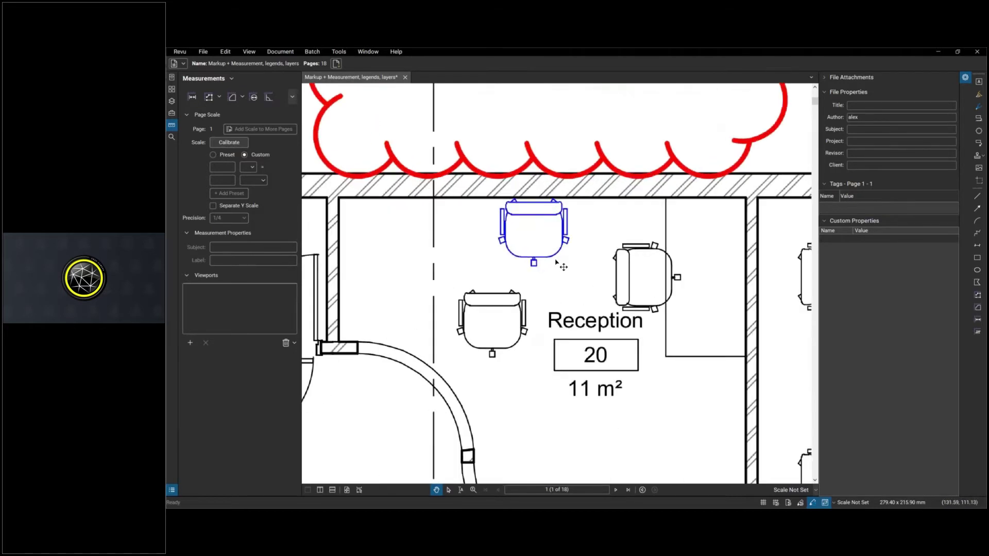
left_click(563, 221)
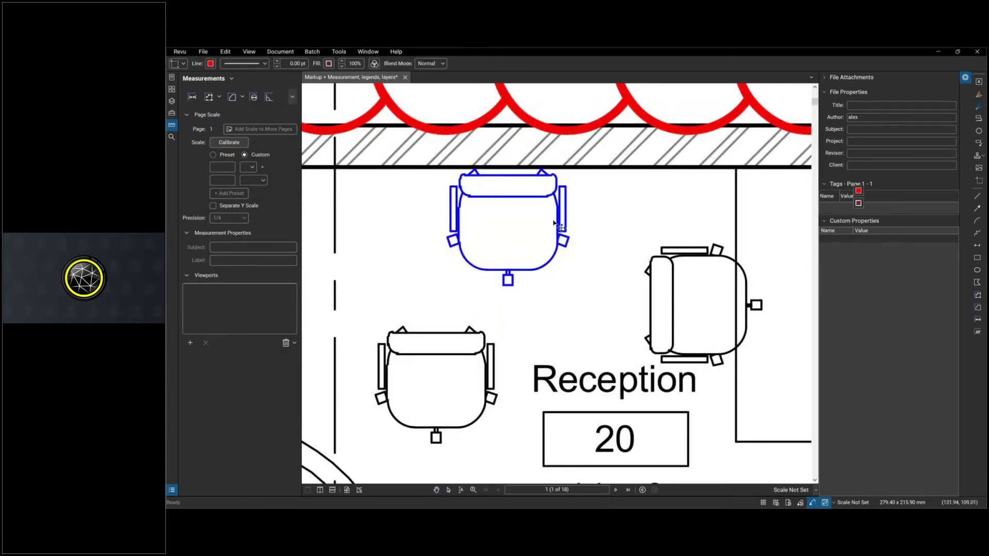
left_click_drag(563, 221, 560, 227)
Draw a horizontal red line about 16 mm long below the Reception label, ending at the Office wall.
scroll(560, 228, "down", 5)
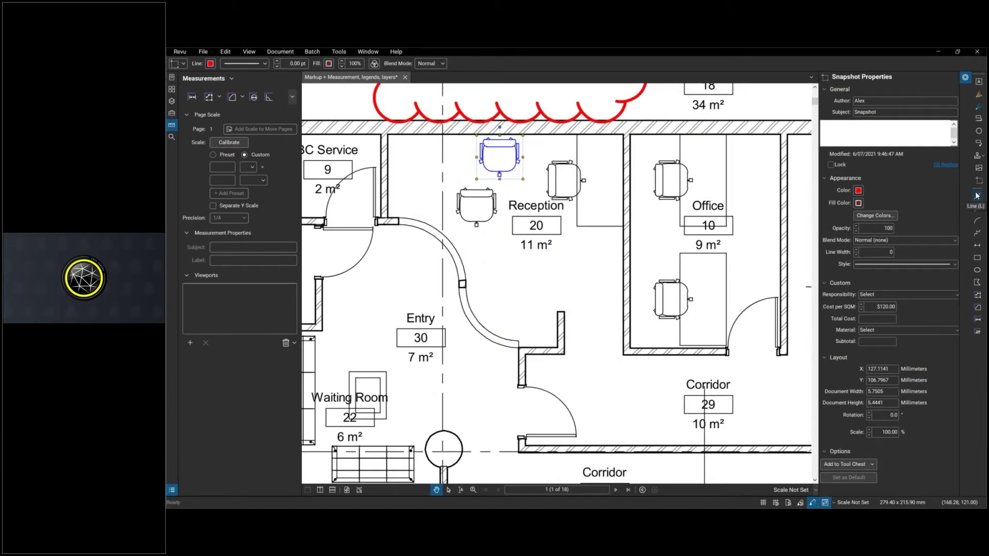
key("l")
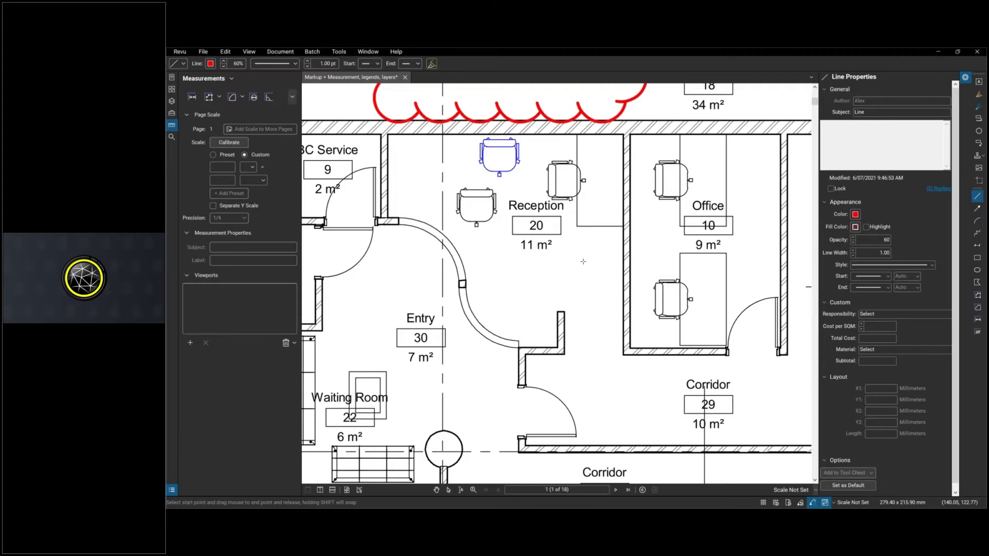
left_click_drag(498, 277, 610, 262)
left_click_drag(593, 219, 525, 279)
left_click_drag(628, 238, 626, 239)
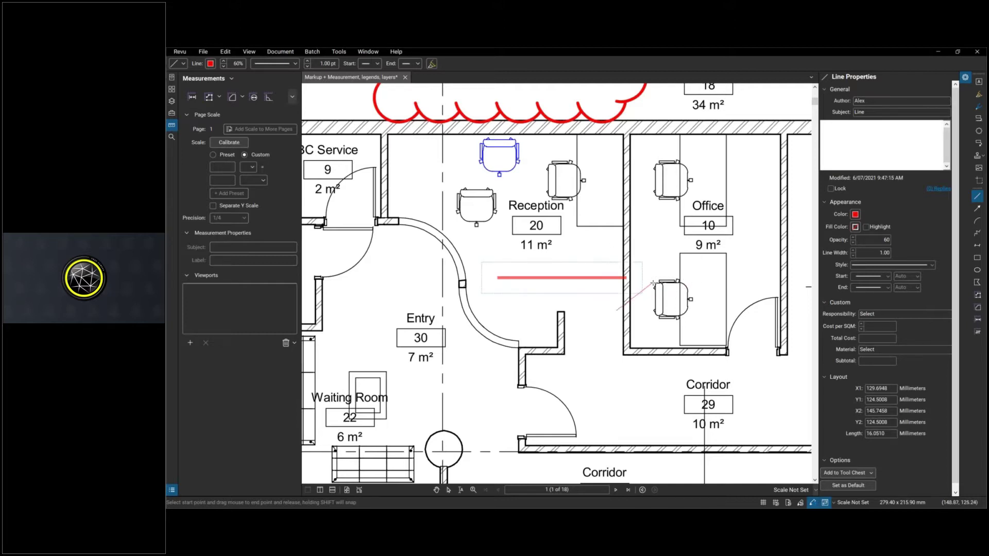
key("Escape")
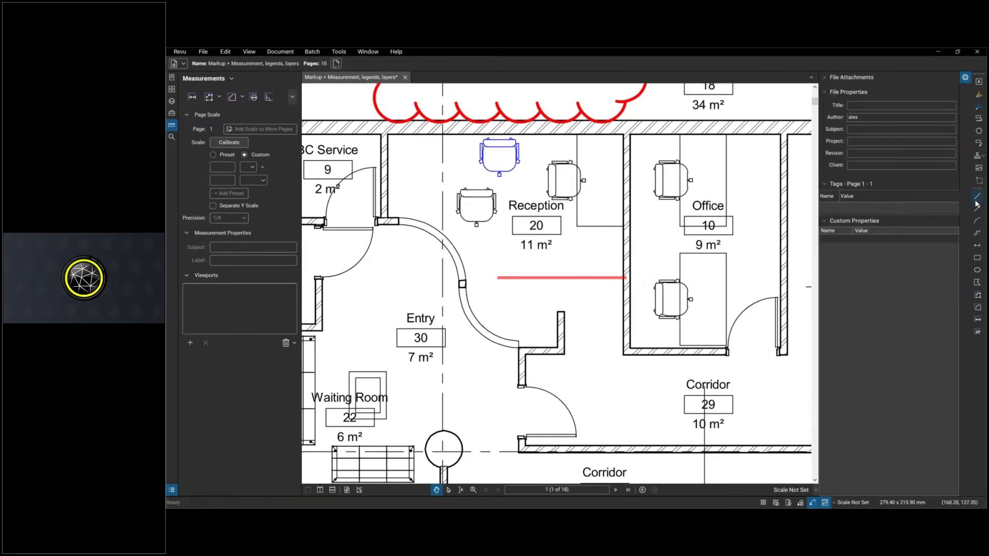
Draw two circles below the red line, one on each side of the short wall stub, the right one about 4.5 mm across.
left_click(976, 270)
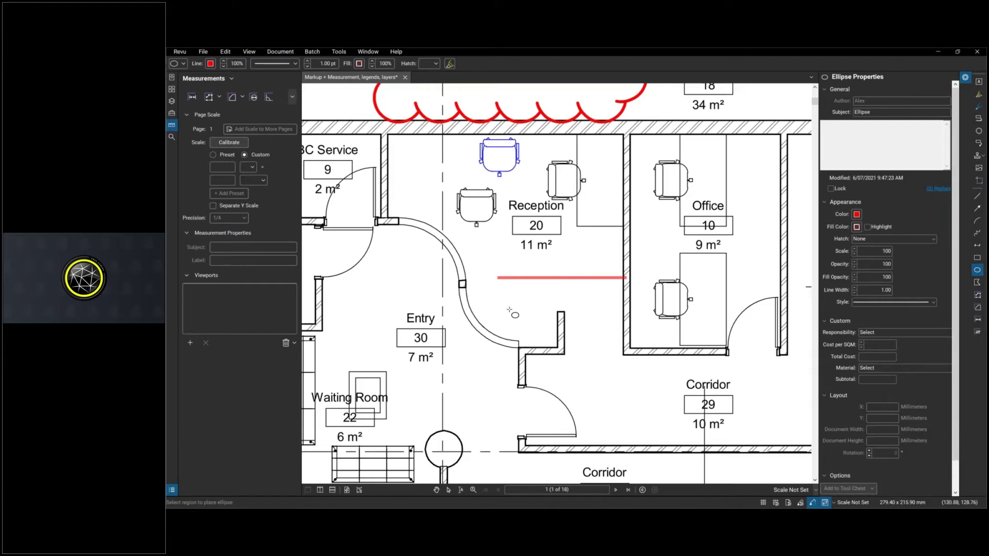
left_click_drag(506, 299, 539, 329)
key("Escape")
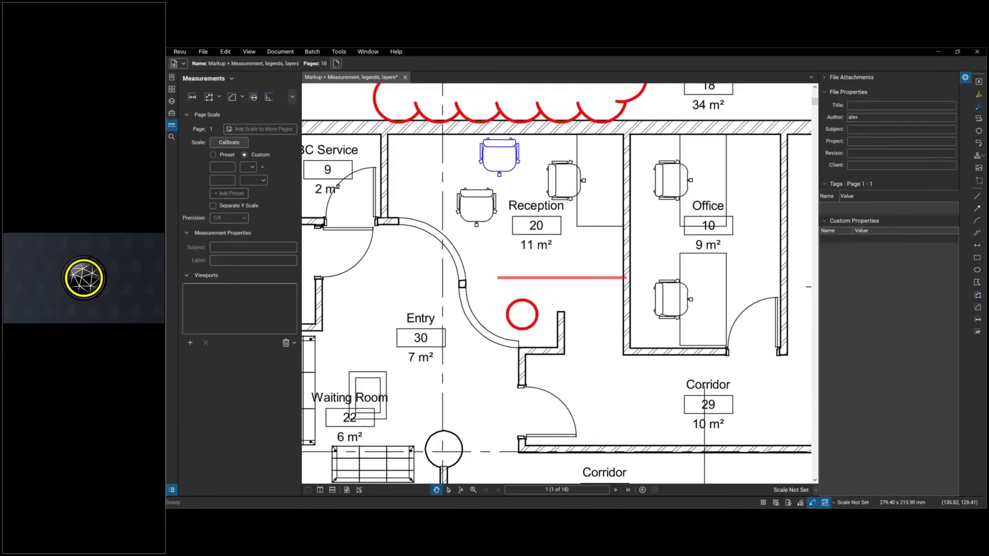
left_click(977, 270)
left_click_drag(578, 299, 618, 340)
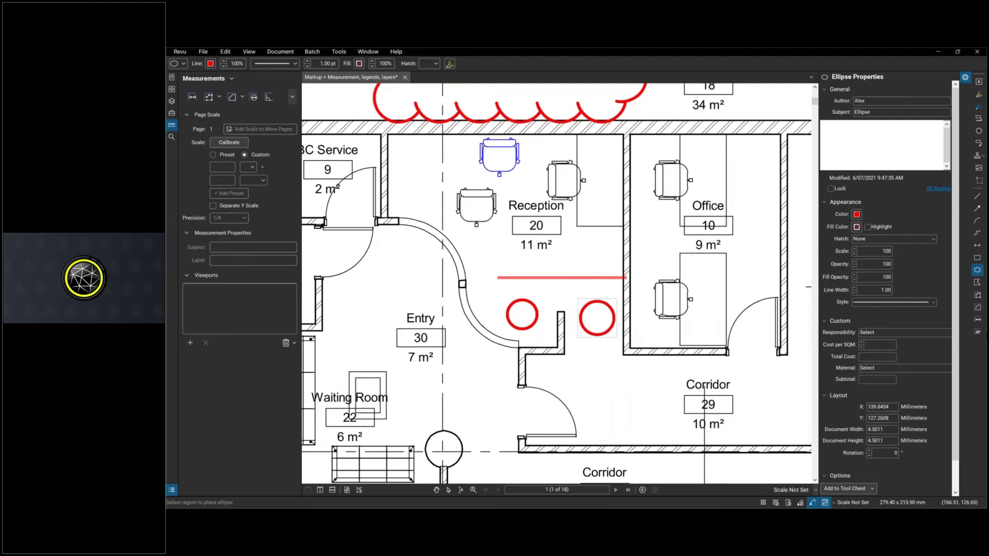
Draw a square about 4.4 mm wide below the right-hand circle, beside the corridor door.
left_click(977, 258)
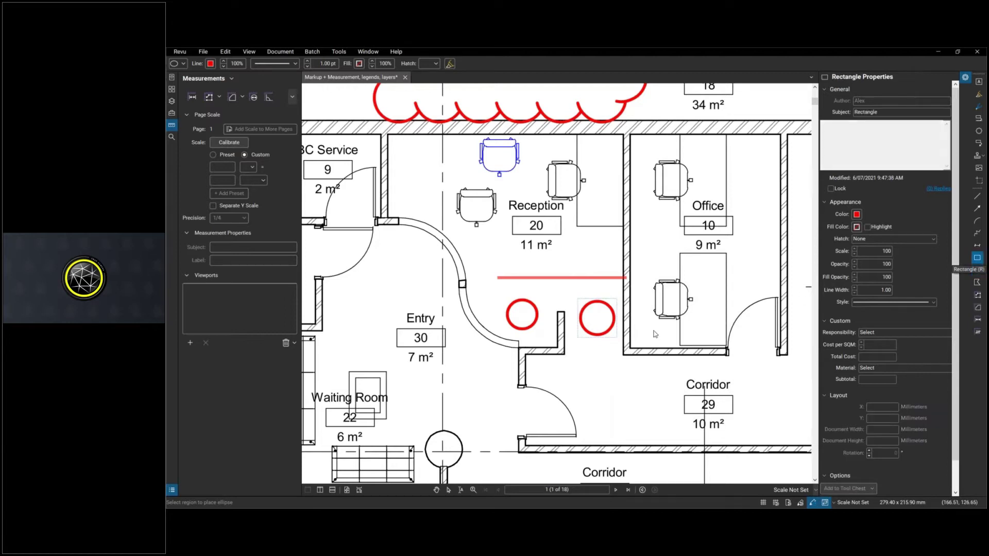
left_click_drag(575, 366, 625, 402)
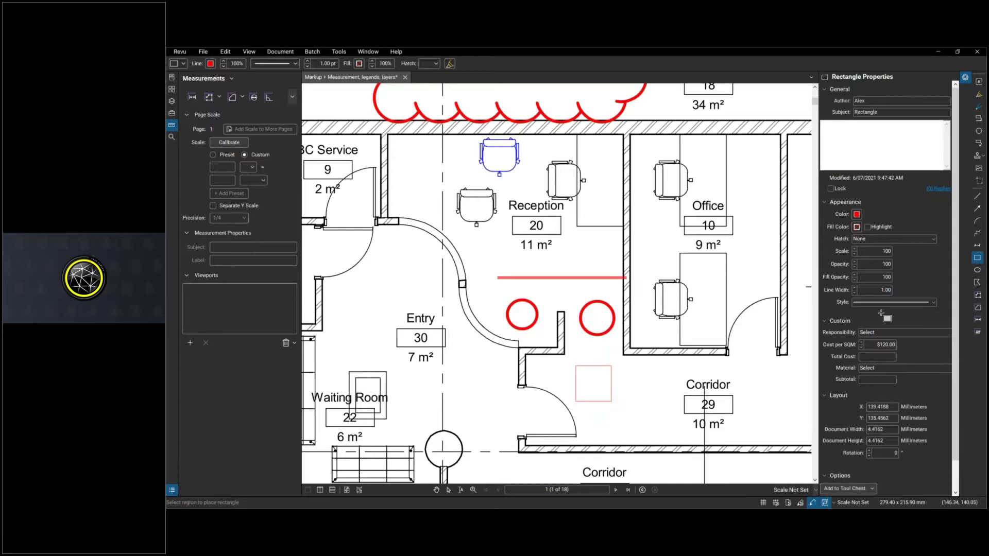
Draw two red arcs in Corridor 29, one on each side of its label, with frames about 12.7 mm and 16.7 mm wide.
left_click(978, 221)
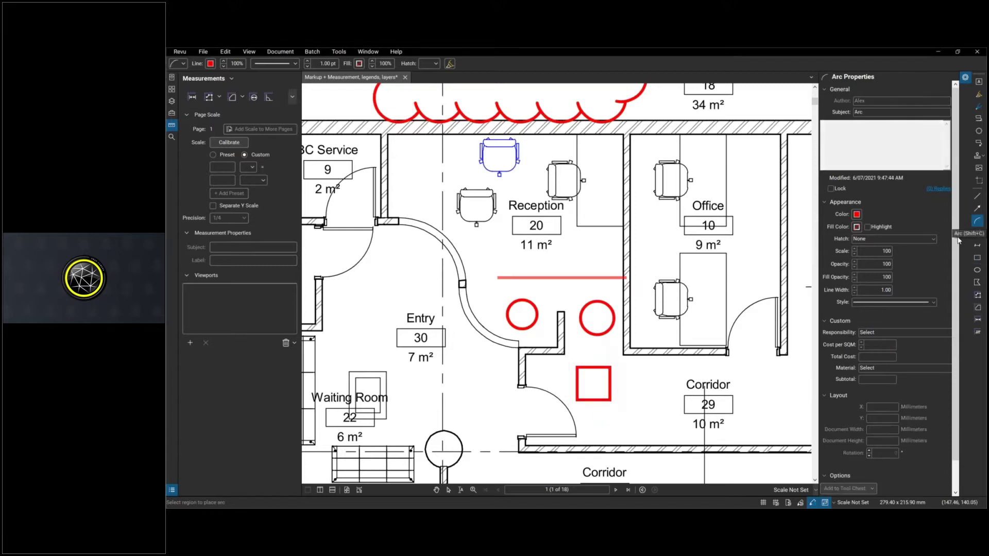
scroll(537, 313, "up", 2)
left_click(537, 313)
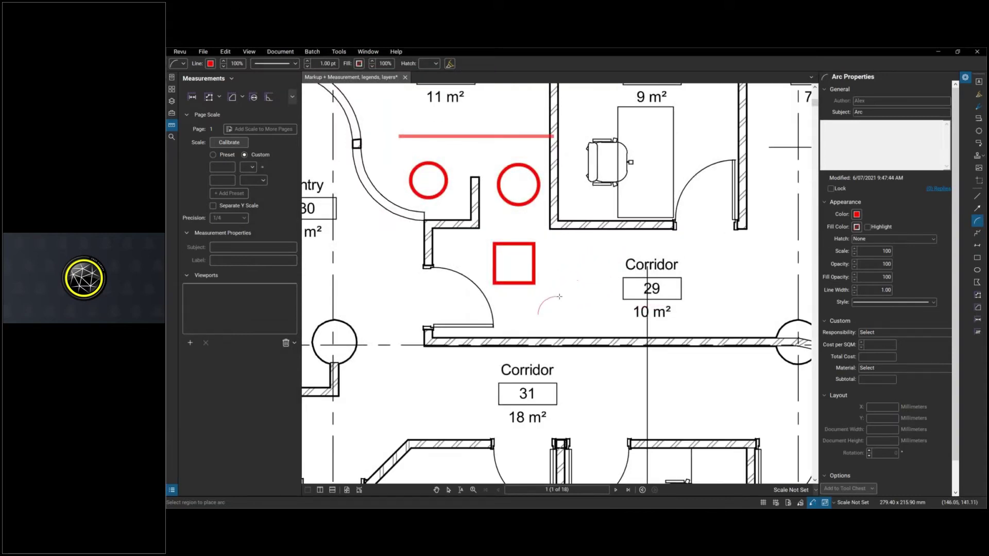
left_click(599, 269)
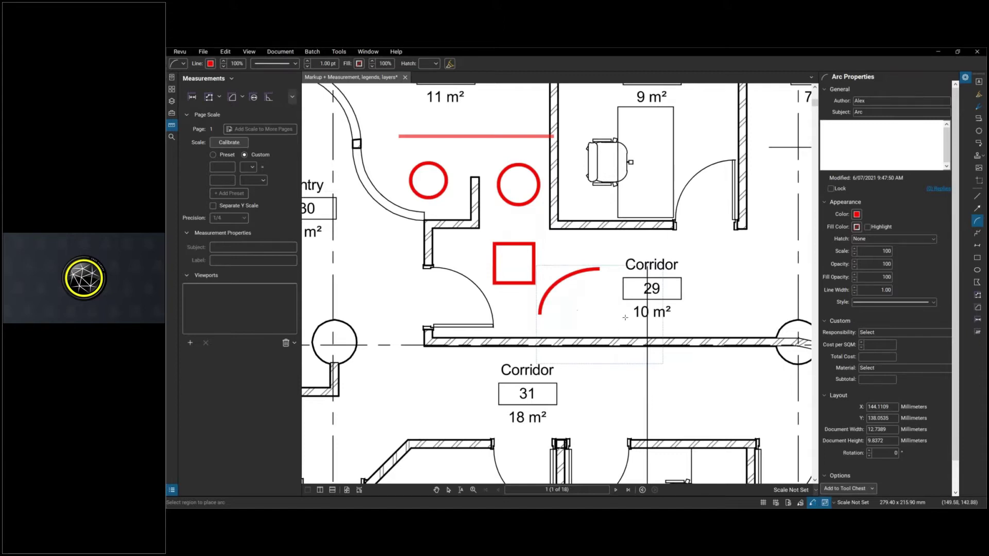
left_click(693, 298)
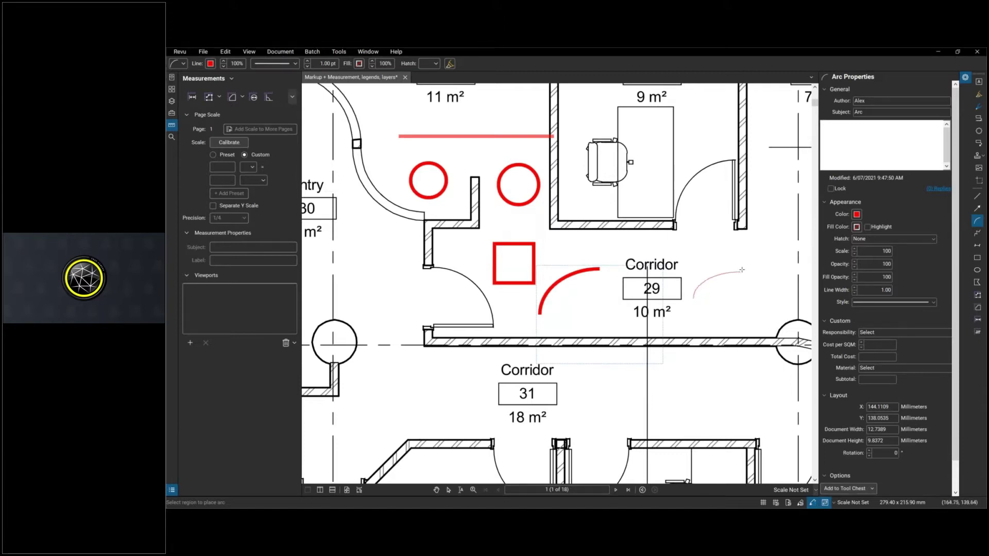
left_click(774, 253)
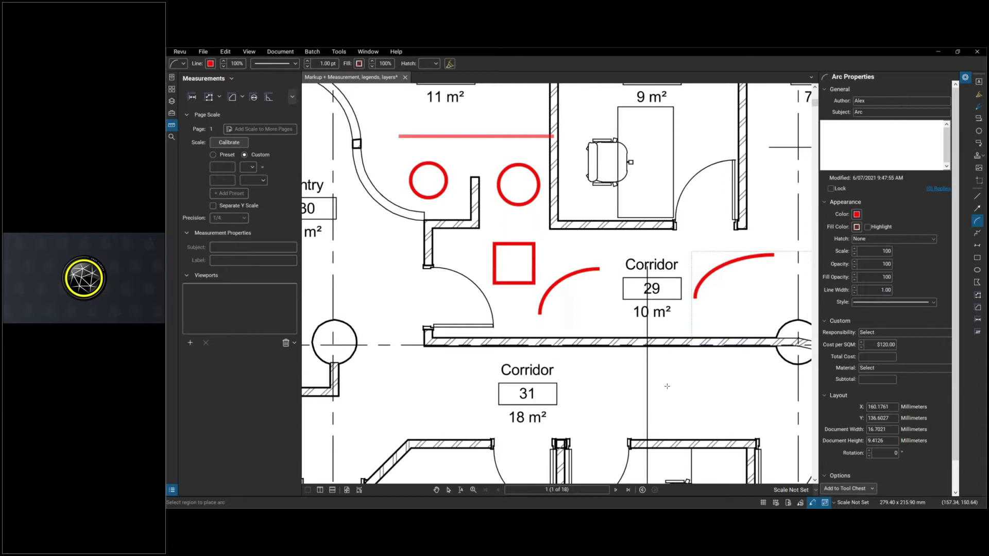
Draw an arc with a frame about 14.3 mm wide across the wall below the Corridor 29 label, and a rounder arc below that wall.
scroll(644, 340, "right", 3)
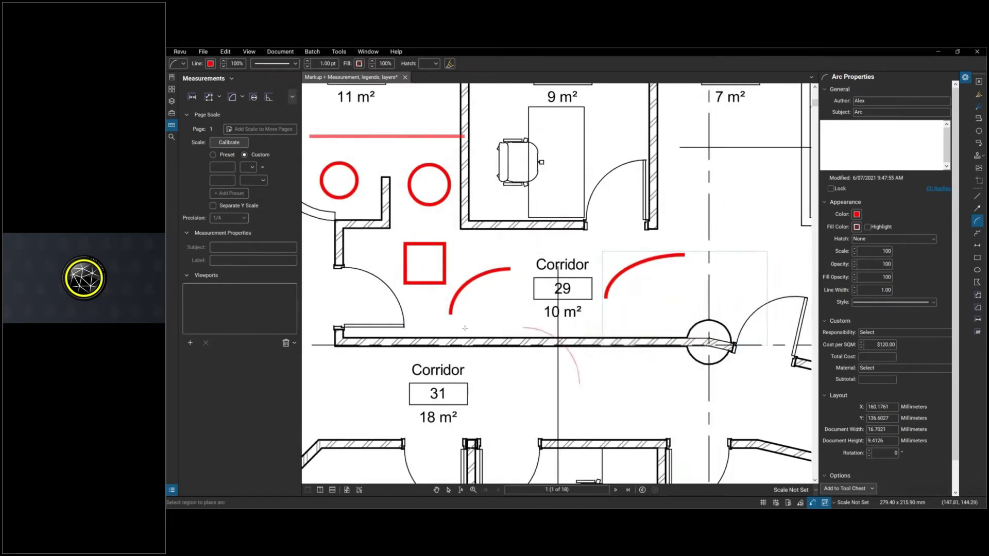
left_click(592, 348)
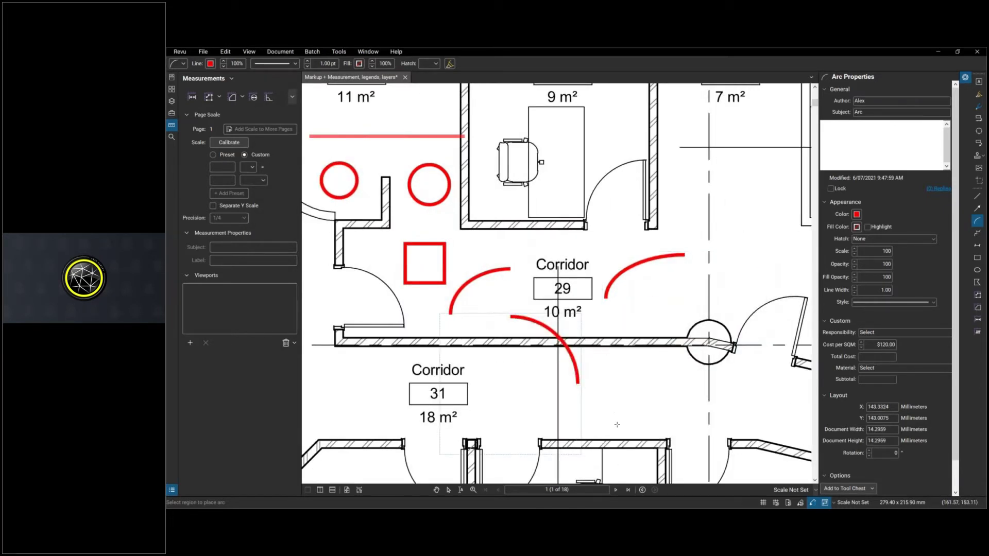
left_click(668, 364)
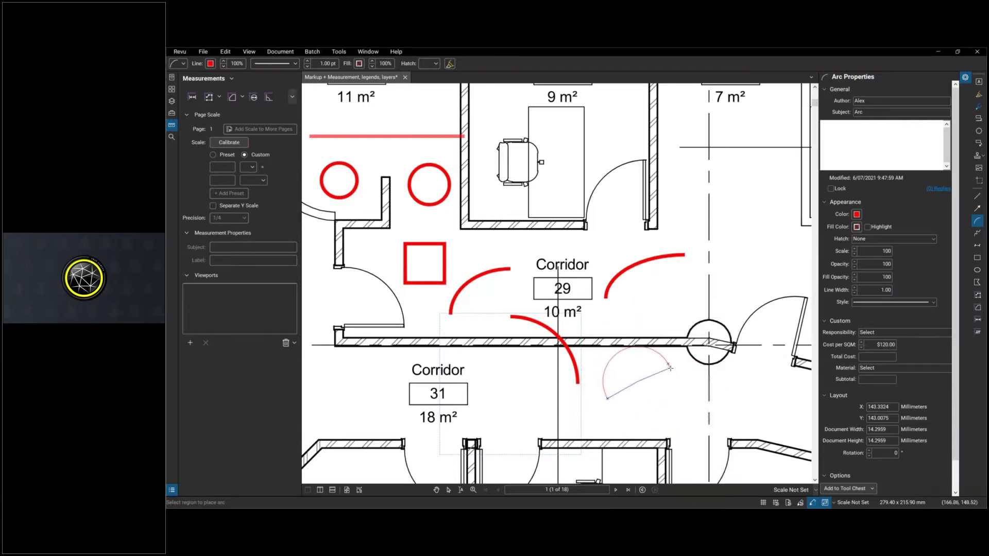
left_click(639, 365)
key("Escape")
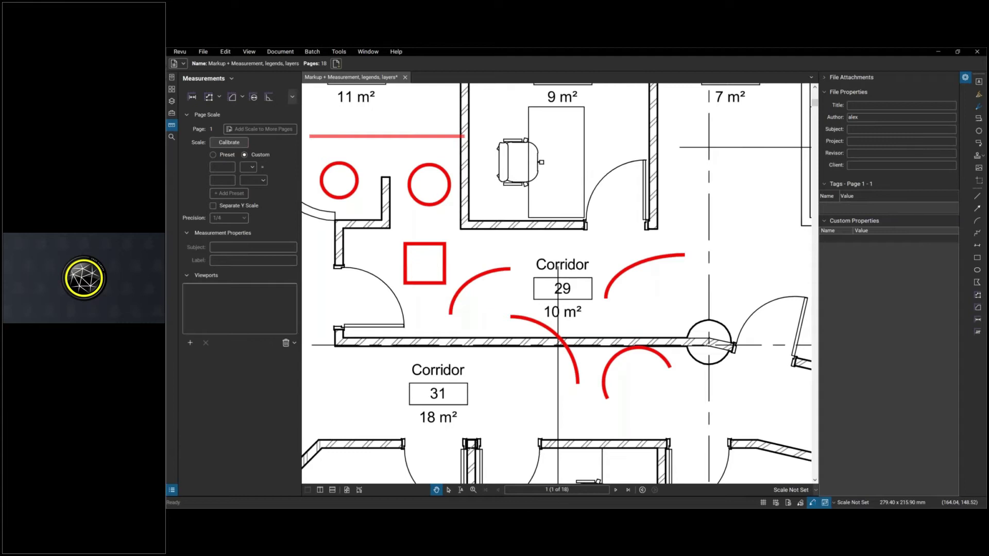
Open the Tool Chest and look over the Contractor Review tool set.
scroll(603, 316, "down", 2)
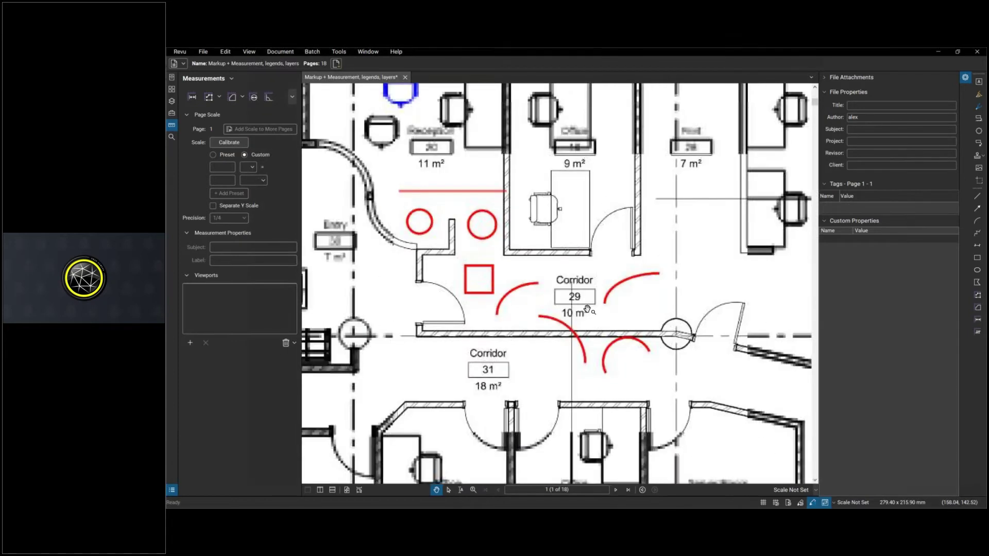
scroll(530, 315, "down", 2)
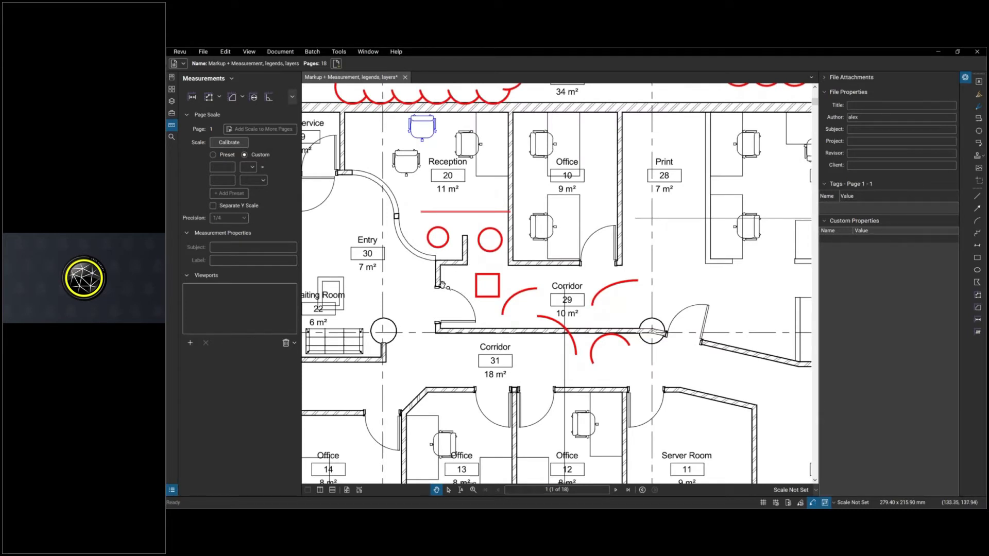
left_click_drag(410, 196, 421, 214)
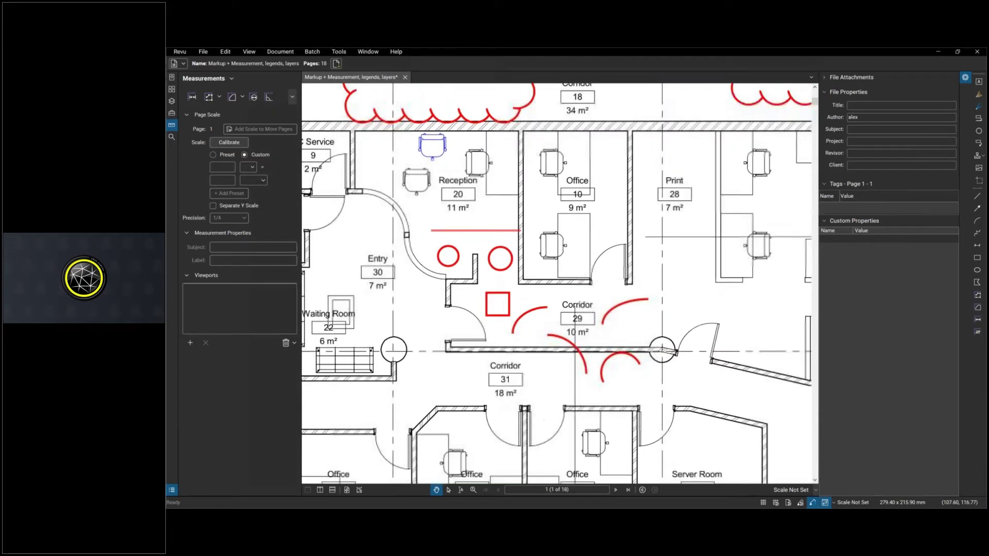
left_click(173, 113)
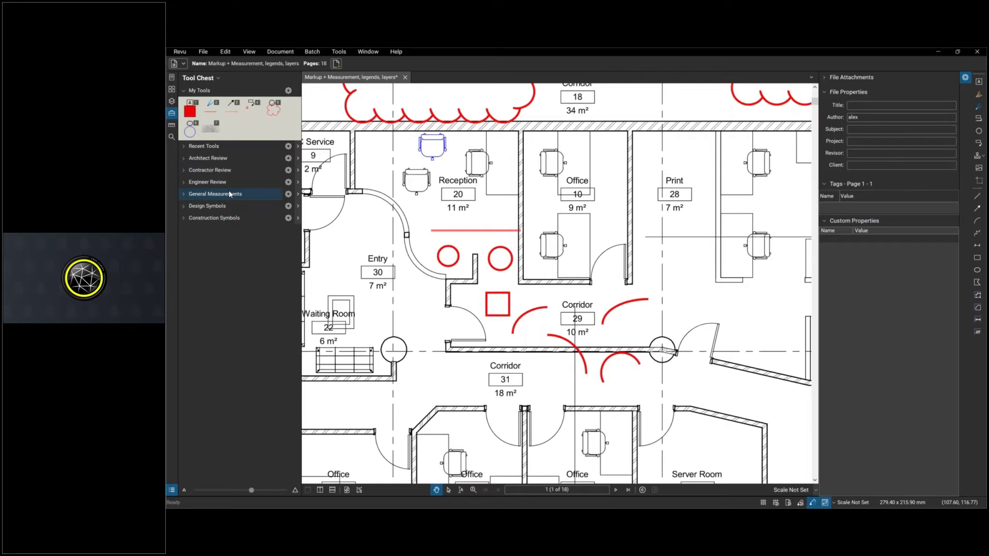
left_click(231, 170)
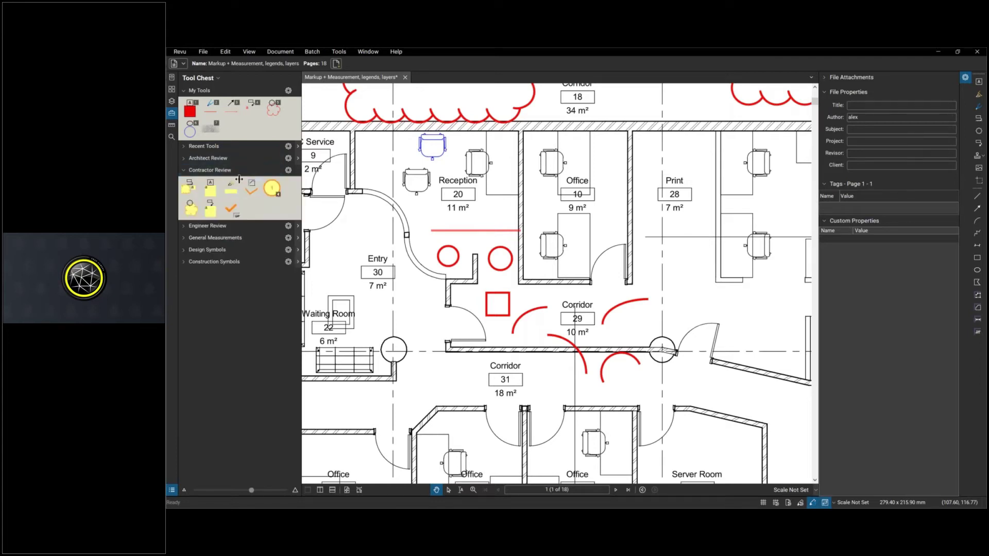
left_click(201, 170)
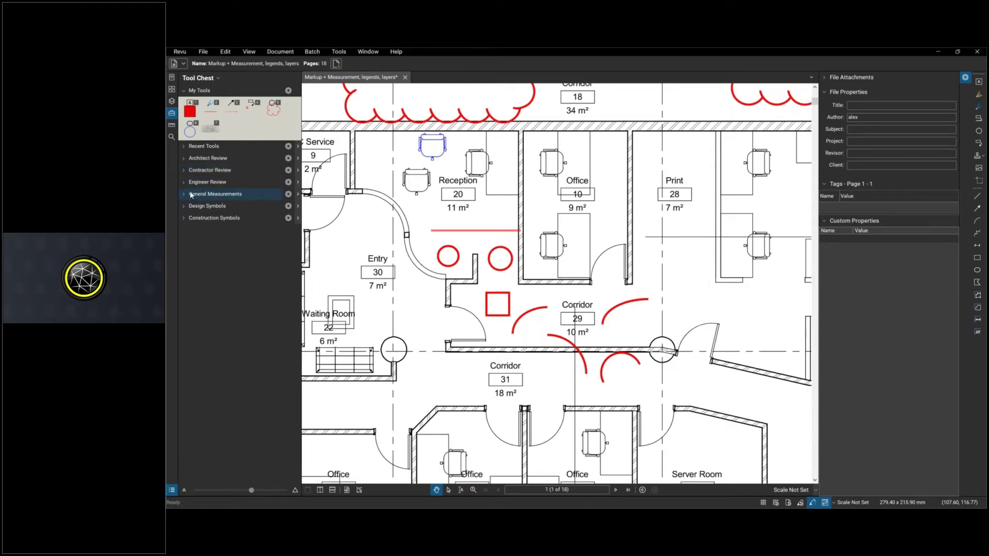
Hide the Architect, Contractor and Engineer Review, General Measurements, Design Symbols and Construction Symbols tool sets from the Tool Chest.
left_click(217, 78)
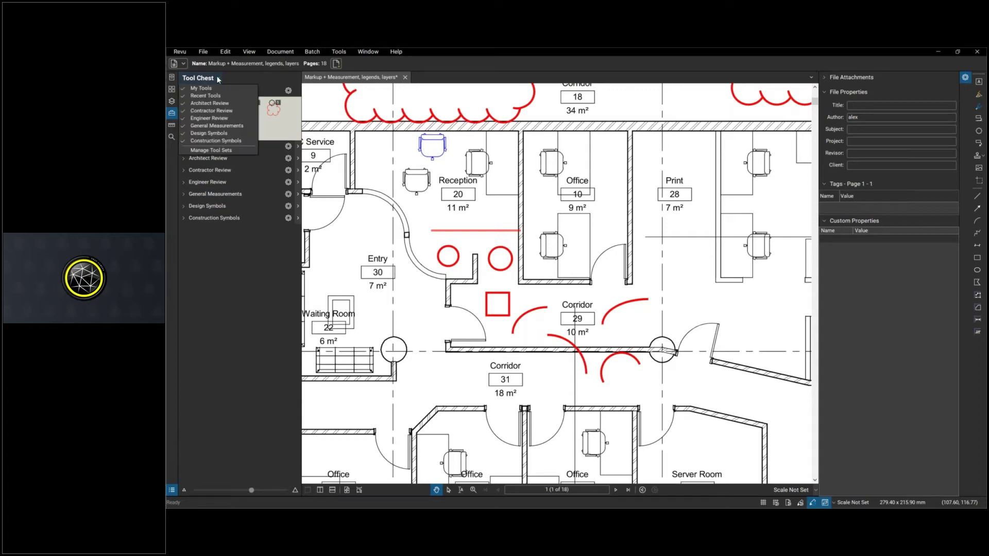
left_click(215, 105)
left_click(215, 110)
left_click(214, 118)
left_click(216, 126)
left_click(210, 133)
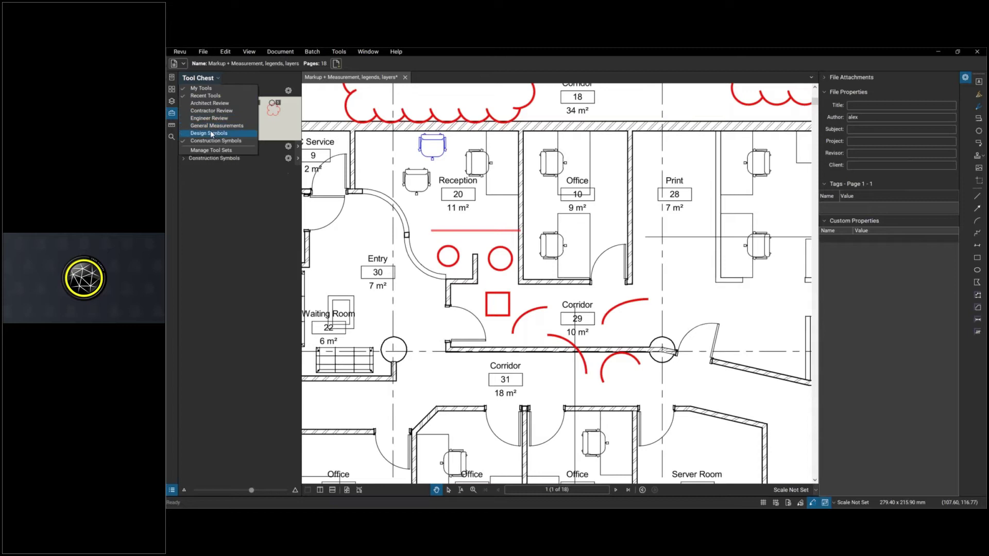
left_click(211, 141)
left_click(196, 188)
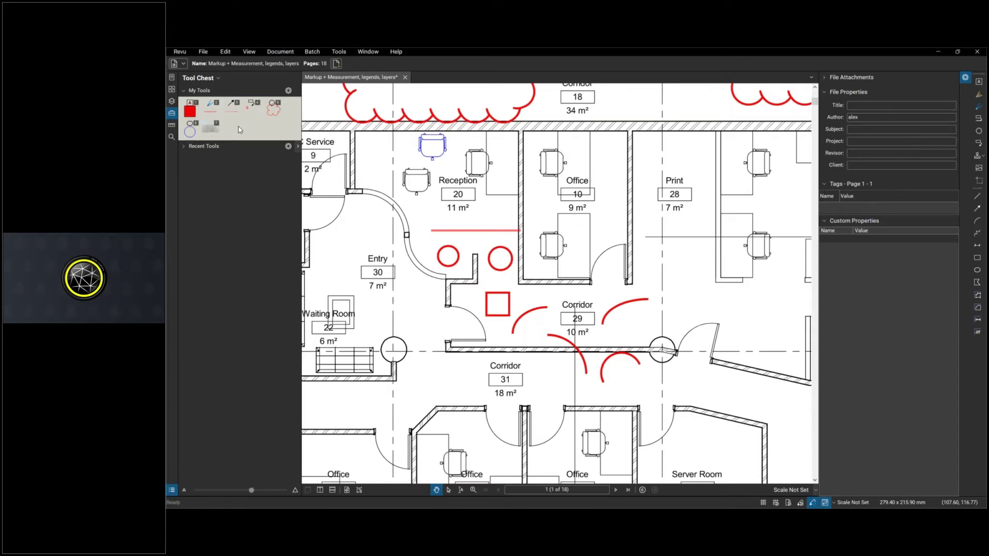
Place the signature snapshot from My Tools over the hatched wall above the Print label, about 23 by 10 mm.
left_click(210, 128)
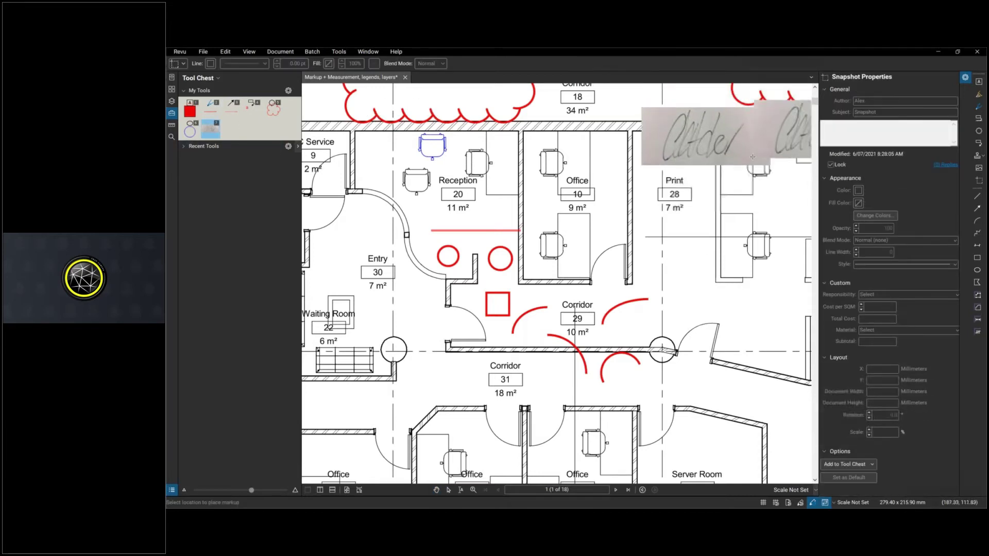
left_click(736, 153)
left_click(725, 145)
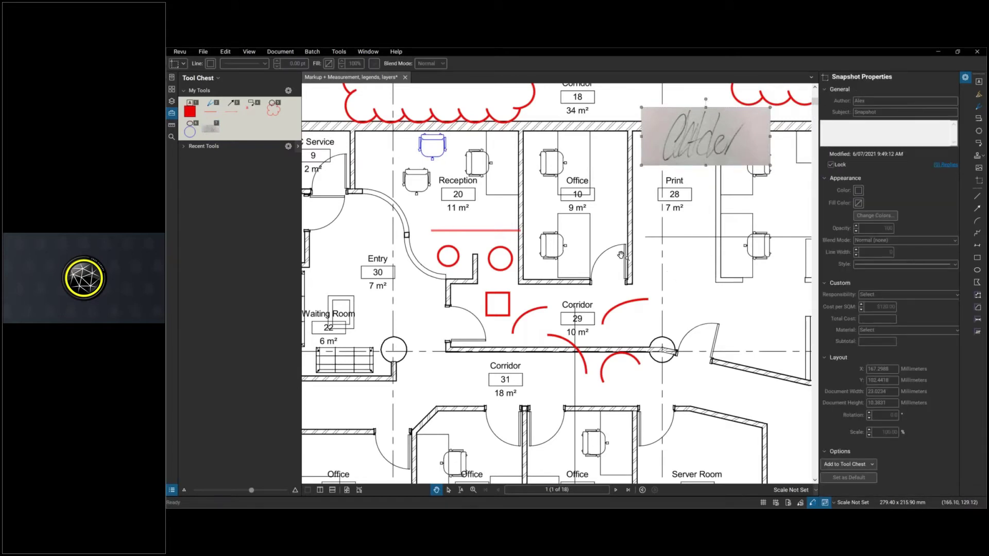
left_click(585, 136)
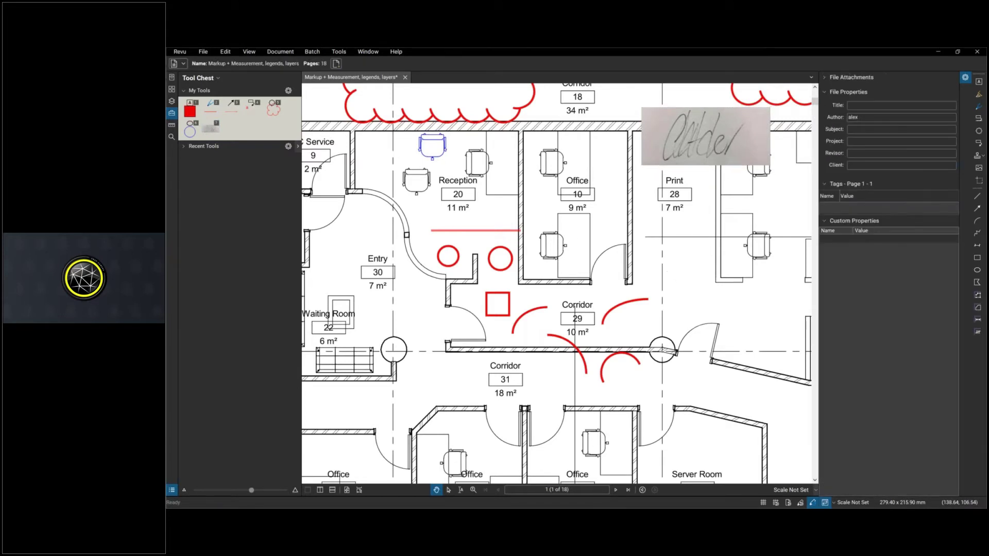
Expand the Recent Tools set and create a new displayed tool set titled Webinar, saved under the same name.
left_click(196, 146)
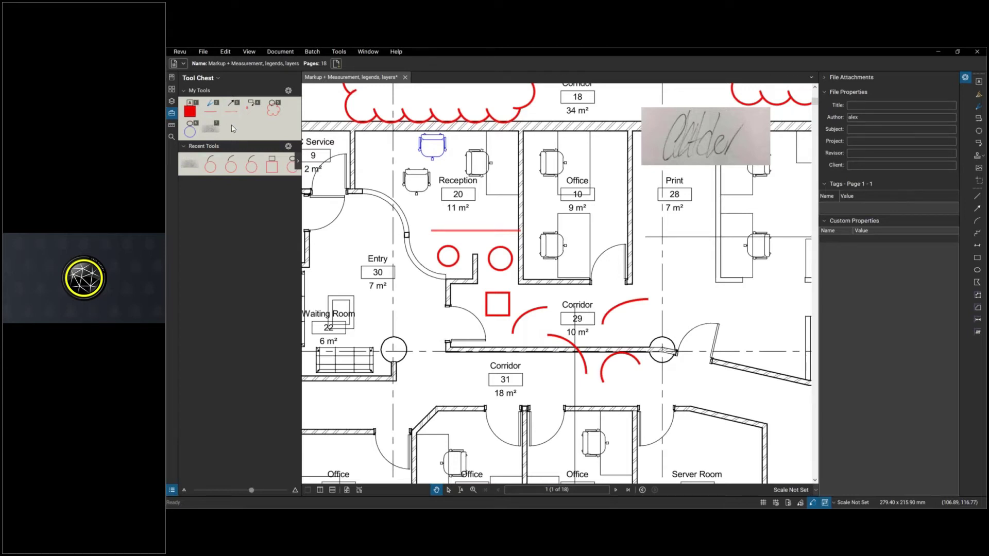
left_click(216, 79)
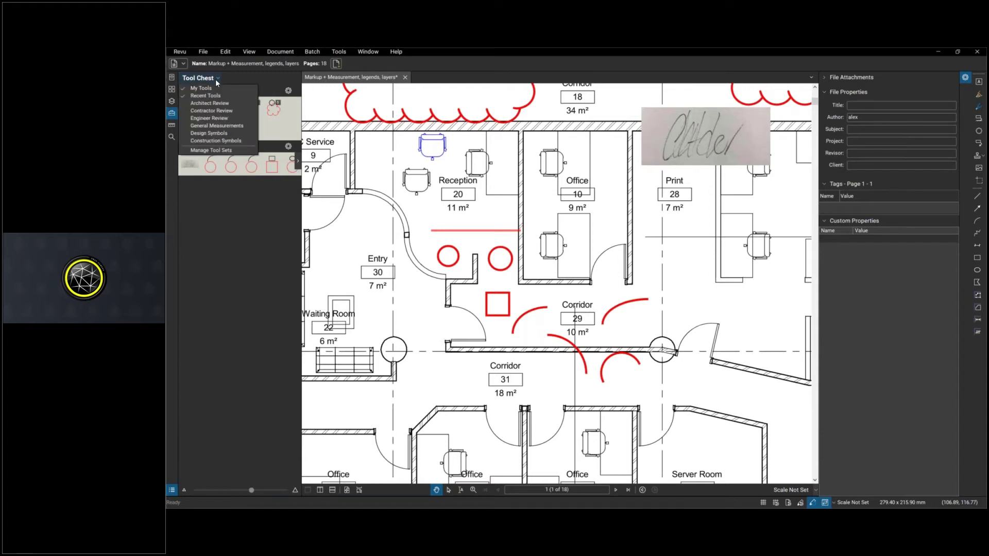
left_click(211, 150)
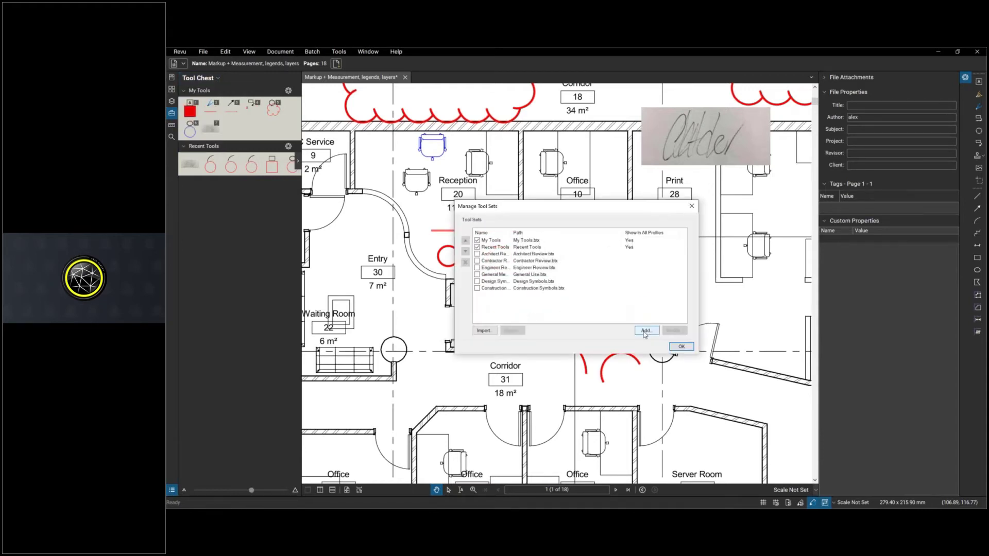
left_click(645, 330)
type("Webinar")
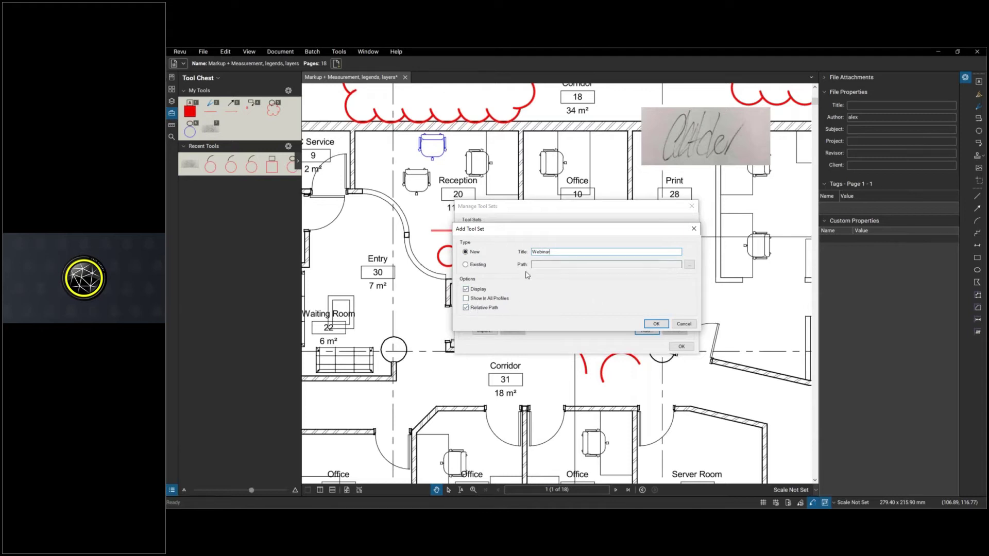
left_click(656, 325)
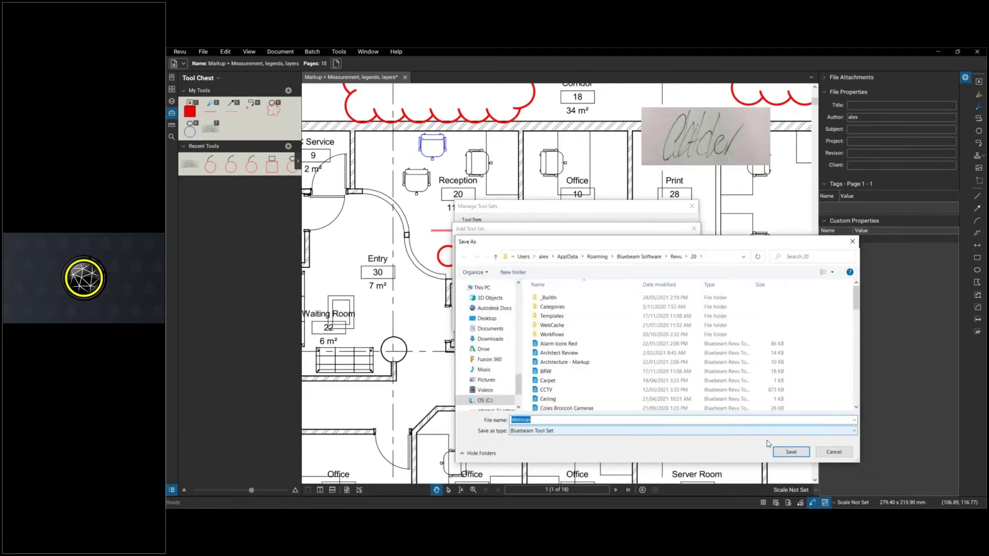
left_click(790, 451)
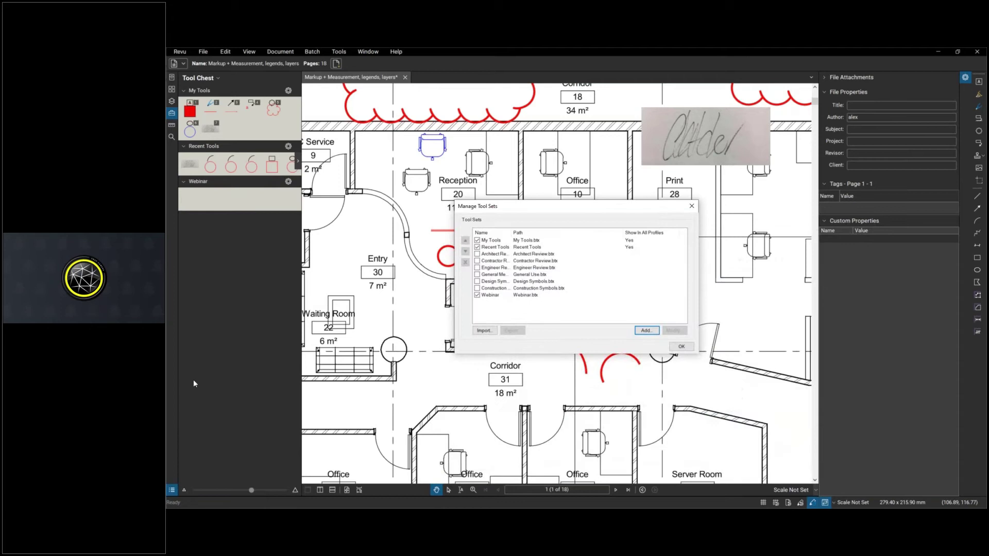
left_click(680, 346)
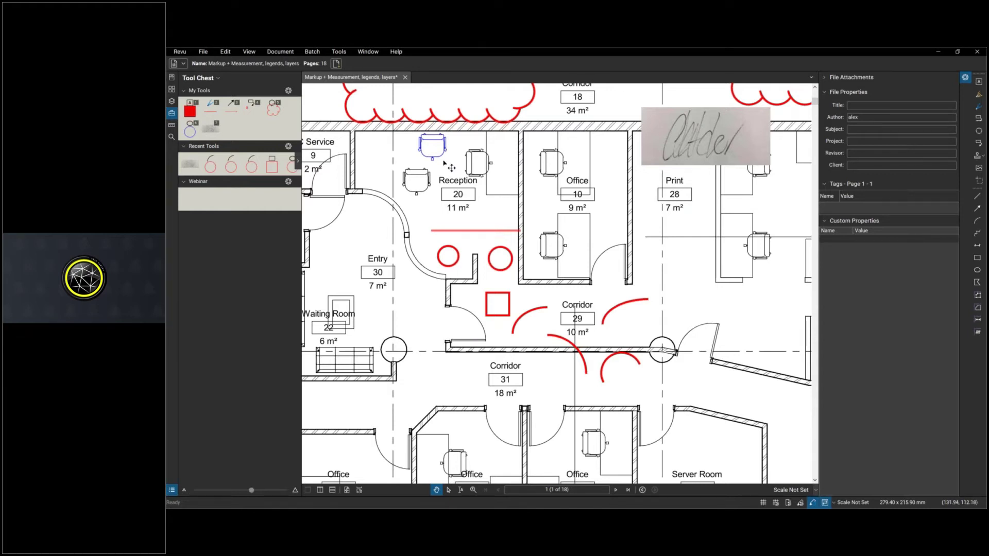
Add the blue chair snapshot in Reception to the Webinar tool set twice.
right_click(442, 139)
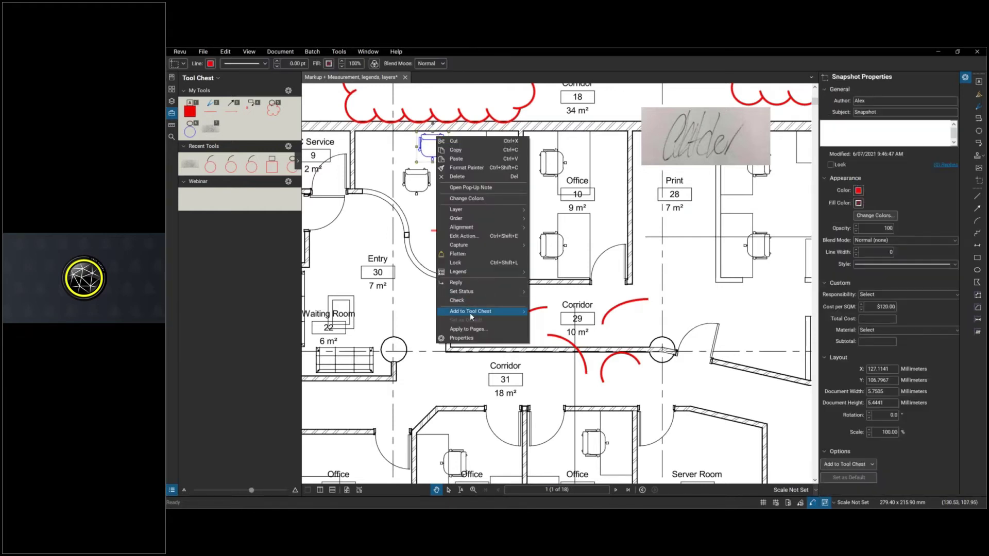
mouse_move(471, 314)
left_click(551, 320)
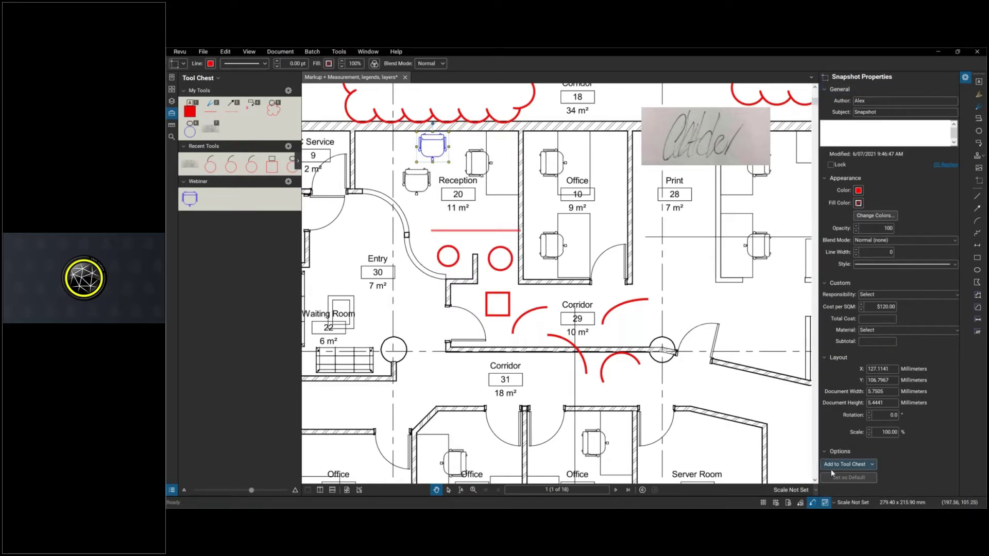
left_click(849, 465)
left_click(841, 481)
key("Escape")
Add the signature snapshot from Recent Tools and the left-hand red circle below Reception to the Webinar tool set.
left_click_drag(188, 169, 234, 198)
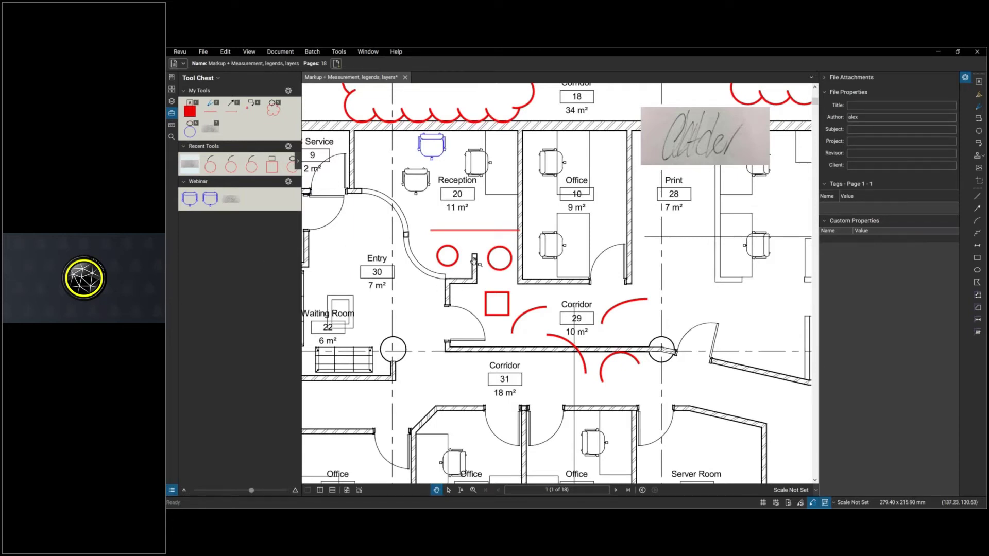
right_click(456, 263)
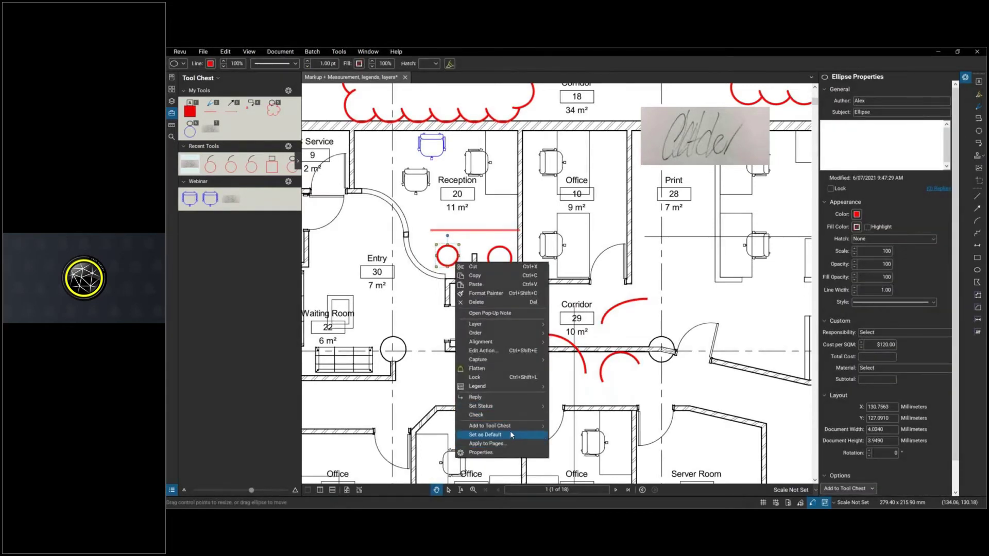
mouse_move(539, 427)
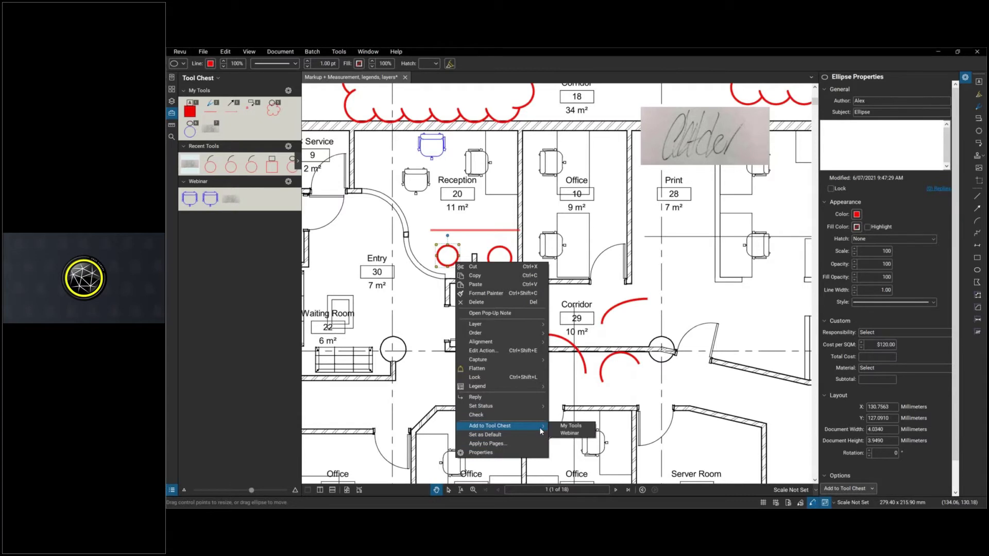
left_click(563, 434)
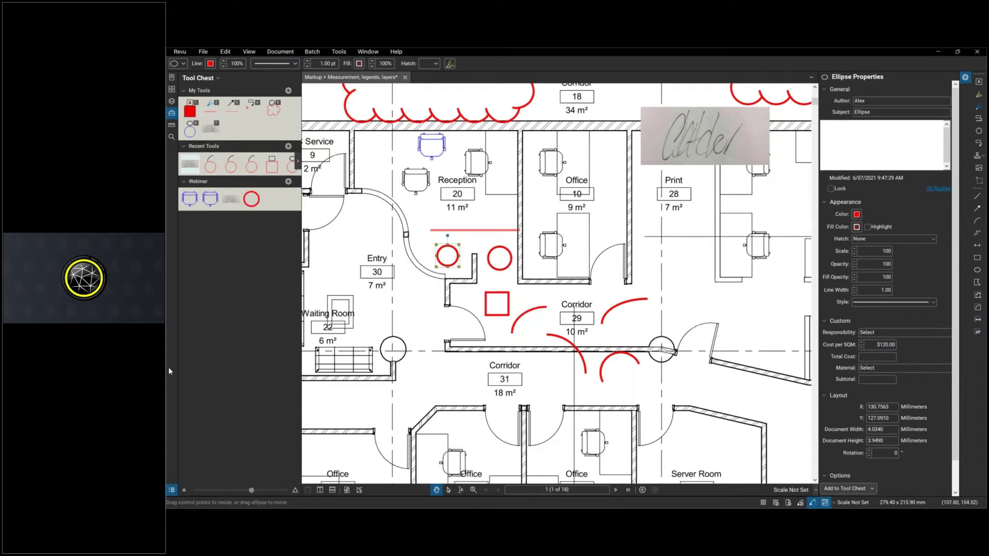
left_click(217, 202)
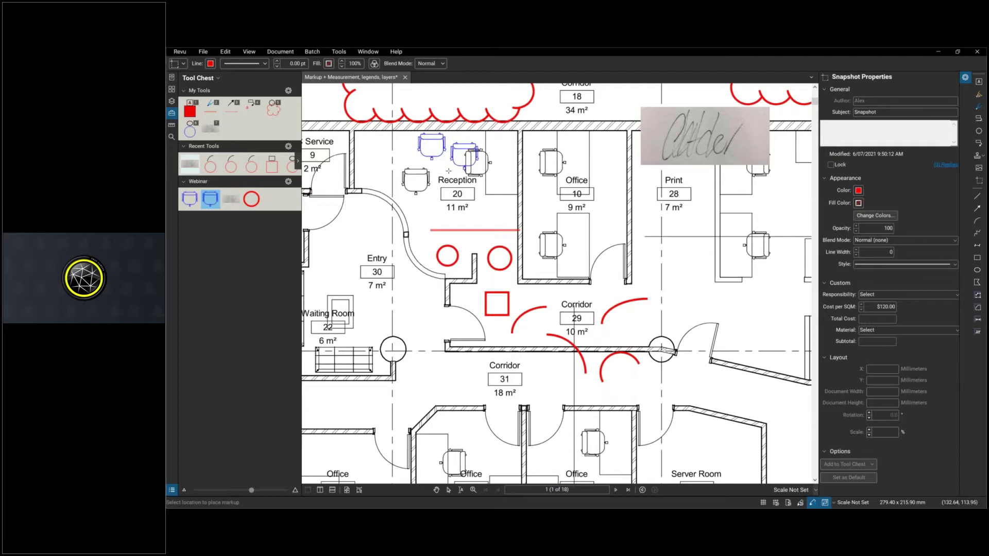
key("Escape")
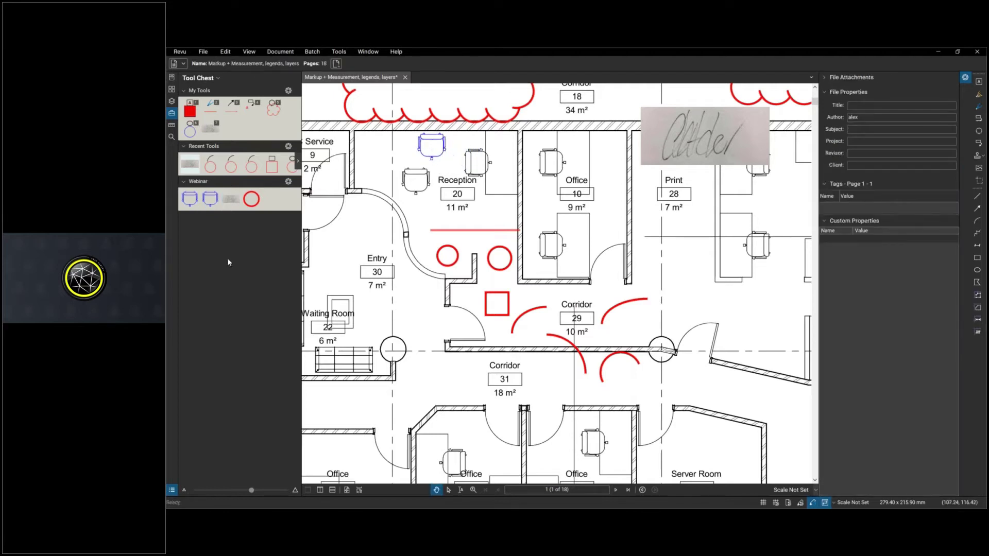
right_click(251, 205)
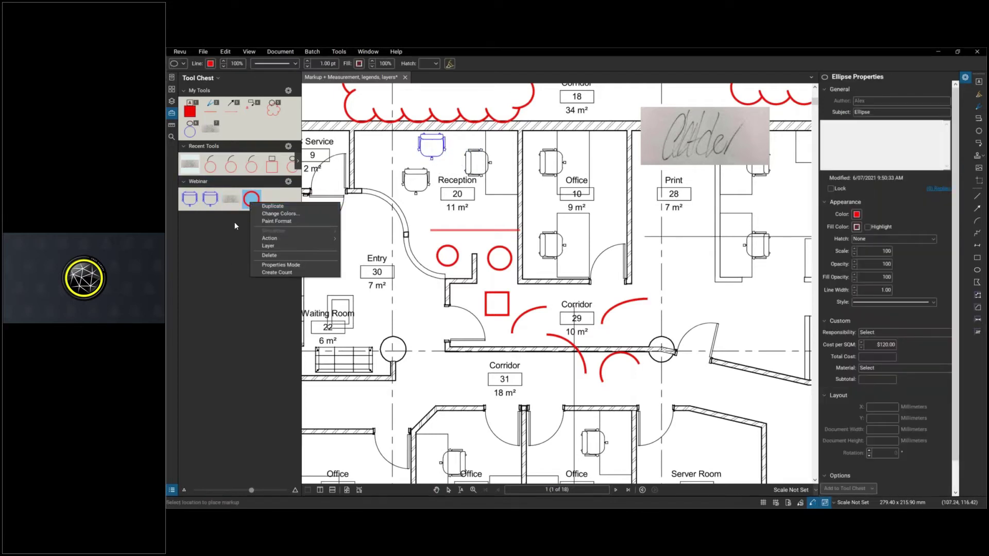
left_click(251, 198)
left_click(251, 199)
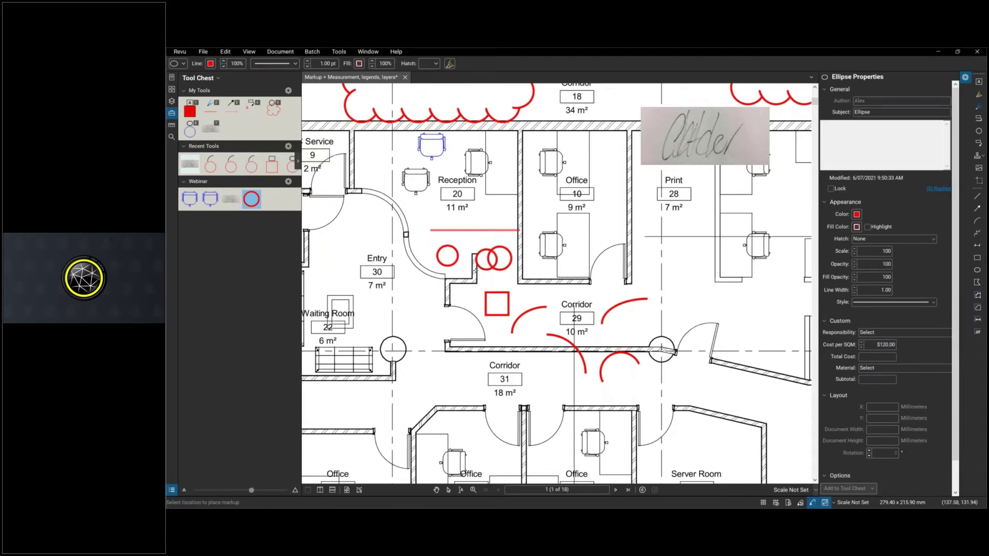
key("Escape")
Switch the circle in the Webinar tool set to Properties Mode and draw an ellipse about 27 by 34 mm around Corridor 29.
right_click(257, 204)
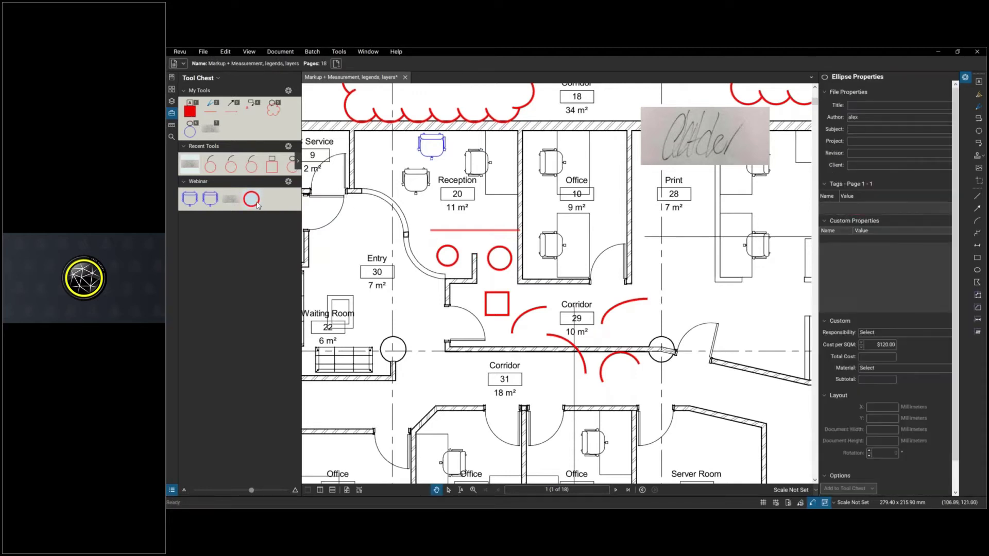
left_click(296, 265)
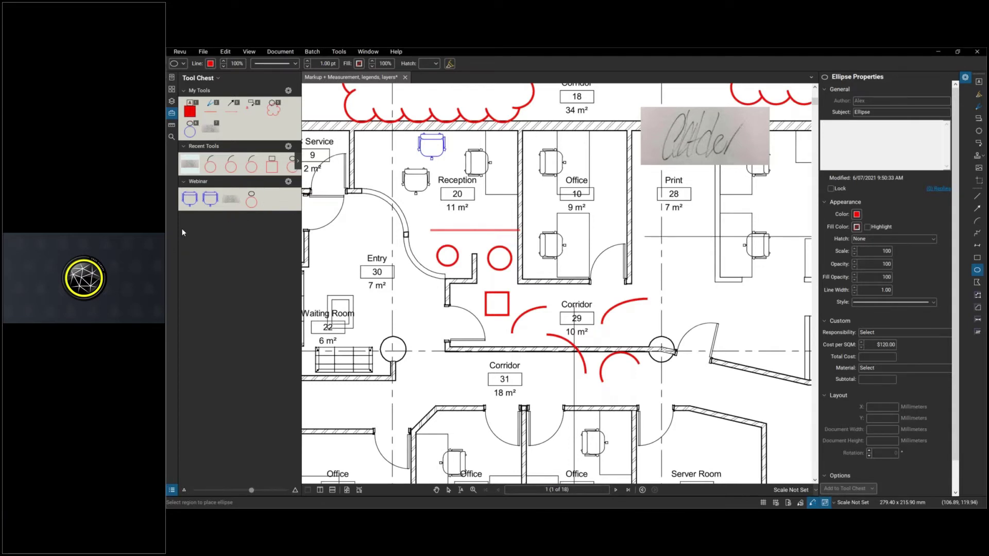
left_click(251, 205)
mouse_move(538, 209)
left_mouse_down()
mouse_move(704, 332)
mouse_move(704, 394)
mouse_move(502, 396)
left_mouse_up()
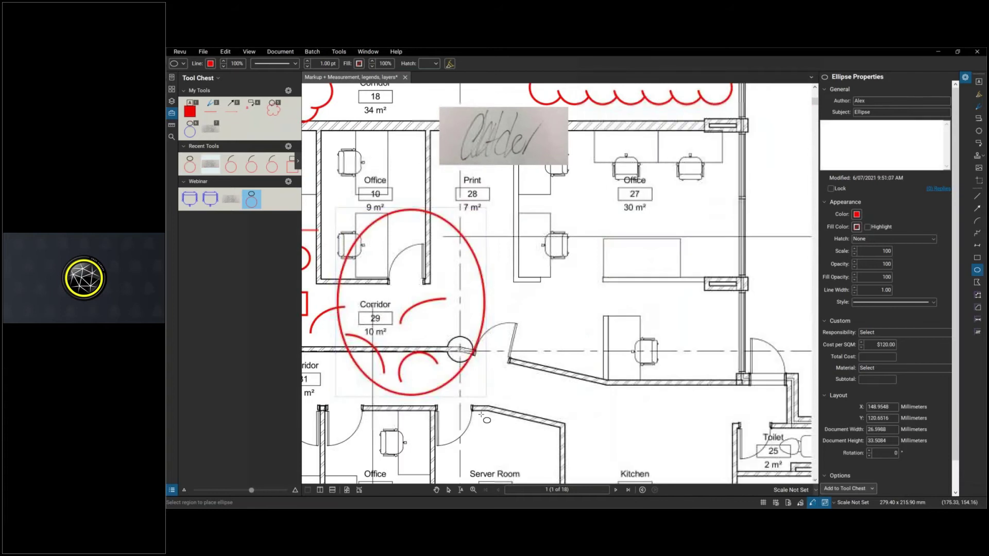
key("Escape")
Try to export the Webinar tool set to the desktop as a Bluebeam Tool Set file.
key("ctrl+0")
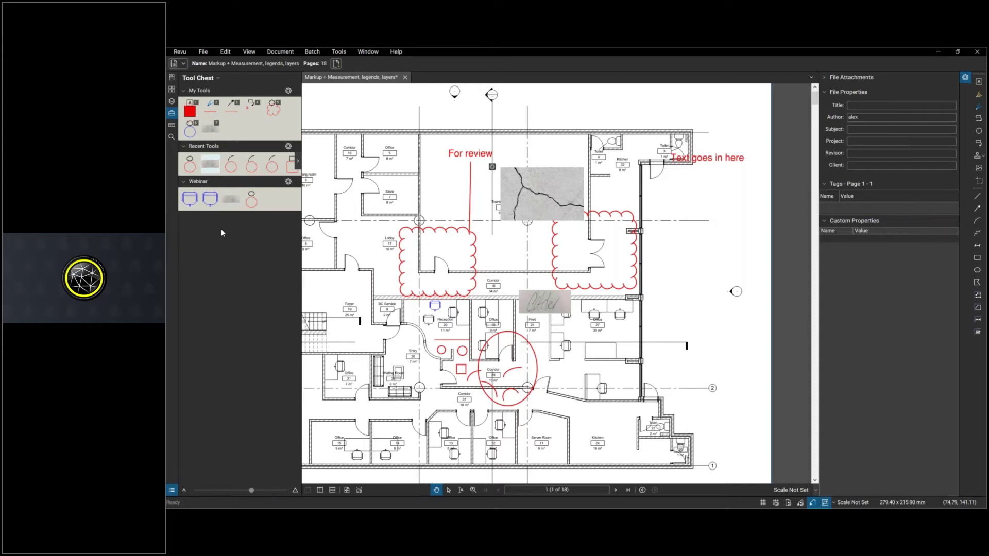
left_click(288, 182)
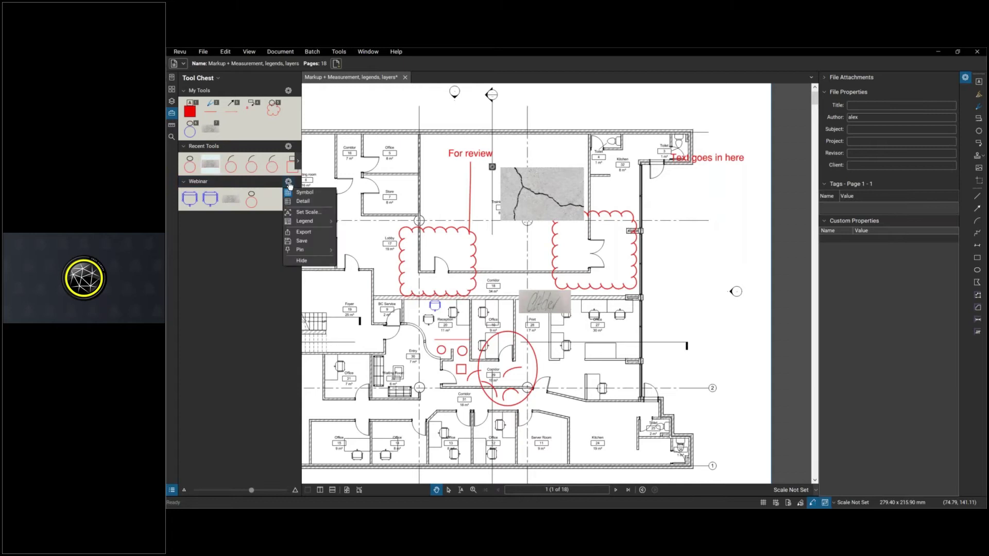
left_click(304, 232)
left_click(616, 293)
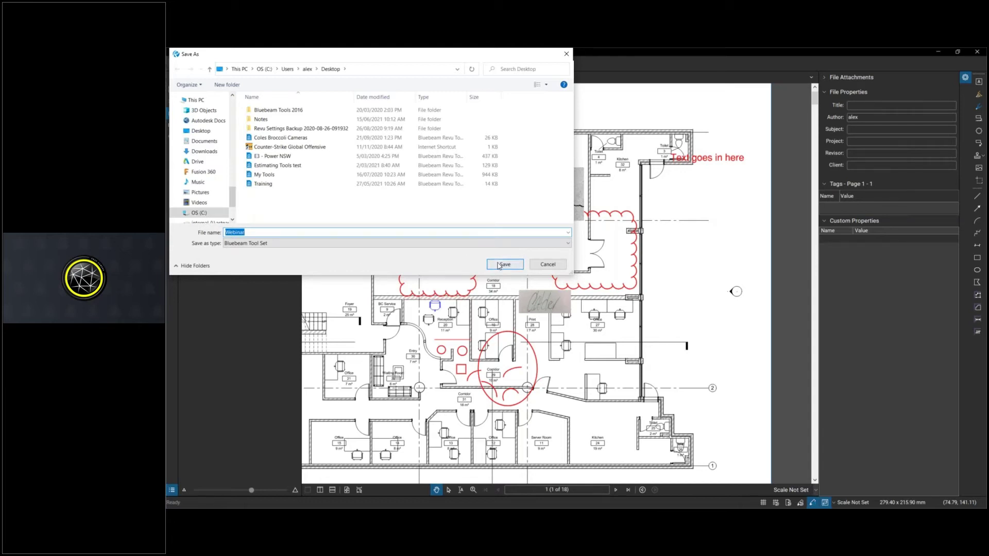
left_click(546, 264)
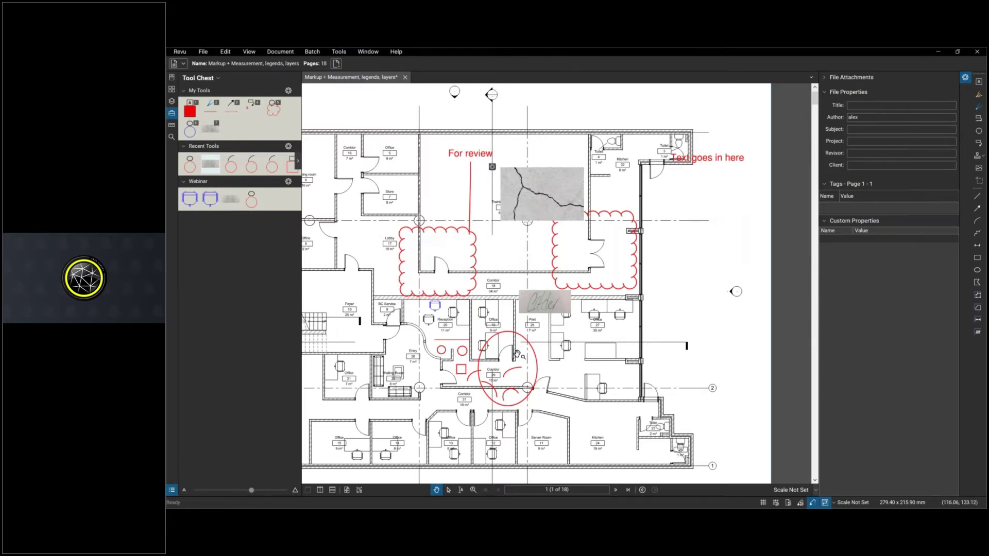
Select all markups on the floor plan page and delete them.
scroll(516, 354, "down", 3)
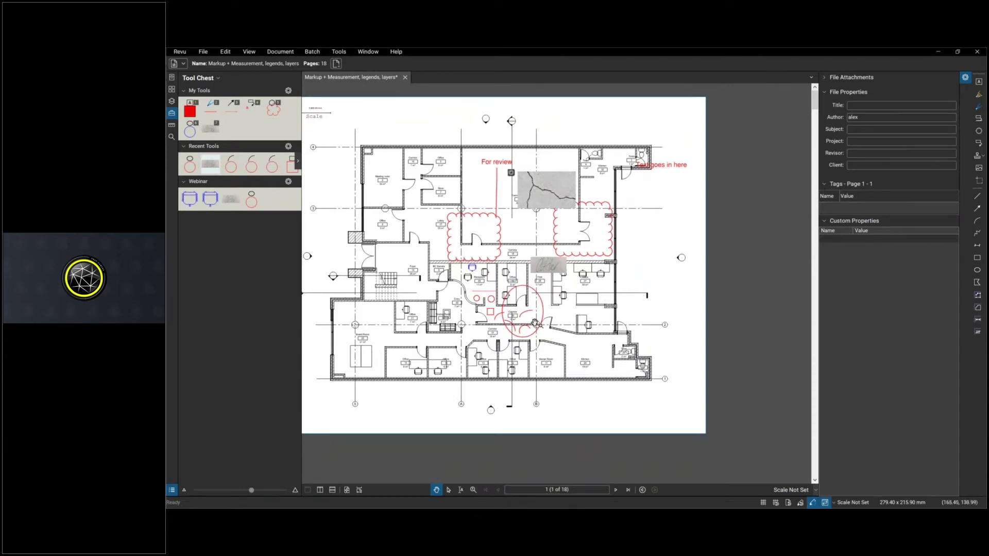
key("v")
left_click_drag(668, 424, 372, 98)
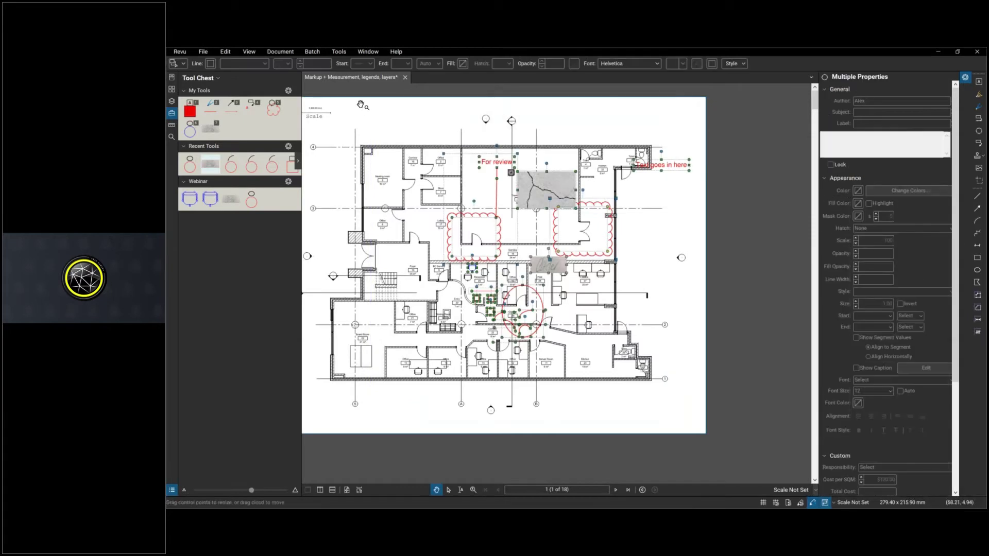
left_click(577, 269)
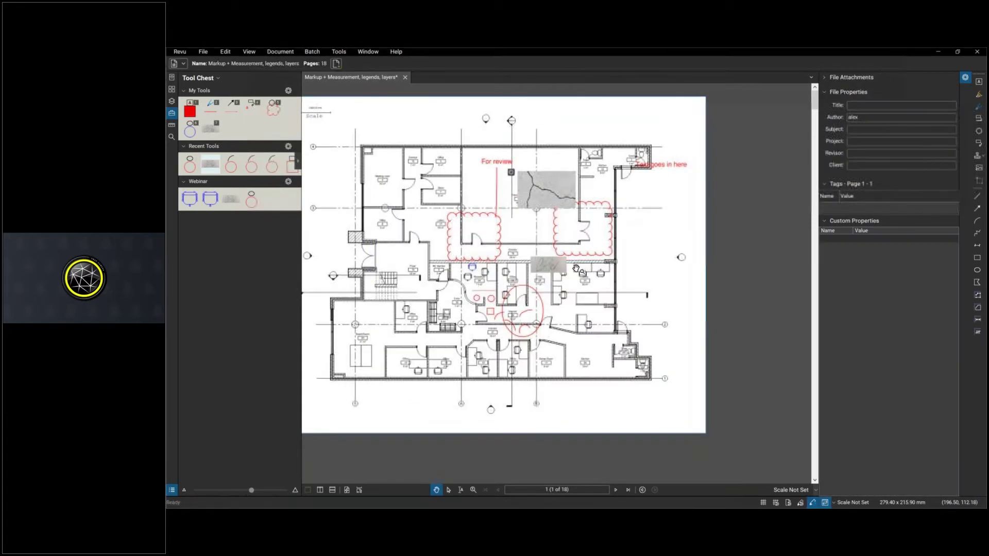
right_click(538, 267)
left_click(590, 401)
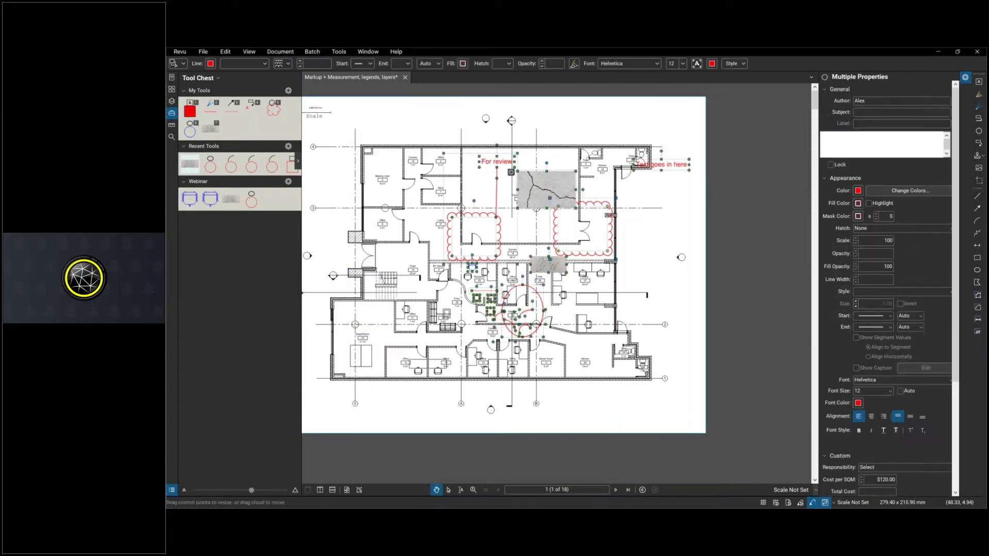
key("Delete")
Start calibrating the page scale and pick both ends of the 2,800.00 mm scale bar above the plan.
scroll(511, 192, "up", 3)
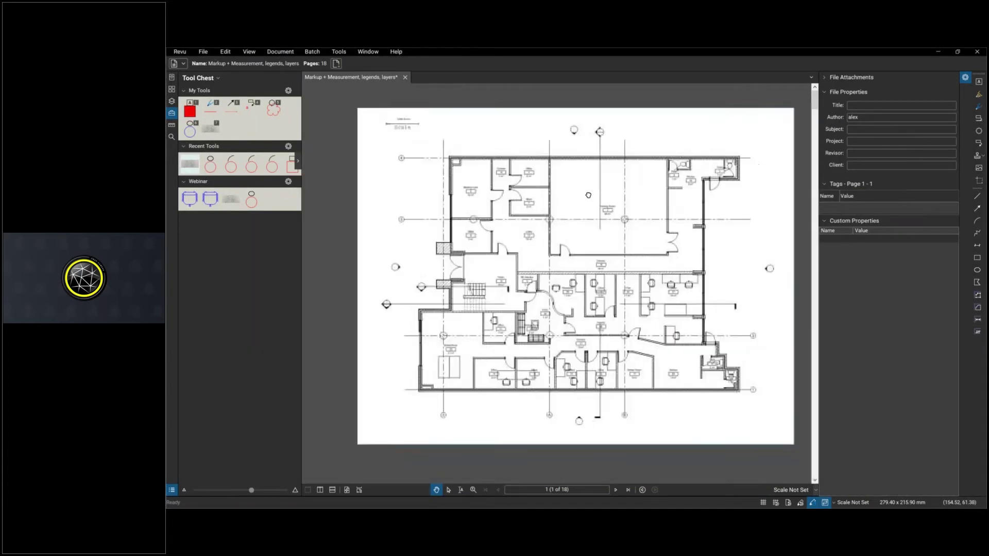
scroll(545, 208, "down", 1)
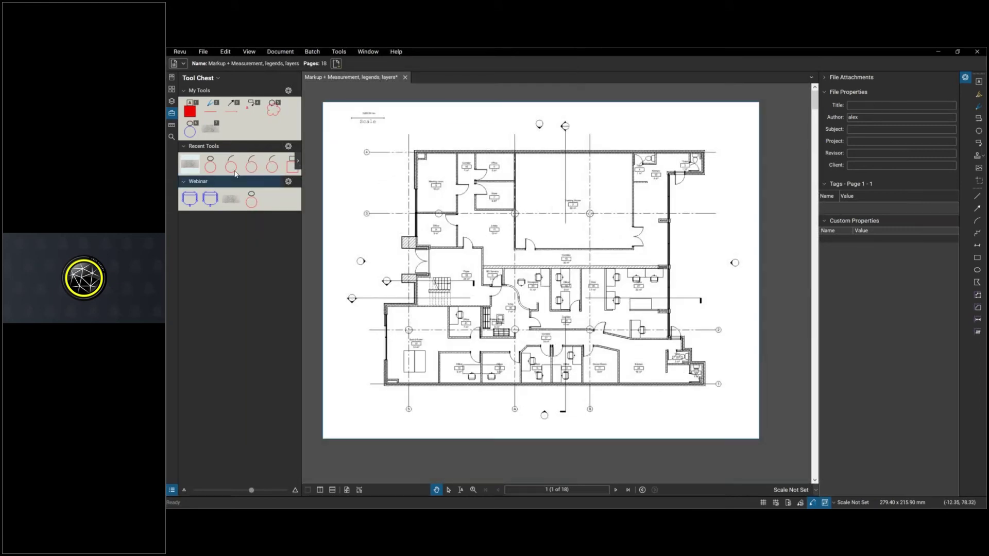
left_click(172, 126)
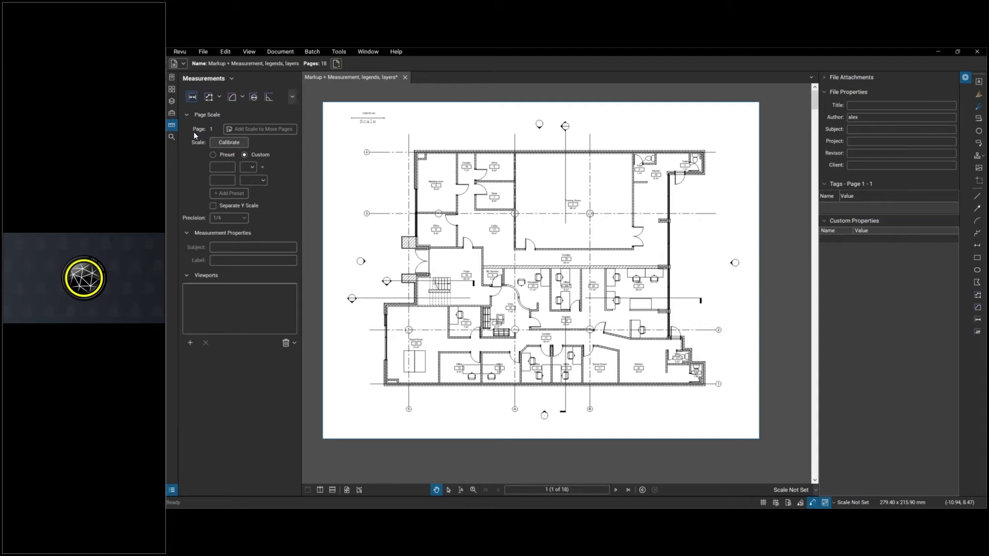
left_click(233, 142)
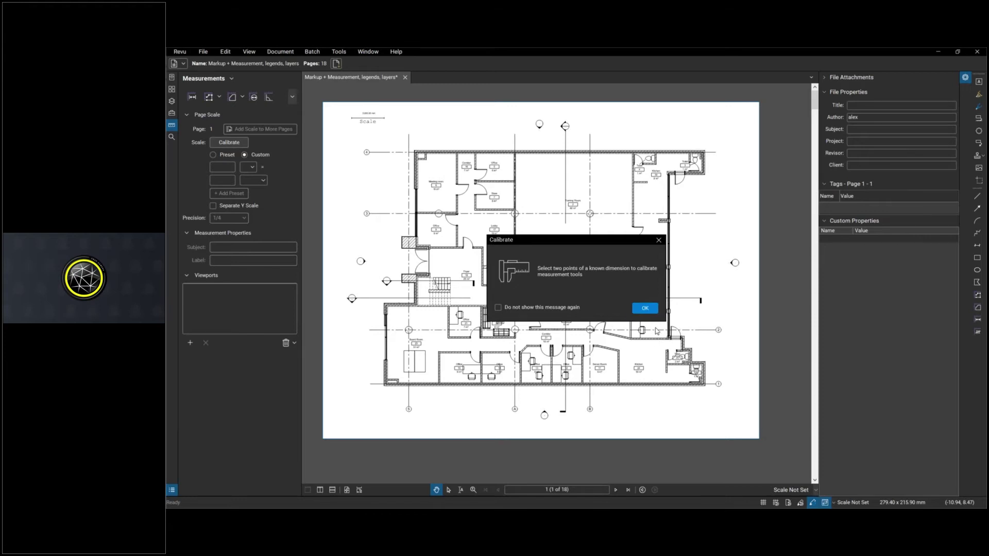
left_click(644, 308)
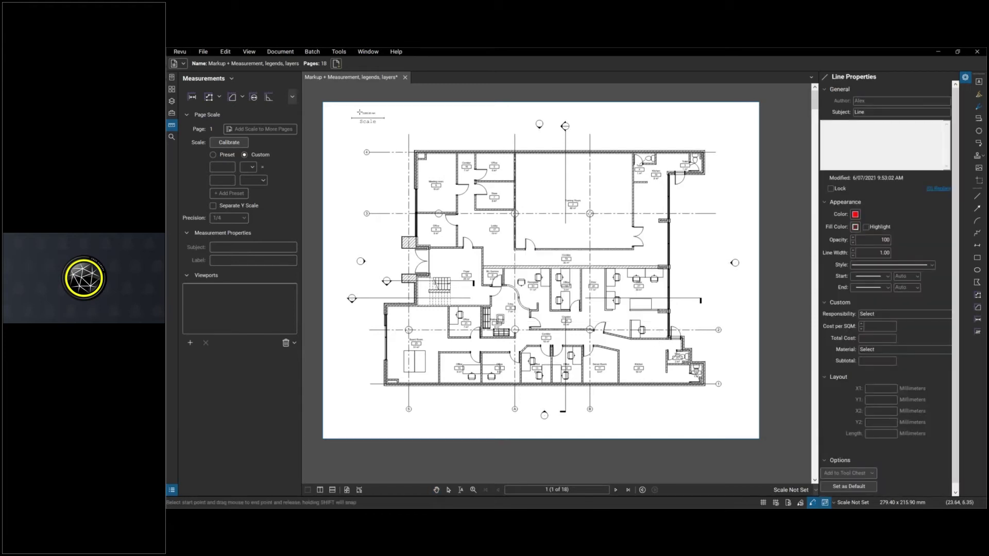
scroll(352, 116, "up", 5)
scroll(349, 127, "up", 1)
left_click_drag(375, 167, 665, 168)
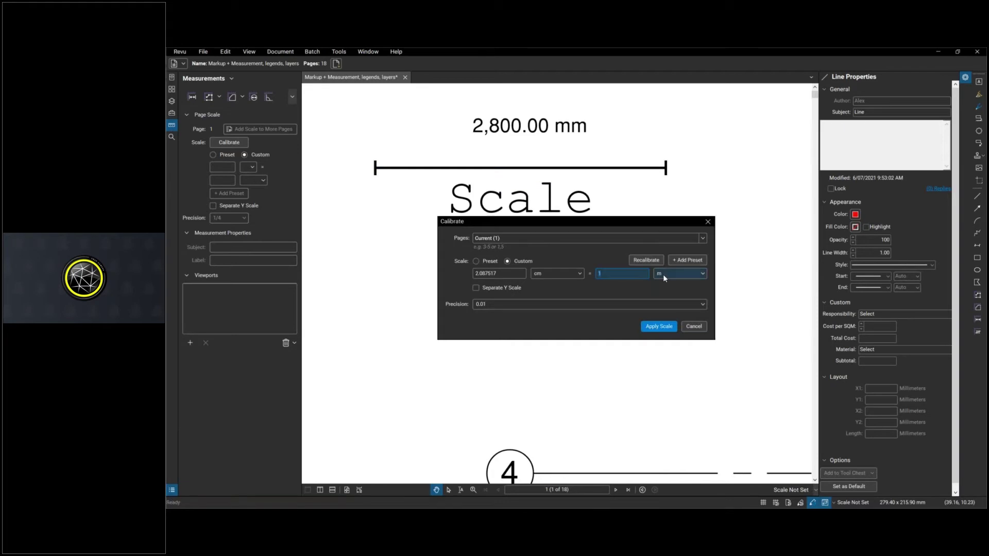
Set the calibrated distance to 2800 mm and apply the scale to the current page.
left_click(674, 273)
left_click(670, 345)
double_click(627, 273)
type("2800")
left_click(701, 238)
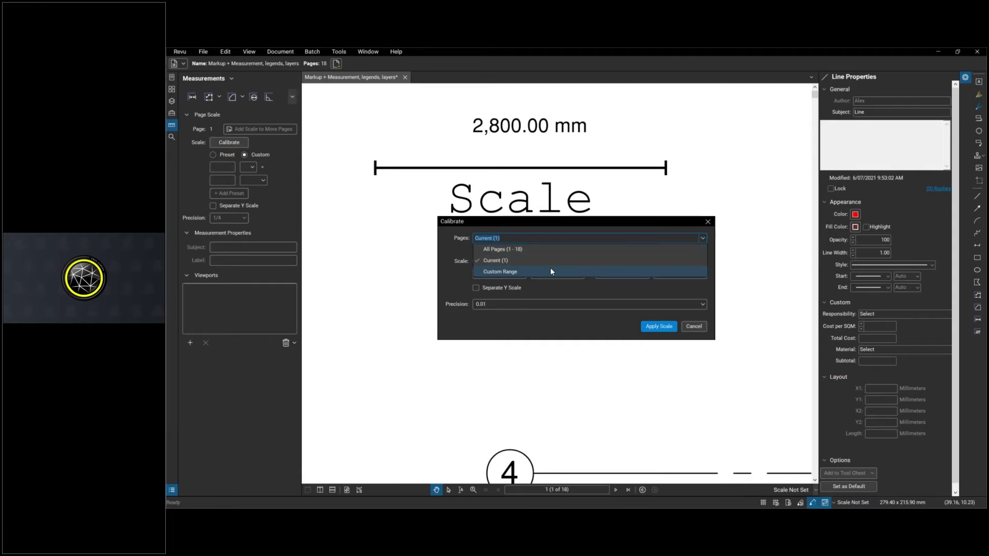
left_click(454, 246)
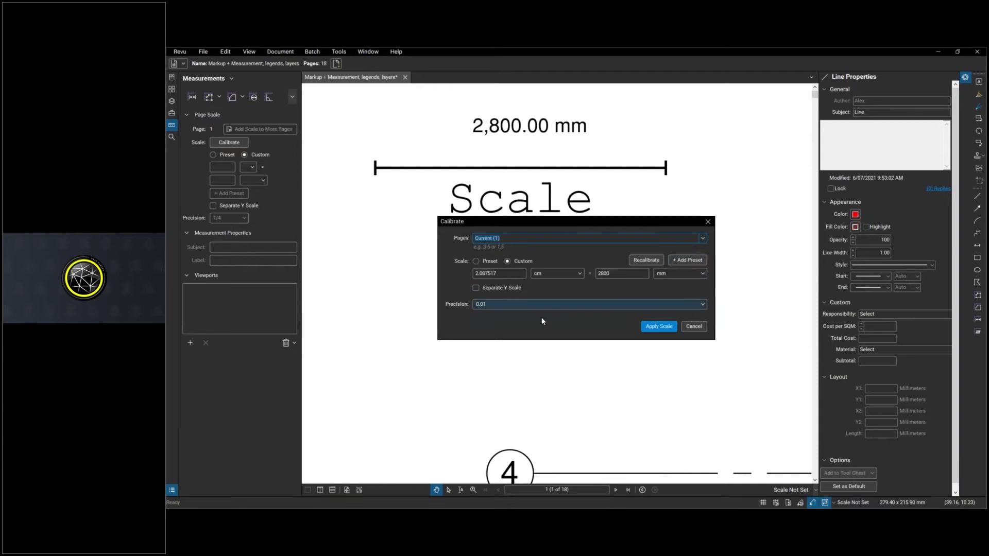
left_click(557, 306)
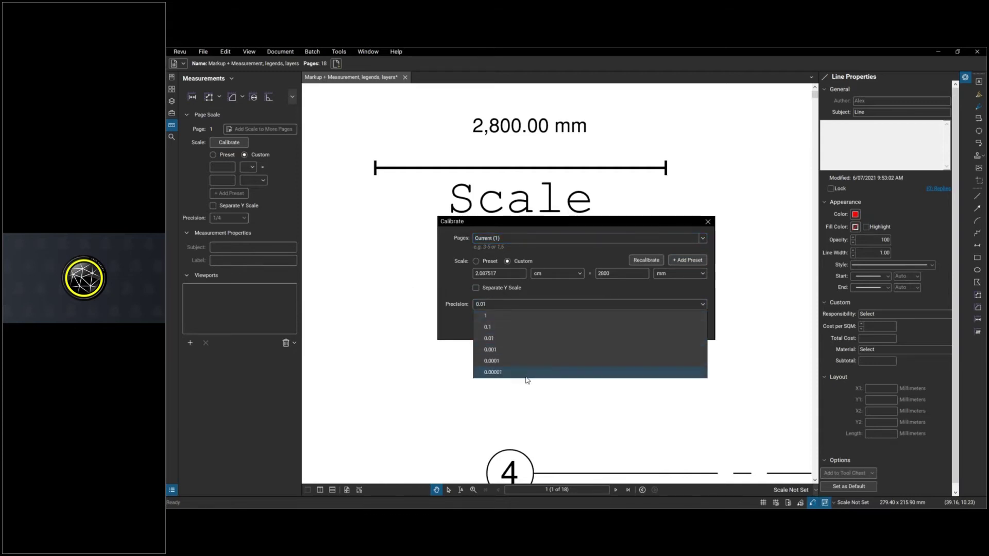
left_click(470, 326)
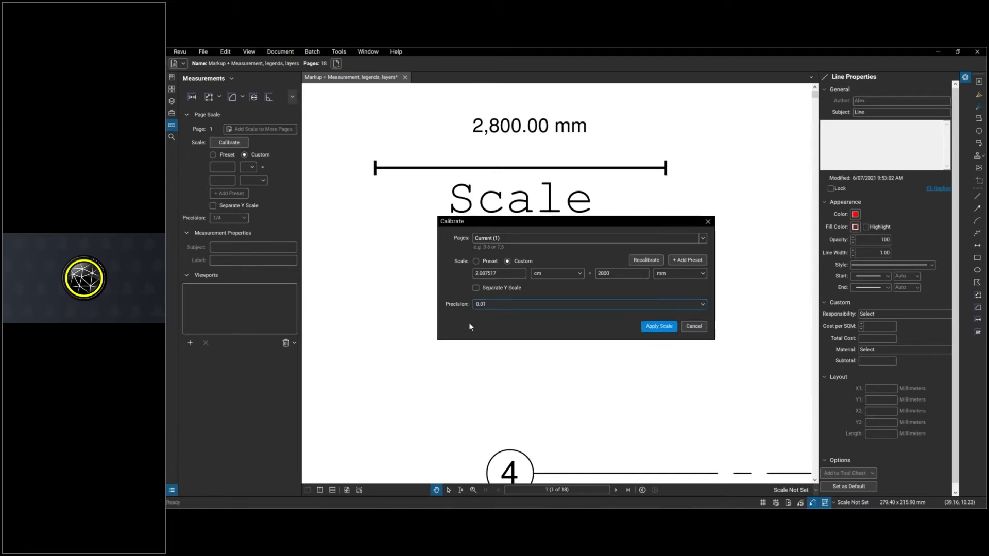
left_click(655, 327)
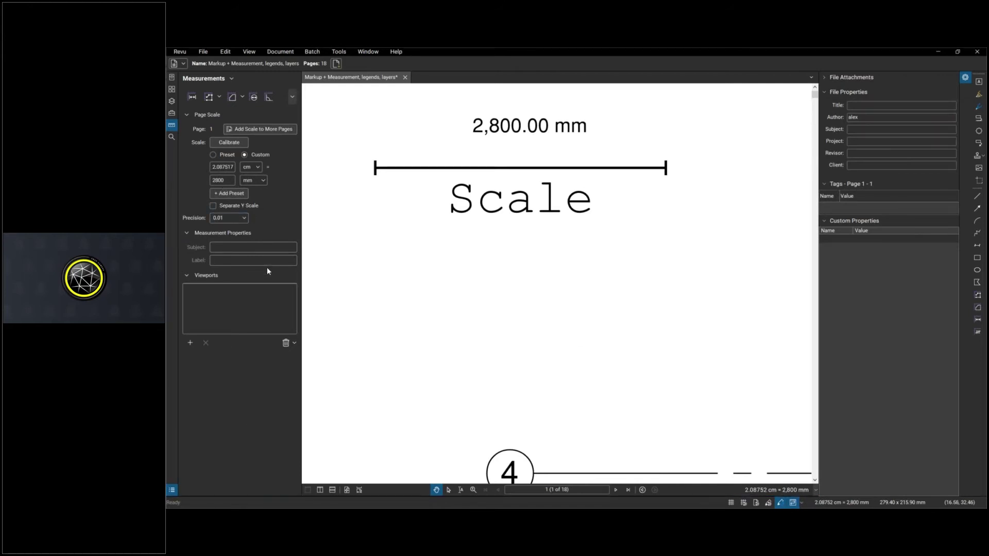
Look through the available measurement tools and their variants, including the area cutout and radius options.
scroll(466, 335, "down", 2)
scroll(534, 346, "up", 4)
scroll(484, 141, "down", 3)
scroll(485, 133, "up", 1)
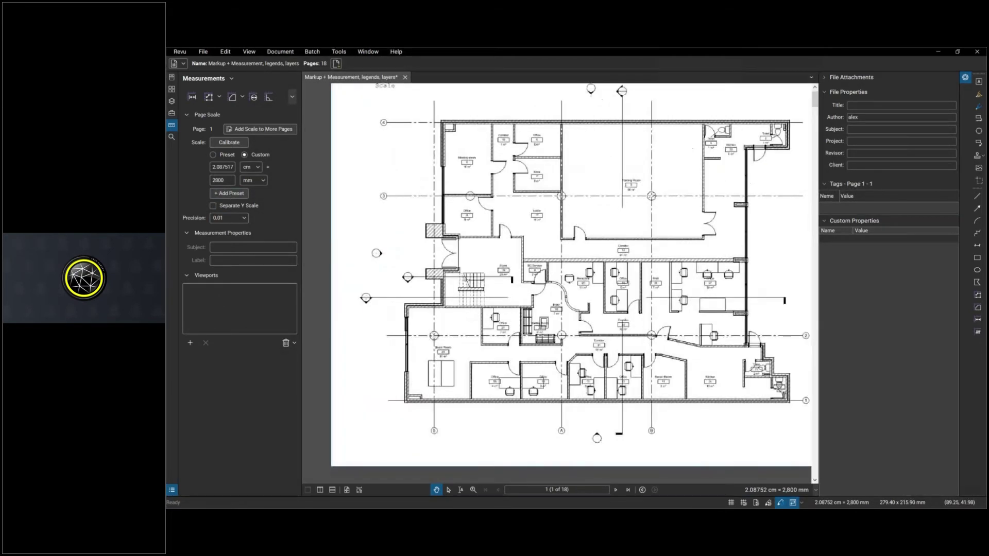
left_click_drag(485, 132, 453, 134)
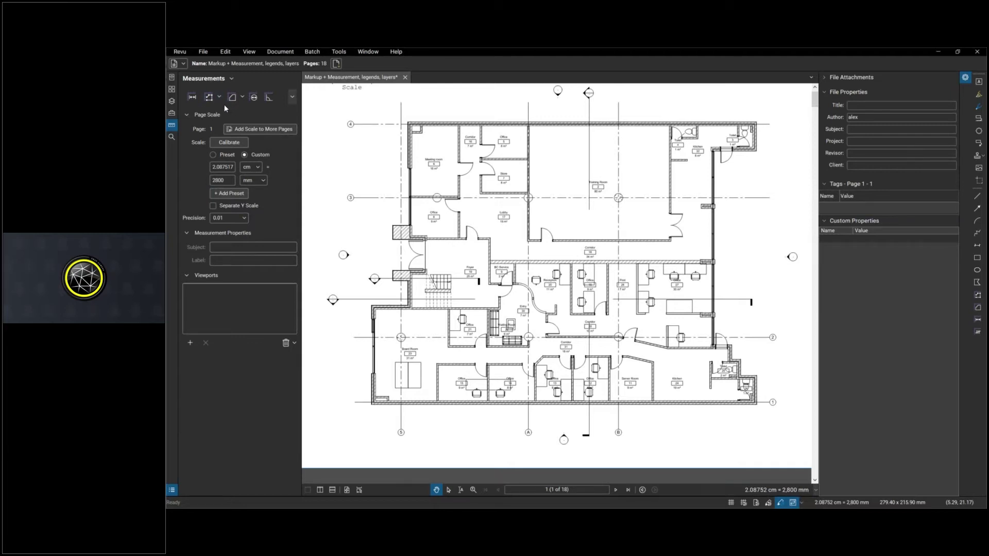
left_click(206, 96)
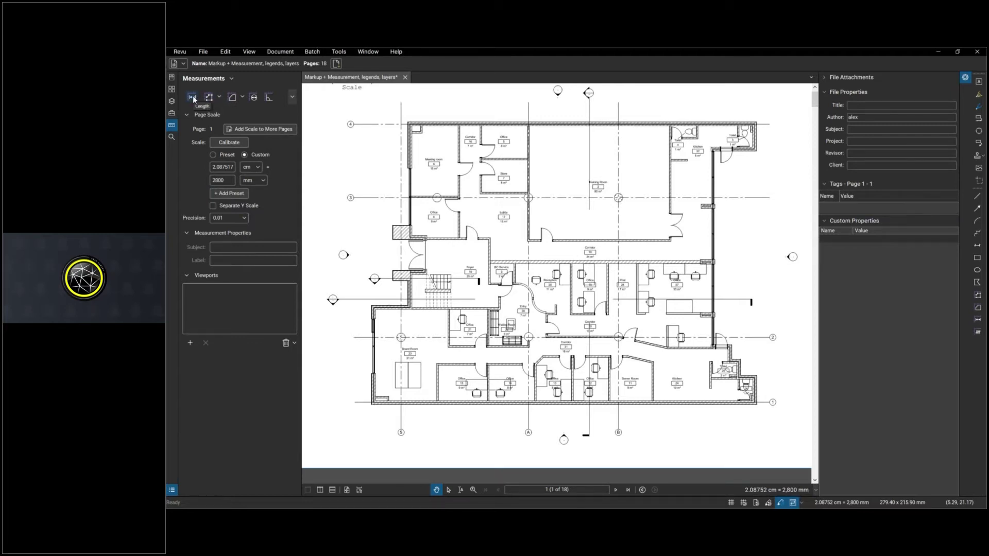
left_click(219, 97)
left_click(243, 97)
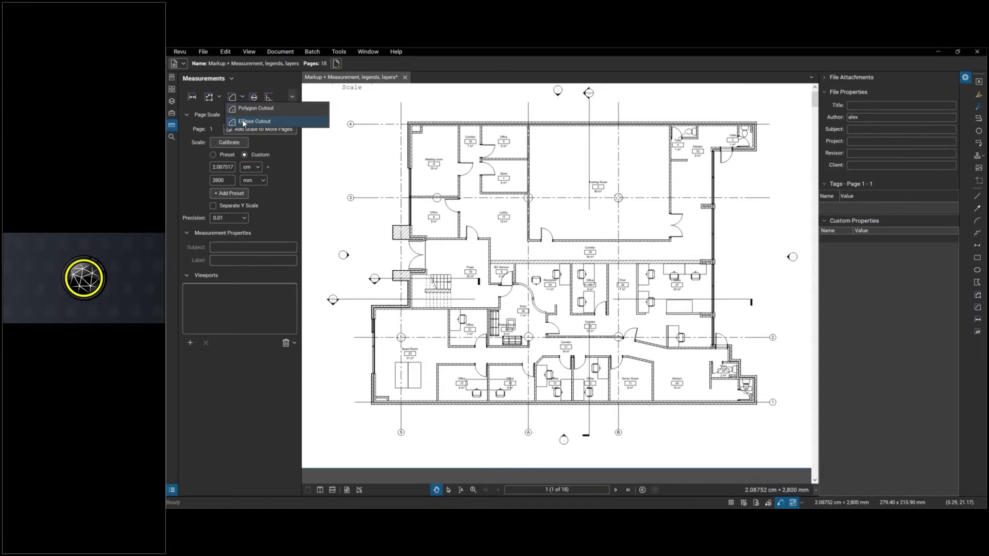
left_click(458, 147)
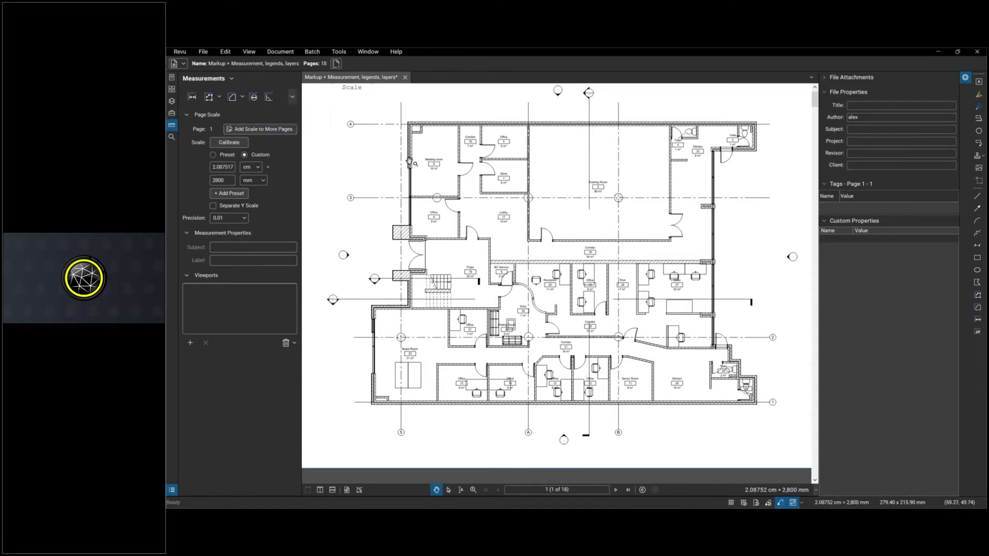
scroll(411, 154, "up", 3)
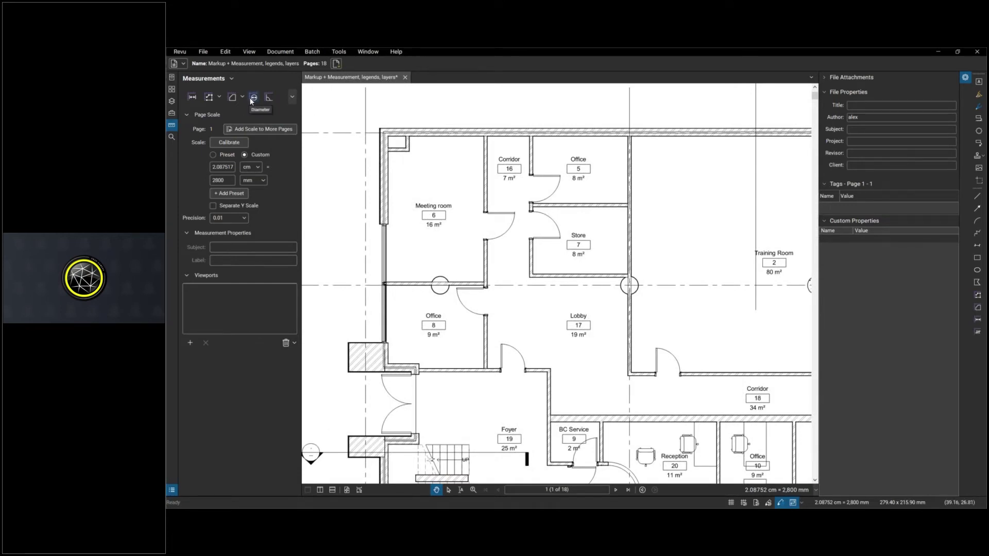
left_click(292, 97)
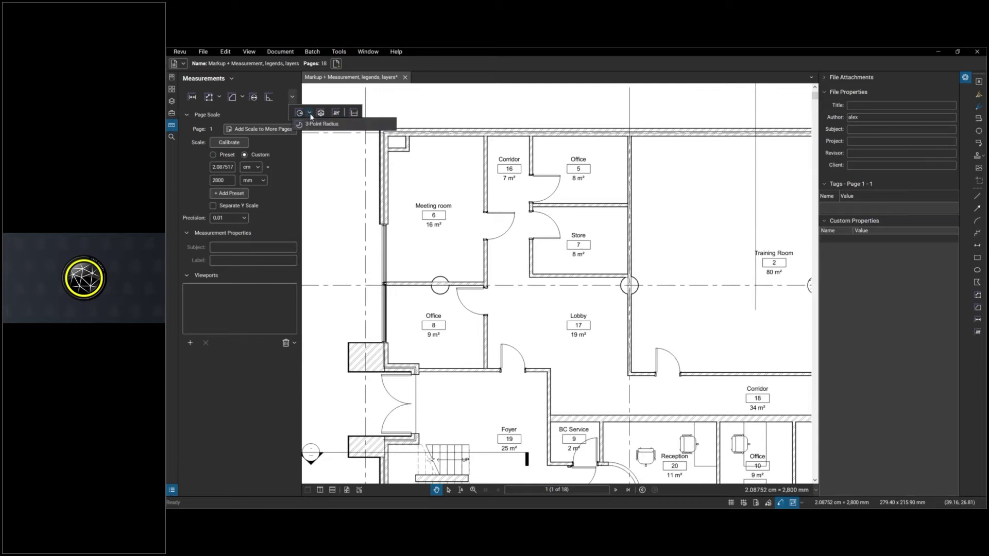
left_click(309, 114)
left_click(309, 114)
left_click(292, 78)
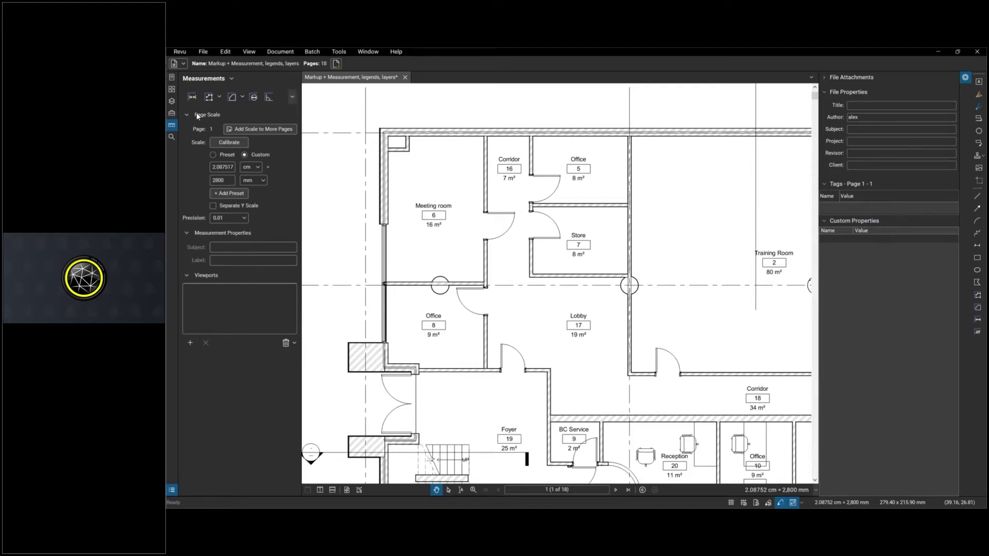
Start an area measurement labelled Meeting Room with a depth of 2400 mm and a slope of 0 degrees.
left_click(229, 98)
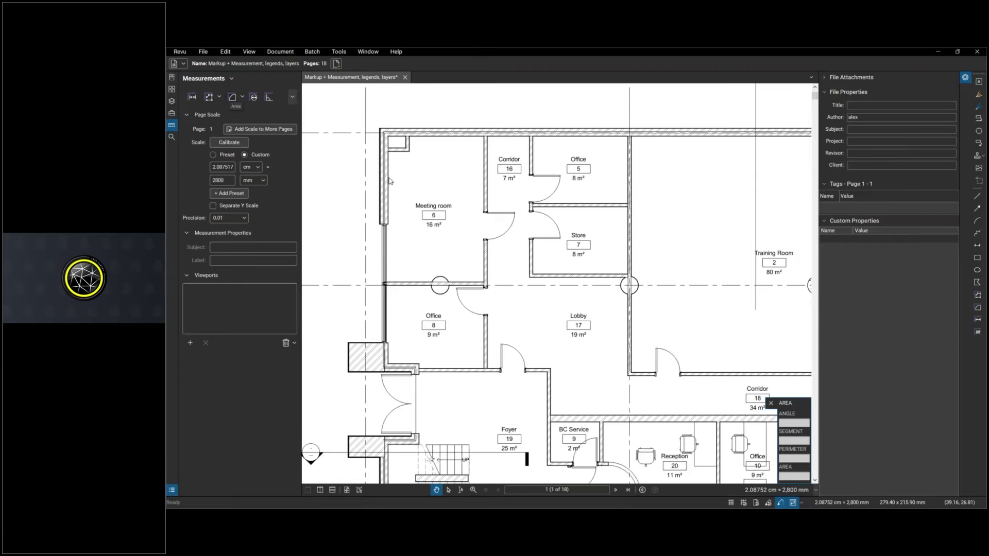
left_click_drag(270, 248, 210, 247)
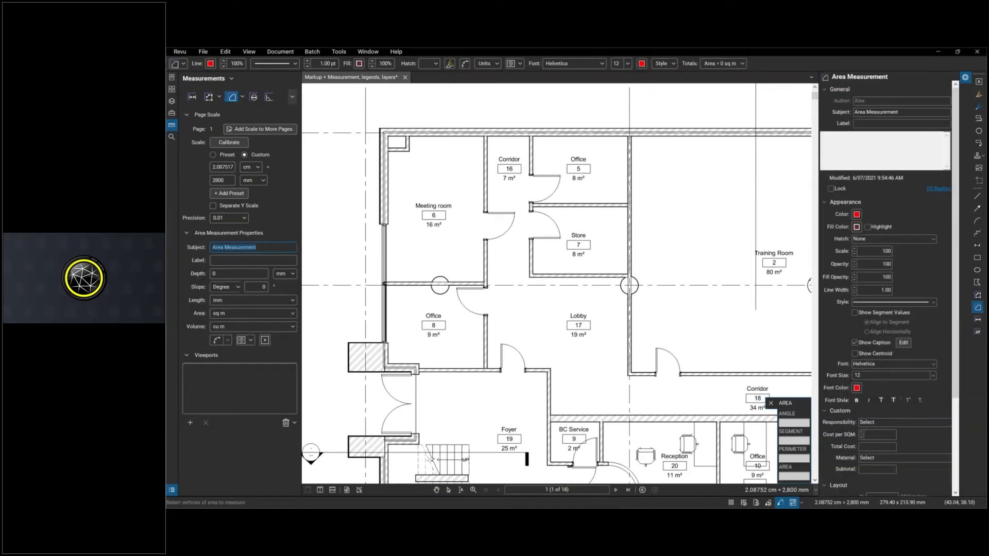
left_click(273, 259)
type("Meeting Room")
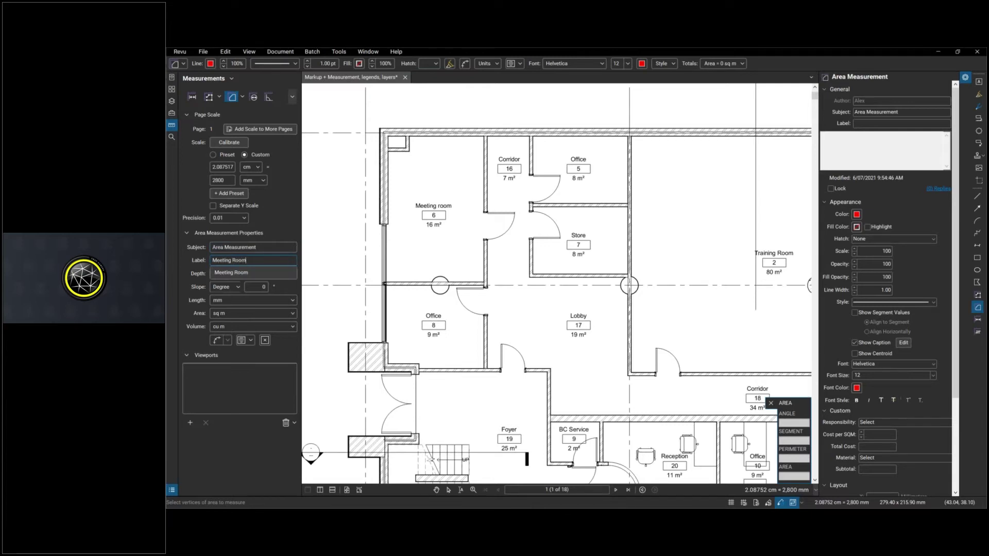
left_click(252, 273)
left_click(252, 278)
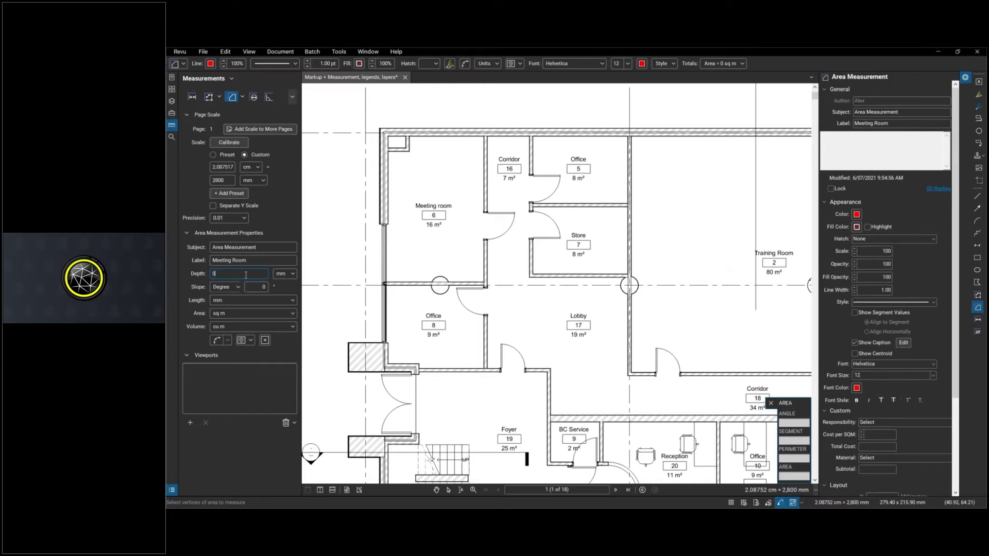
type("2400")
left_click(257, 287)
type("00")
Include length, volume and wall area alongside label and area in the measurement caption.
left_click(247, 341)
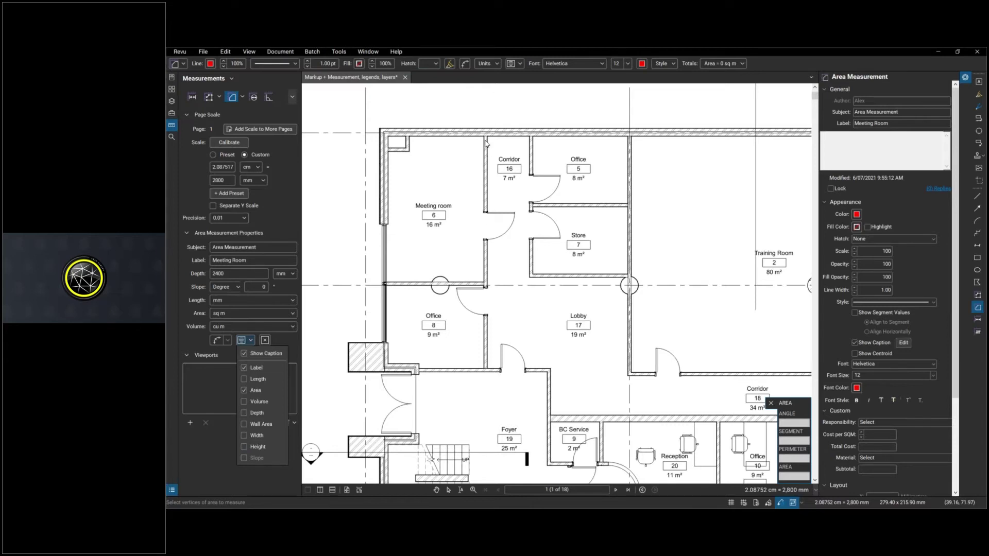
left_click(244, 379)
left_click(251, 339)
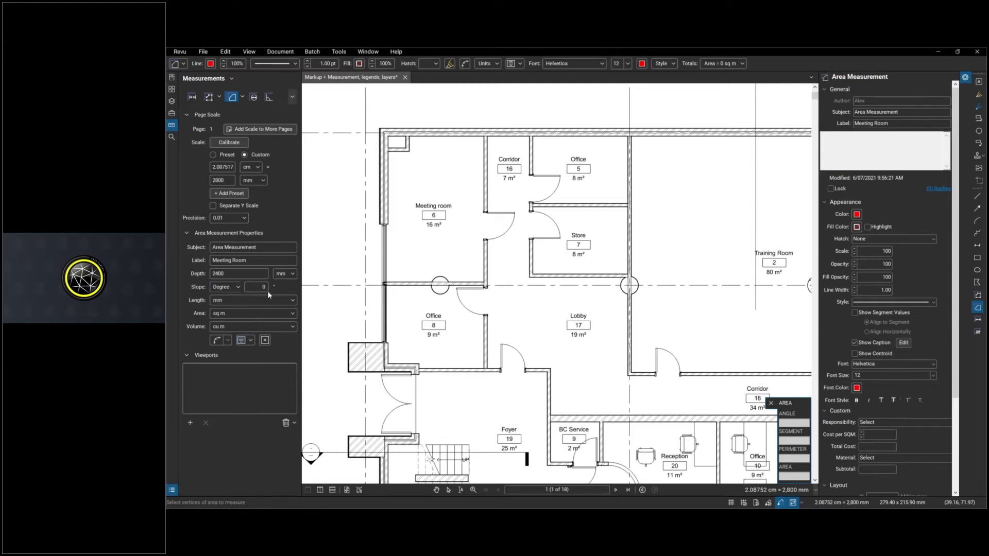
Measure the meeting room as a rectangular area along its inner wall corners.
left_click(388, 136)
left_click_drag(400, 165, 484, 282)
left_click(484, 282)
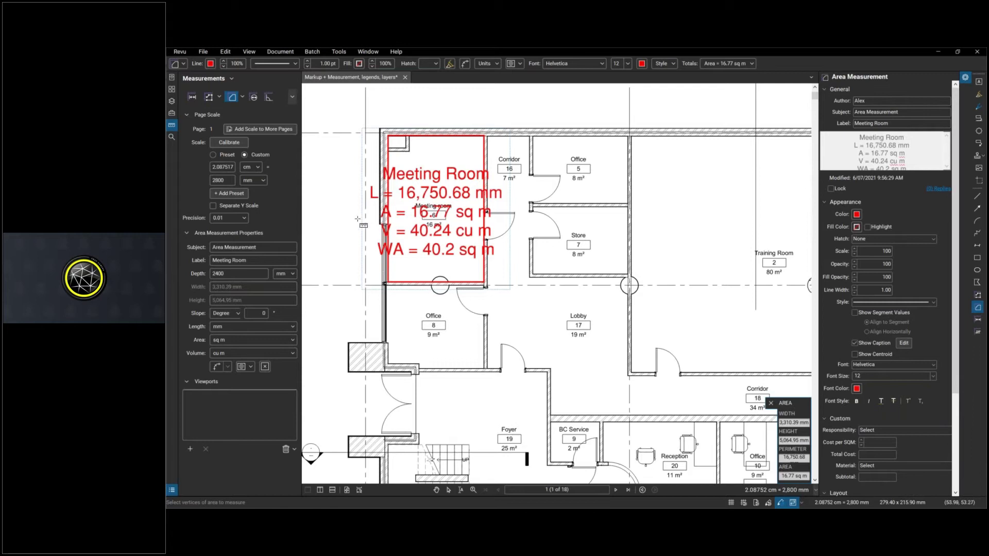
key("Escape")
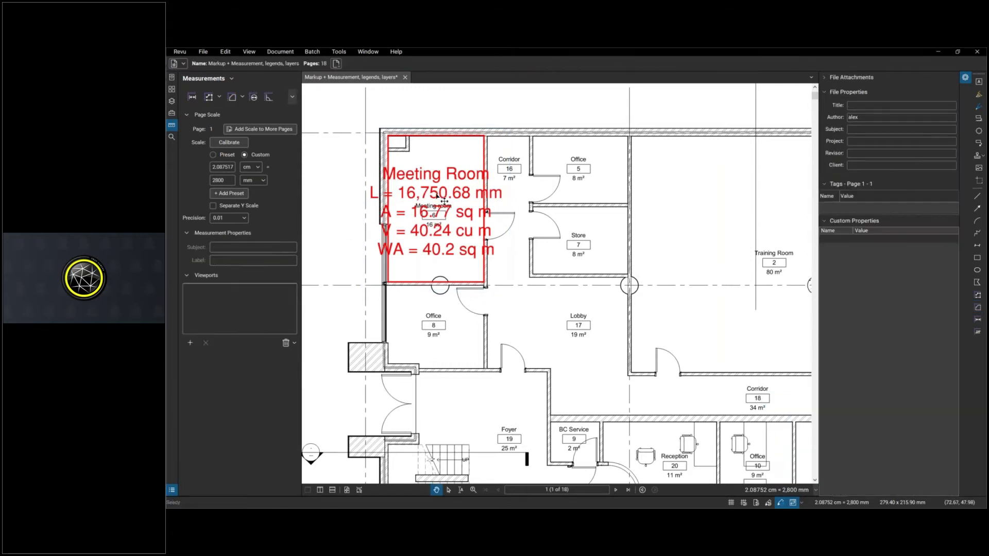
Reduce the meeting room caption's font size to 6 and position the caption above the room's printed name.
left_click_drag(441, 202, 438, 167)
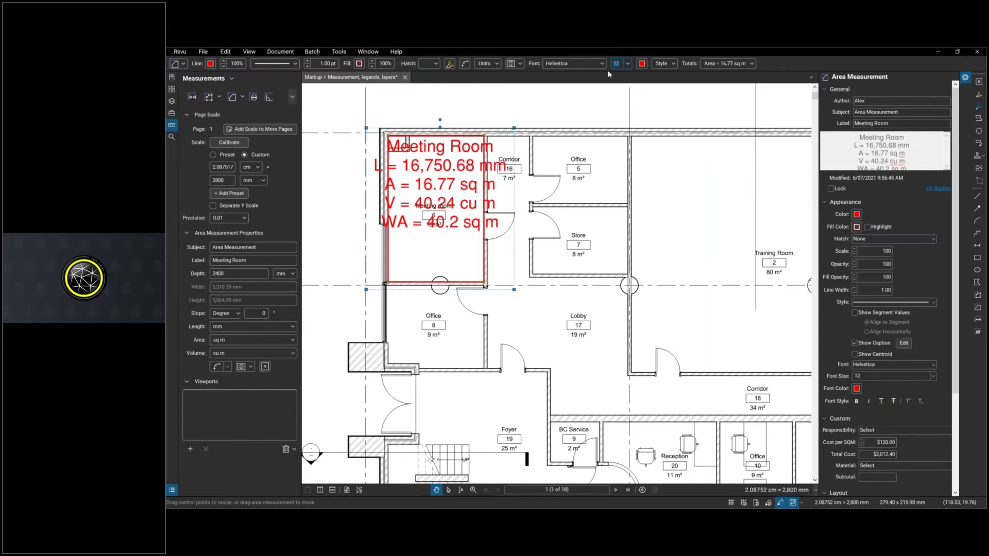
type("6")
key("Return")
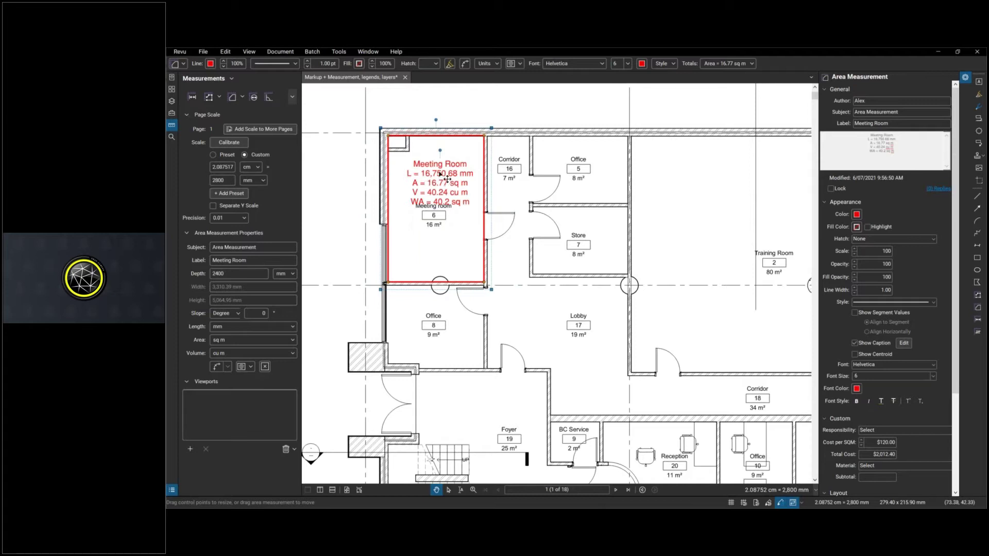
left_click_drag(448, 179, 442, 155)
key("space")
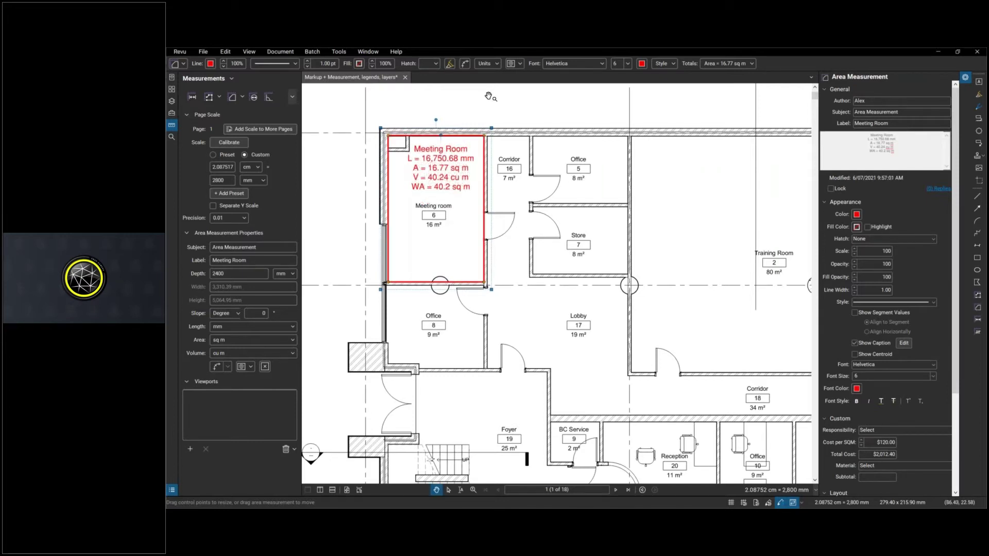
left_click(458, 109)
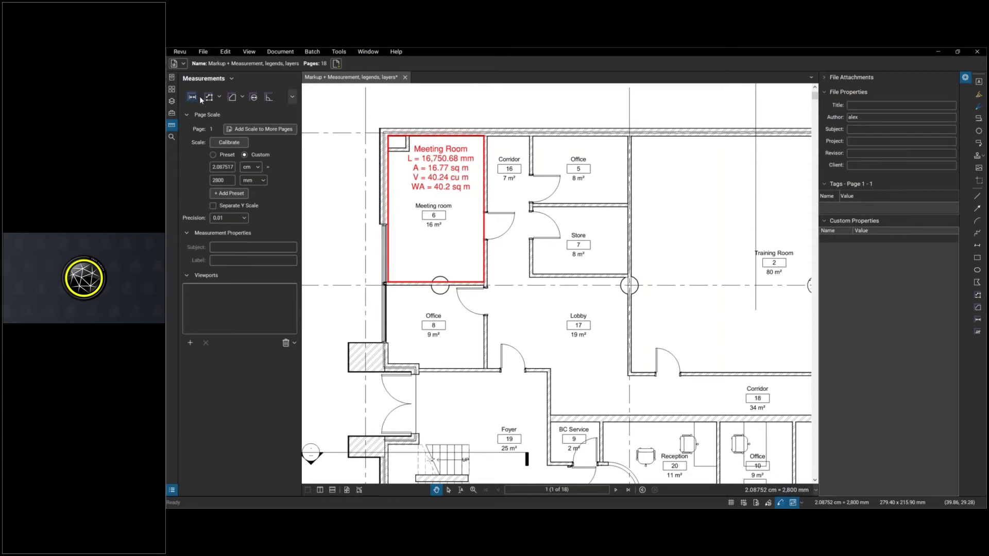
Subtract the column in the meeting room's upper-left corner from the area measurement with a polygon cutout.
left_click(242, 97)
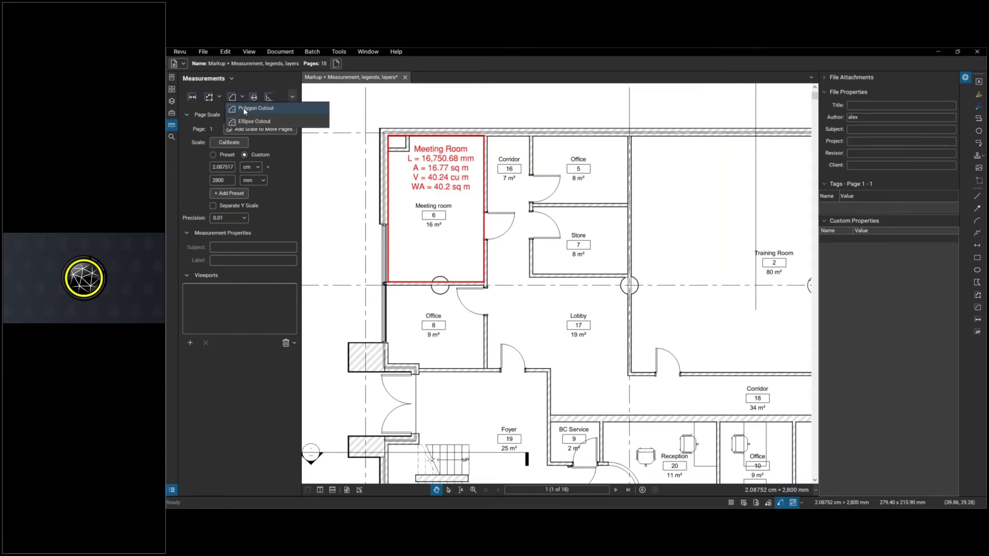
left_click(245, 108)
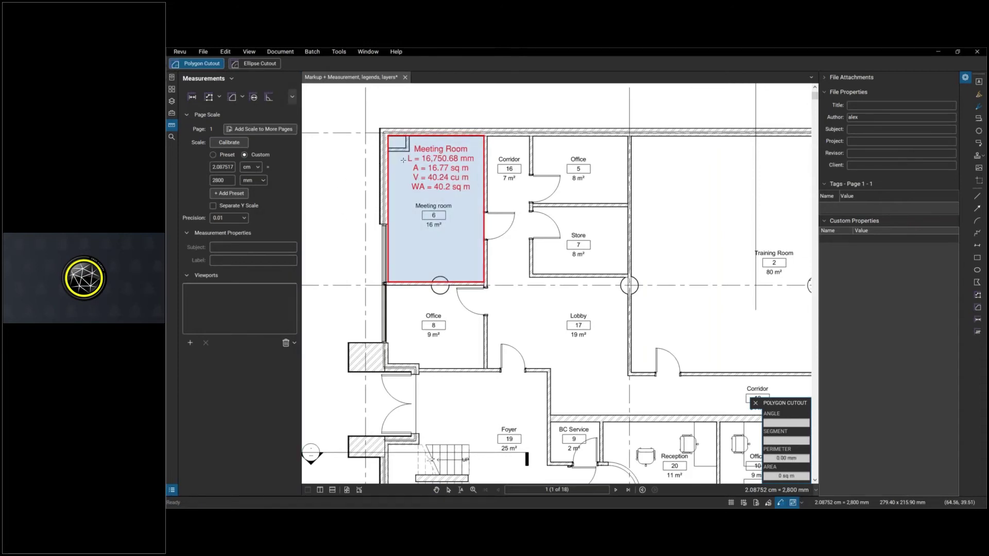
left_click_drag(409, 151, 365, 110)
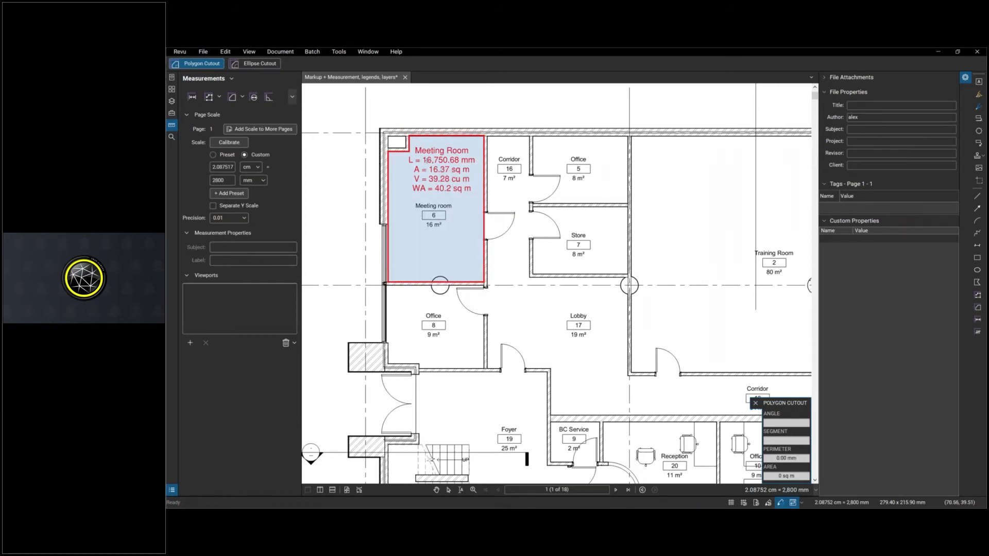
scroll(573, 254, "down", 1)
scroll(572, 255, "down", 2)
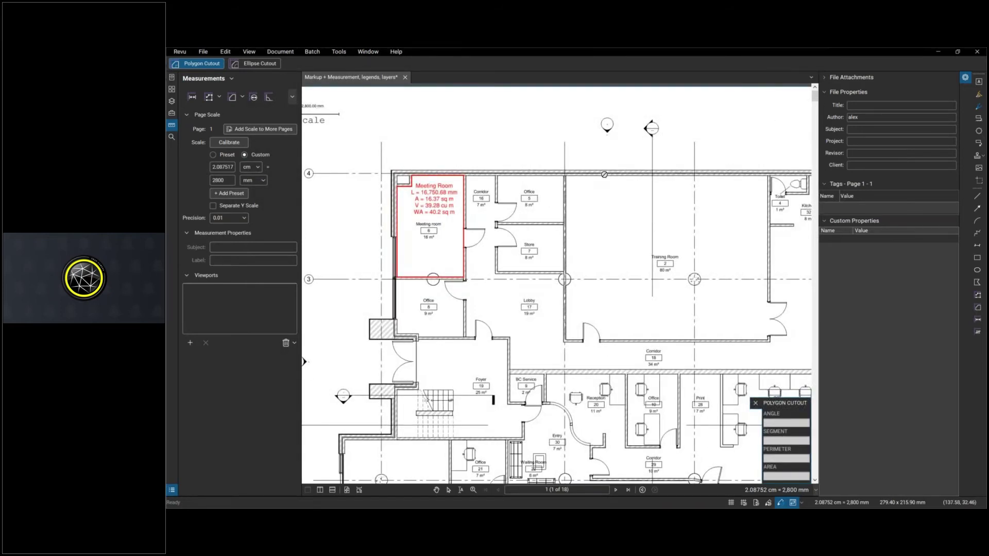
key("Escape")
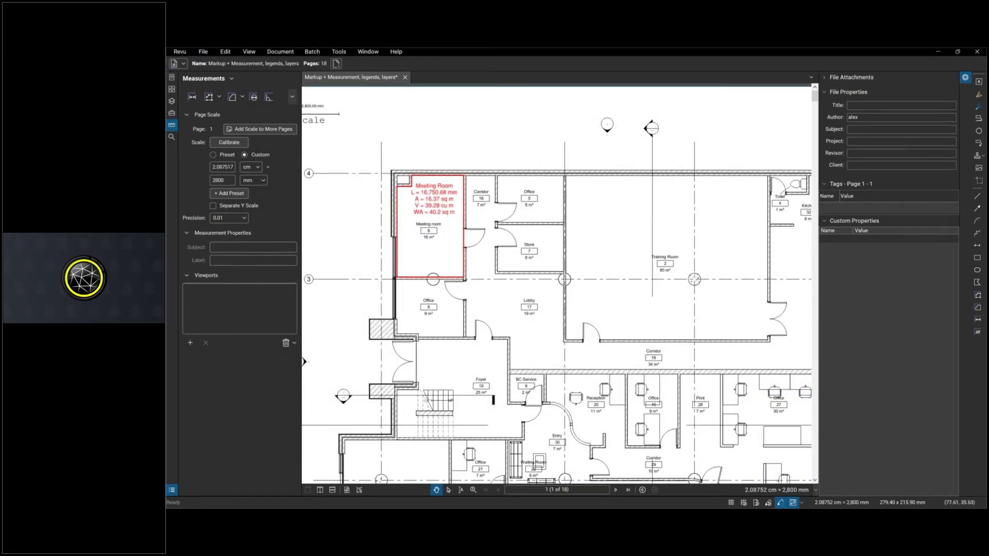
Add the meeting room area measurement to the Webinar tool set.
left_click(450, 223)
right_click(440, 193)
mouse_move(494, 404)
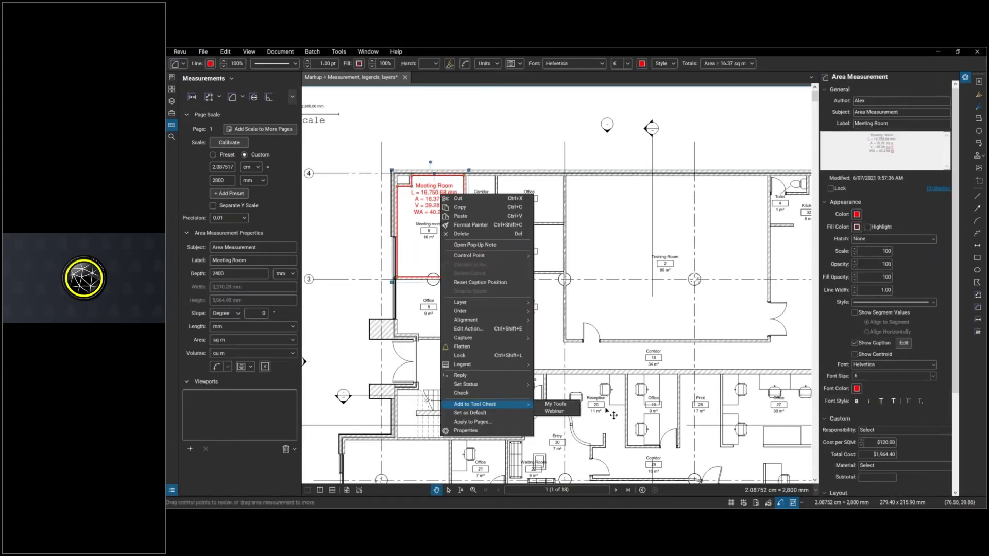
left_click(562, 414)
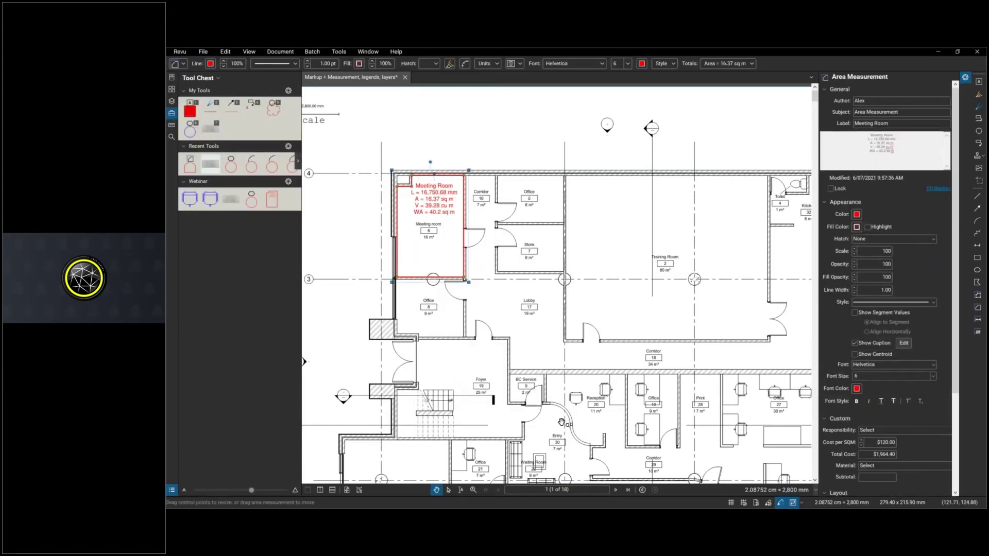
Measure the Training Room as a rectangular area with the area measurement saved in the Webinar tool set.
left_click(272, 200)
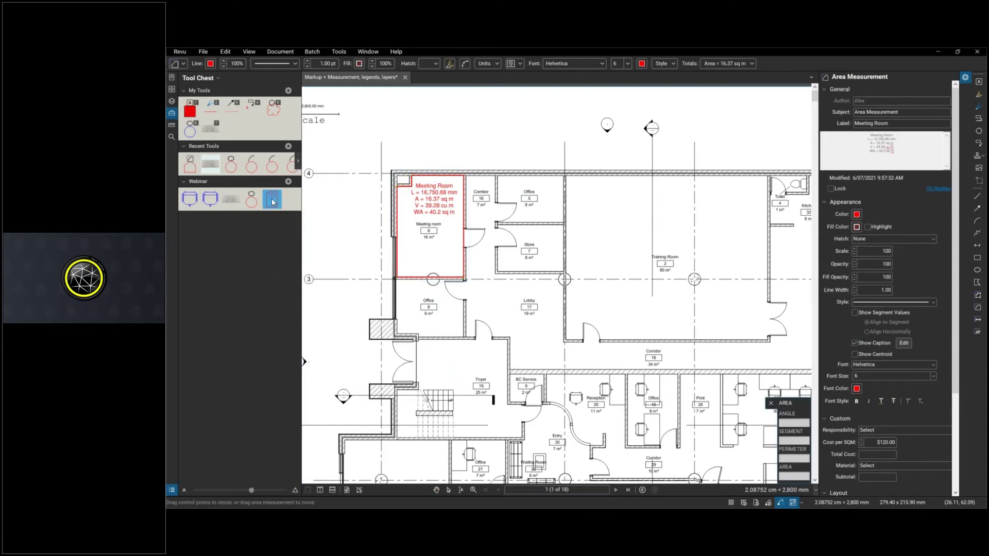
left_click(565, 176)
left_click_drag(566, 176, 768, 341)
key("Return")
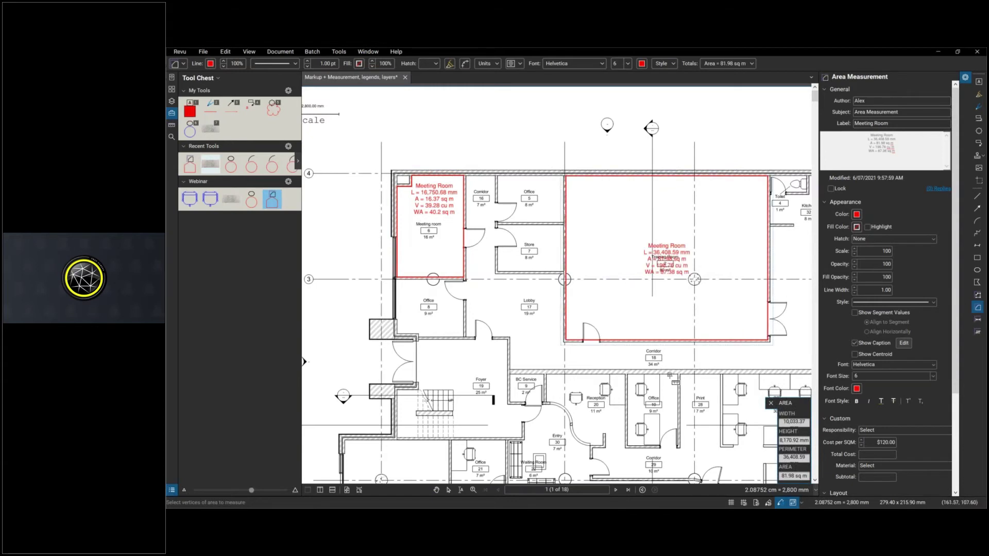
key("Escape")
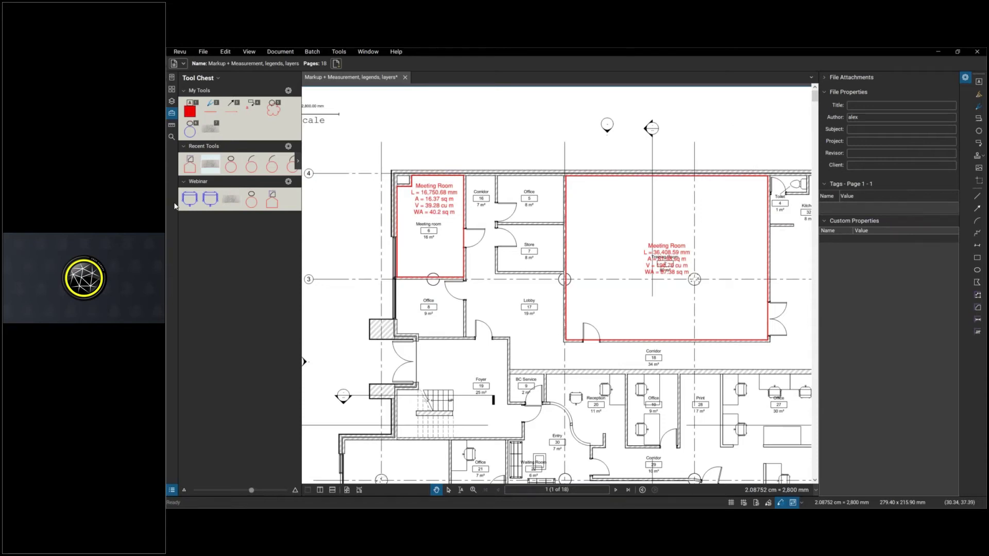
Display the Webinar tool set as a detailed list with subject, comment and label.
left_click(288, 181)
left_click(303, 201)
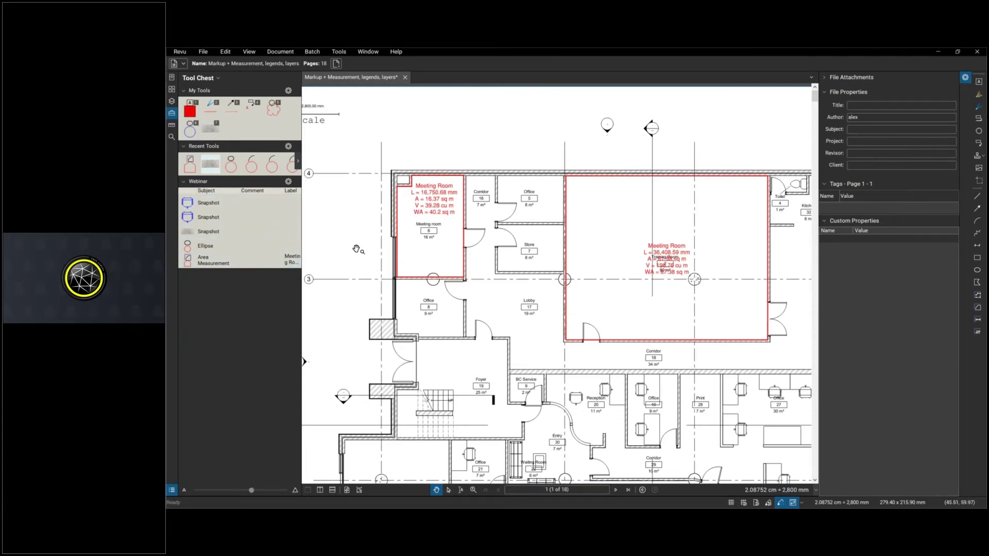
Start Dynamic Fill around the Reception room and choose to define a boundary.
left_click_drag(447, 387, 422, 230)
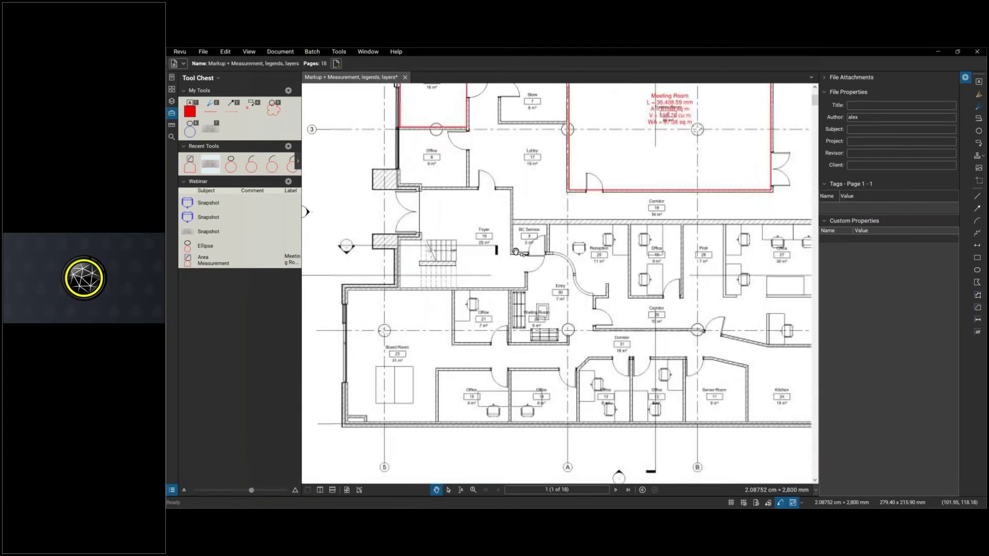
scroll(589, 307, "up", 4)
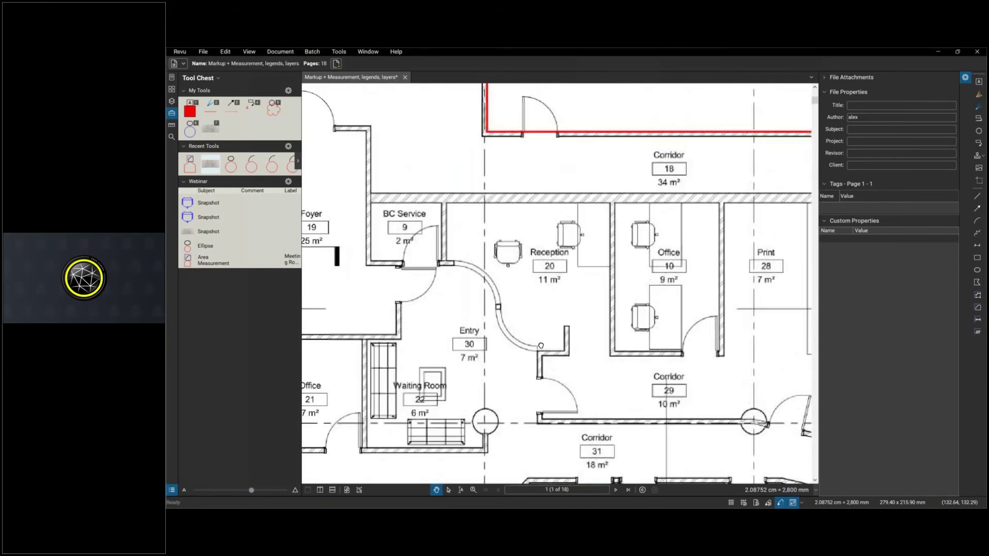
left_click(172, 125)
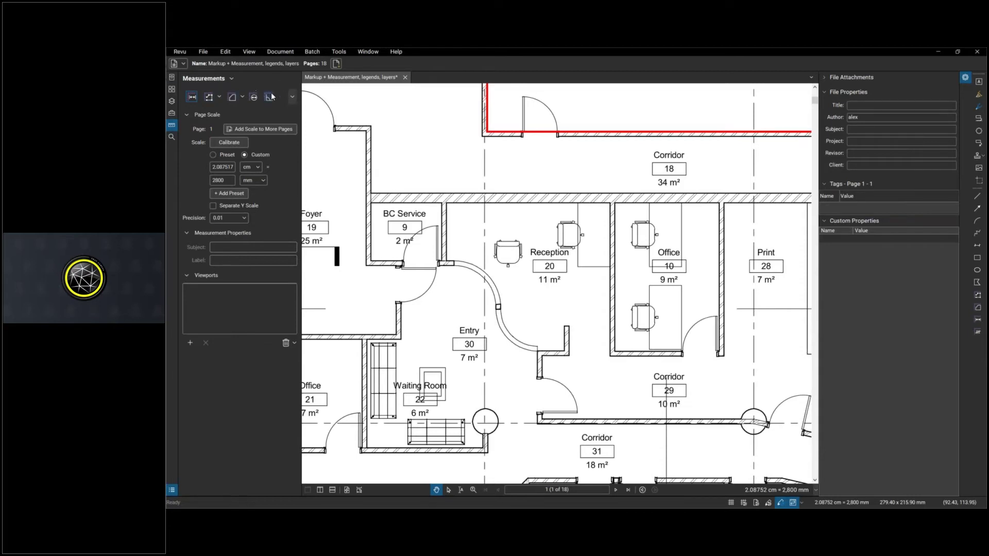
left_click(292, 98)
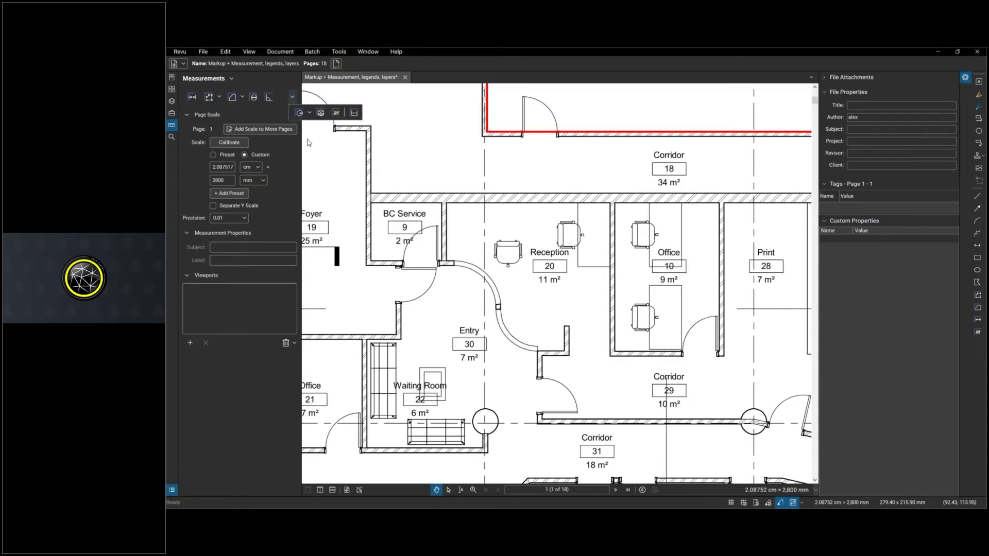
left_click(354, 114)
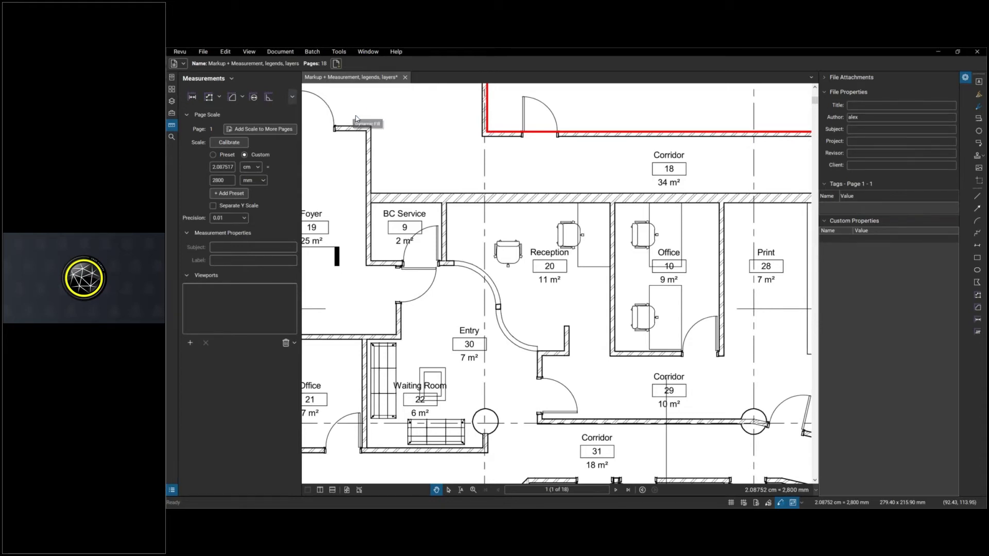
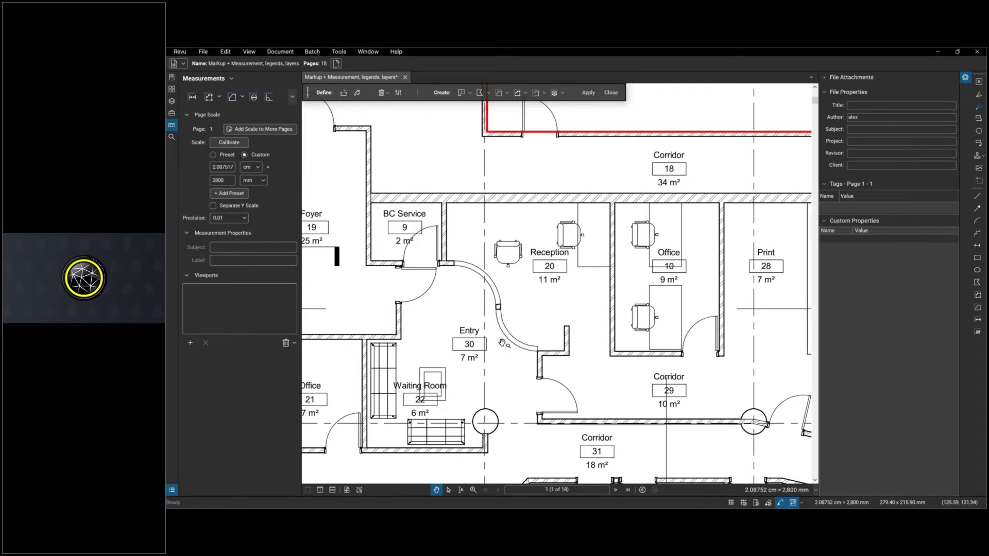
left_click(344, 93)
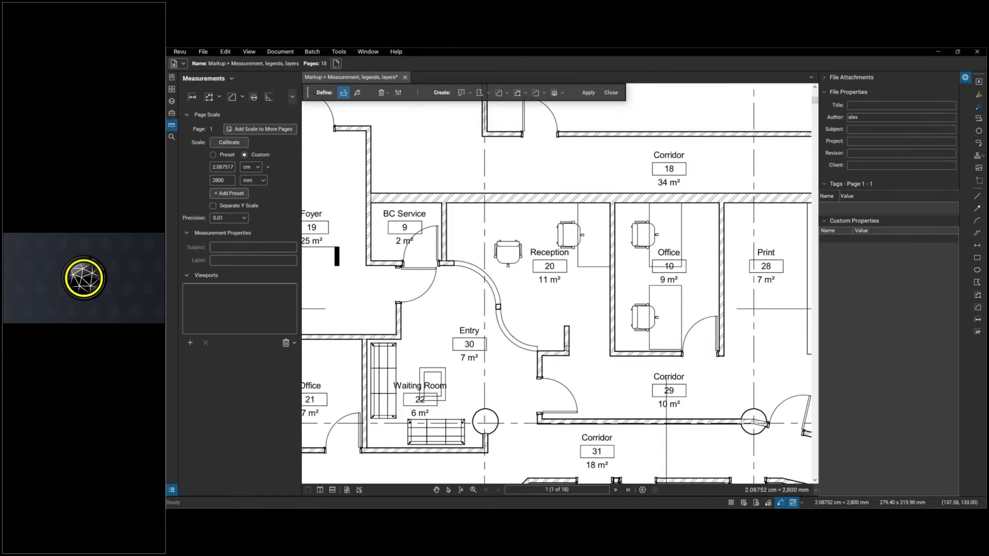
Try a larger boundary size in the Dynamic Fill settings, then return it to 100%.
left_click(398, 93)
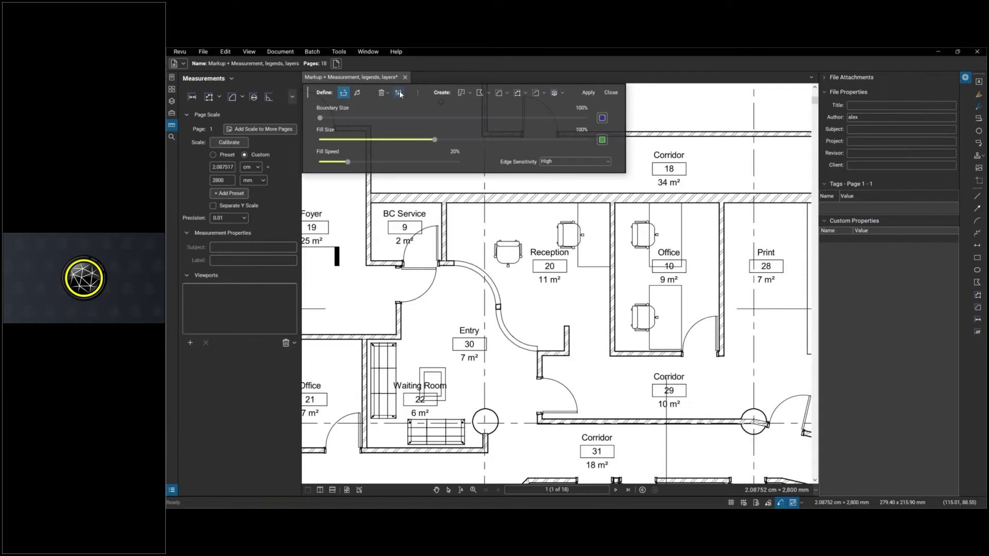
left_click_drag(320, 117, 414, 140)
left_click_drag(450, 136, 448, 135)
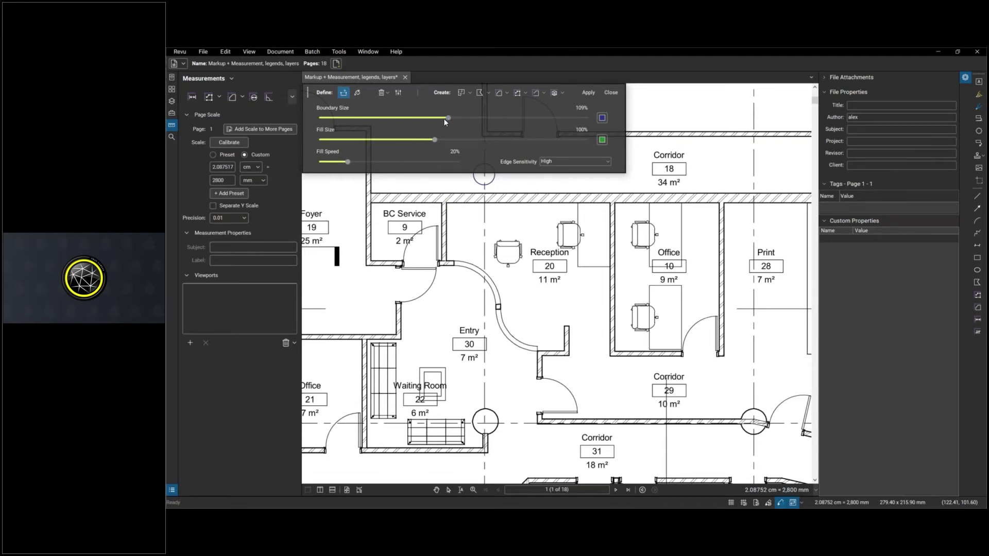
left_click_drag(444, 119, 320, 118)
left_click(398, 92)
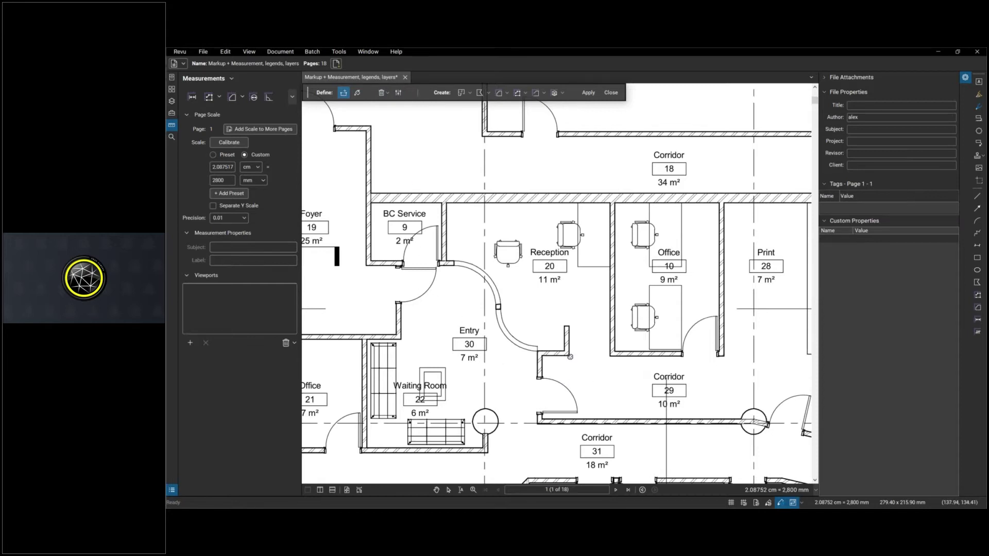
Close the Reception room's lower opening with a boundary line and fill the room.
left_click(568, 356)
left_click(610, 356)
left_click(358, 93)
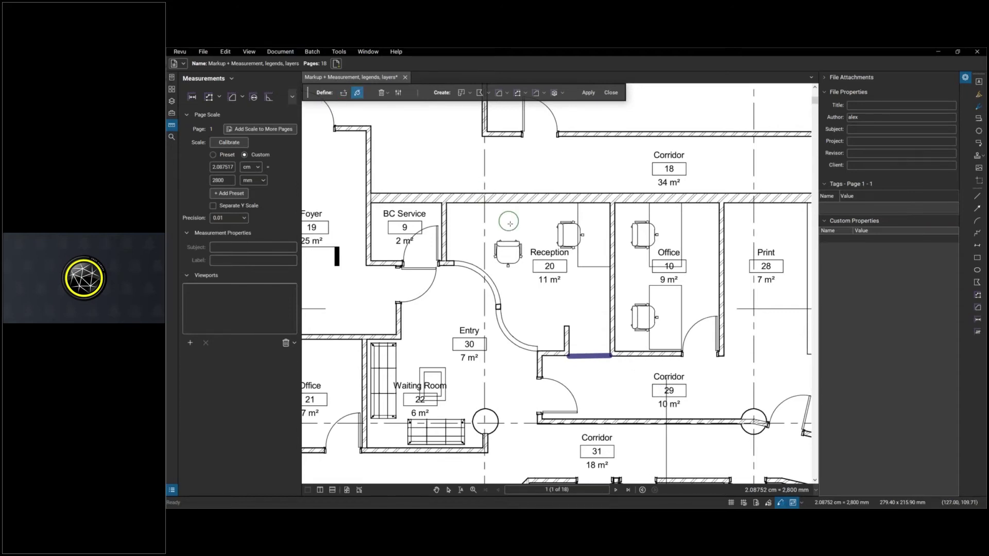
left_click_drag(502, 239, 575, 234)
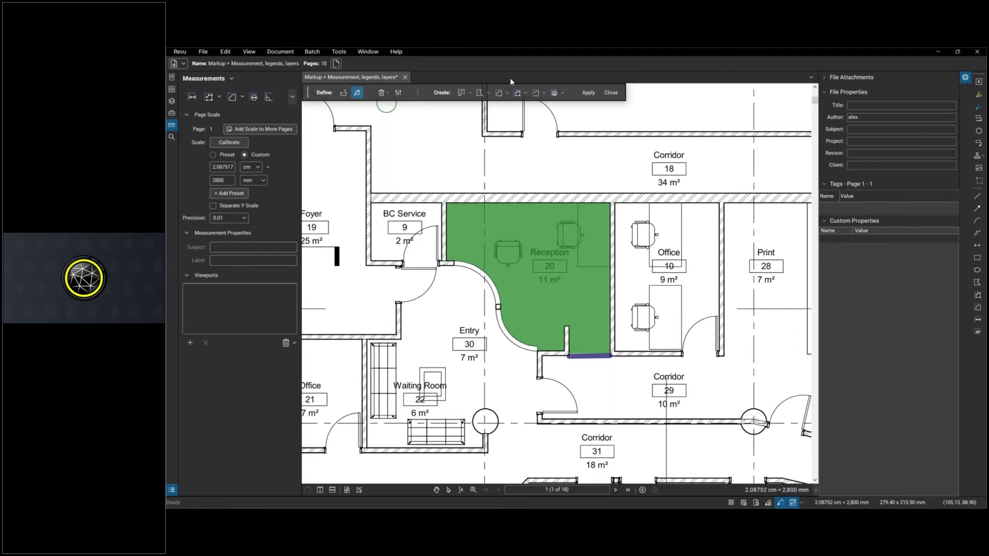
Choose an area measurement as the output of the Reception fill and open its property choices.
left_click(499, 99)
left_click(507, 94)
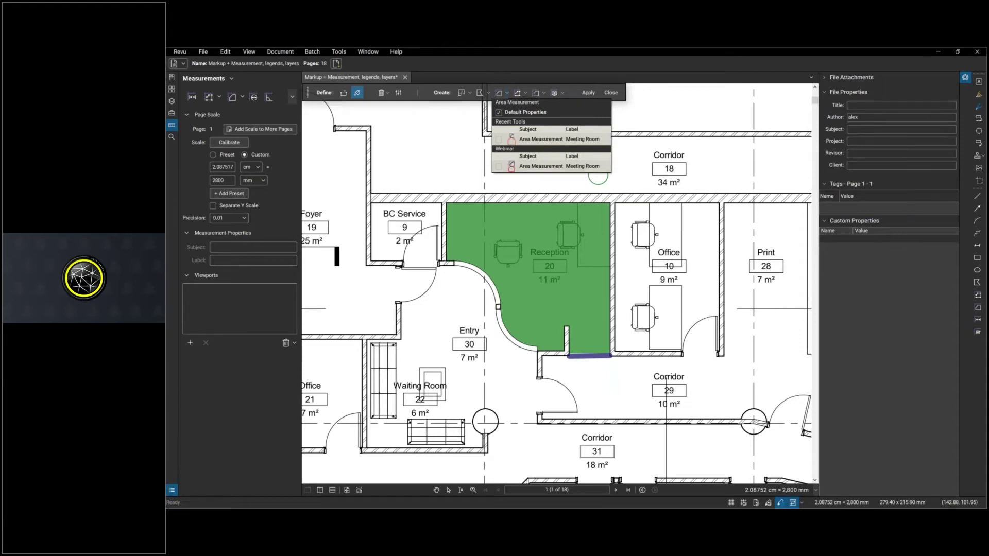
Create an area measurement from the filled Reception area with the Meeting Room tool and move its caption up slightly.
left_click(513, 168)
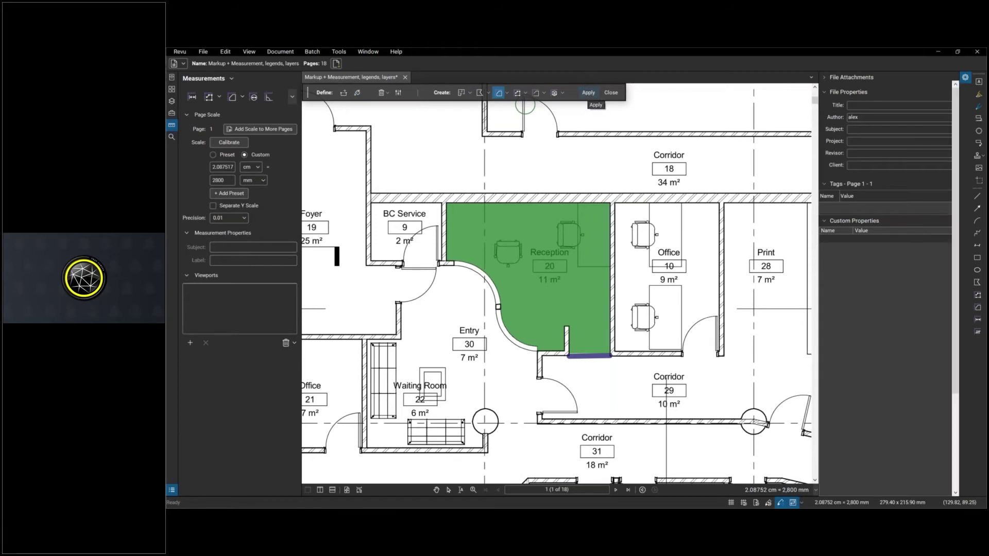
left_click(587, 92)
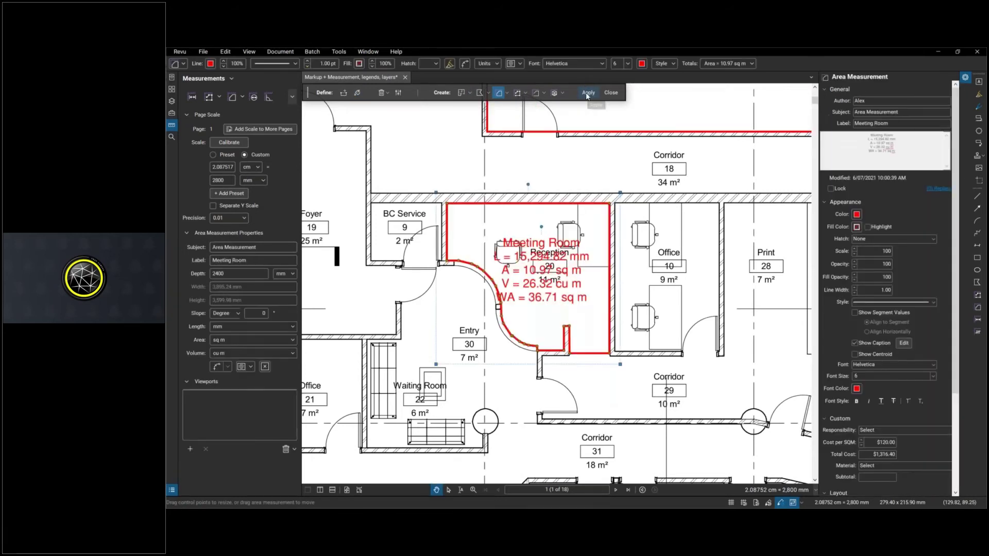
left_click(448, 309)
left_click_drag(535, 272, 541, 250)
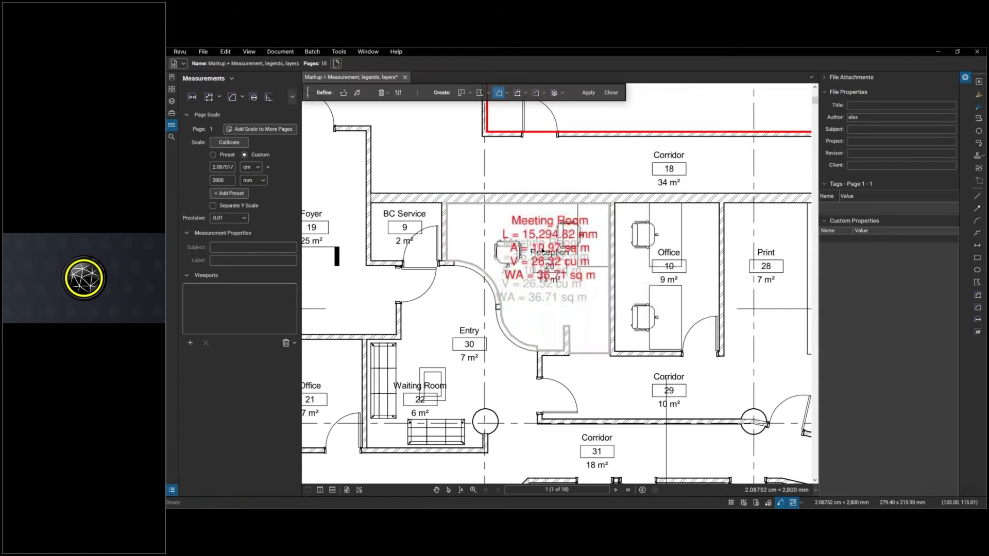
left_click(520, 252)
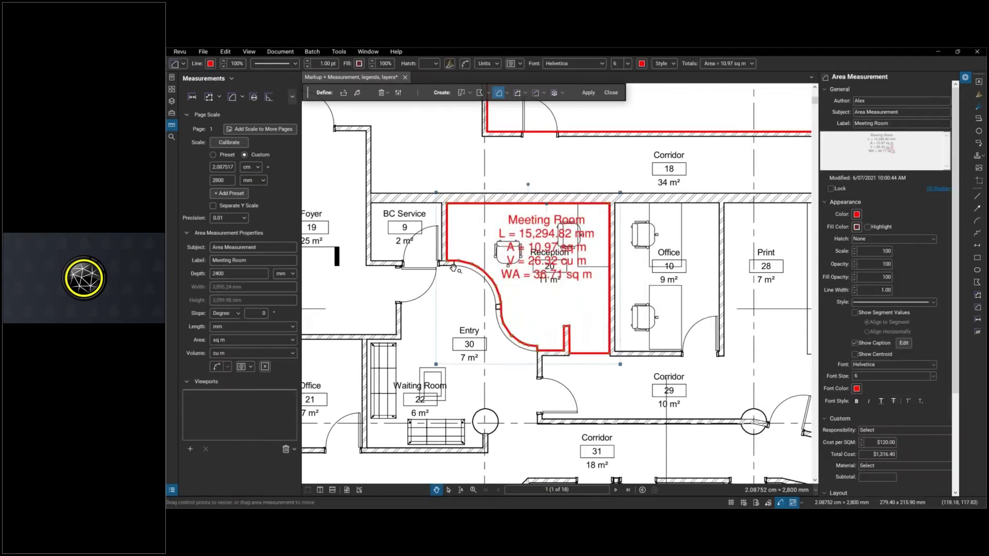
Undo the Meeting Room area measurement in Reception.
scroll(447, 299, "up", 3)
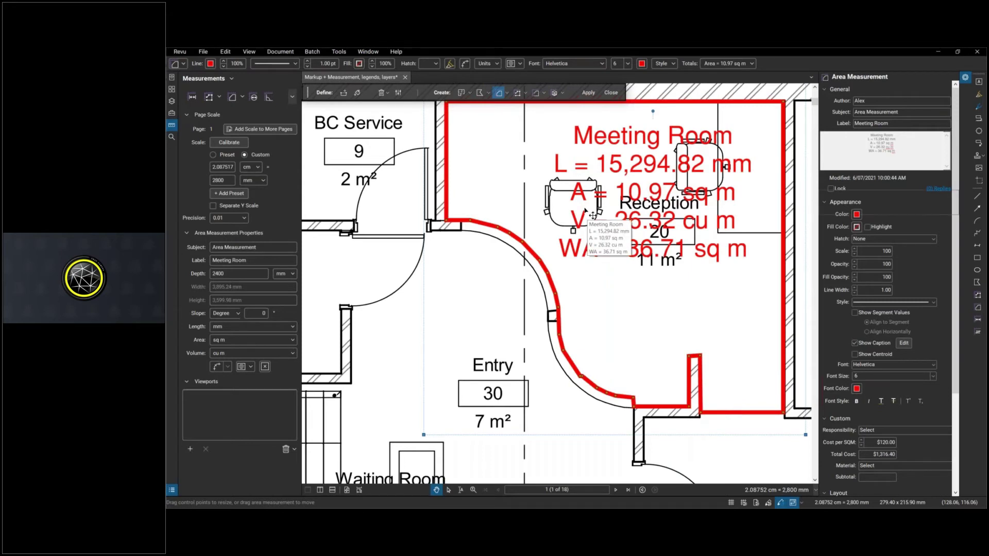
key("ctrl+z")
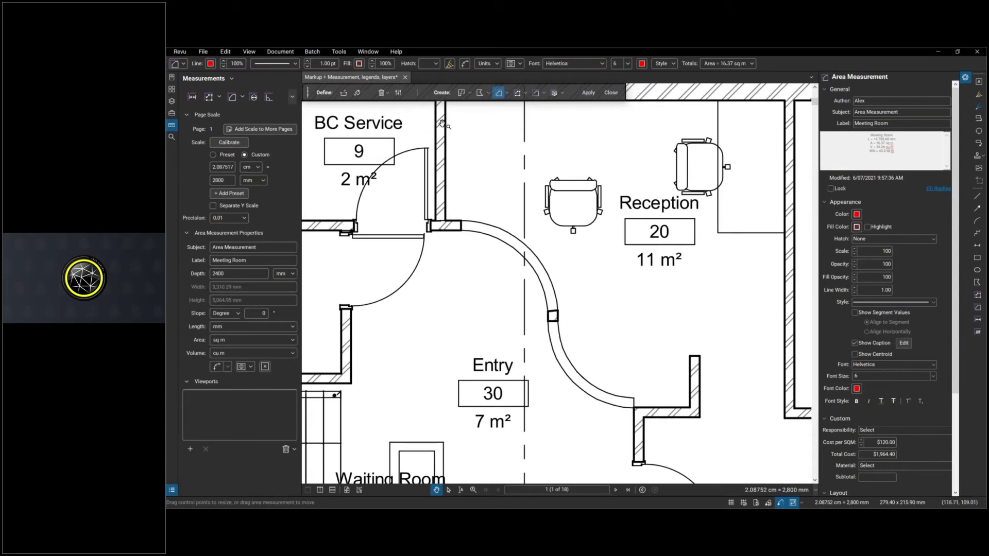
scroll(536, 216, "down", 2)
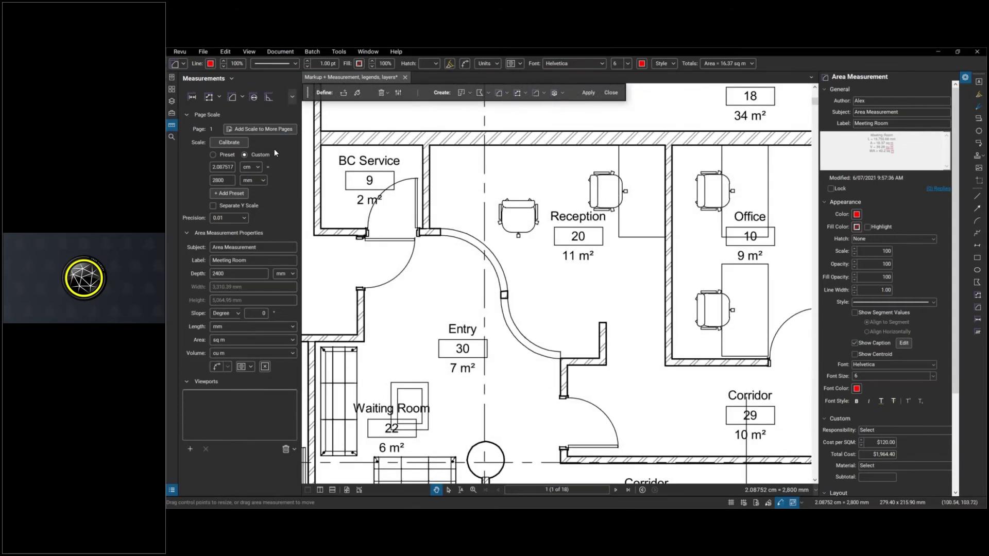
Draw a fill boundary through Reception, from the lower end of the curved wall to the wall beside BC Service.
left_click(343, 93)
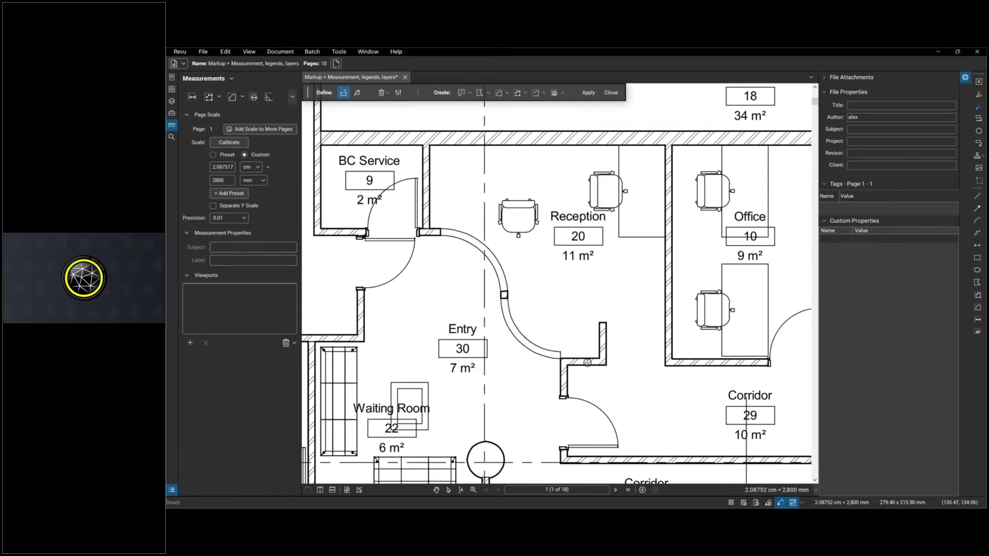
left_click(561, 360)
left_click(593, 343)
left_click(539, 260)
left_click(478, 203)
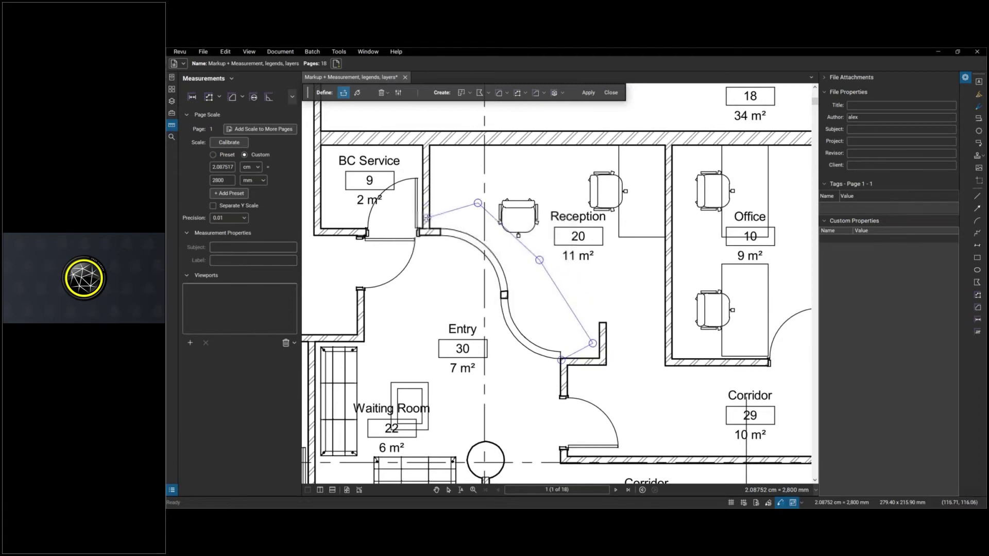
left_click(429, 218)
key("Return")
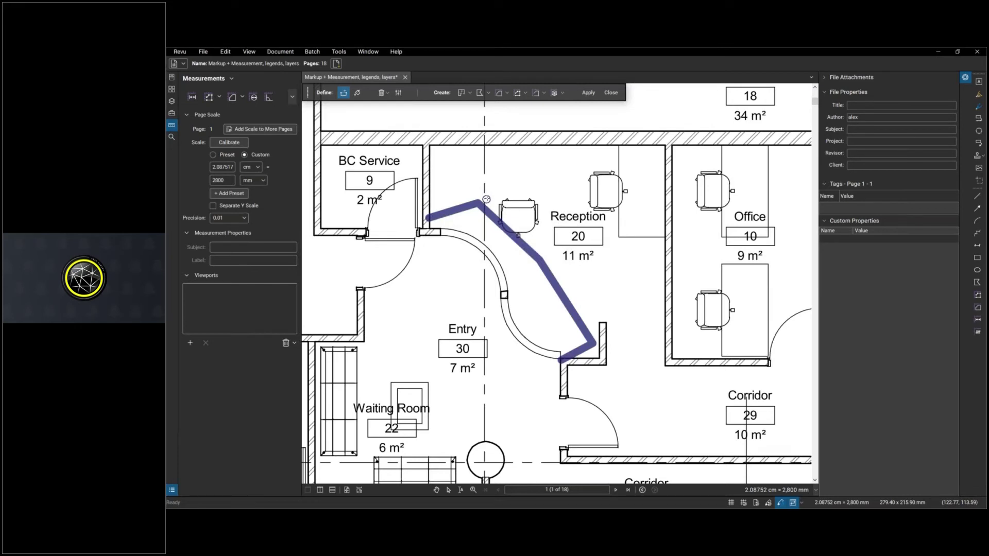
Fill the space between the curved wall and the drawn boundary, and convert it into a perimeter measurement.
left_click(357, 94)
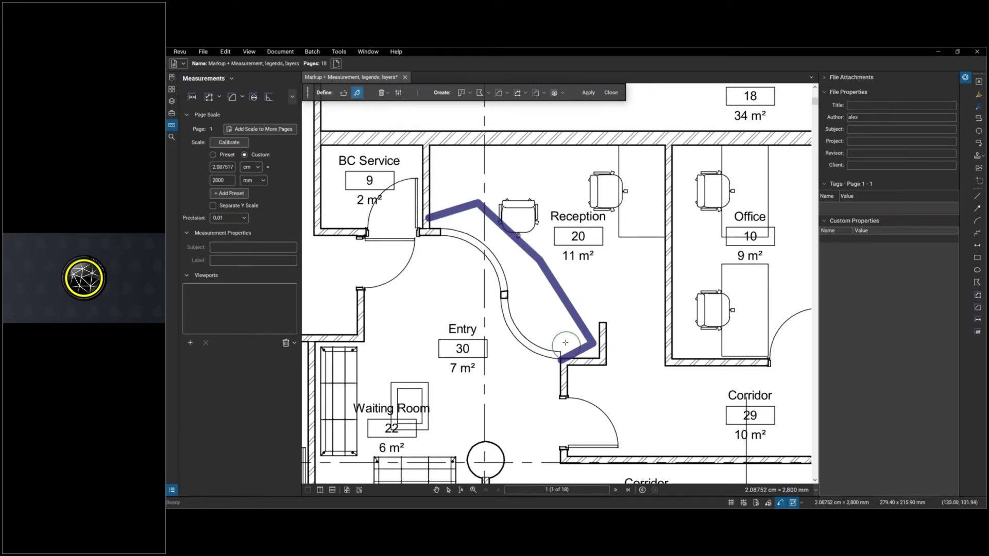
left_click(541, 320)
mouse_move(541, 320)
left_mouse_down()
mouse_move(510, 249)
mouse_move(457, 200)
left_mouse_up()
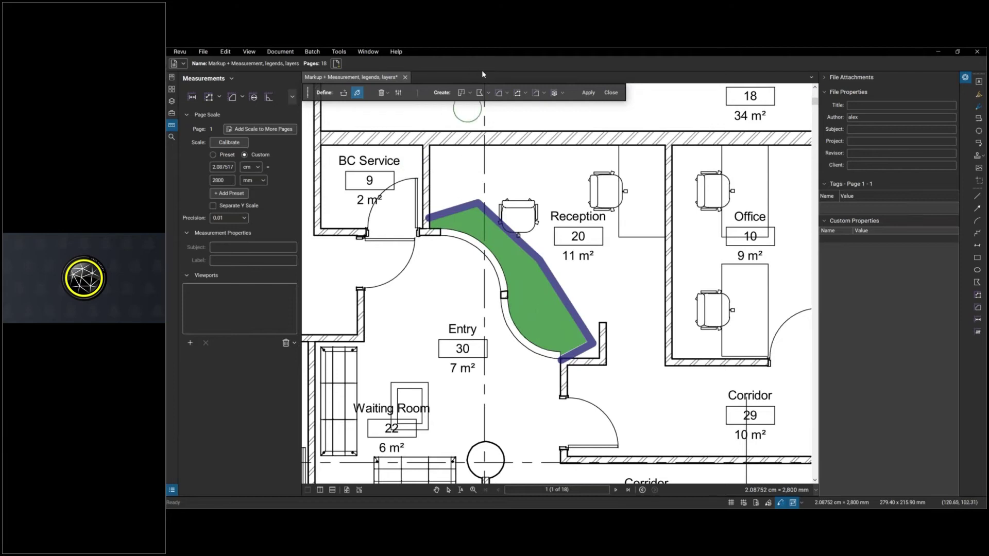
left_click(537, 95)
left_click(587, 93)
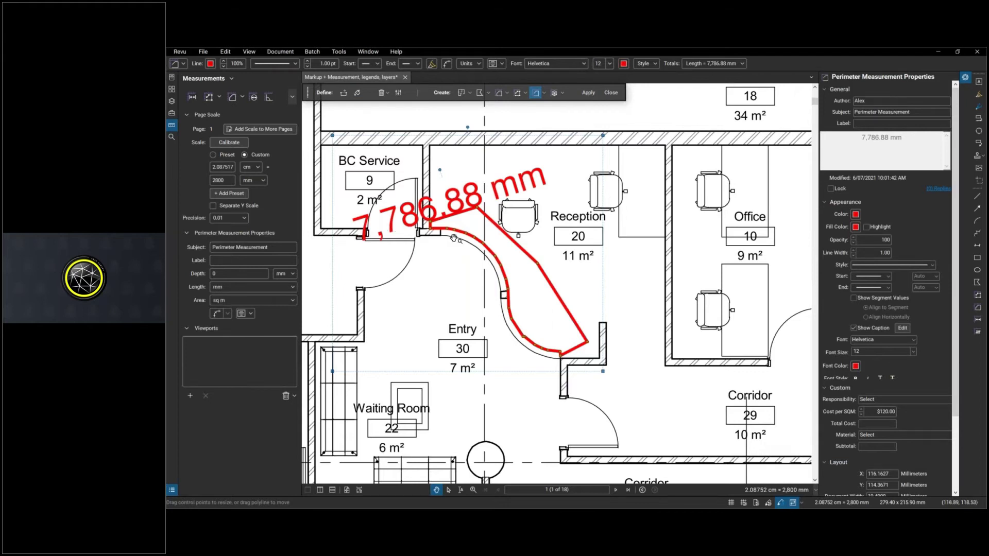
Split the perimeter measurement at both ends of the curved wall.
left_click_drag(449, 232, 479, 235)
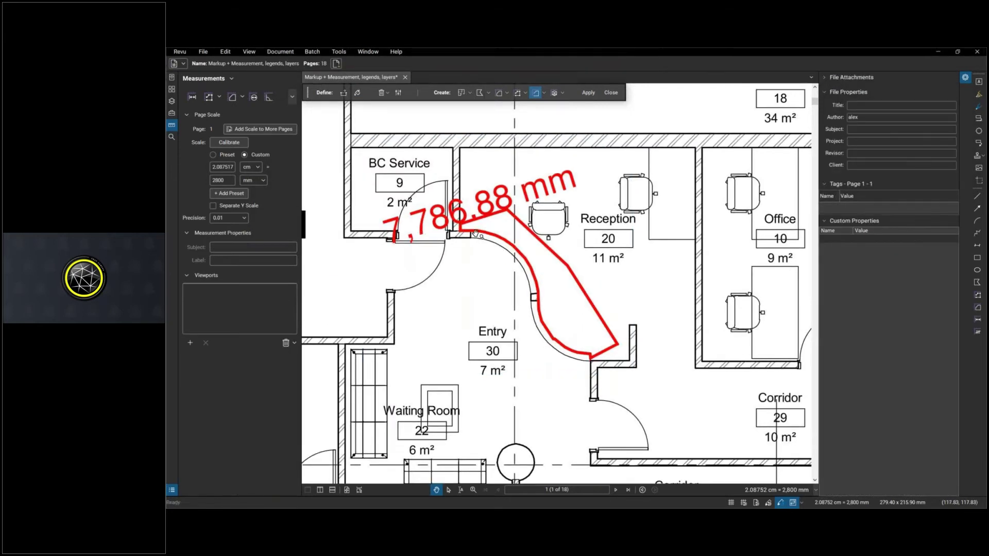
left_click(462, 234)
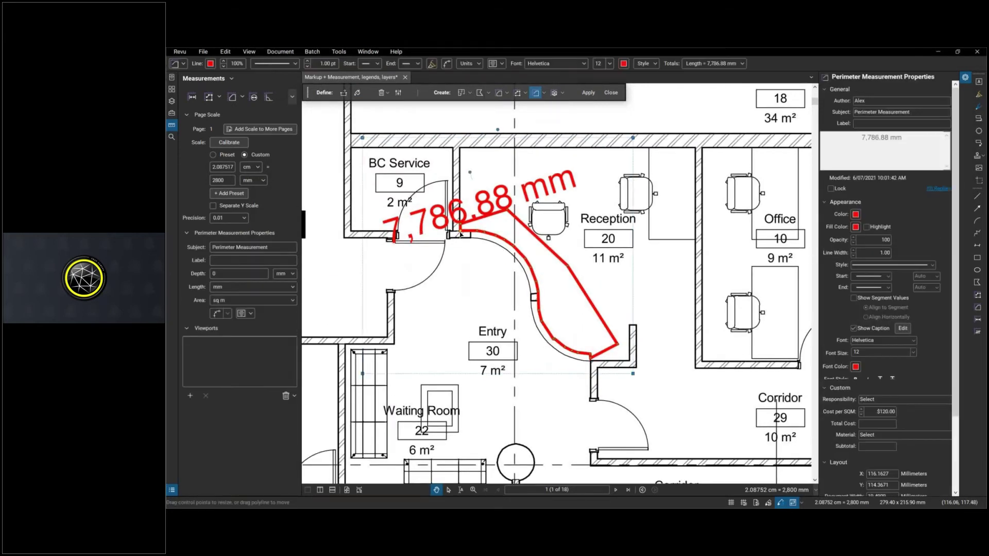
right_click(462, 234)
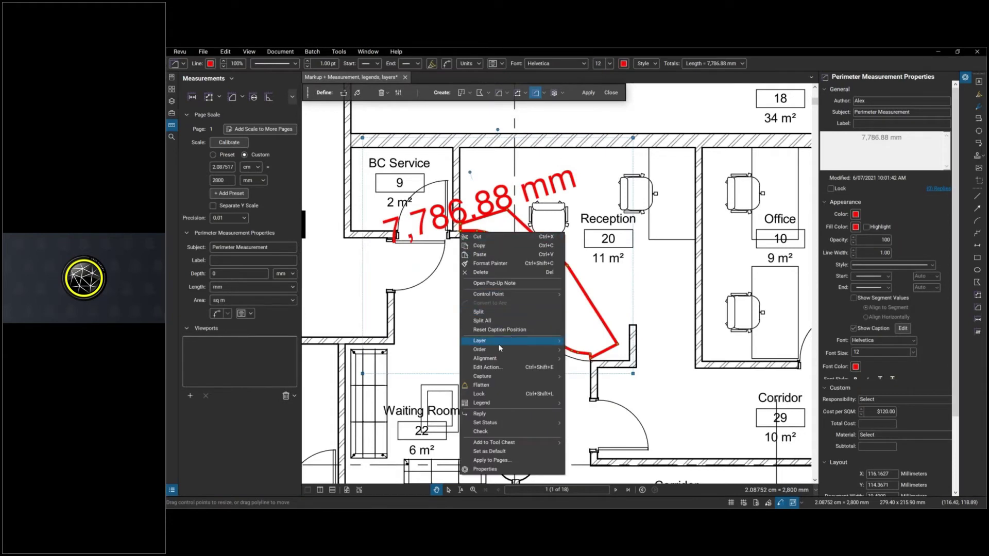
left_click(509, 313)
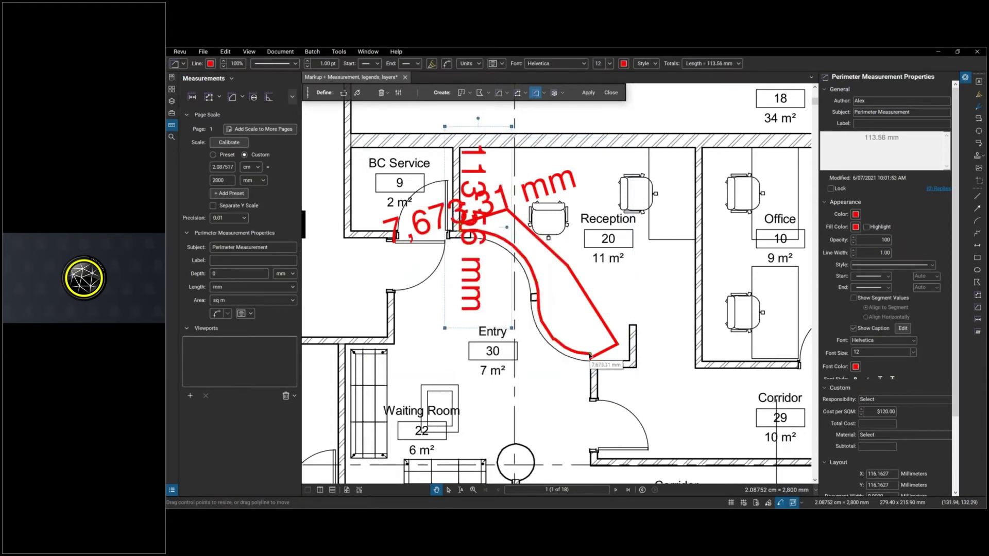
right_click(589, 355)
left_click(618, 348)
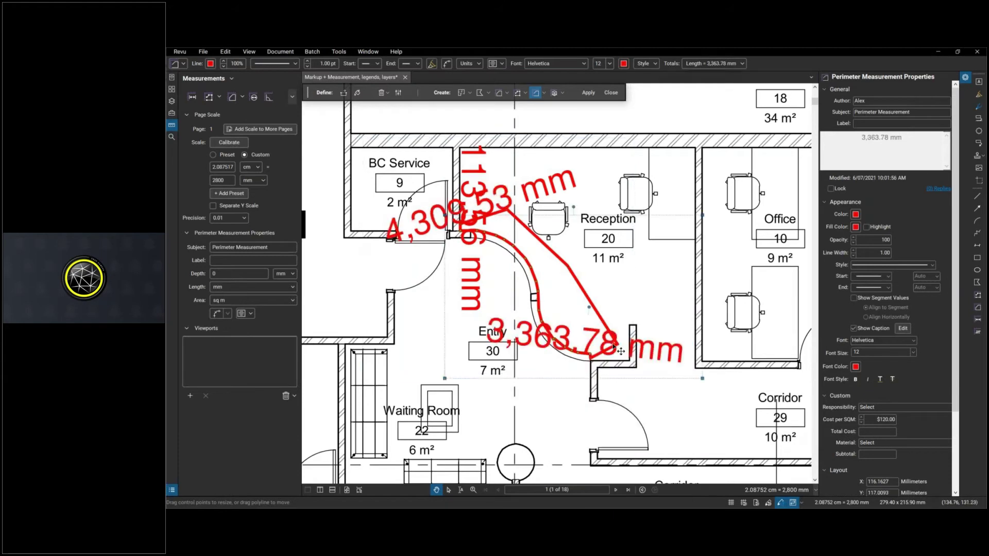
Delete the leftover perimeter segments so that only the curved wall's measurement is kept.
left_click(582, 291)
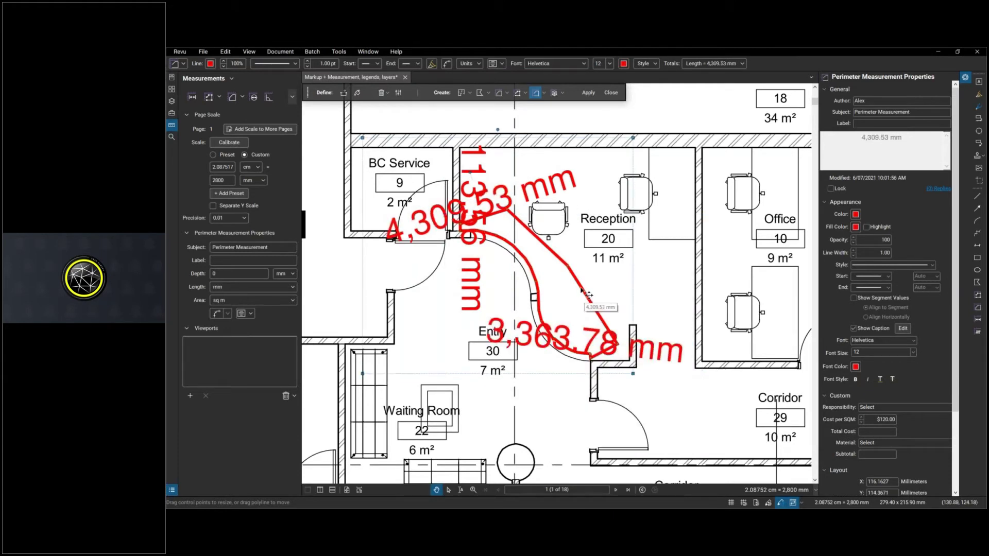
key("Delete")
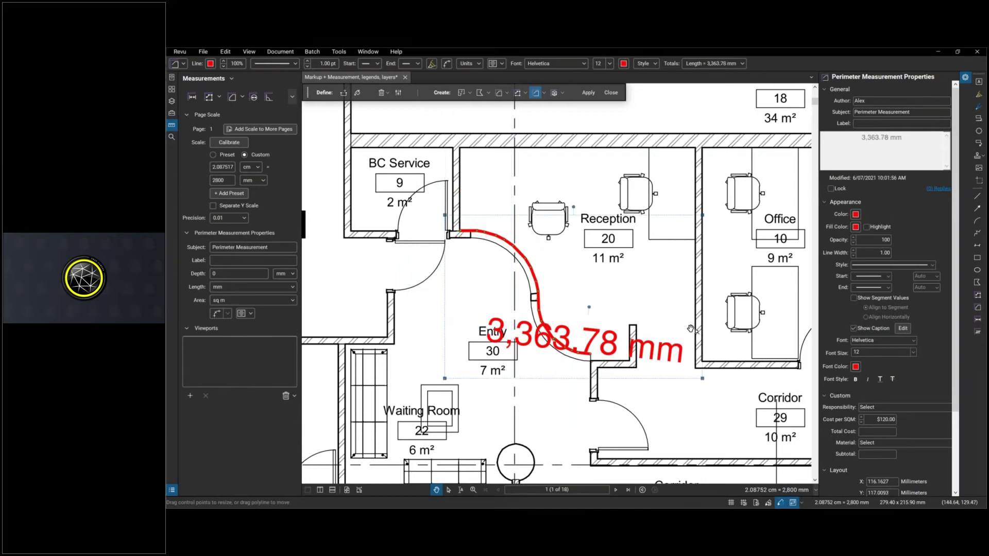
left_click(689, 423)
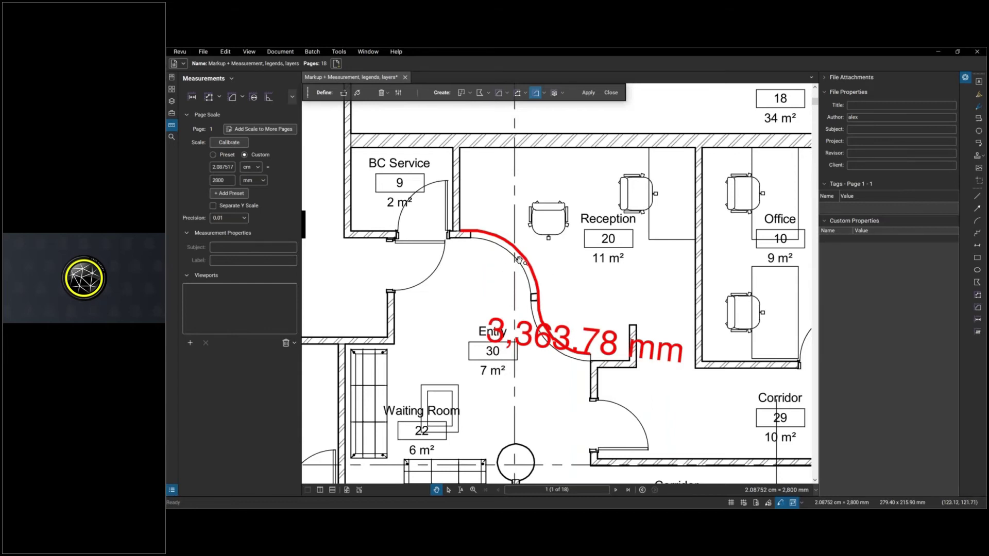
Close the Dynamic Fill tool.
scroll(518, 259, "down", 1)
scroll(510, 289, "down", 1)
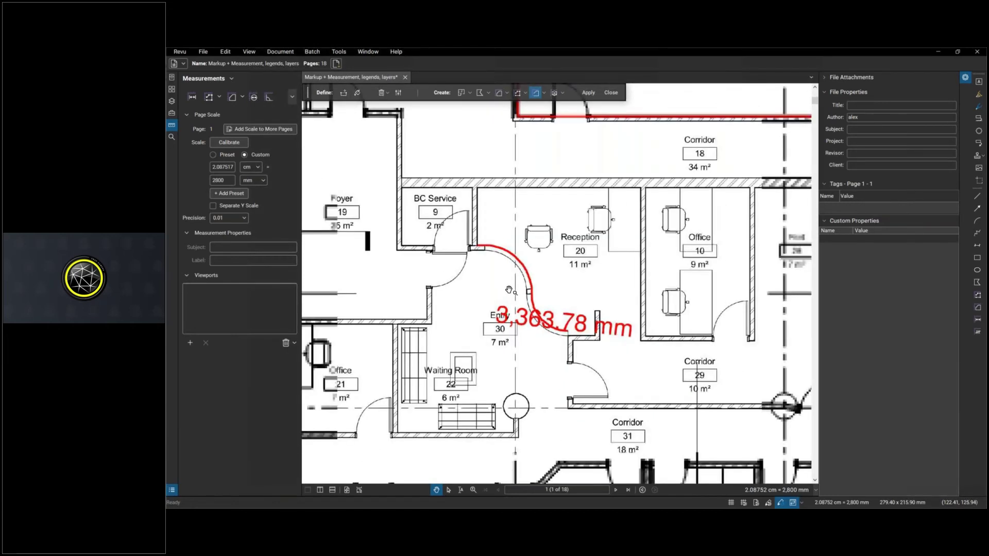
scroll(509, 290, "down", 2)
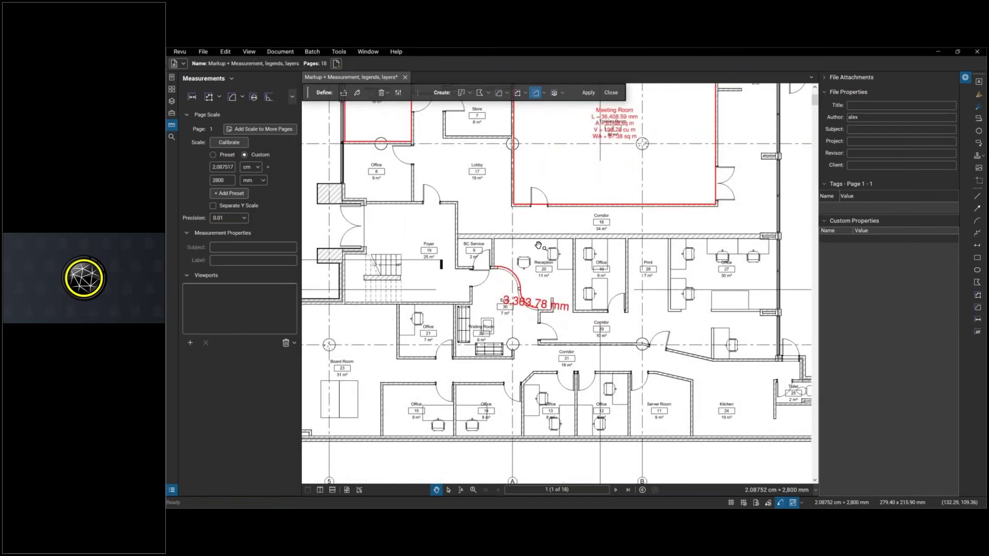
scroll(621, 237, "down", 1)
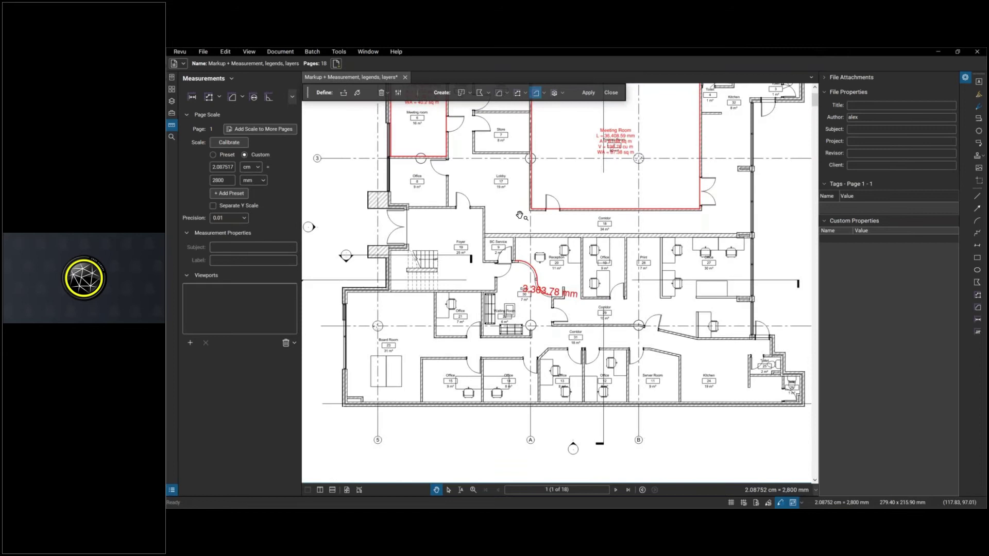
left_click_drag(460, 139, 448, 155)
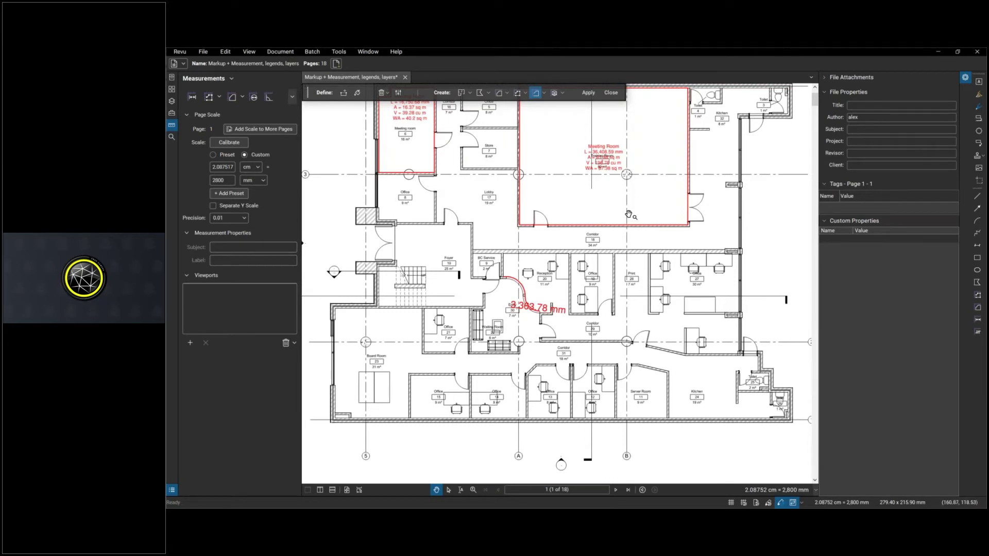
mouse_move(518, 160)
left_click(611, 94)
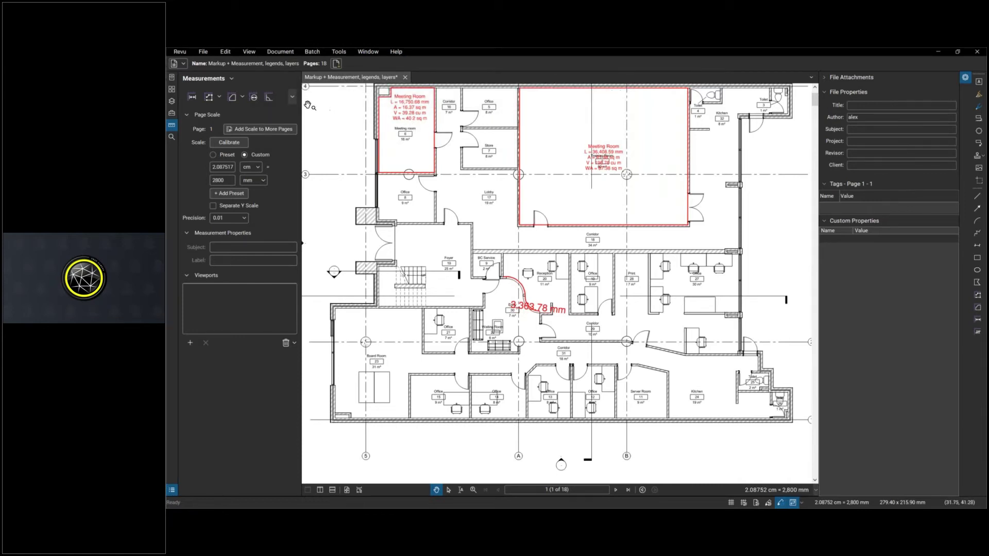
Place eight count markers on the chairs in Reception 20, Office 10 and Office 27 with the Count tool.
left_click(292, 96)
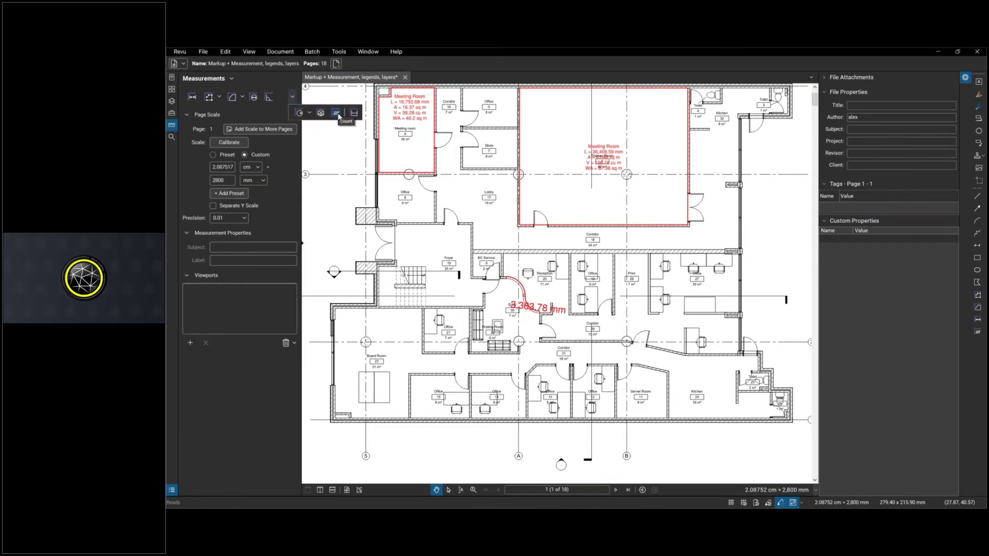
left_click(338, 114)
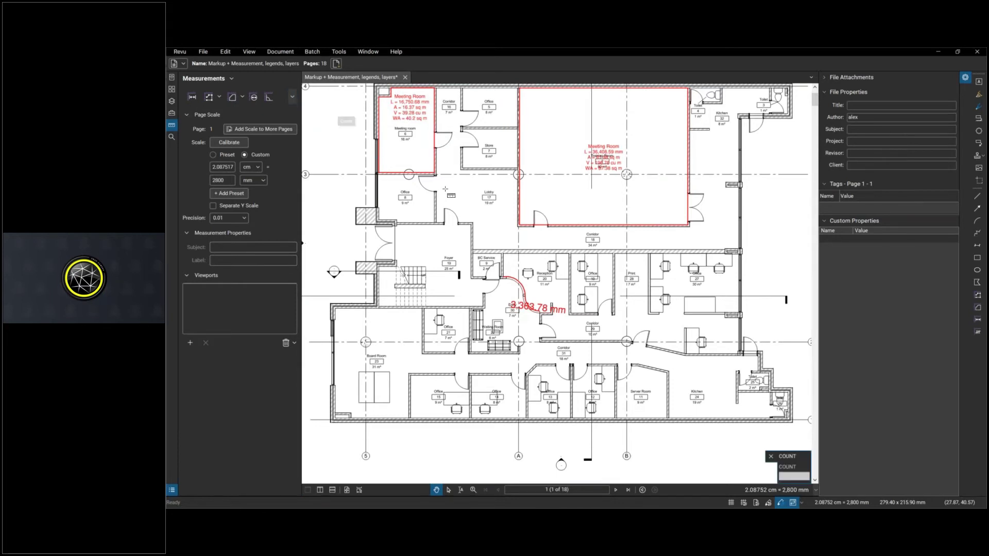
left_click(526, 273)
left_click(549, 266)
left_click(583, 266)
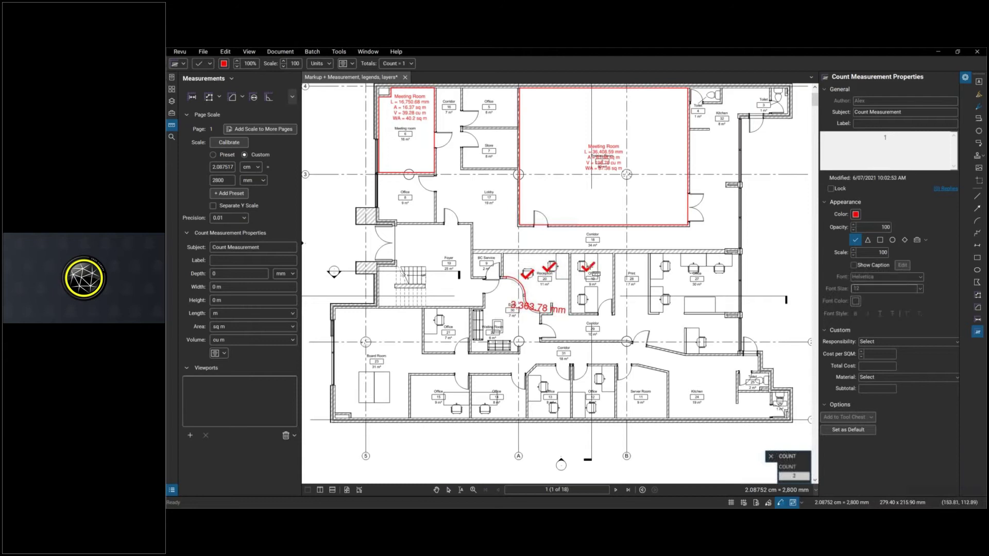
left_click(587, 296)
left_click(663, 266)
left_click(667, 300)
left_click(695, 268)
left_click(719, 270)
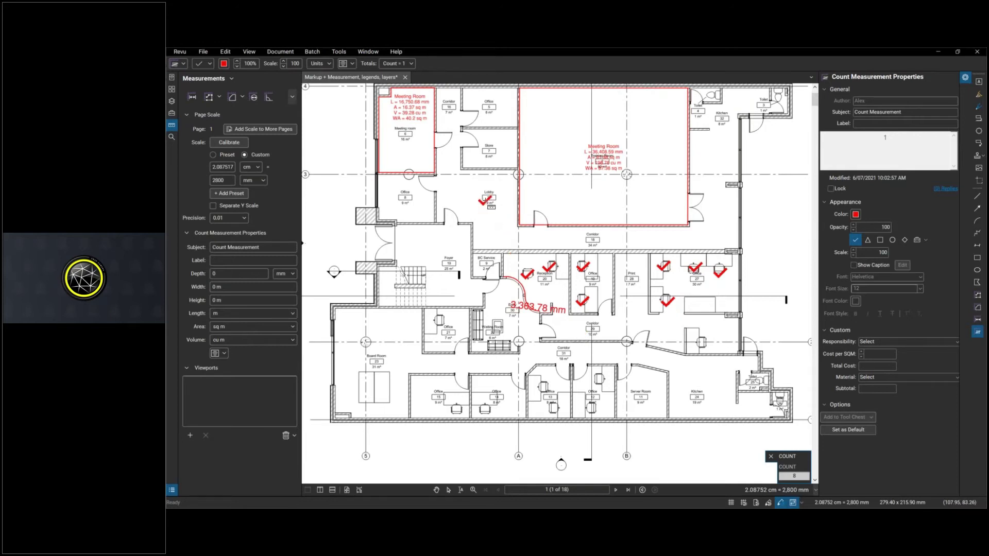
key("Escape")
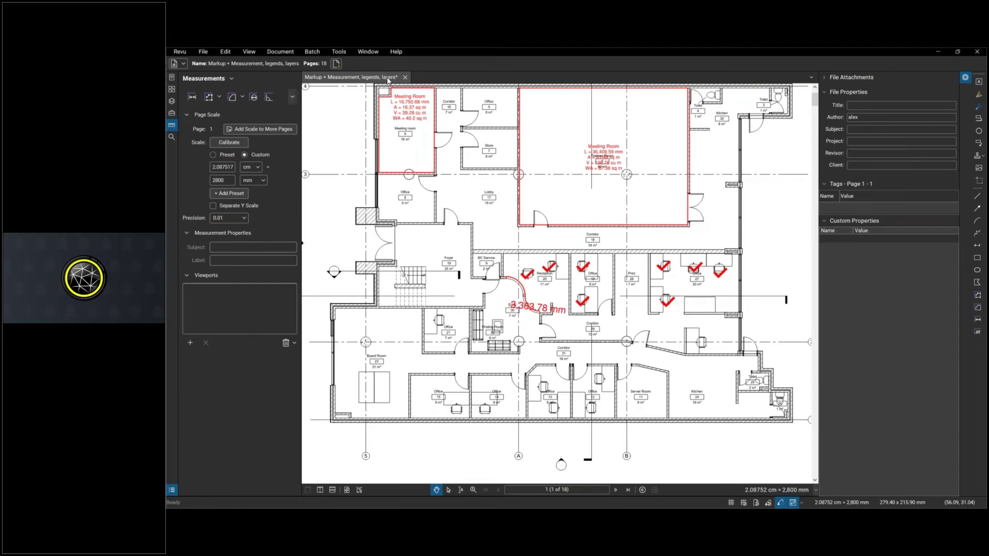
Delete the chair count measurement.
left_click(667, 309)
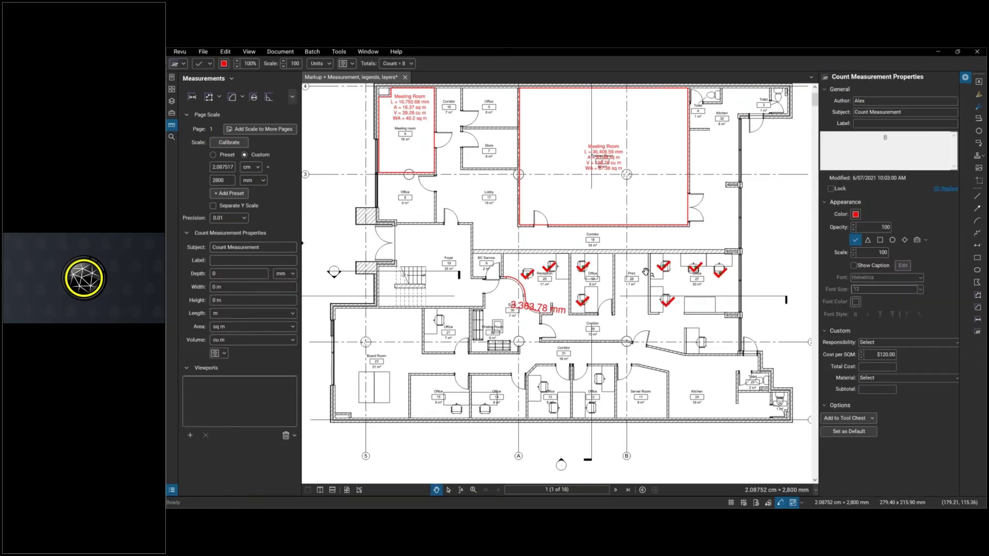
key("Delete")
left_click(407, 172)
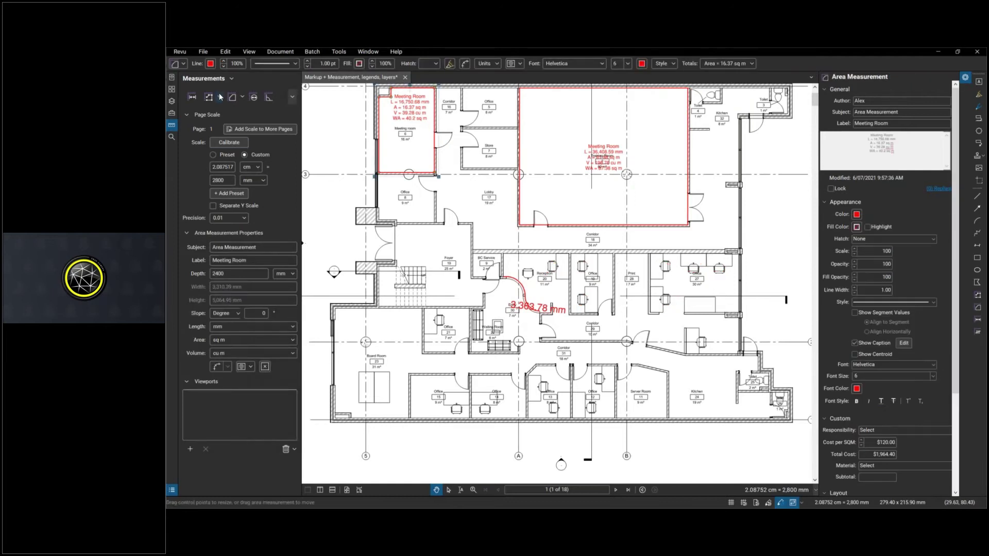
Capture the chair symbol in Reception 20 as the target for a visual search.
left_click(172, 137)
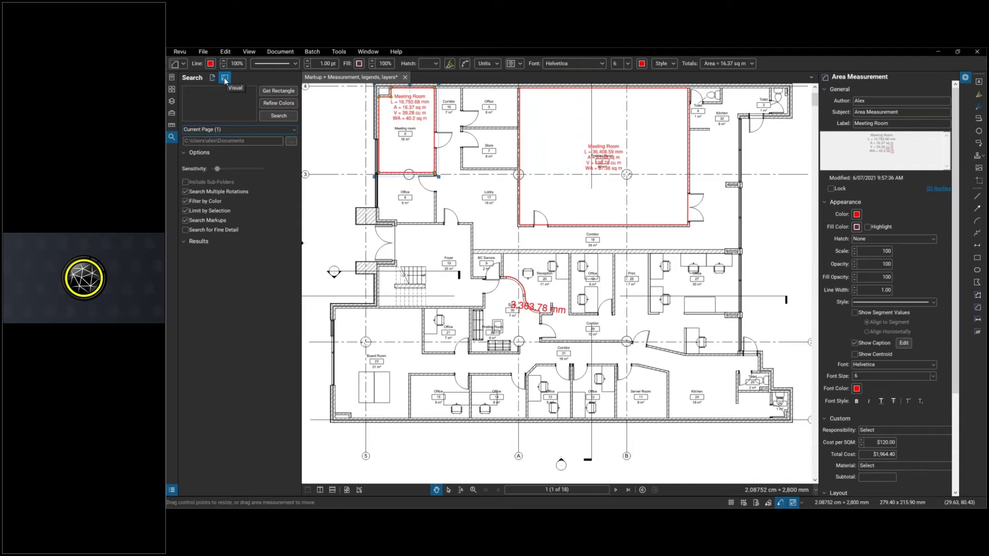
left_click(272, 92)
scroll(519, 272, "up", 10)
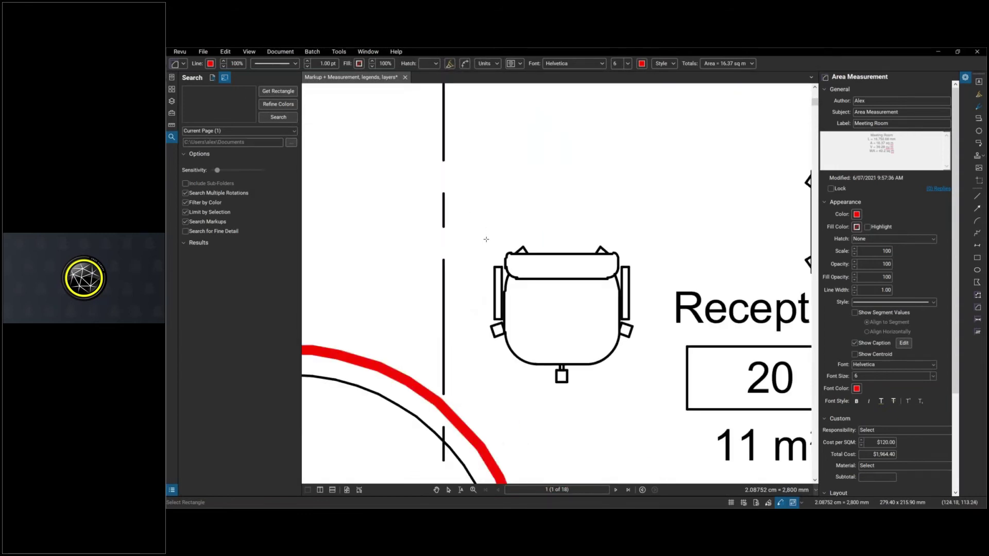
left_click_drag(484, 241, 640, 388)
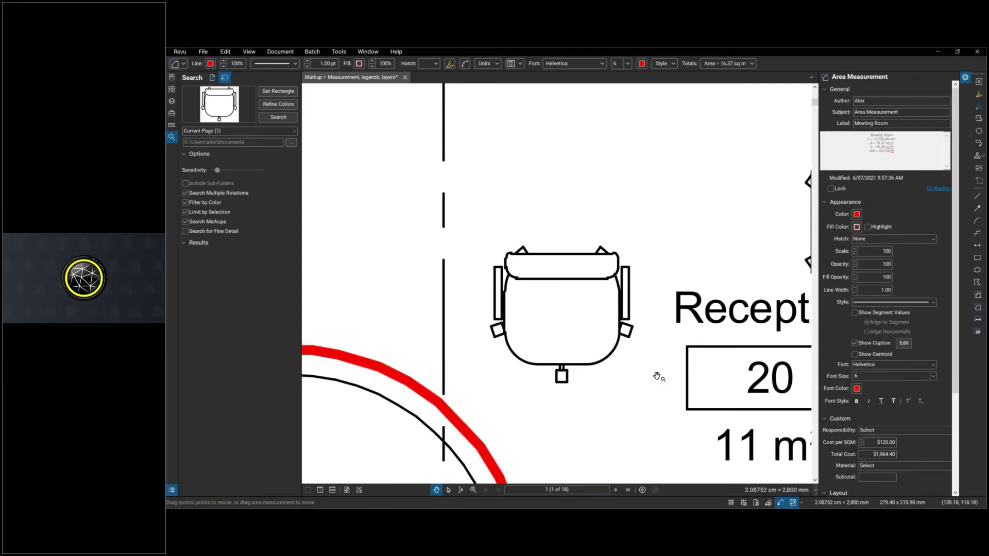
scroll(656, 376, "down", 3)
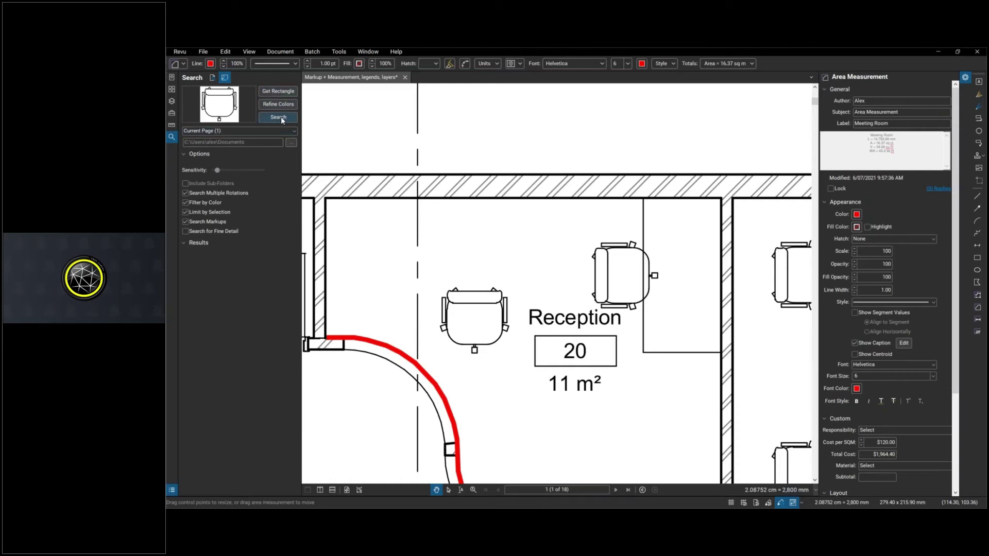
Run the visual search for the chair on the current page at minimum sensitivity and check all results.
left_click(185, 193)
left_click(228, 130)
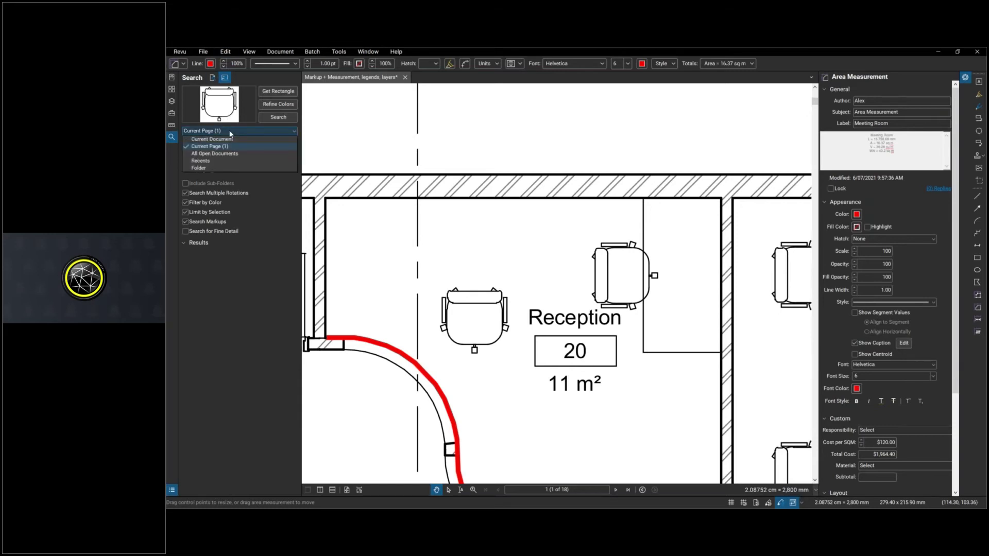
left_click(203, 167)
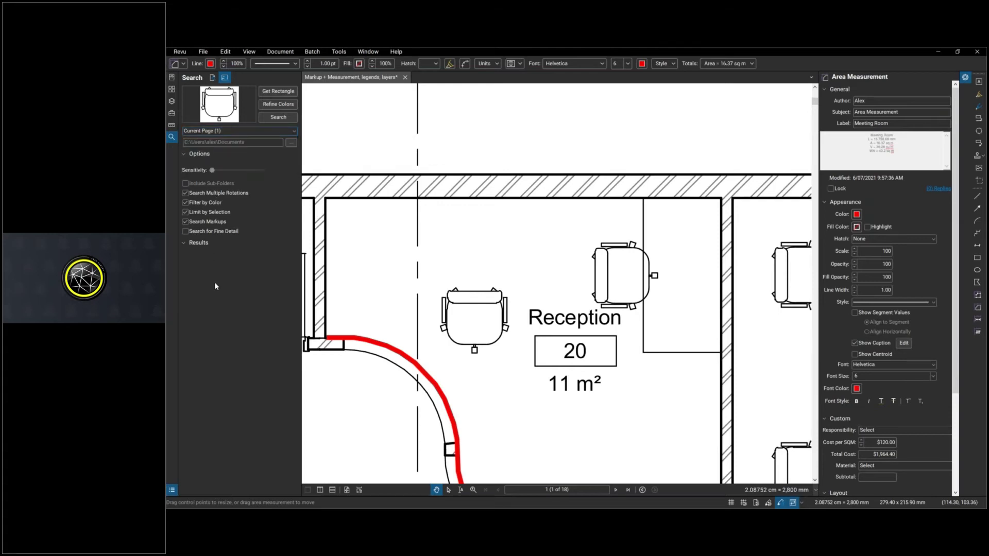
left_click(280, 114)
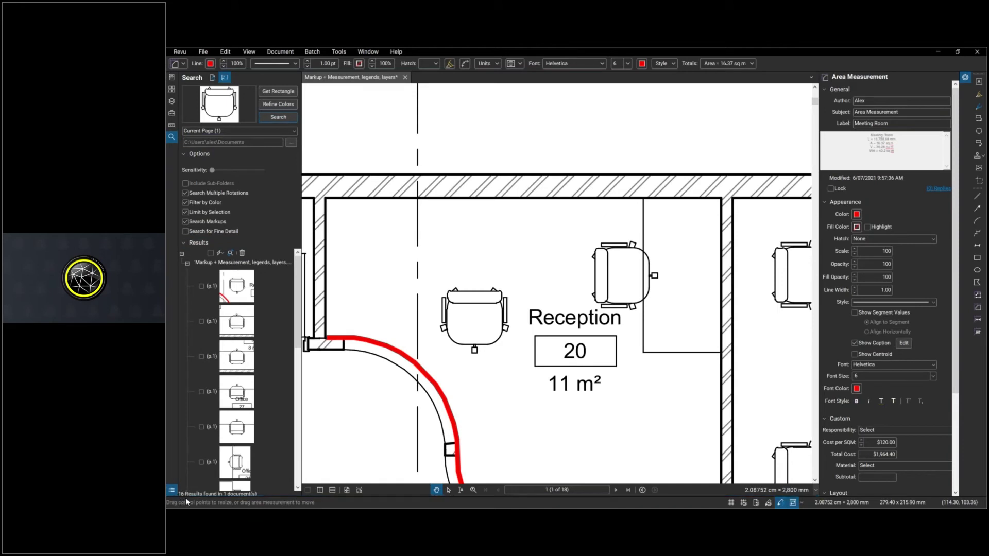
left_click(211, 253)
Apply the built-in checkmark count measurement to all checked chair results.
left_click(221, 253)
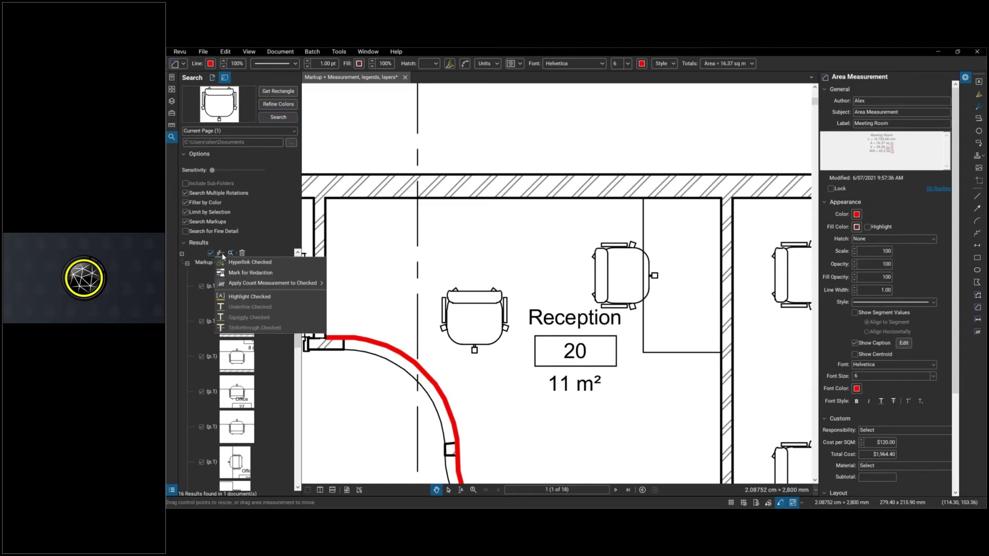
mouse_move(236, 282)
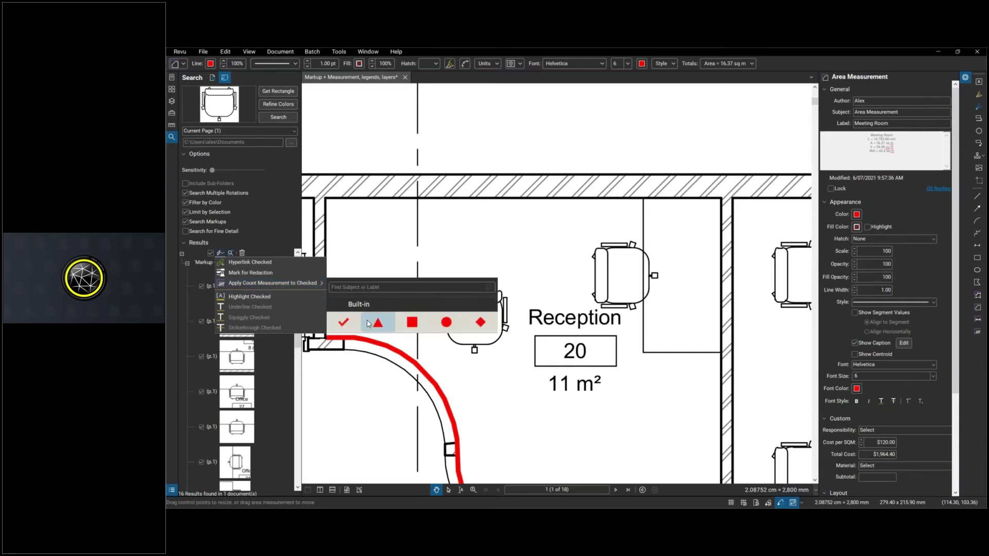
left_click(341, 322)
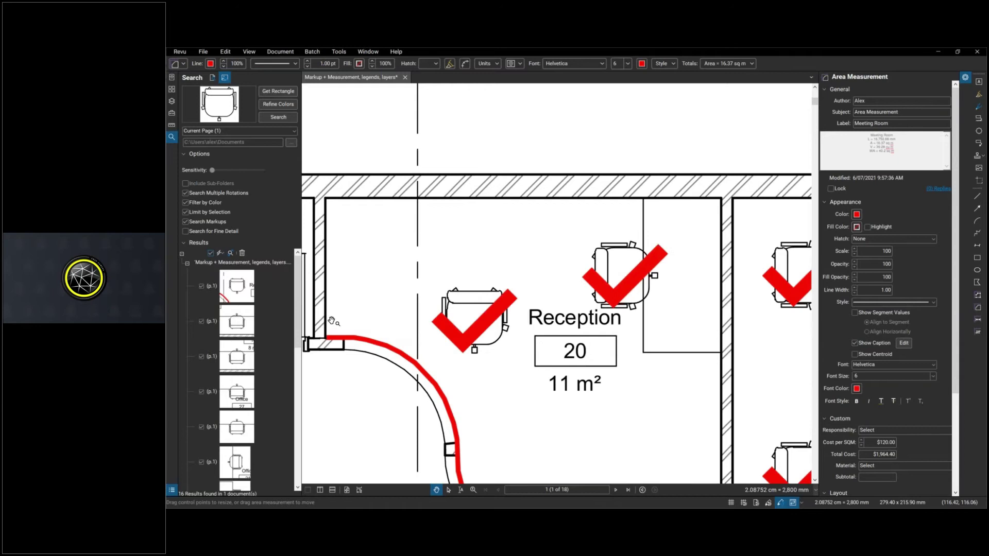
scroll(415, 298, "down", 2)
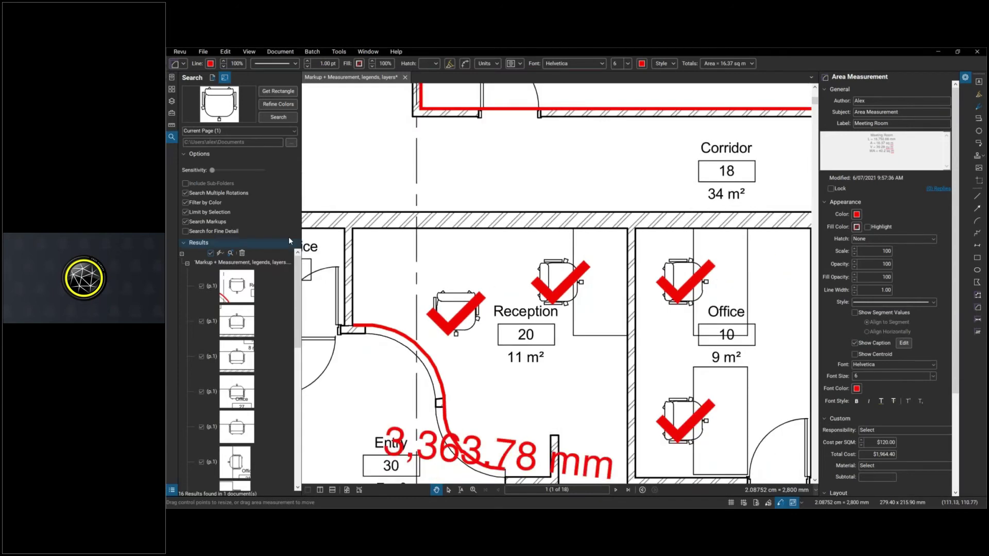
scroll(391, 289, "down", 1)
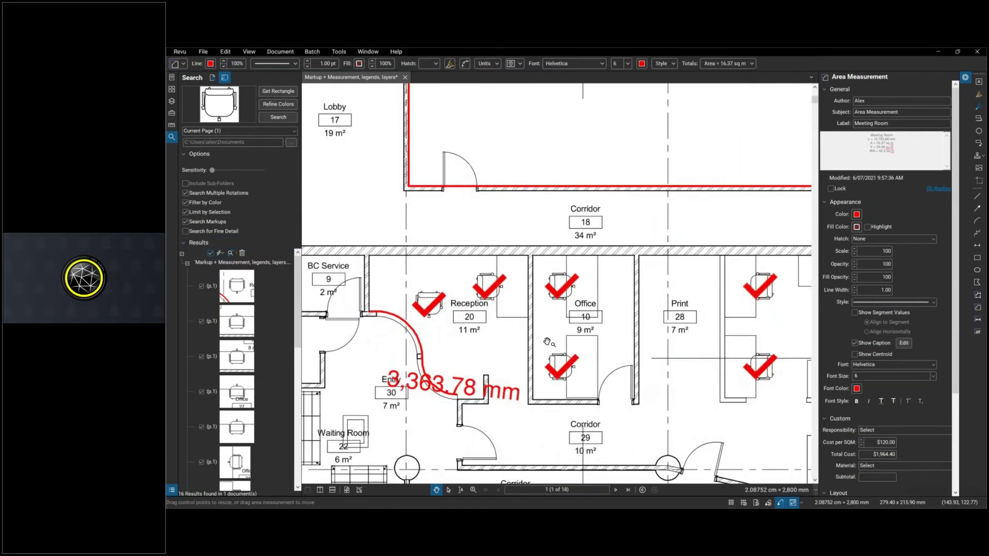
scroll(520, 341, "down", 2)
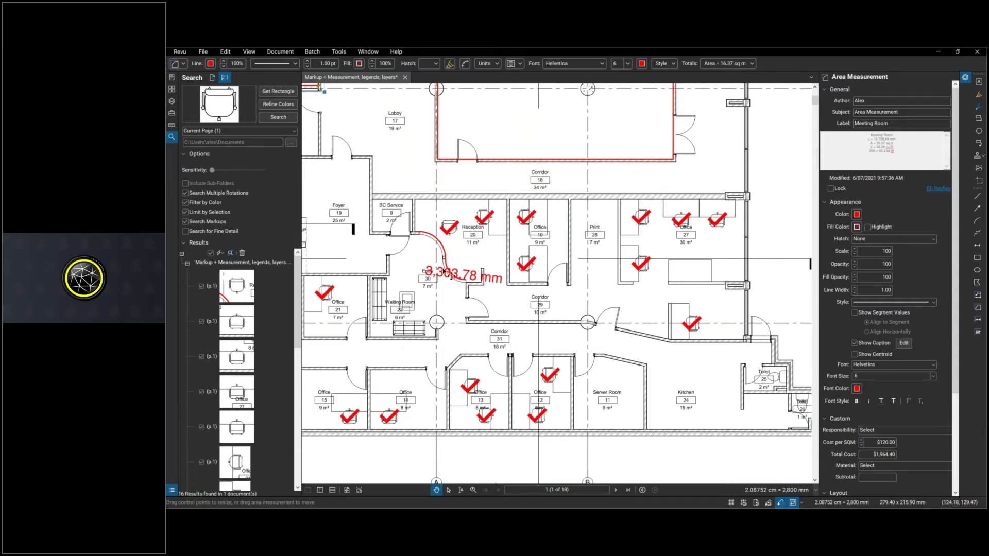
Resume the checkmark count and add two extra markers in Kitchen 24.
left_click(693, 324)
right_click(696, 325)
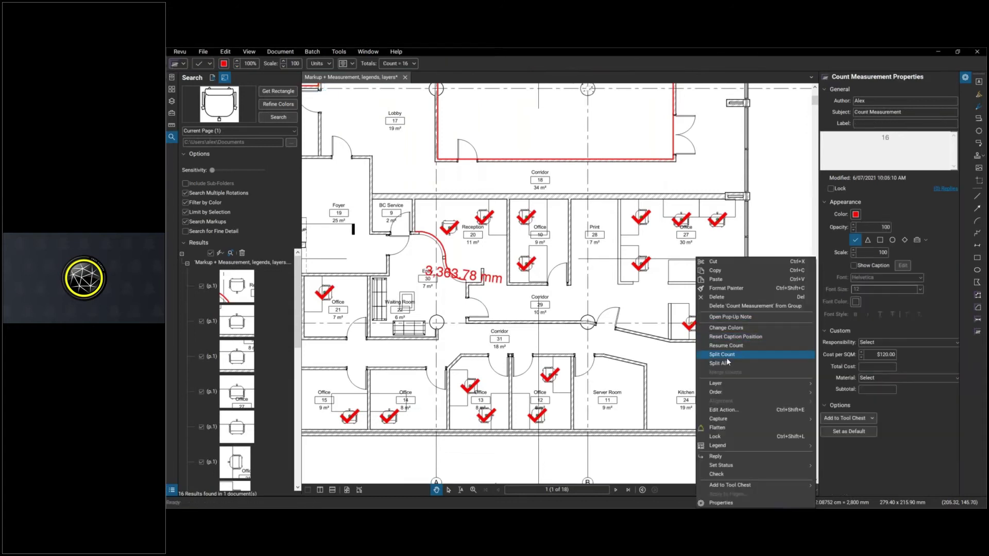
left_click(728, 345)
left_click(690, 362)
left_click(658, 366)
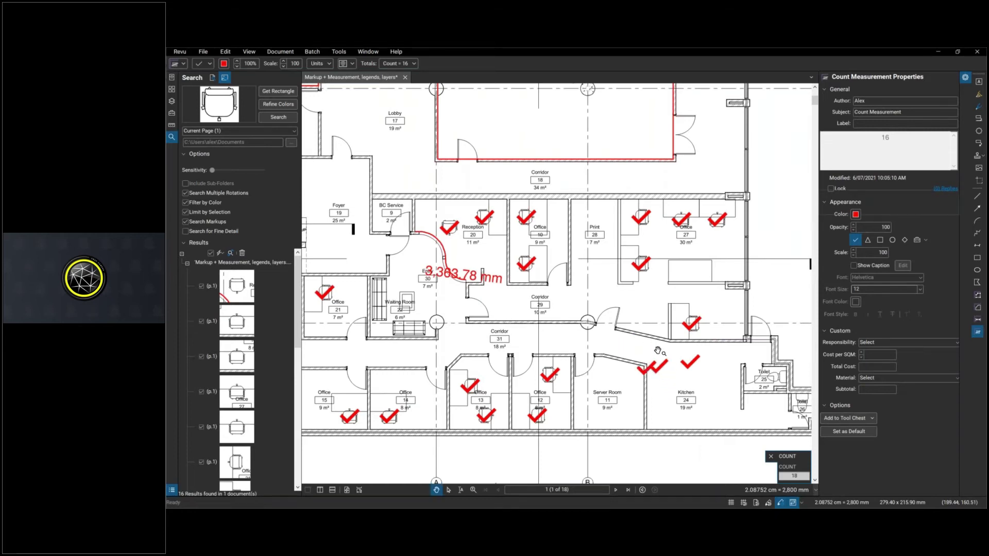
key("Escape")
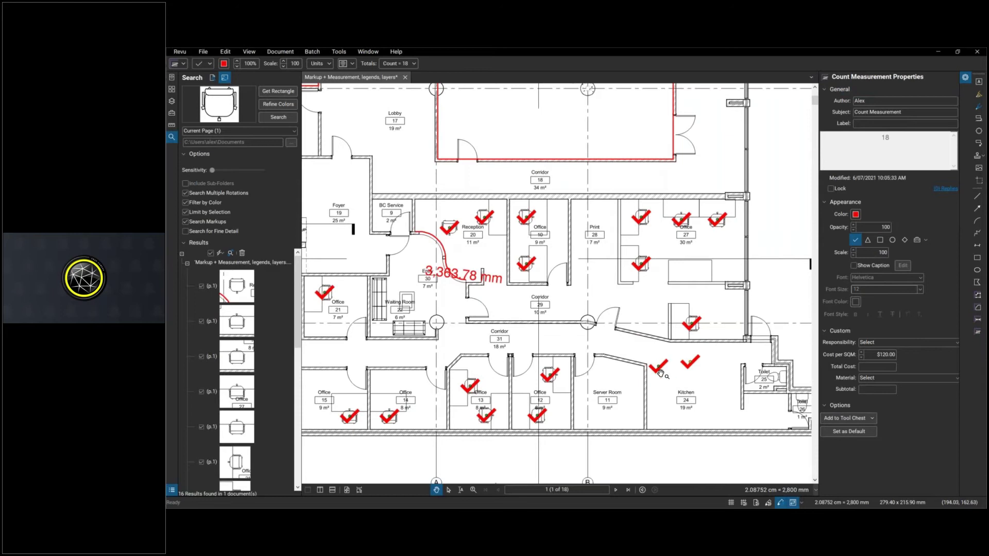
Remove the two extra Kitchen 24 markers from the count group and delete the remaining checkmark count.
scroll(657, 374, "up", 1)
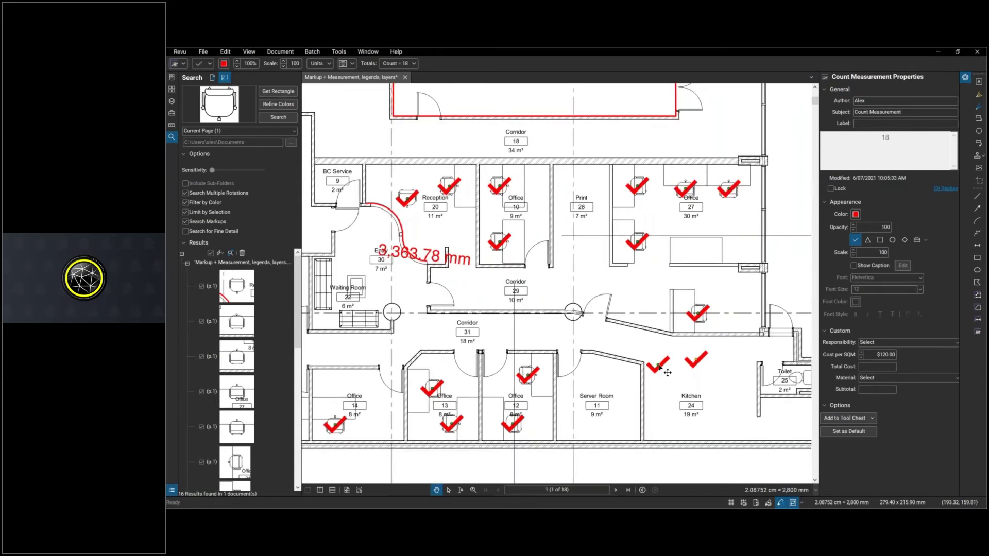
right_click(659, 365)
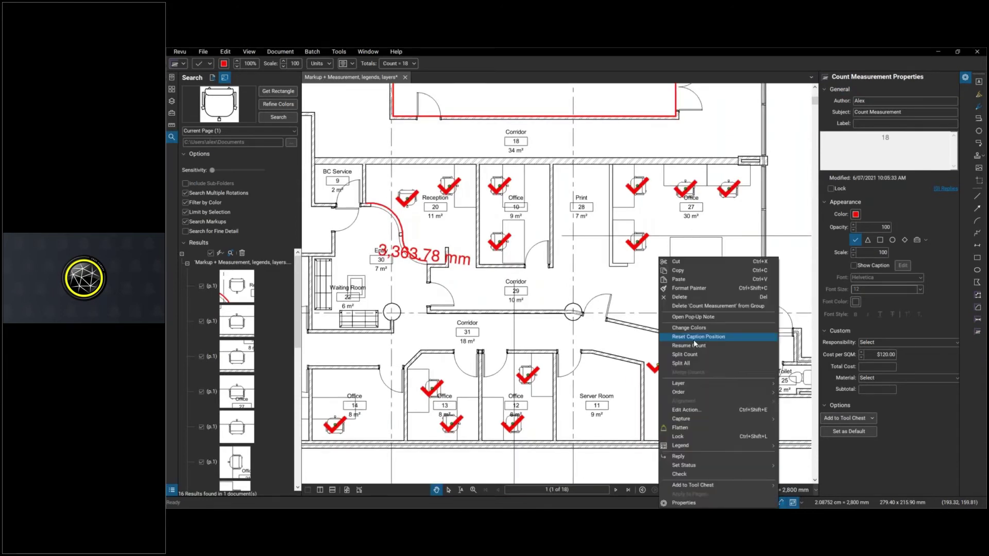
left_click(709, 307)
right_click(698, 366)
left_click(736, 308)
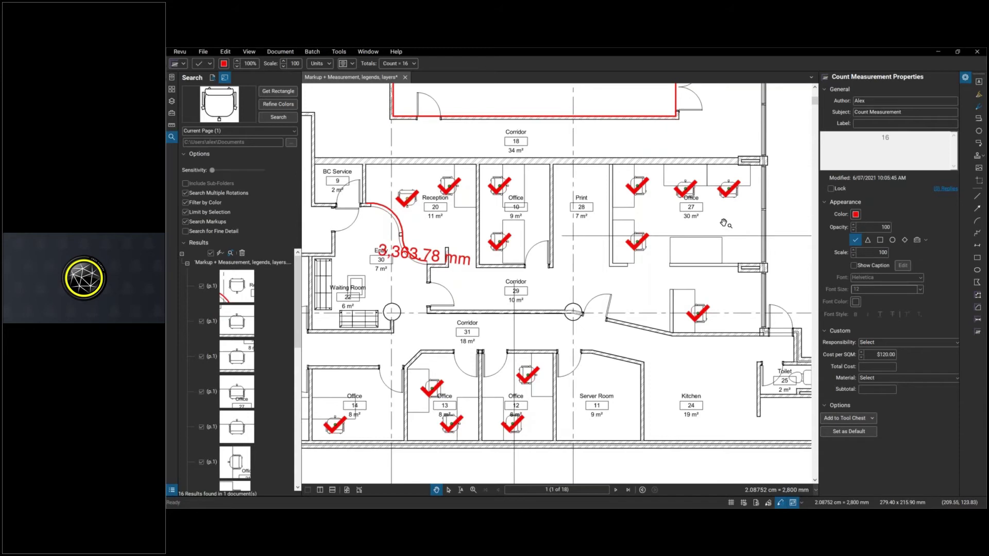
left_click(605, 342)
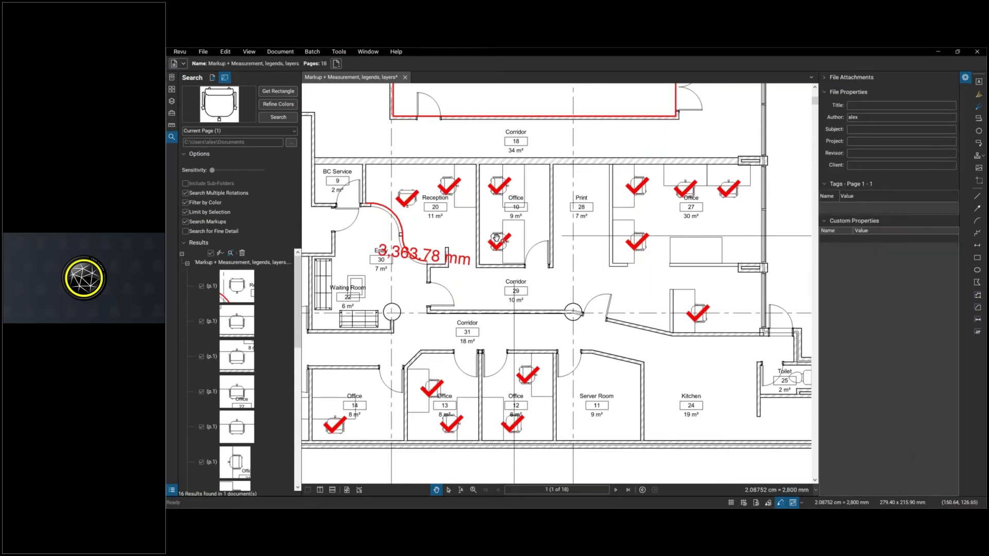
left_click(507, 250)
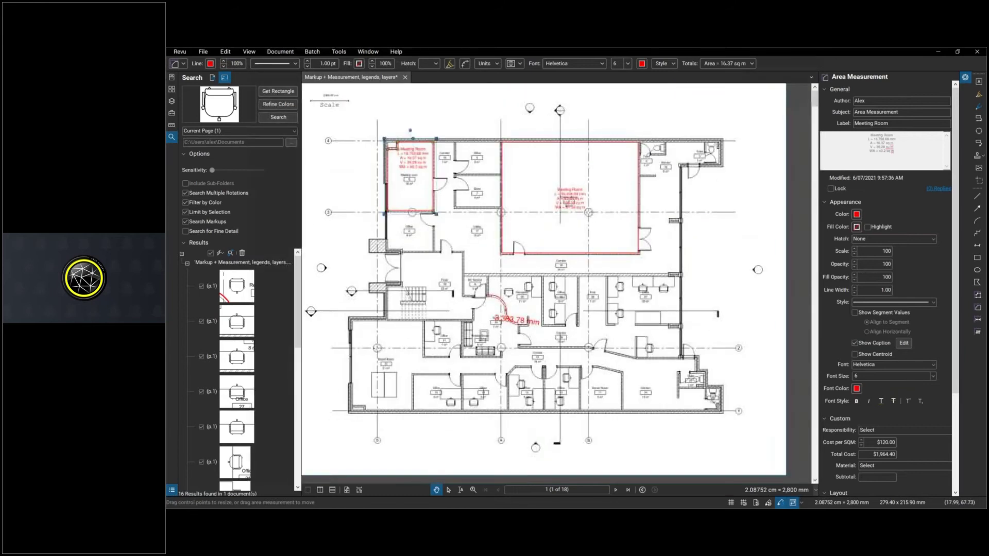
Create a count tool from the second chair snapshot in the Webinar tool set.
left_click(172, 113)
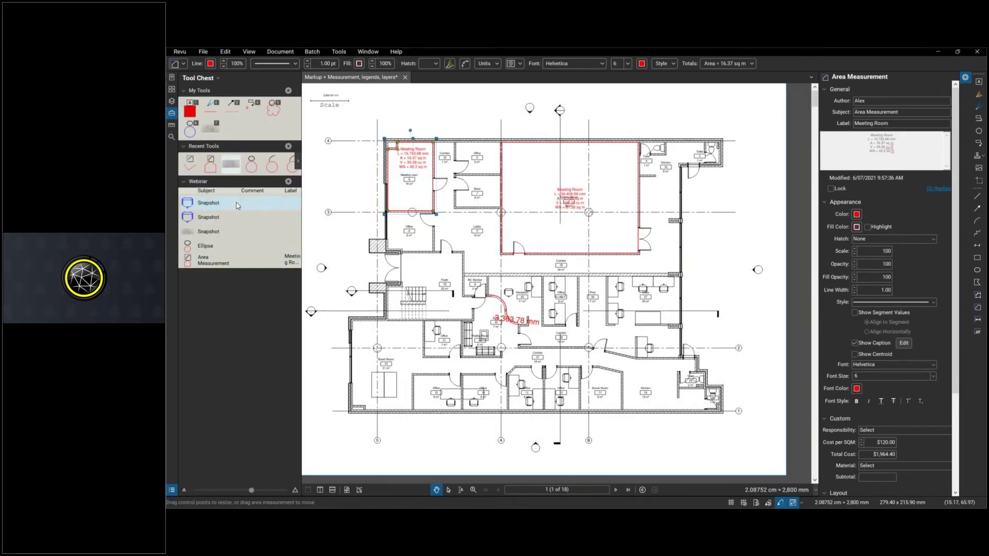
right_click(206, 218)
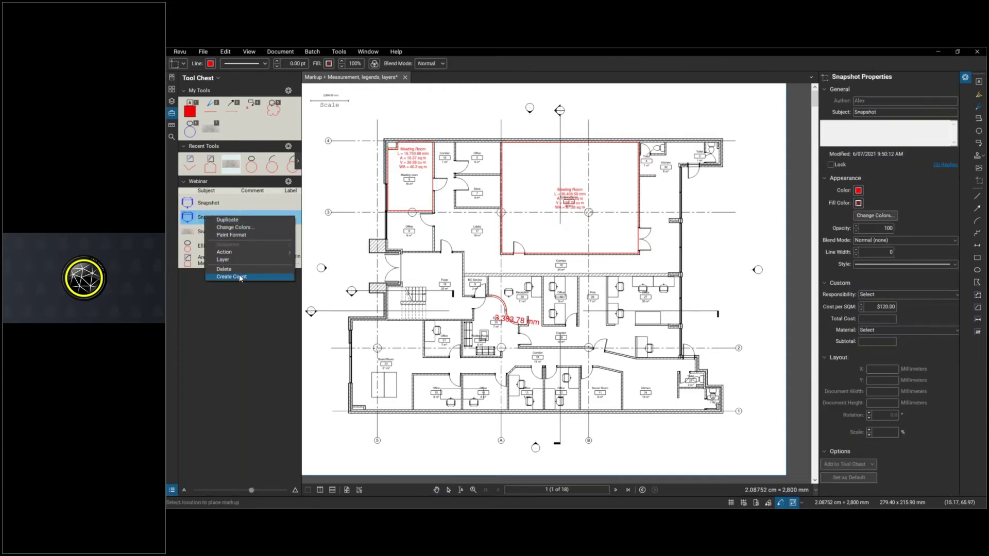
left_click(240, 277)
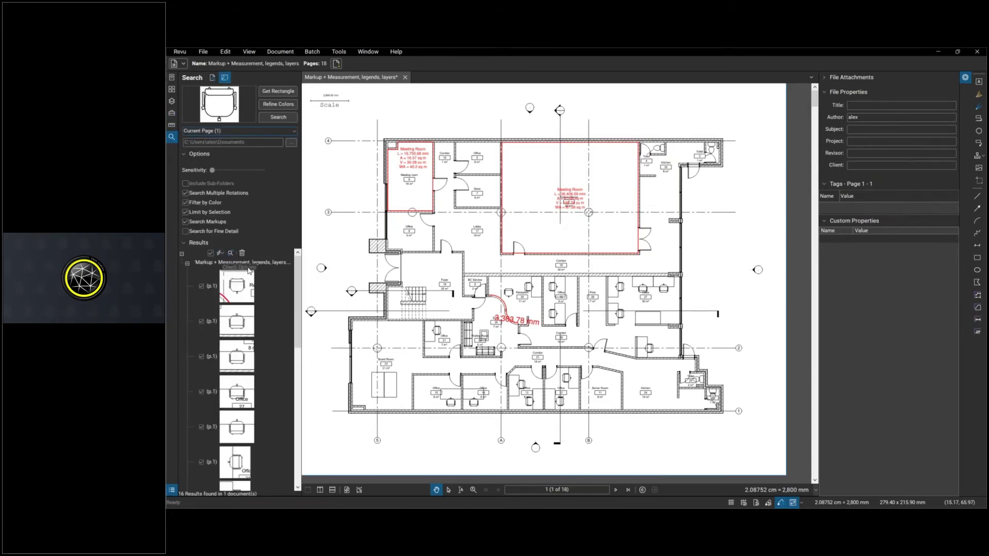
Apply the Webinar set's custom chair count measurement to all checked search results.
left_click(220, 252)
mouse_move(246, 283)
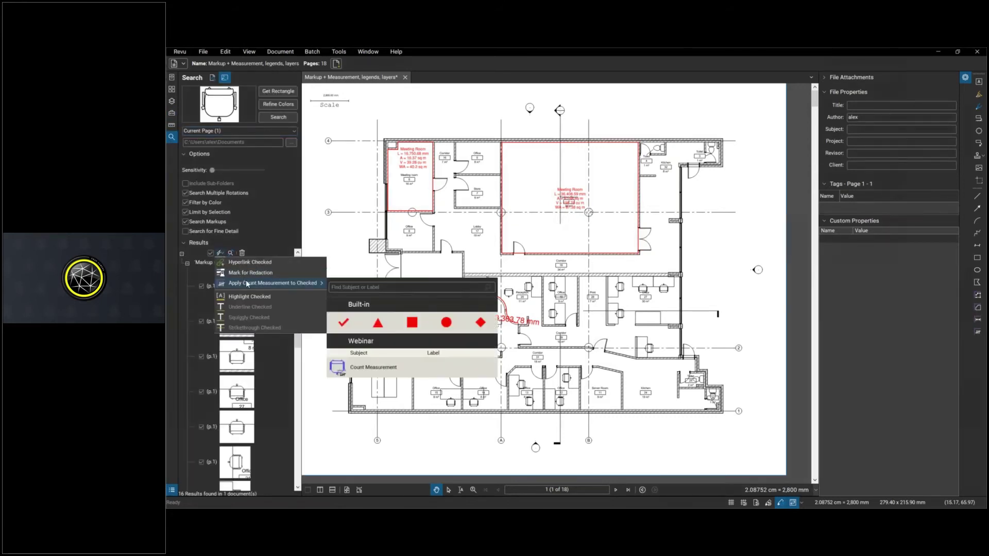
left_click(369, 369)
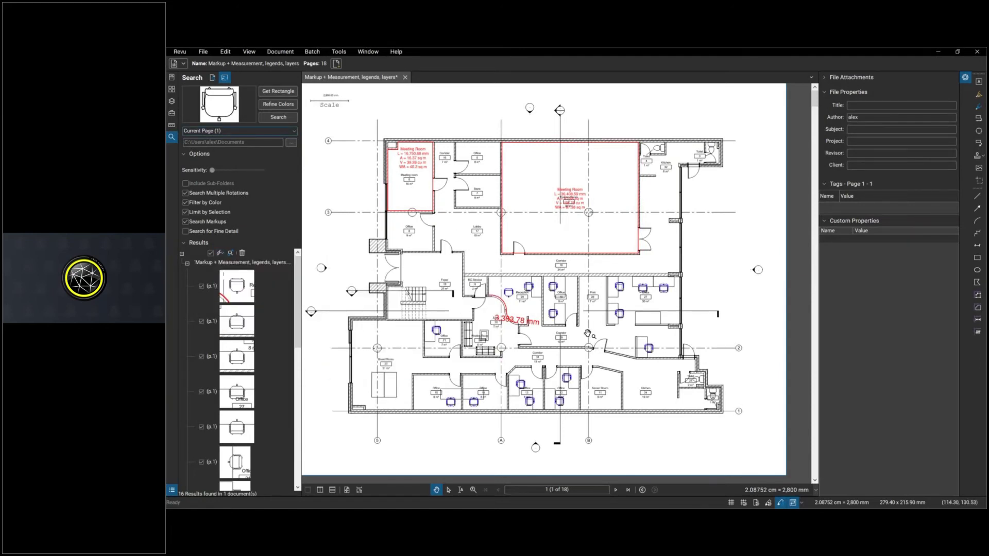
scroll(542, 285, "up", 3)
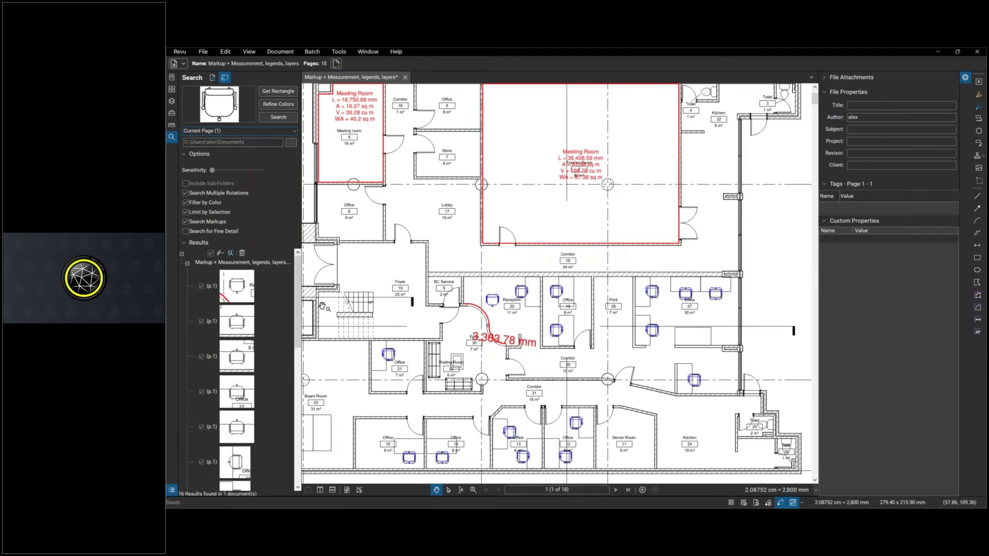
scroll(477, 373, "down", 3)
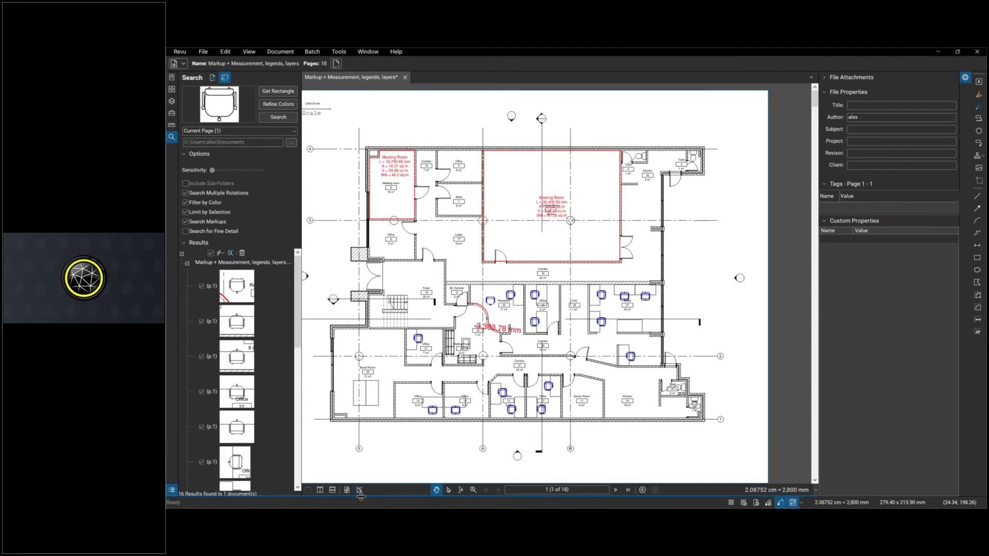
Expand the Markups List and open the custom columns in its column management settings.
left_click_drag(391, 495, 408, 342)
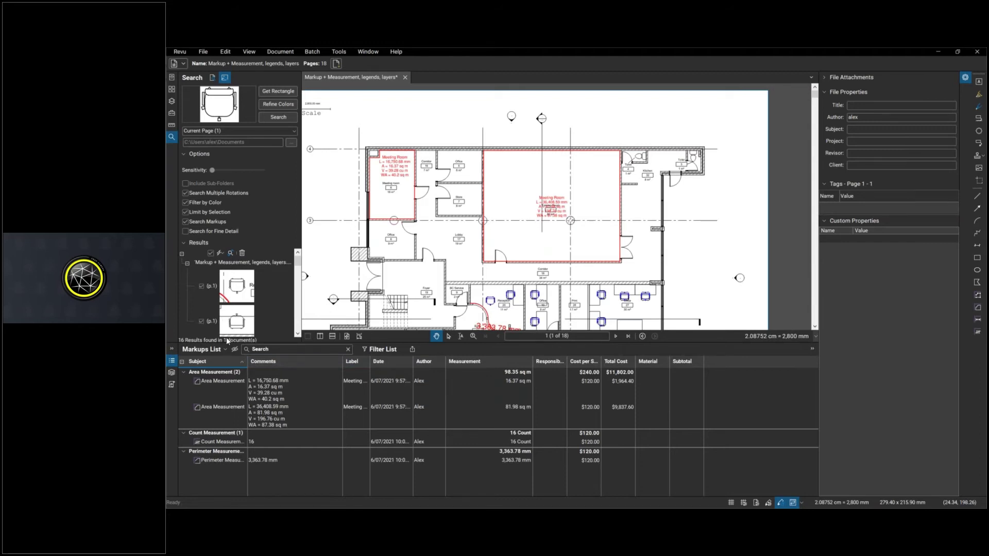
left_click(221, 350)
mouse_move(215, 360)
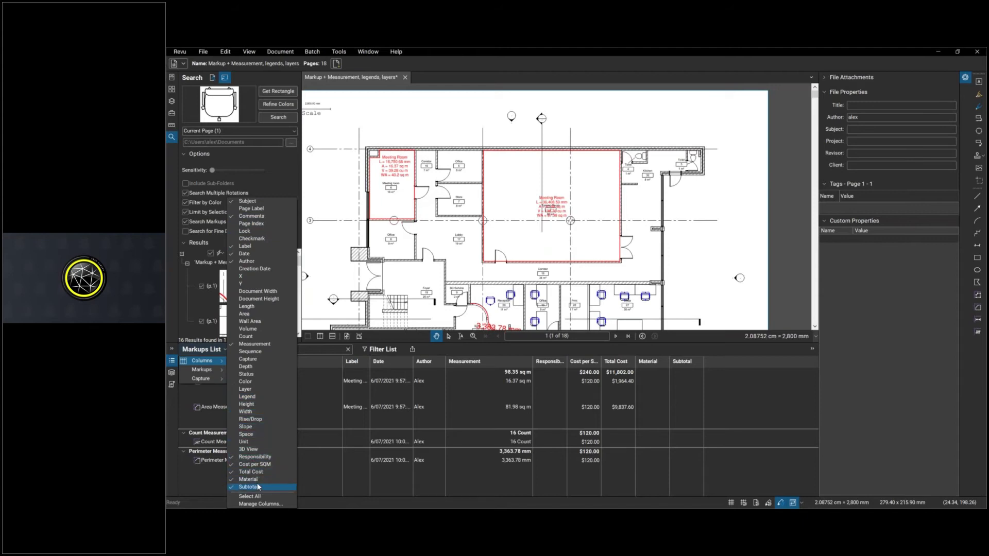
left_click(251, 504)
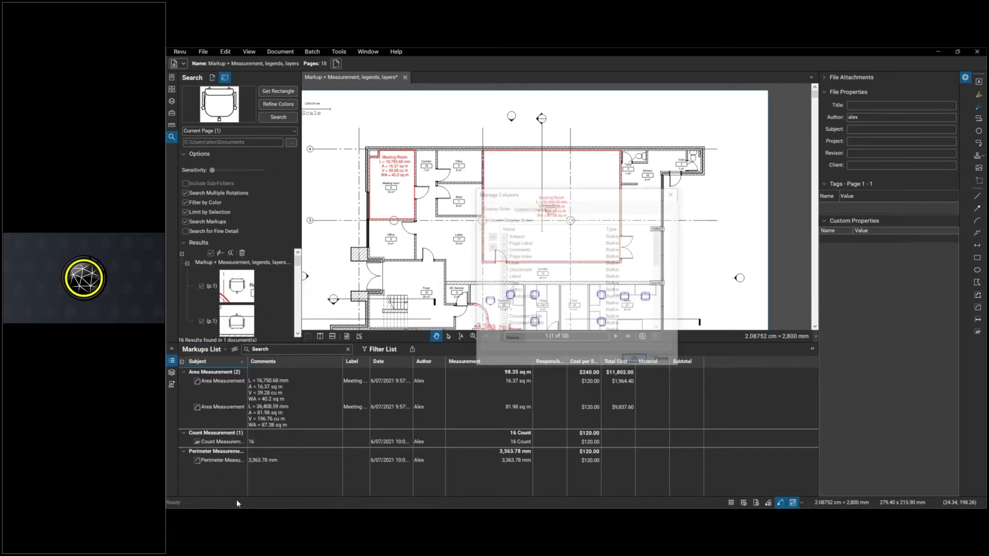
left_click(529, 207)
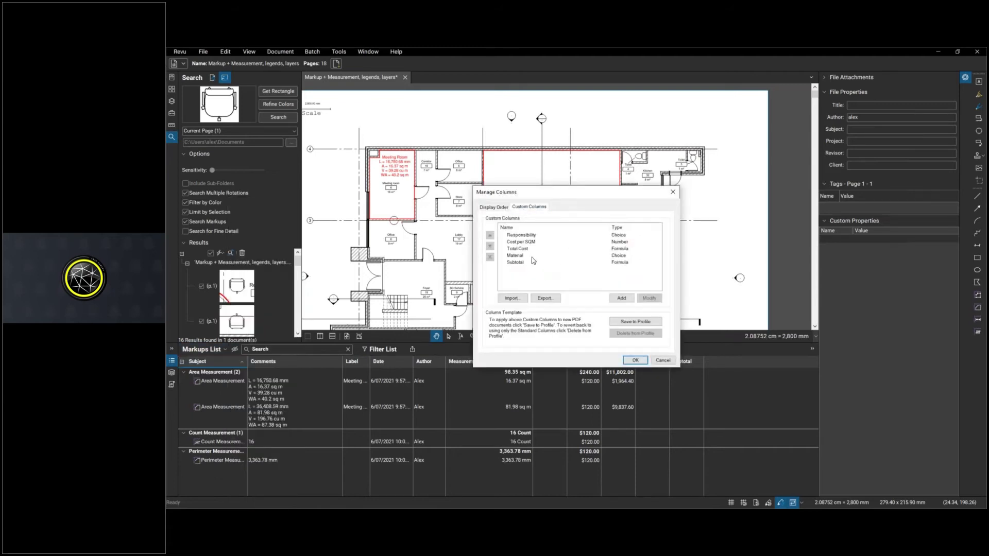
Check which types are available for a new custom column, and close column management without adding one.
left_click(531, 256)
key("Up")
key("Up")
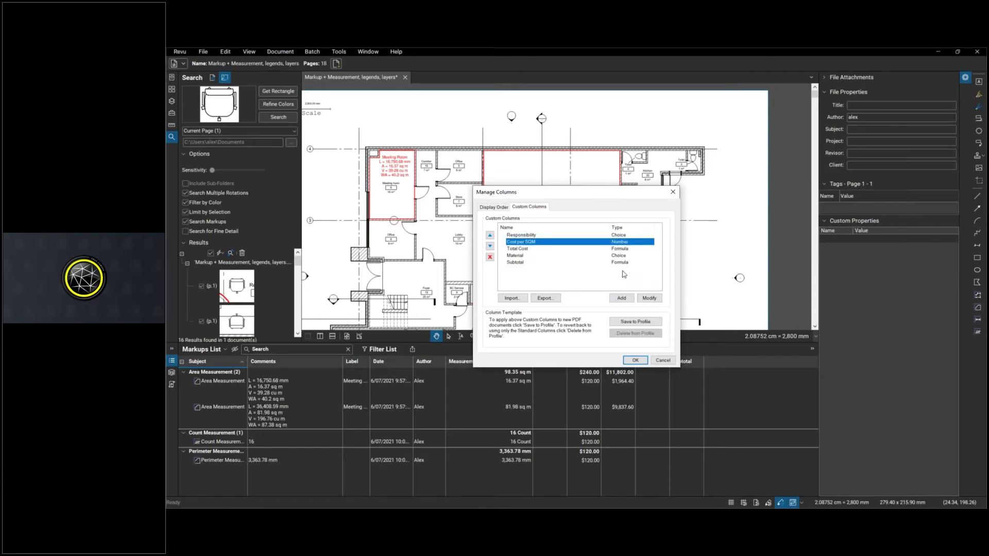
left_click(621, 299)
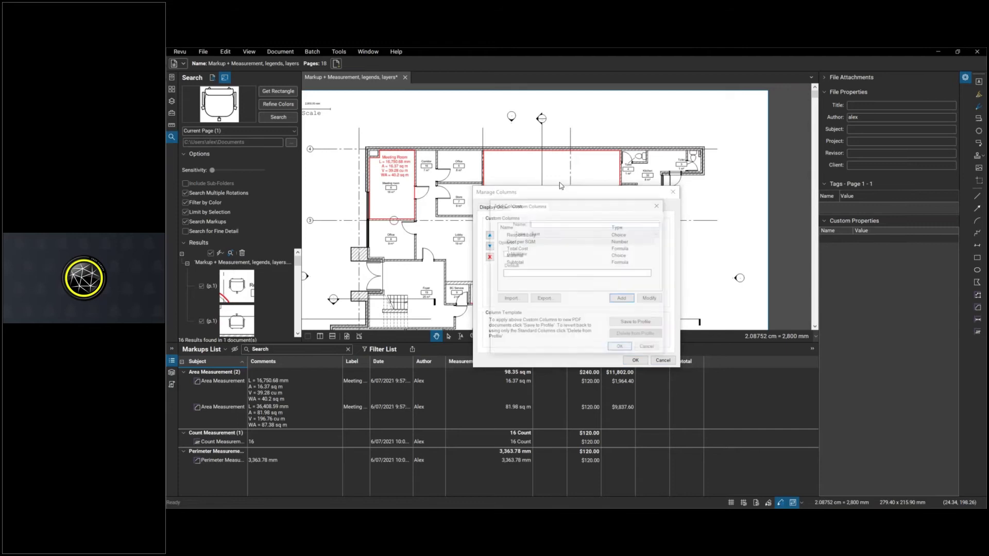
left_click(548, 233)
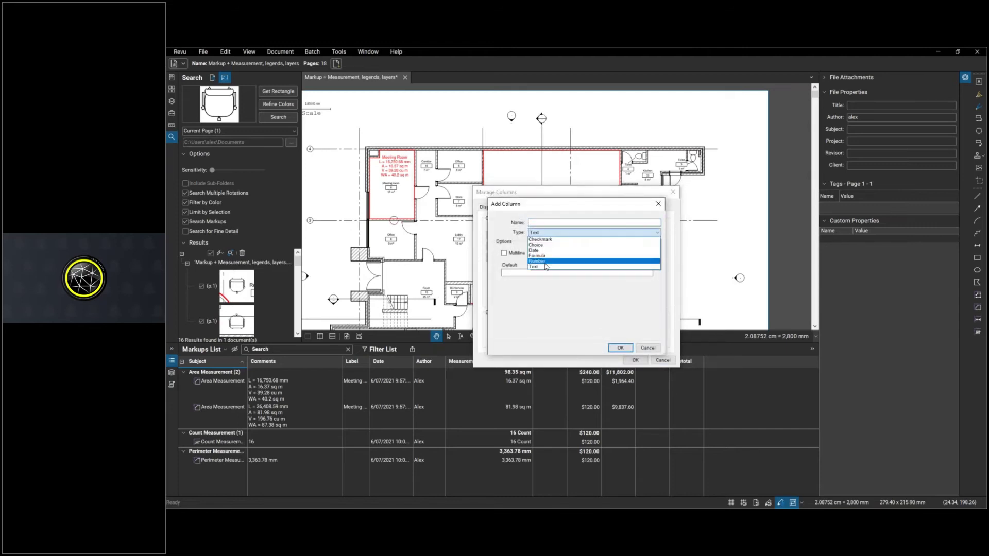
left_click(546, 293)
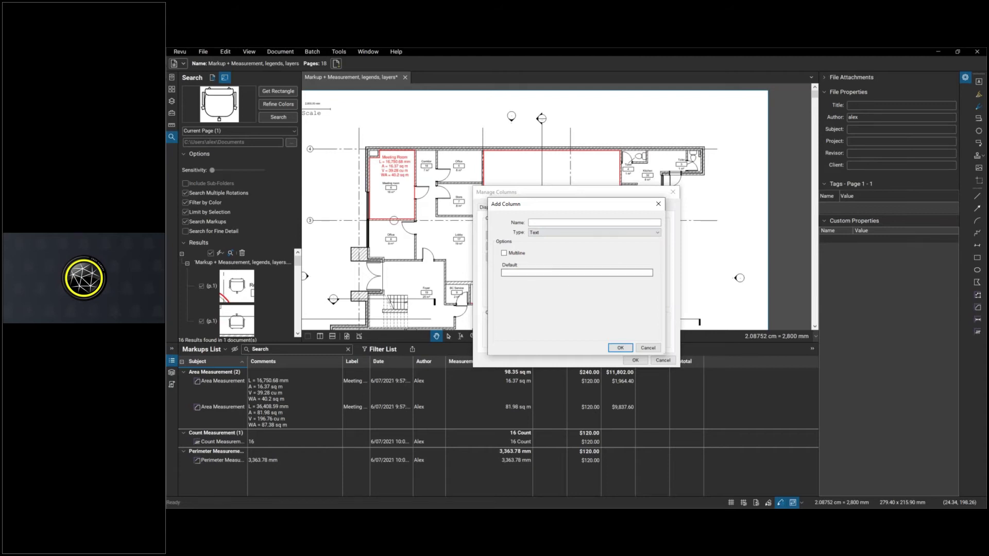
left_click(658, 203)
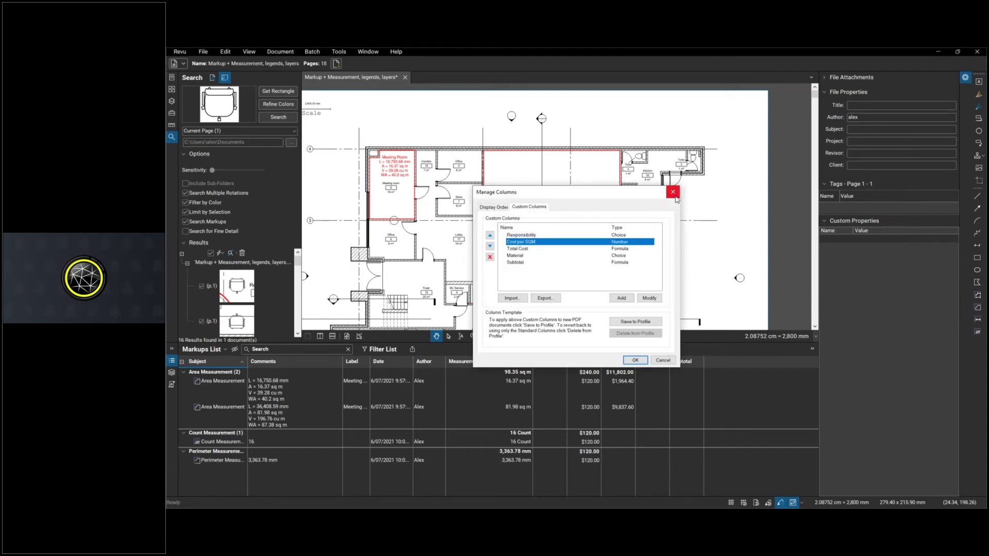
left_click(674, 195)
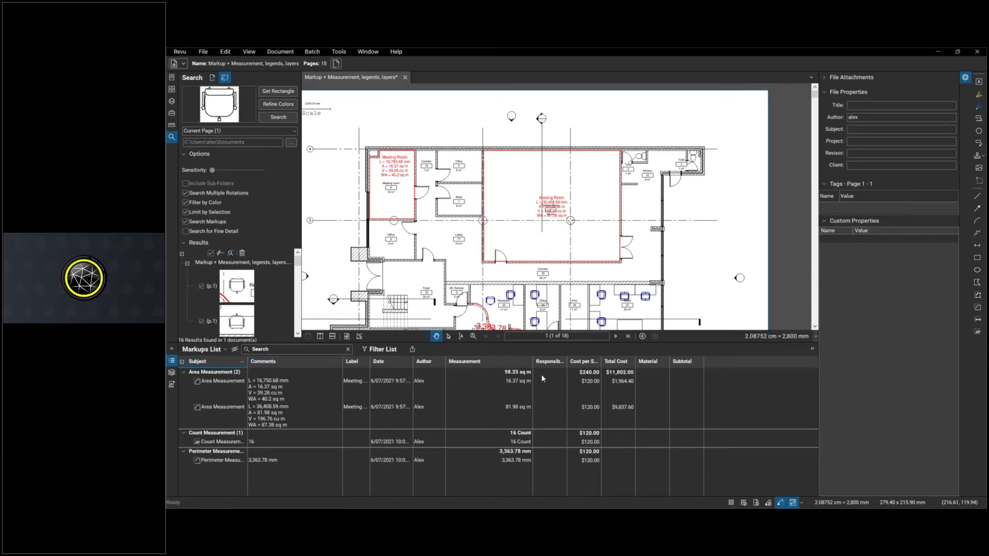
Group the Markups List by author, by label and back by subject, and view the available summary export formats.
left_click(430, 361)
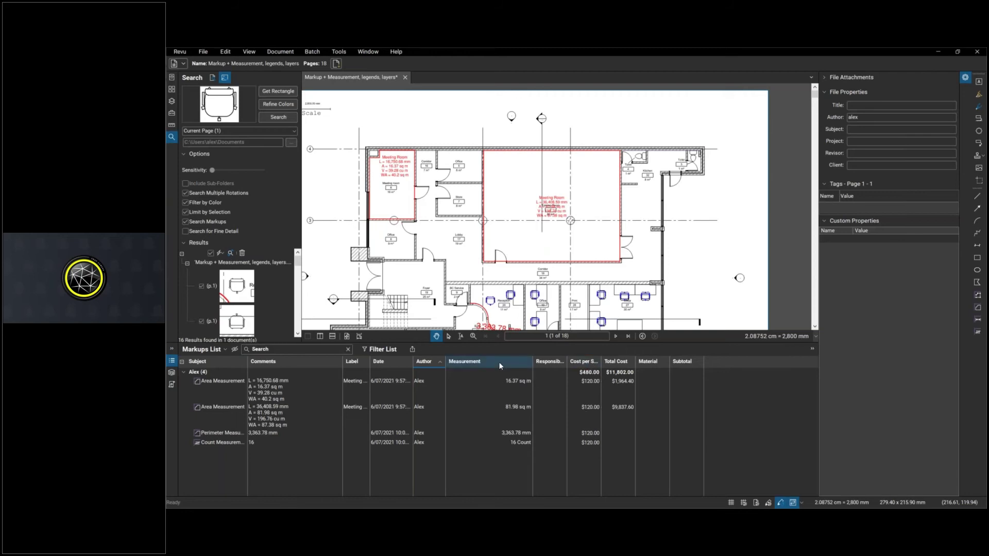
left_click(352, 364)
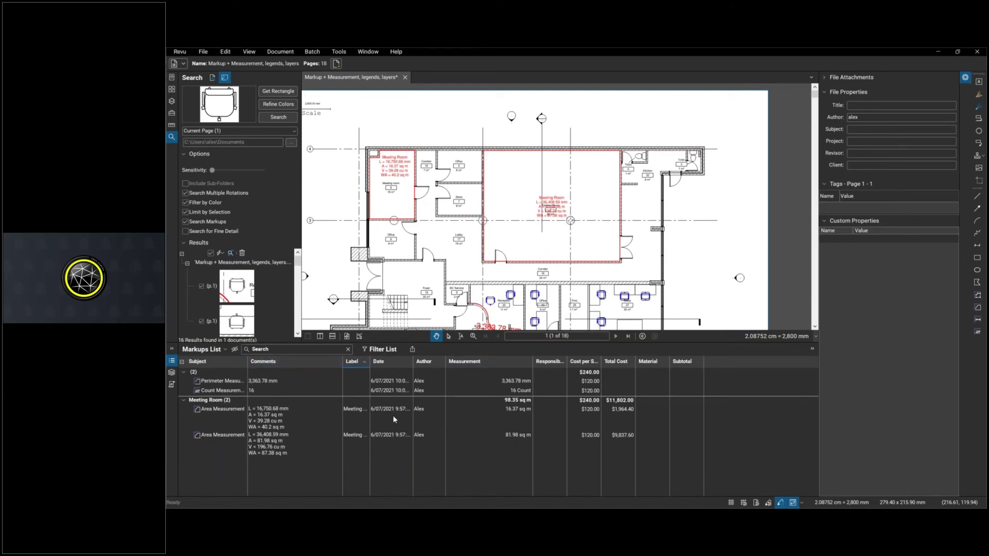
left_click(214, 363)
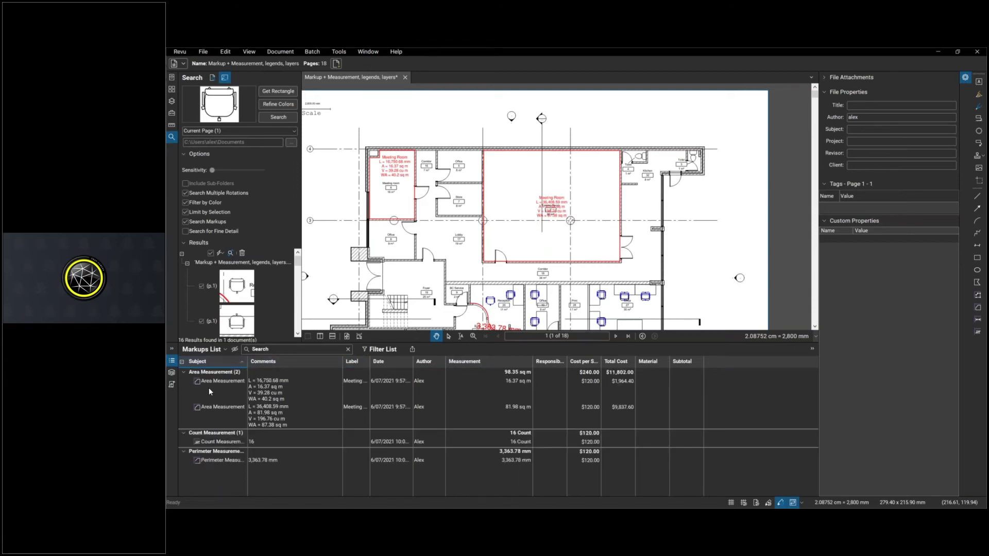
left_click(412, 349)
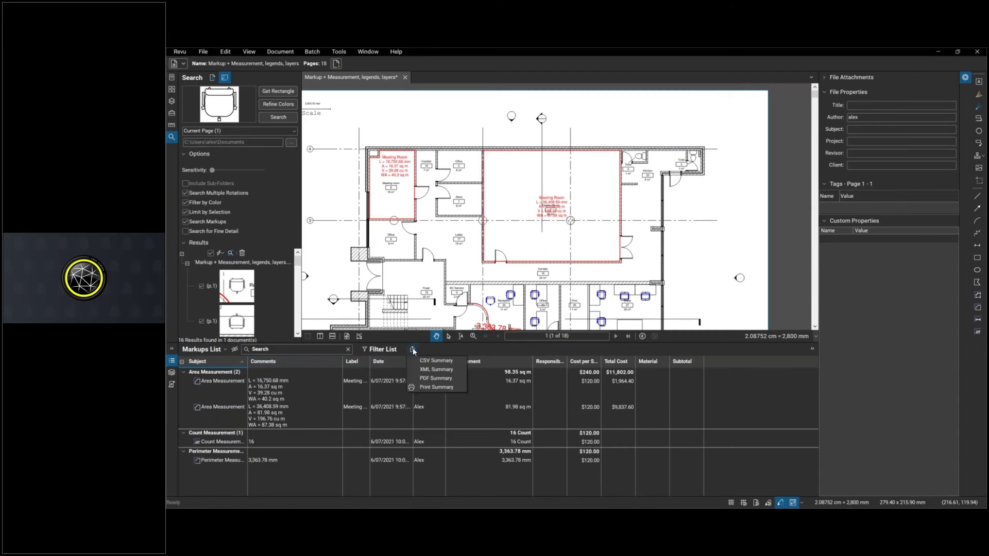
left_click(425, 379)
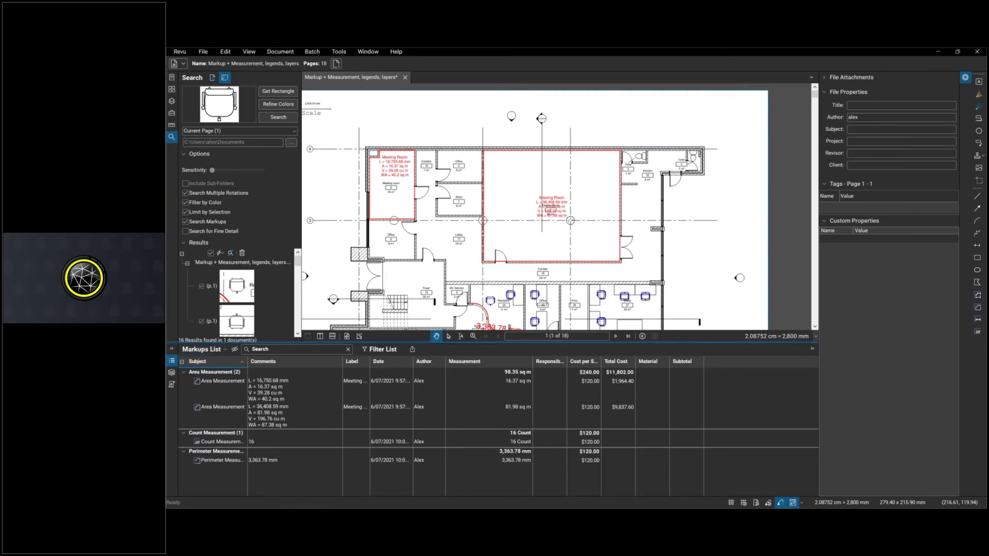
Turn on the Markups List column filters and select the first Meeting Room area measurement.
left_click(387, 351)
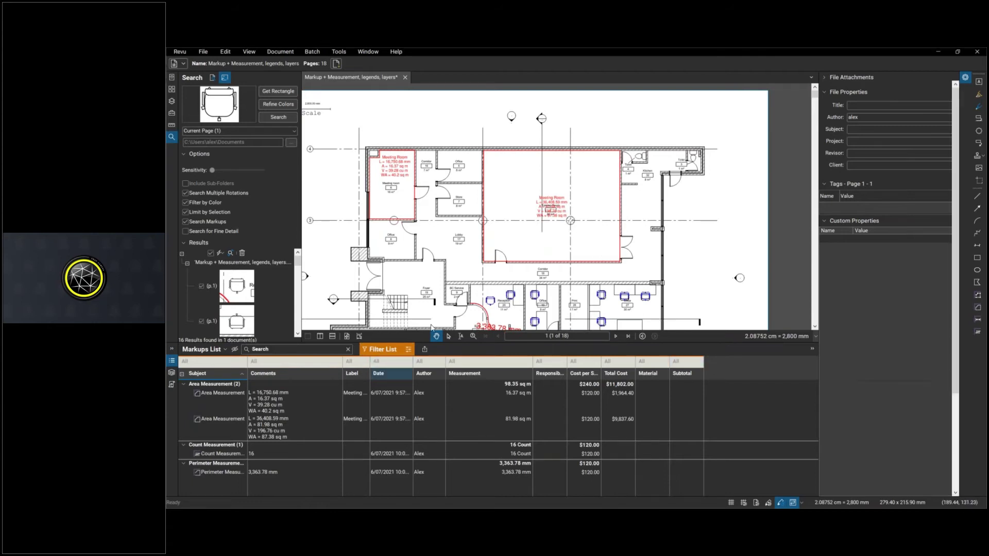
left_click(367, 394)
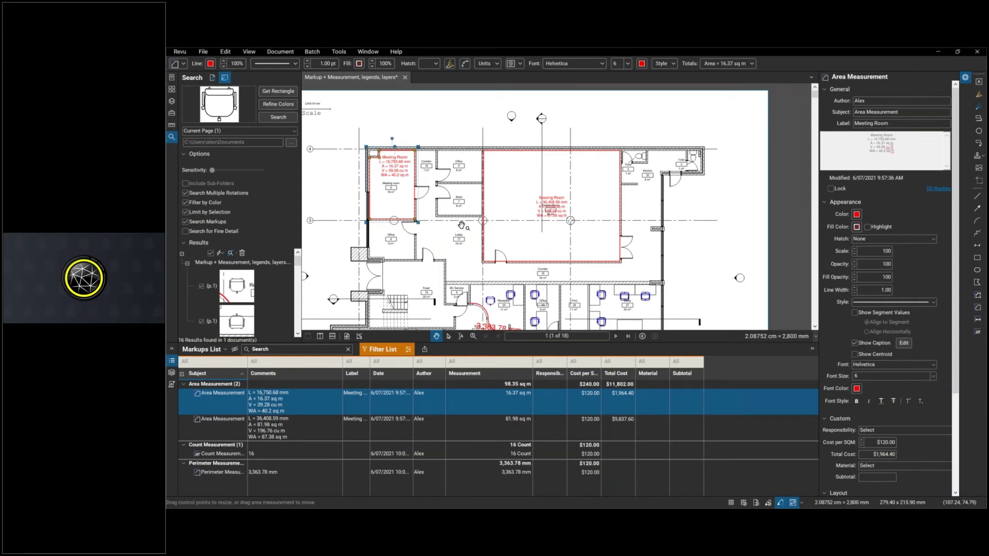
scroll(530, 290, "down", 1)
scroll(531, 289, "down", 2)
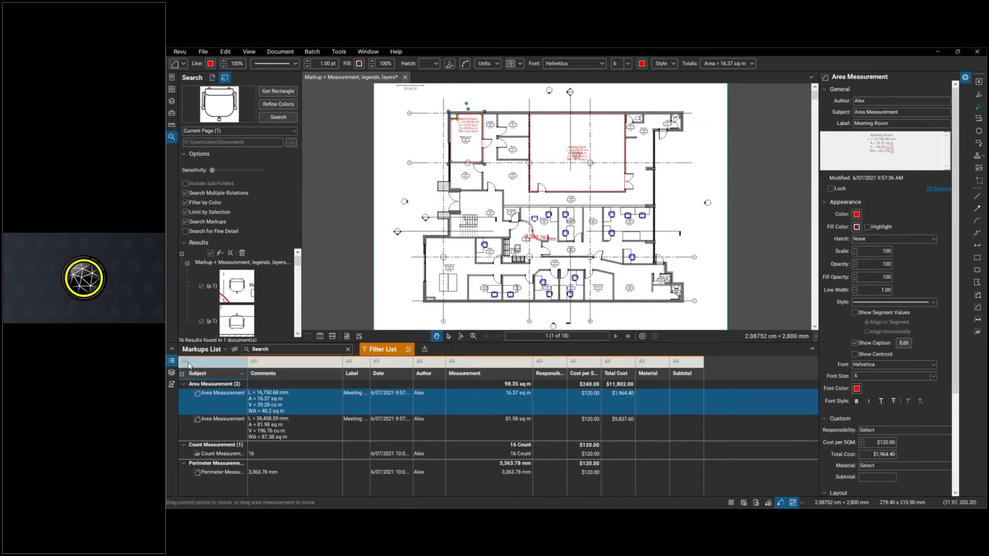
Collapse the Markups List and close the Markup + Measurement, legends, layers document.
left_click(172, 362)
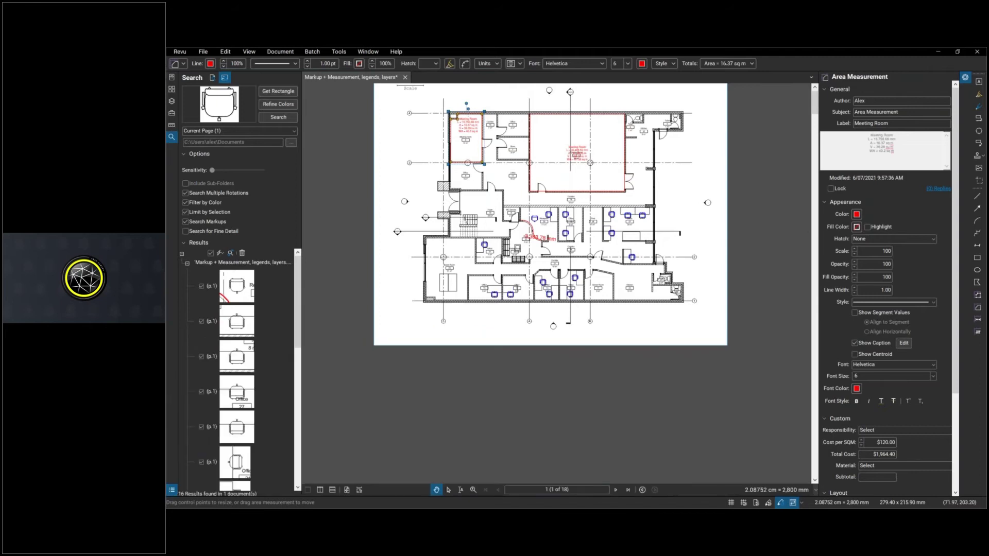
left_click(172, 491)
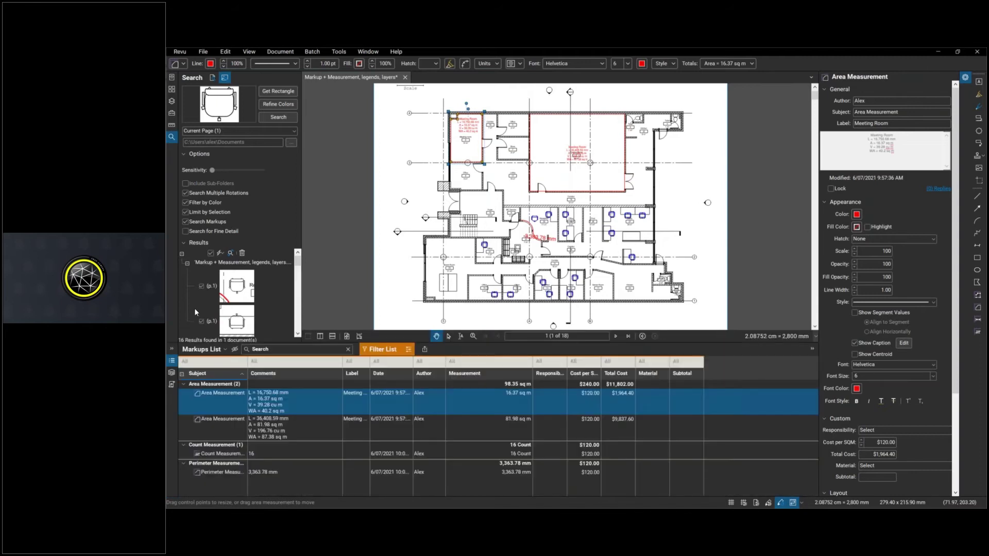
left_click(172, 363)
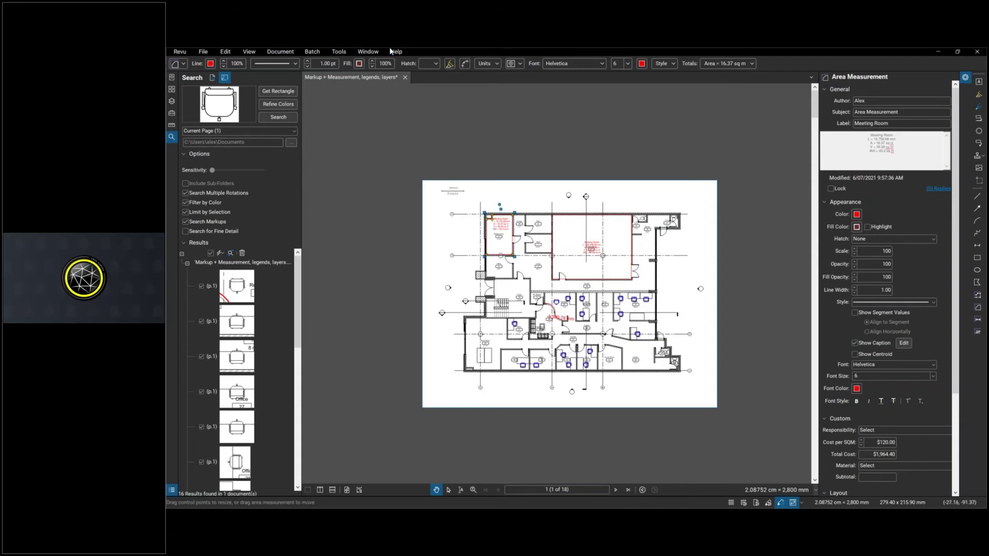
left_click(405, 77)
left_click(628, 322)
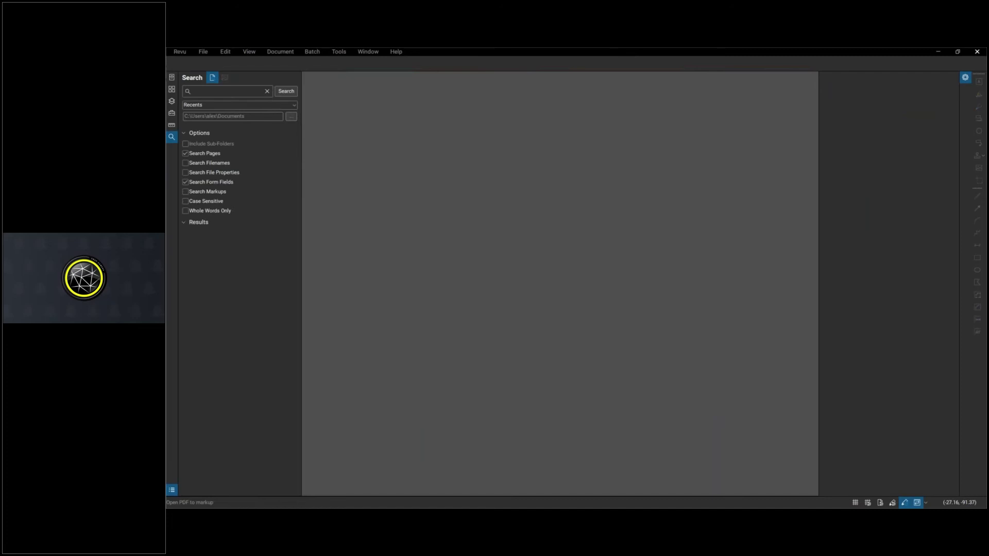
Open A1.1.0 - 1ST FLOOR REFERENCE PLAN and its REV1 version, and view both drawings, ending on the original.
left_click_drag(397, 221, 415, 223)
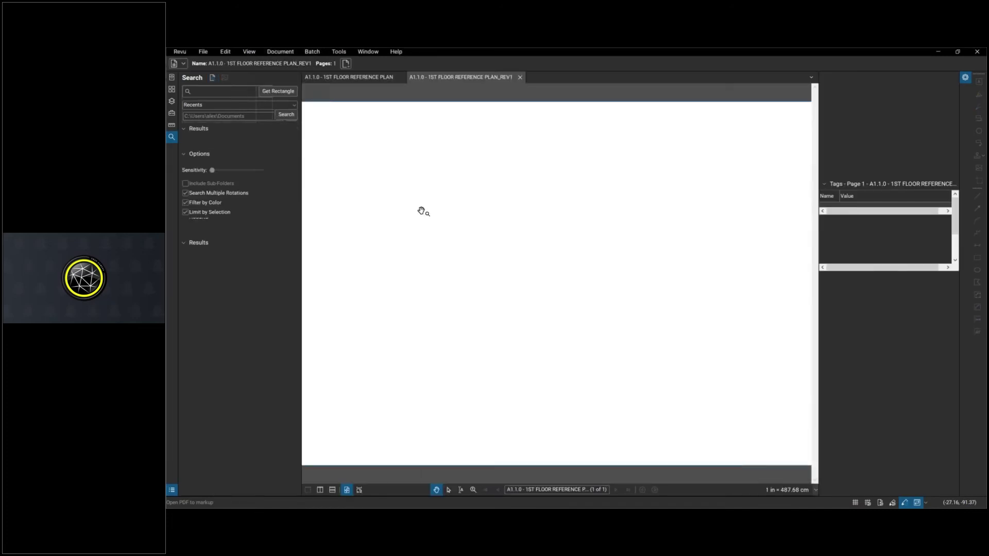
left_click(379, 75)
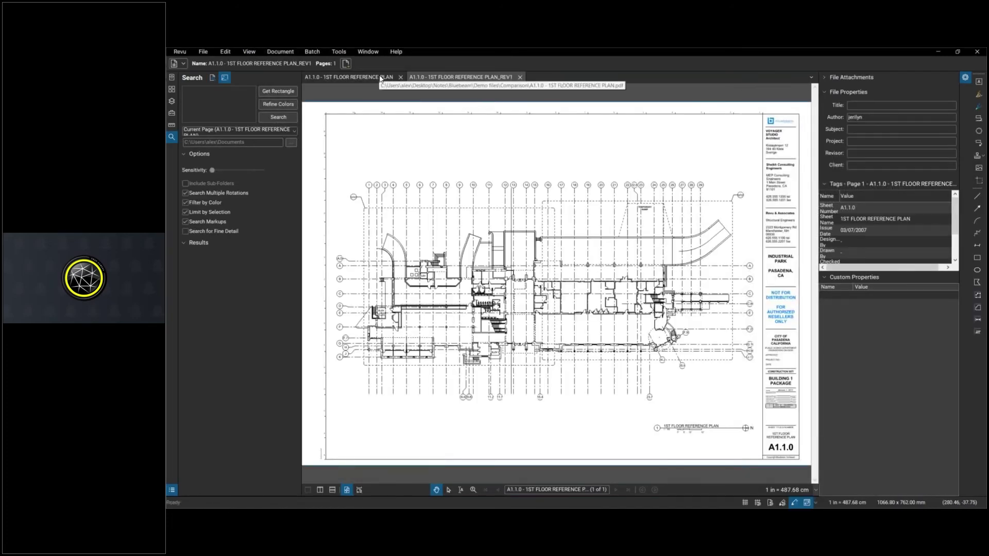
left_click(434, 79)
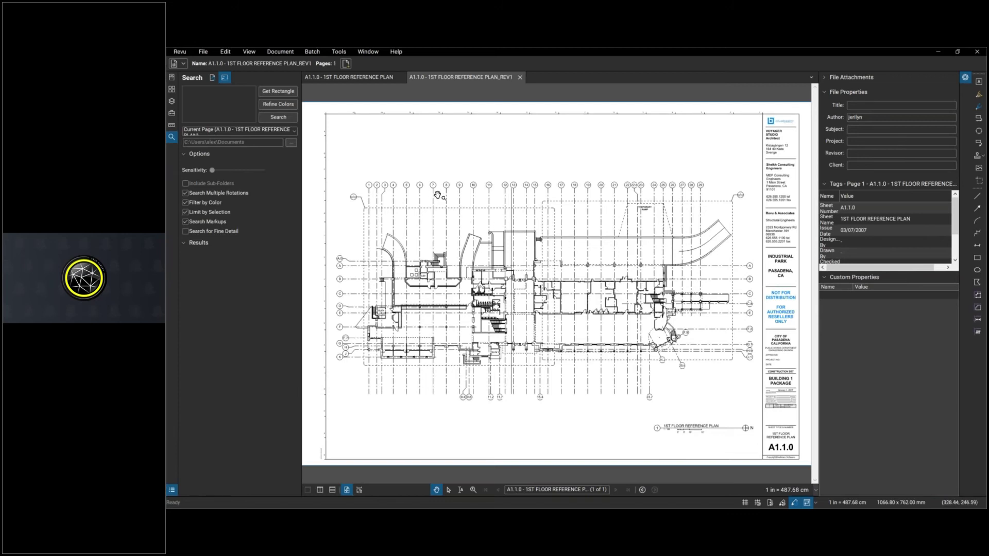
left_click(369, 78)
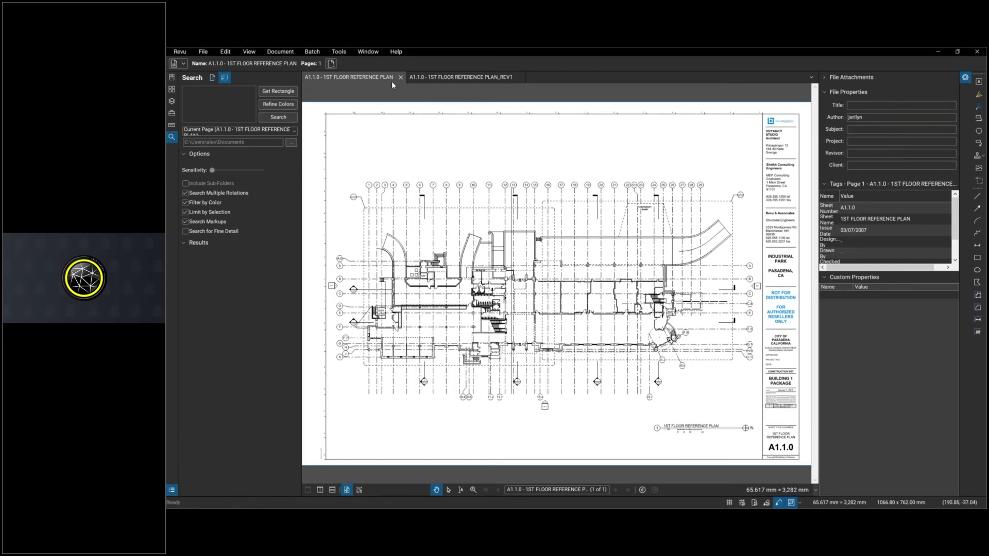
Compare the original 1st floor reference plan as Document A with REV1 as Document B, using the synchronized split-screen view.
left_click(285, 54)
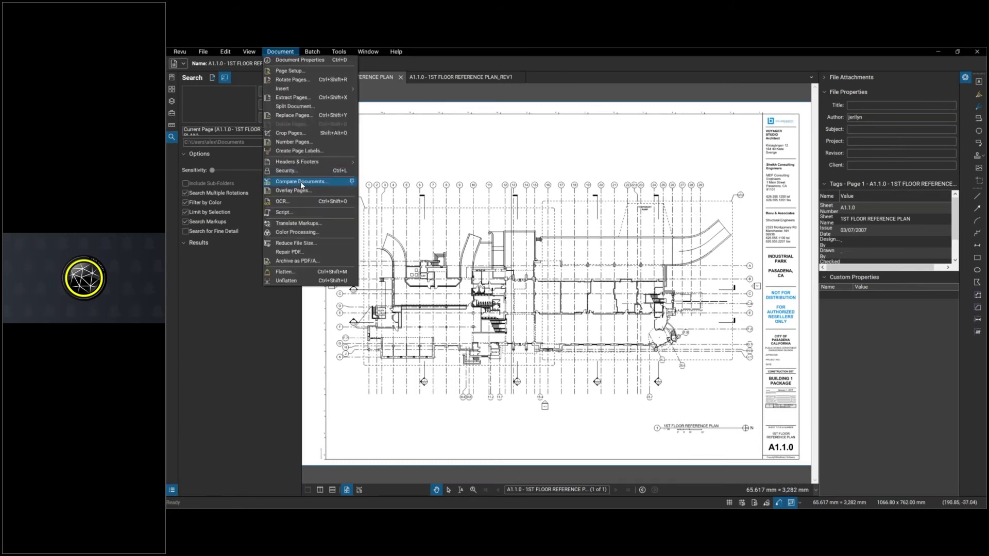
left_click(301, 182)
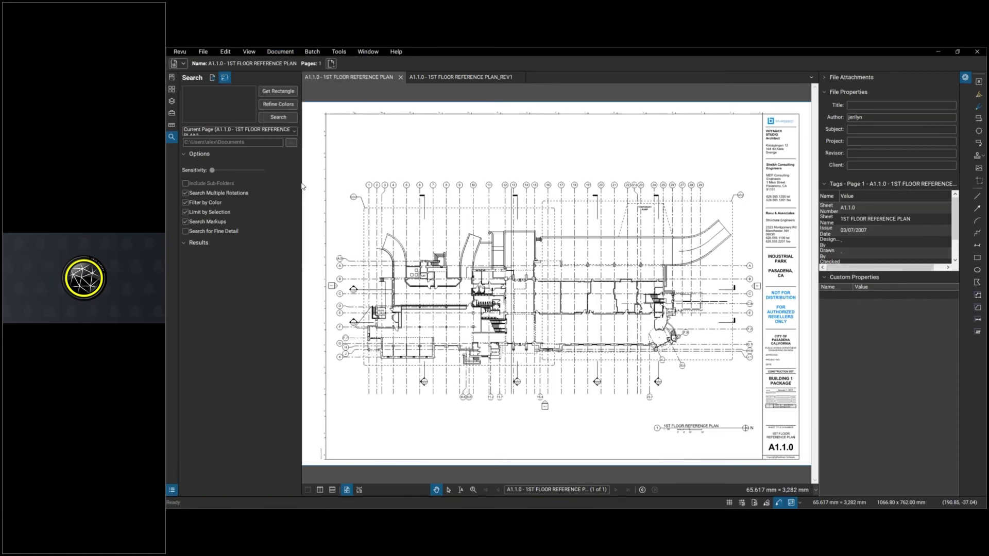
triple_click(565, 213)
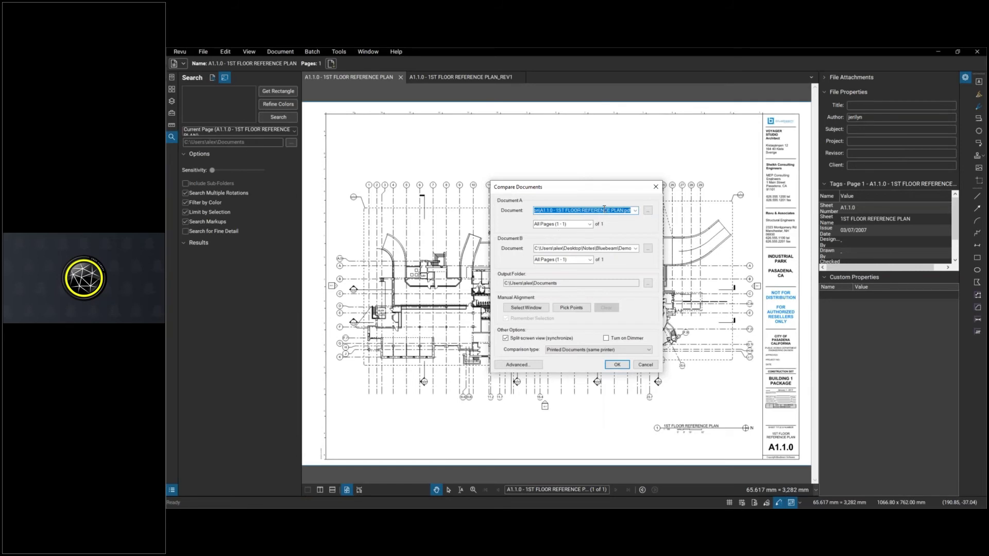
triple_click(592, 248)
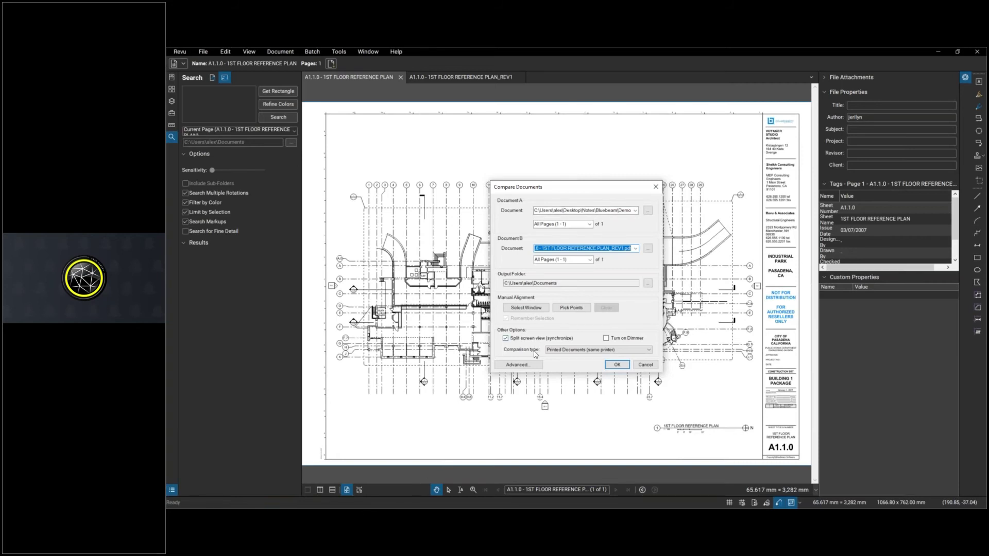
left_click(609, 367)
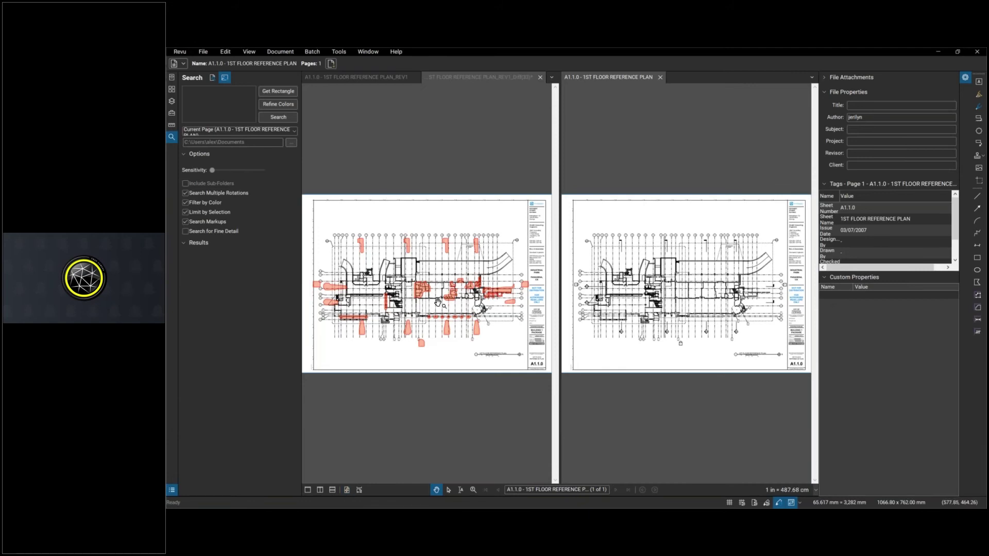
Examine the clouded differences on the REV1 comparison drawing against the original plan in the split view.
scroll(437, 302, "up", 5)
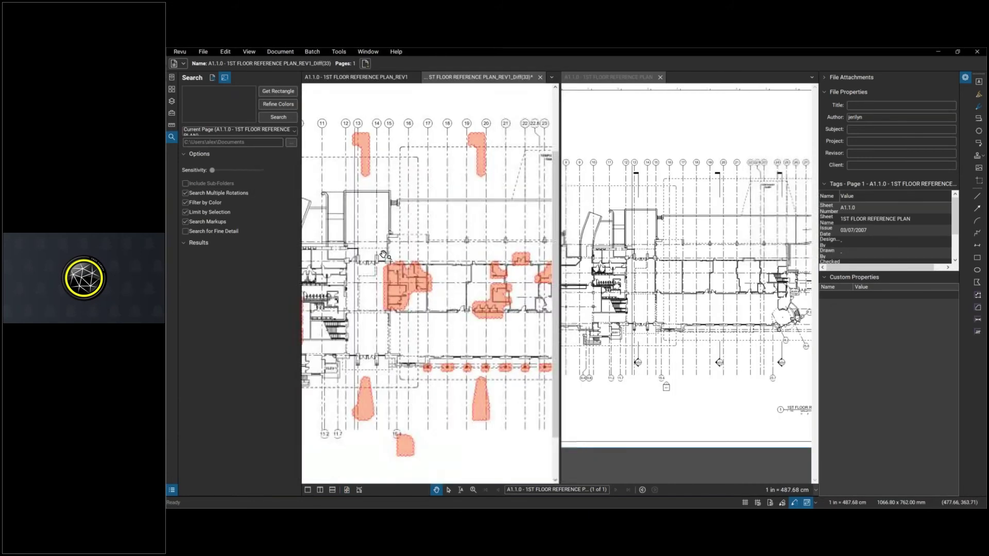
scroll(396, 302, "up", 4)
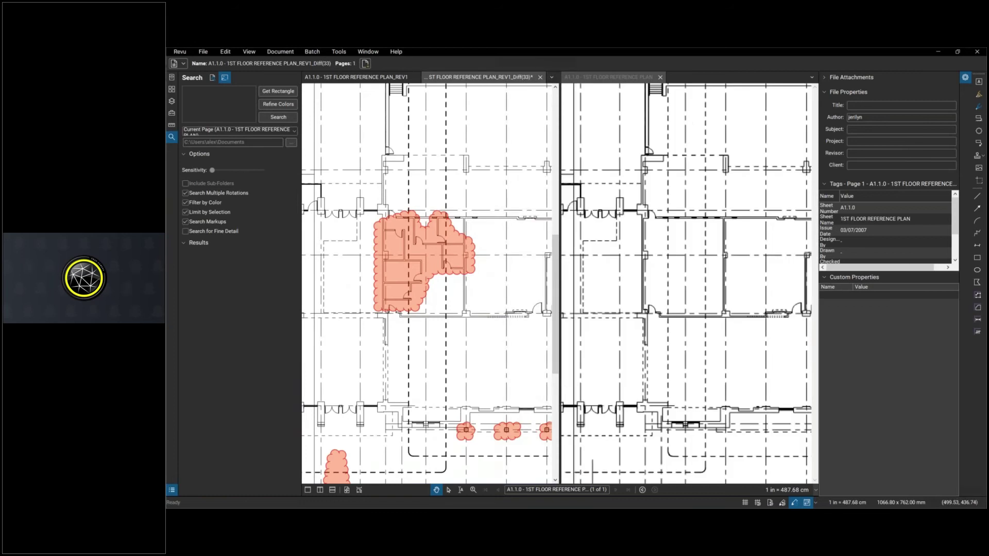
scroll(396, 302, "down", 5)
scroll(363, 370, "up", 5)
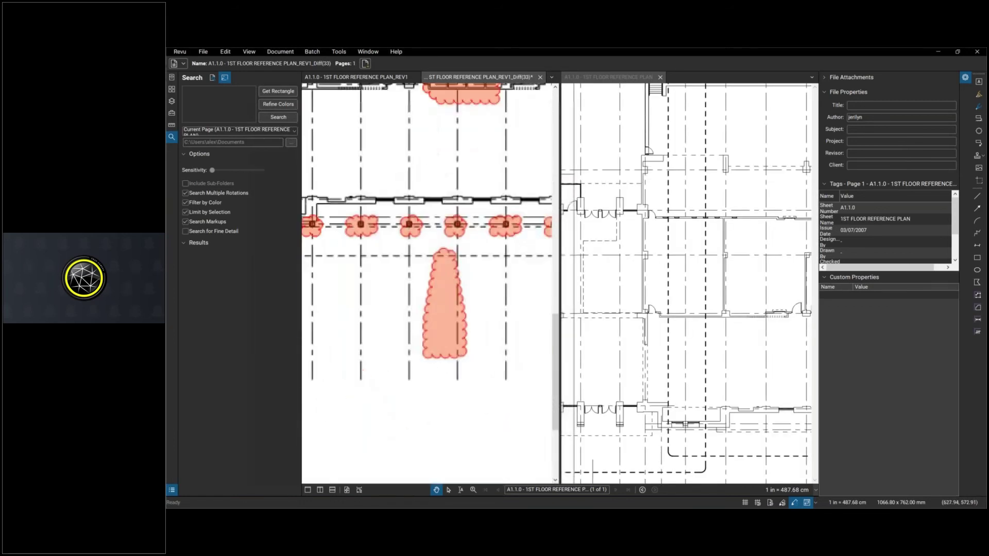
scroll(469, 370, "down", 3)
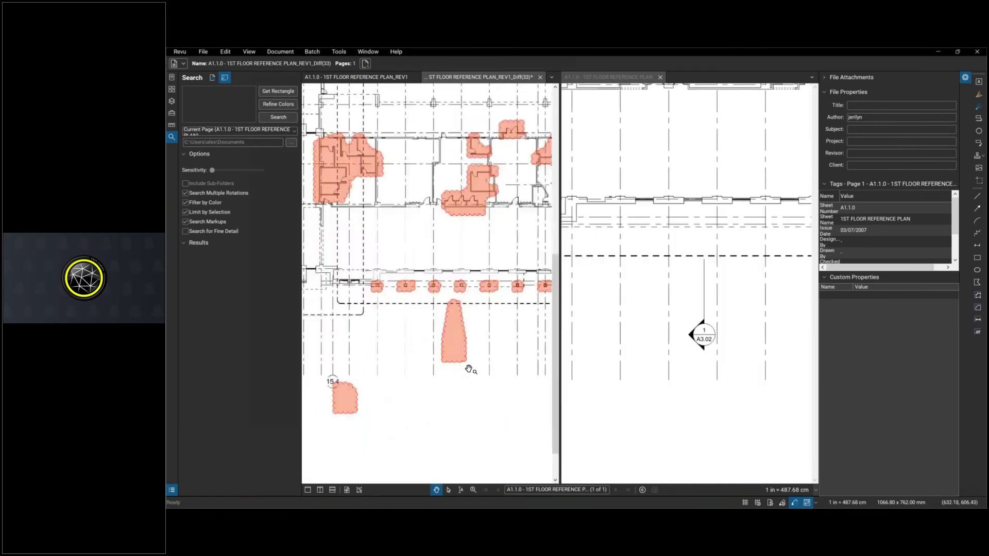
scroll(469, 370, "down", 6)
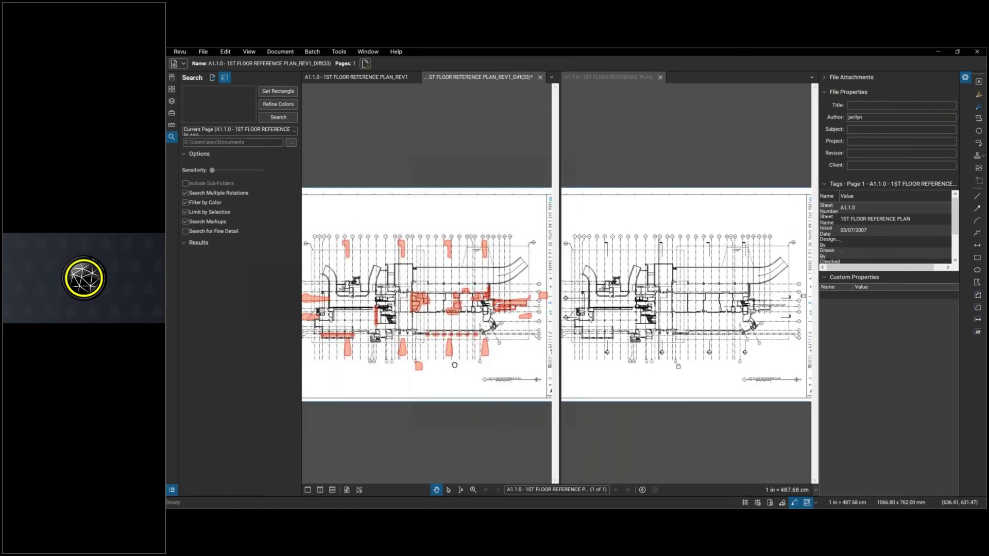
Expand the Markups List to review the Difference entries and show the summary export formats.
left_click(172, 490)
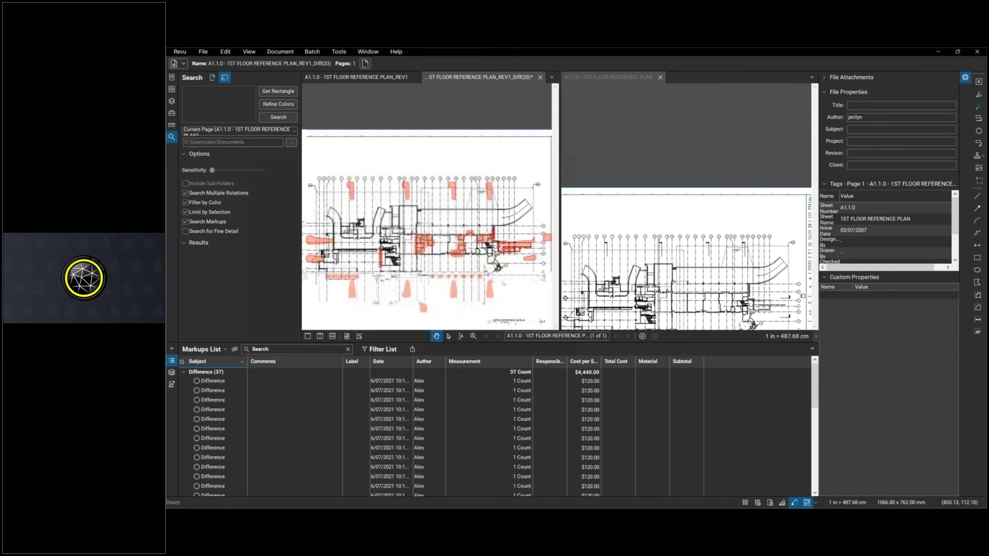
scroll(365, 436, "down", 8)
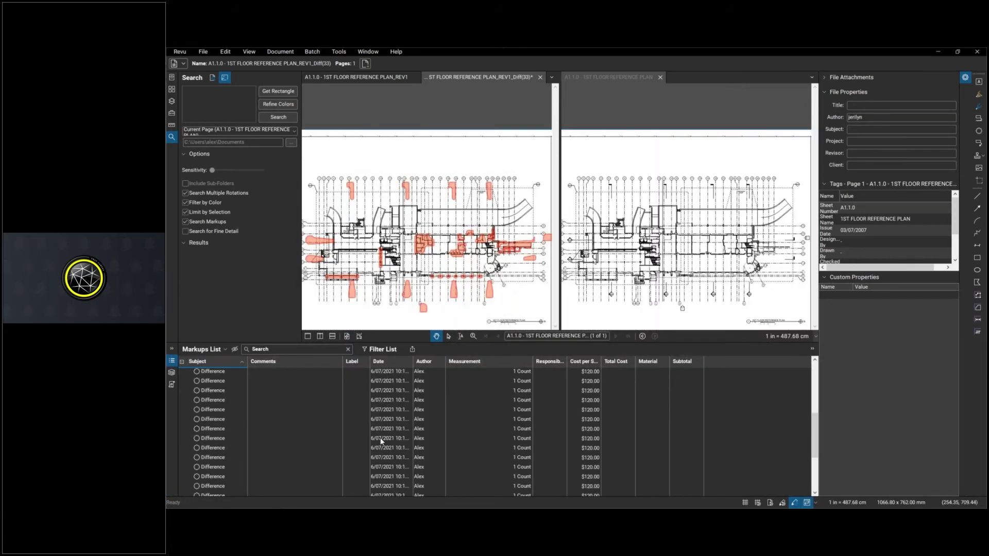
left_click(412, 350)
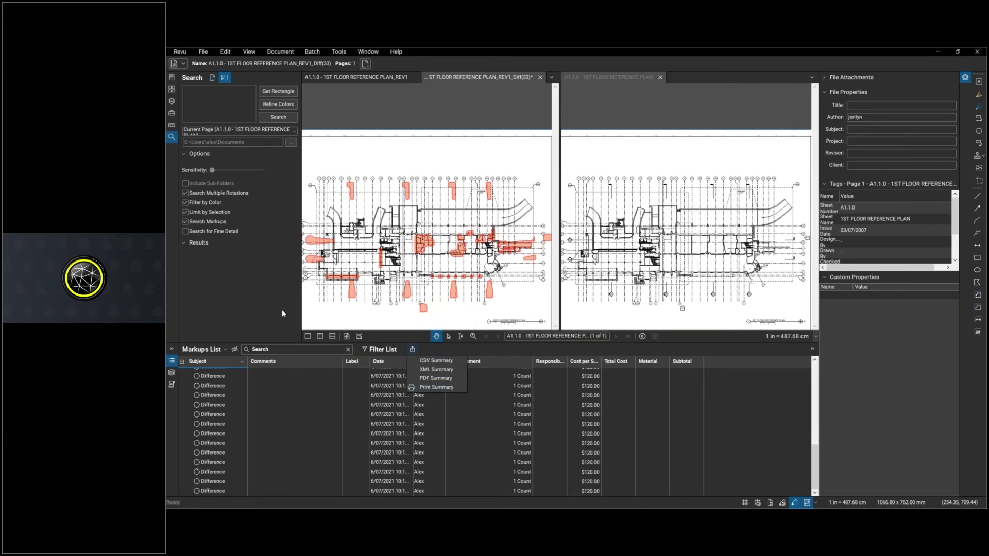
Hide the Markups List and look over the clouded differences across the floor plan in the synchronized view.
left_click(203, 349)
left_click(171, 361)
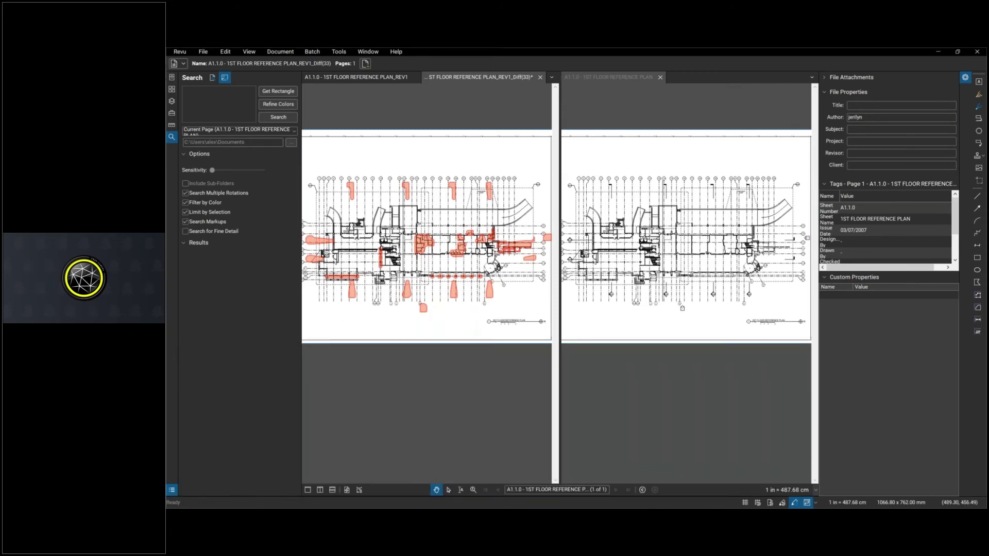
scroll(412, 270, "up", 2)
scroll(409, 209, "up", 3)
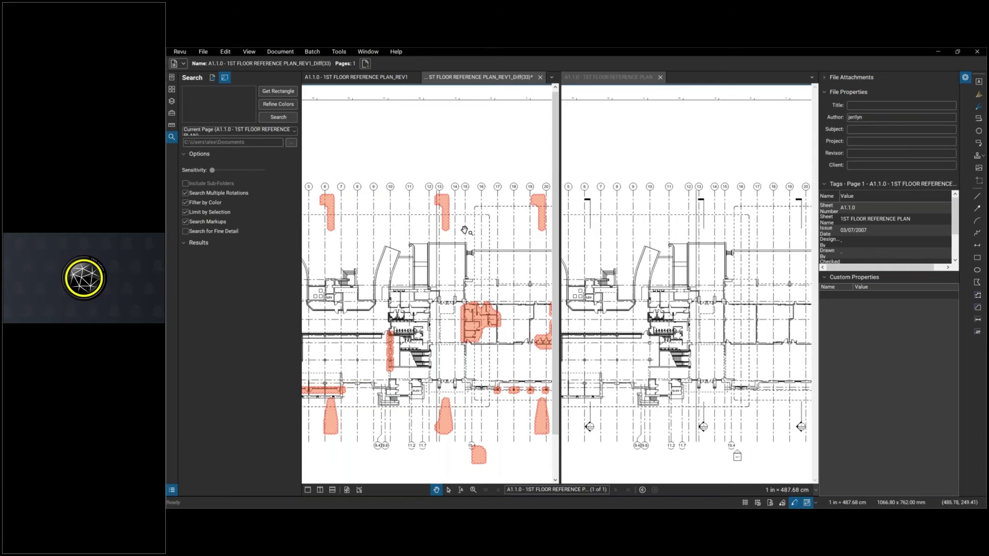
scroll(473, 292, "down", 2)
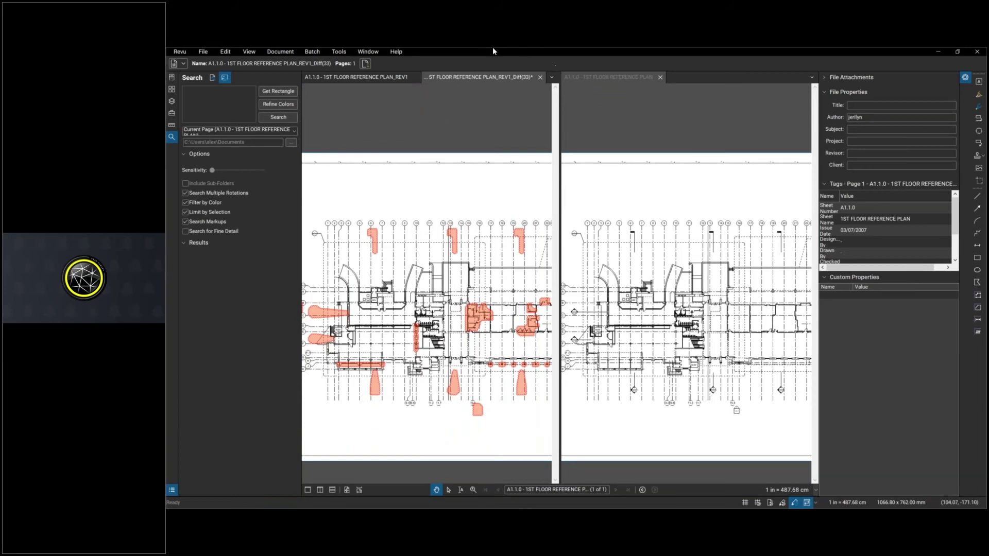
Close the REV1 difference drawing without saving and unsplit the view.
left_click(540, 77)
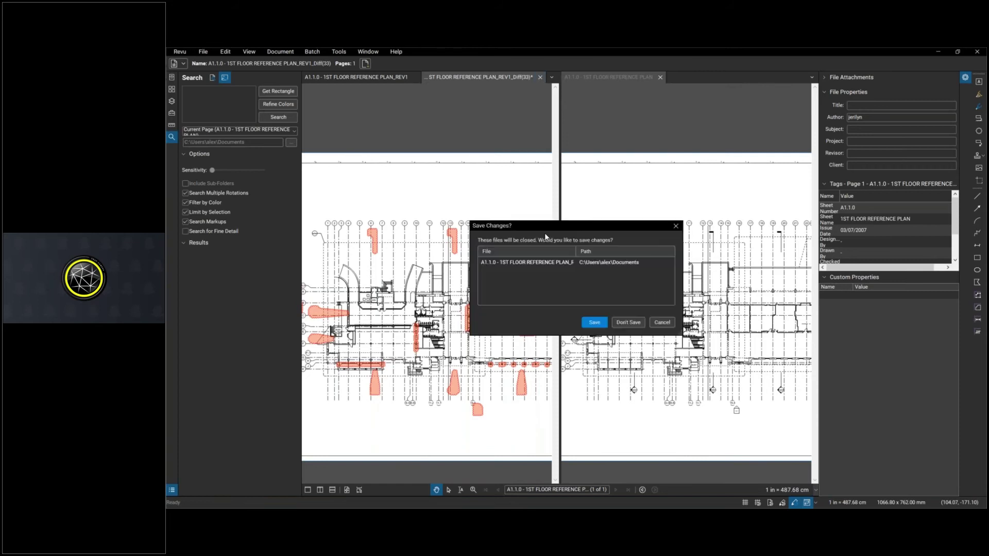
left_click(628, 322)
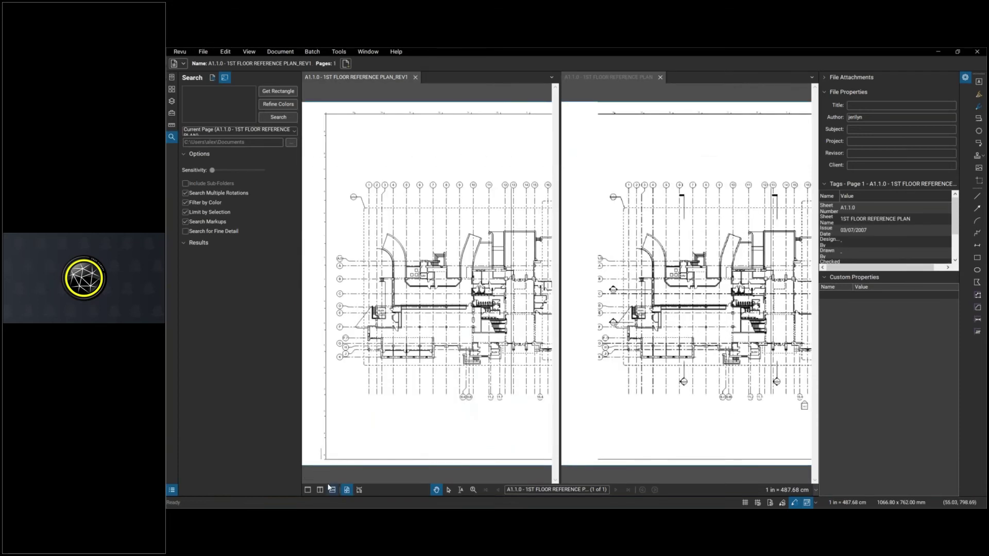
left_click(329, 487)
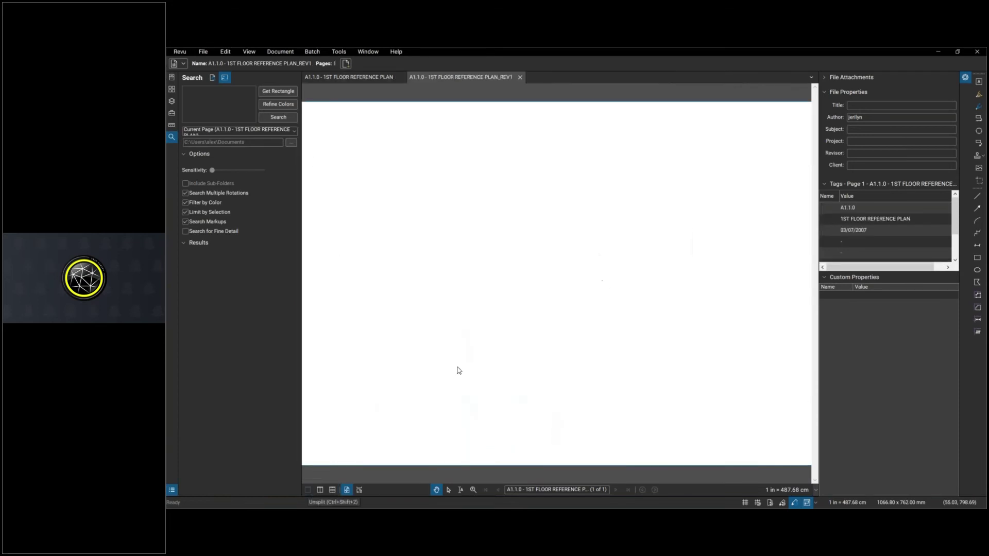
View the original 1st floor reference plan and its REV1 version in turn, ending on the original.
left_click(338, 78)
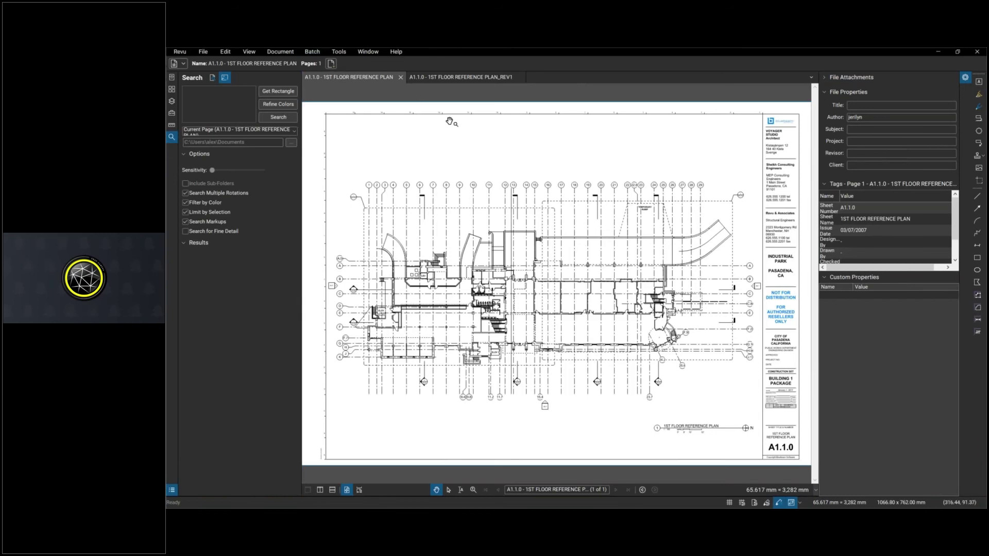
left_click(443, 76)
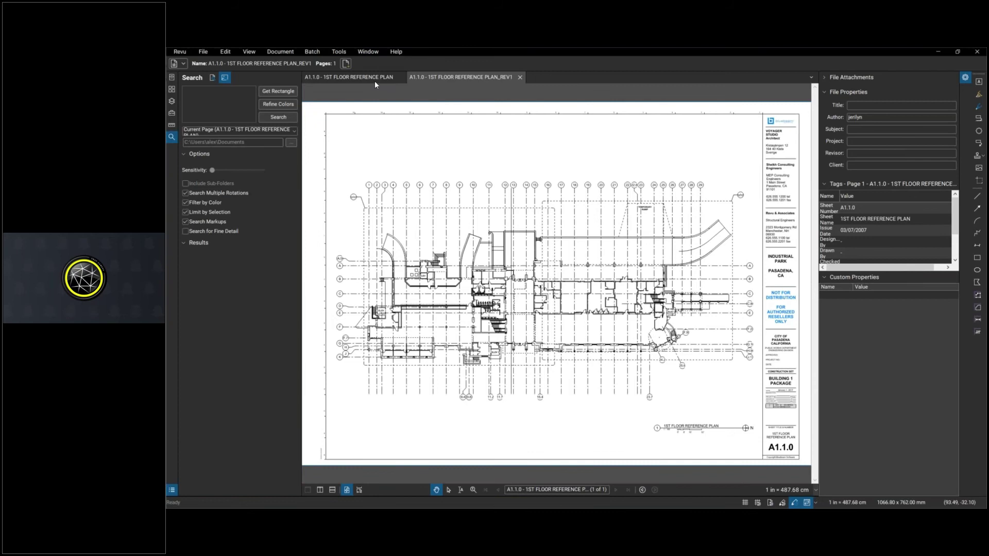
left_click(361, 77)
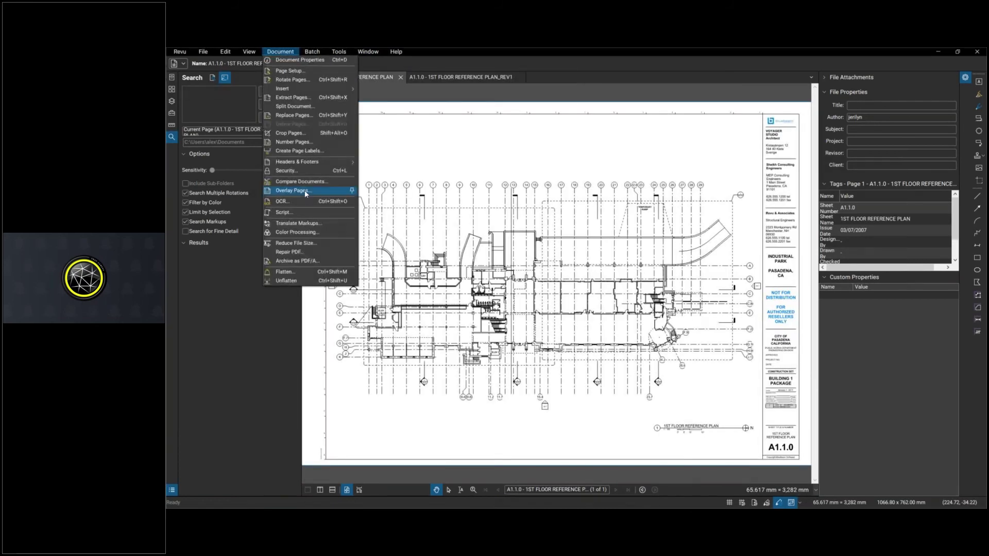
Overlay the pages of the original reference plan in red and the REV1 plan in green.
left_click(304, 191)
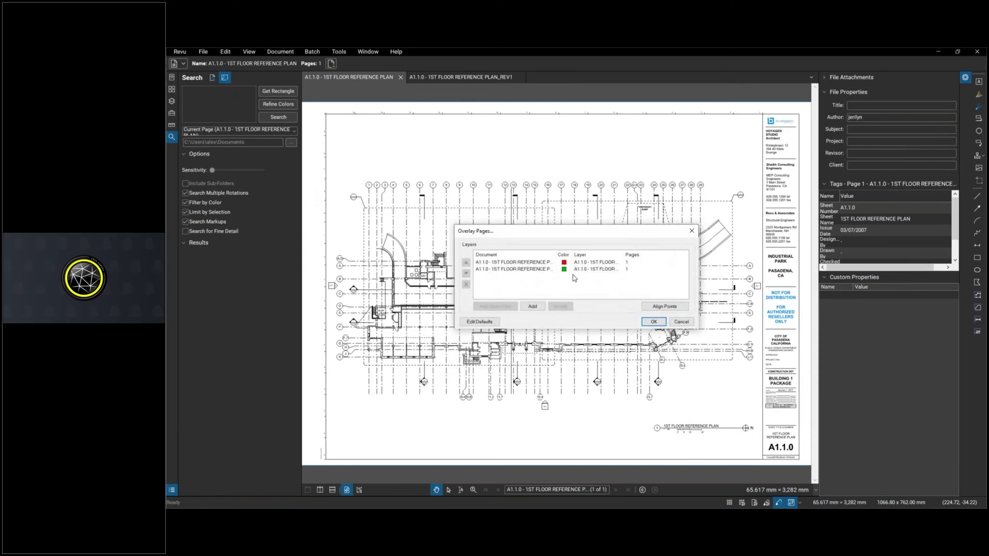
left_click(525, 263)
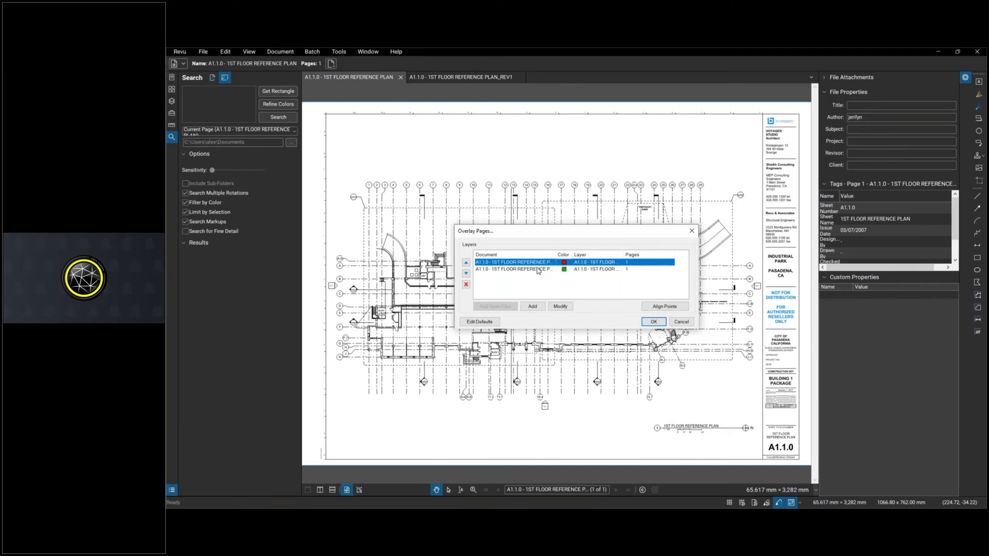
left_click(506, 269)
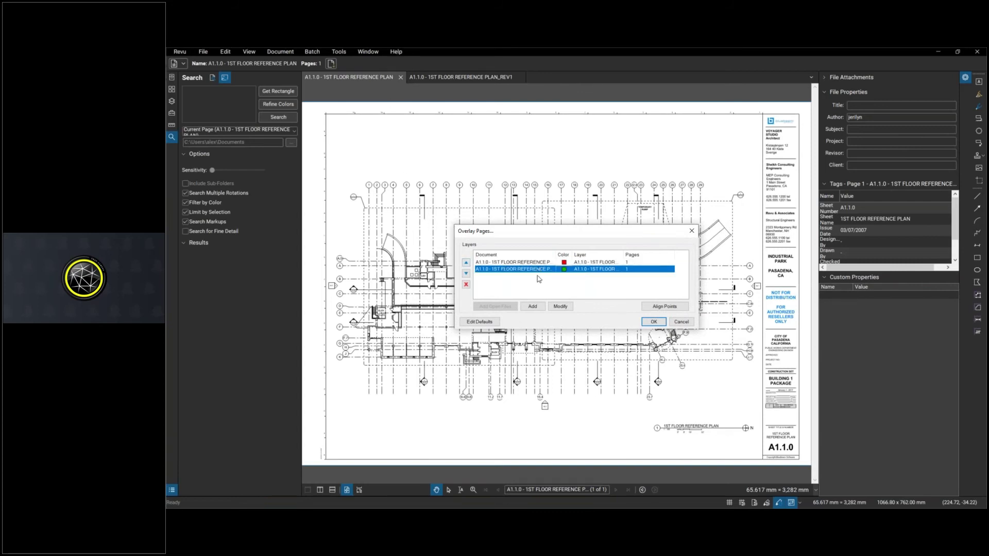
left_click(547, 263)
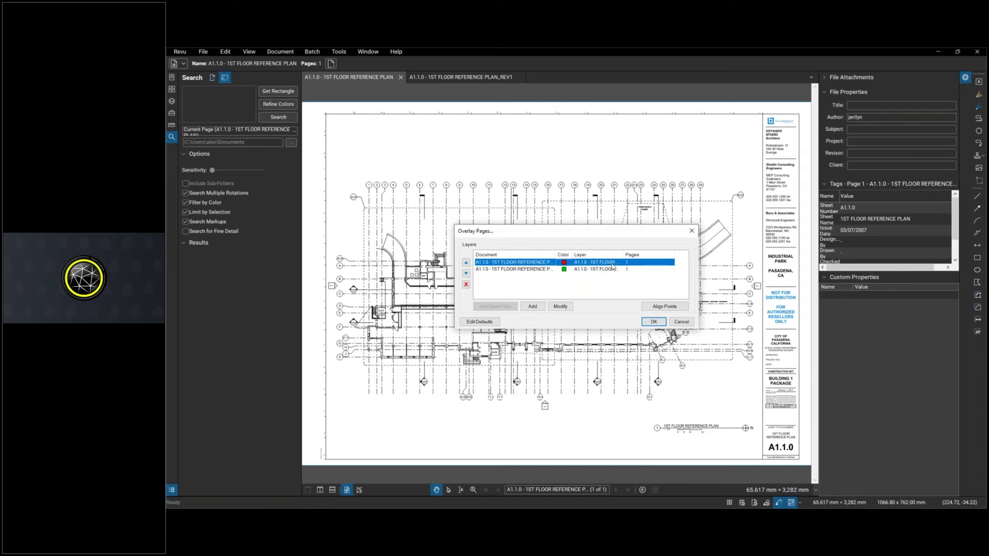
left_click(565, 269)
left_click(565, 269)
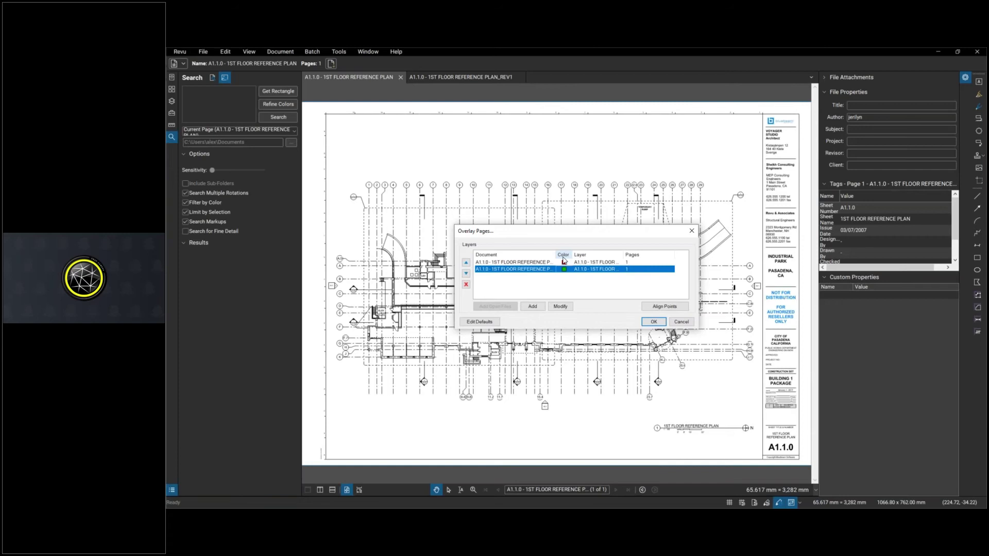
left_click(654, 322)
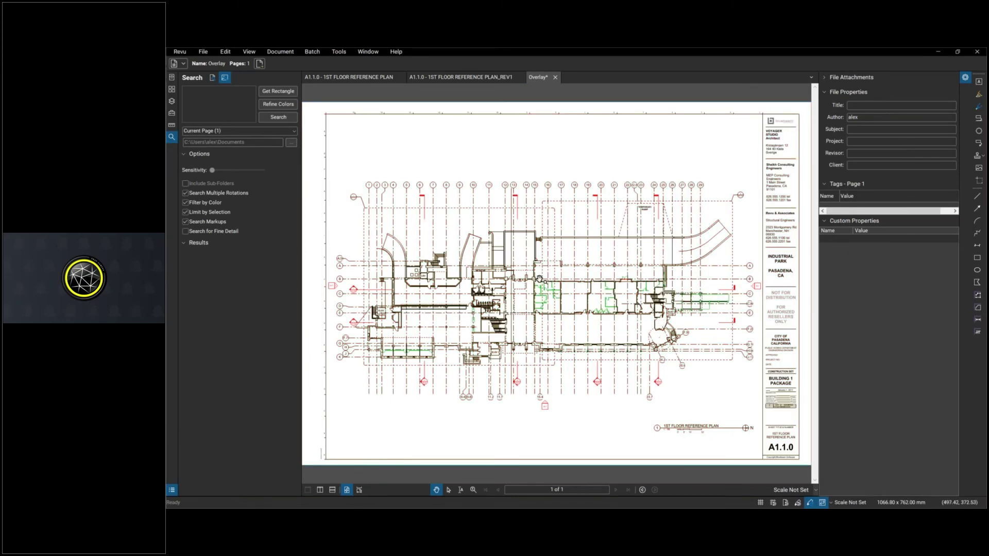
Inspect the colored differences on the overlay and toggle the original and REV1 layers off and on, leaving both shown.
scroll(539, 279, "up", 2)
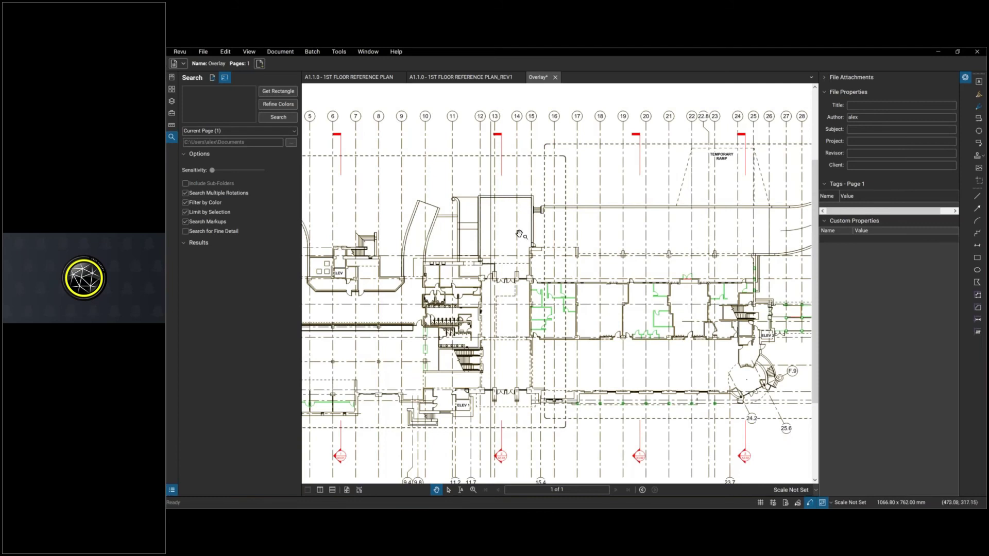
scroll(519, 235, "down", 1)
scroll(519, 234, "down", 2)
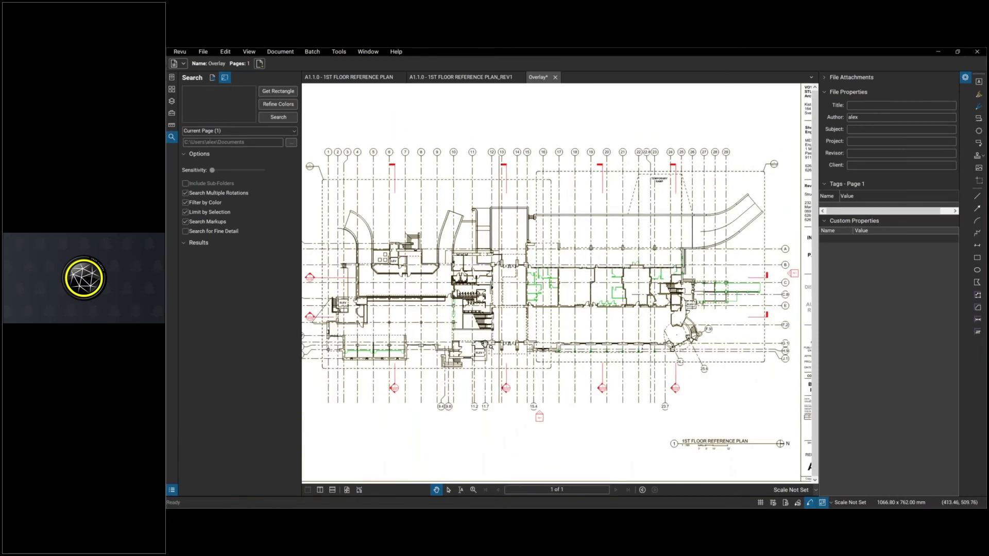
scroll(486, 342, "down", 3)
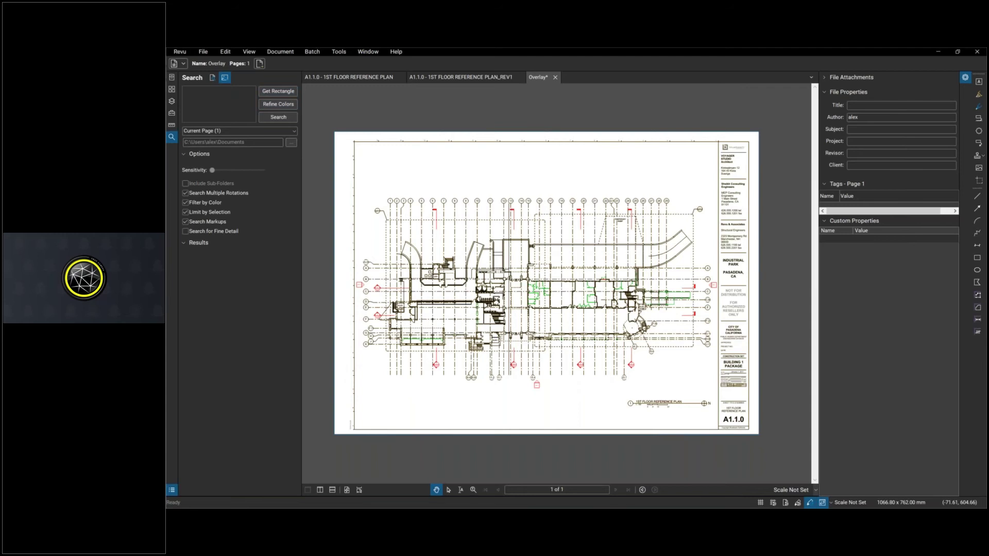
left_click(172, 101)
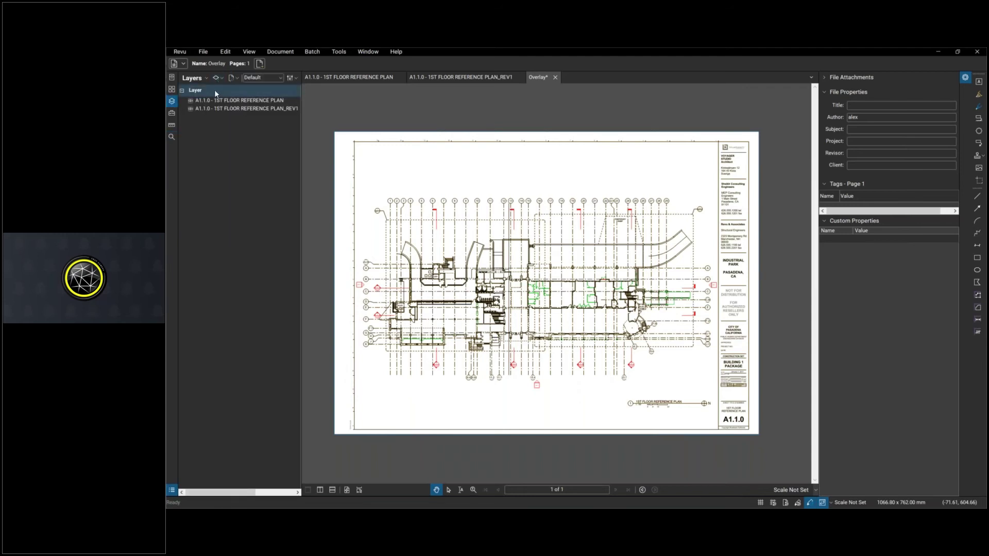
left_click(193, 101)
left_click(190, 100)
left_click(190, 100)
left_click(190, 108)
left_click(190, 109)
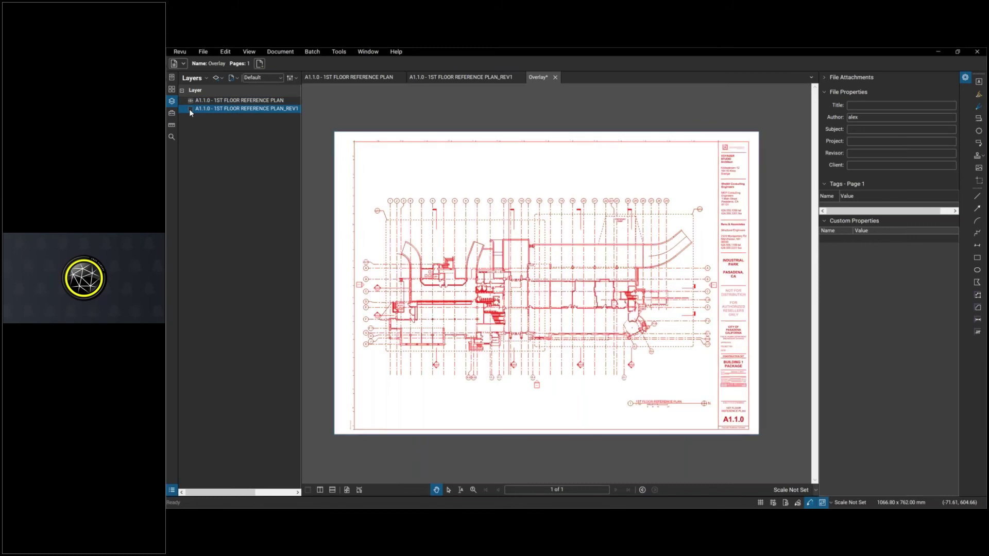
left_click(189, 109)
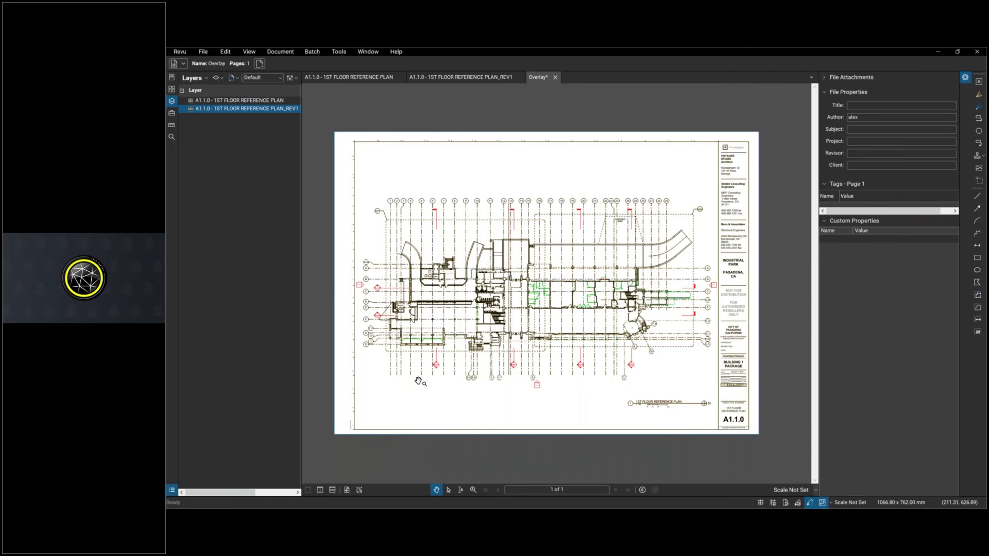
left_click_drag(427, 352, 416, 351)
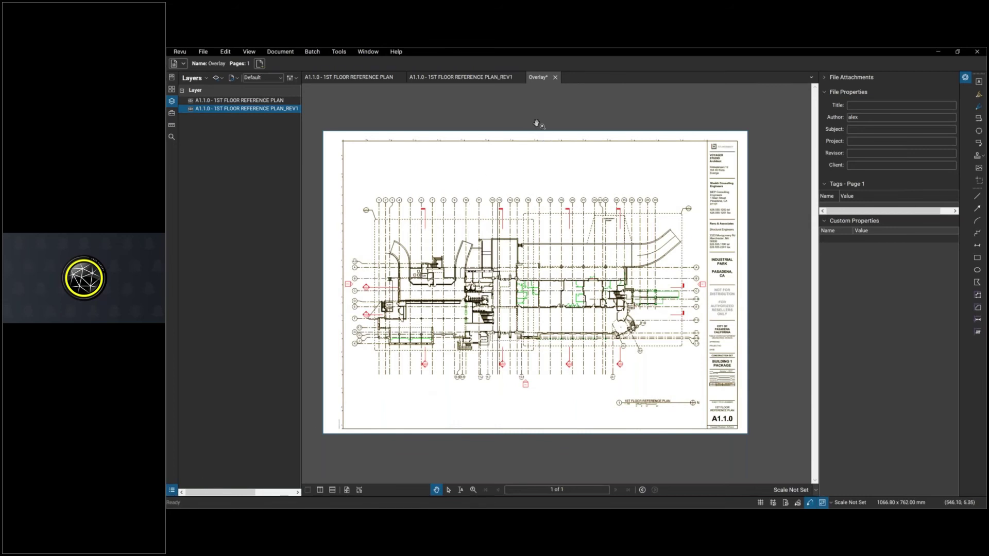
Save the overlay drawing as the PDF file Overlay in the Comparison folder within Demo files.
left_click(206, 53)
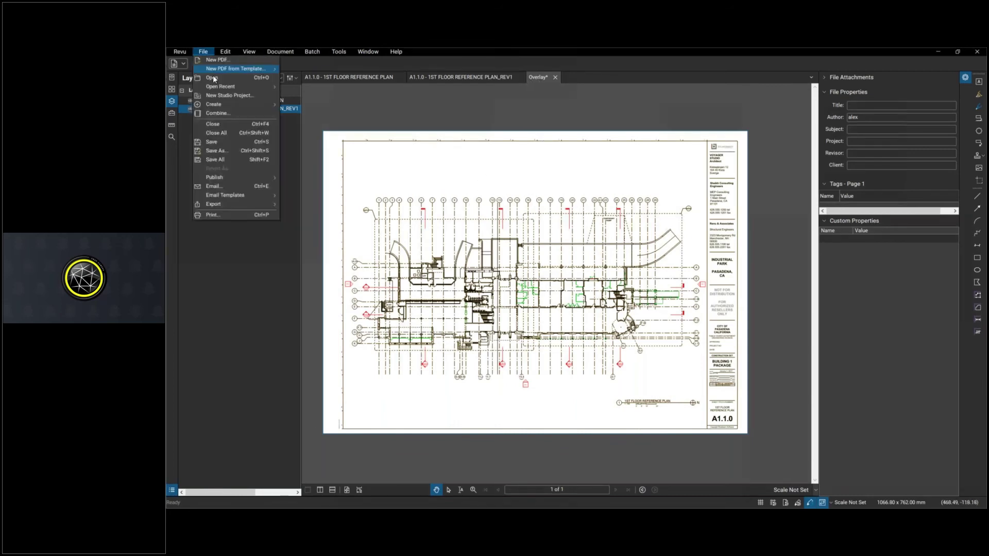
left_click(233, 153)
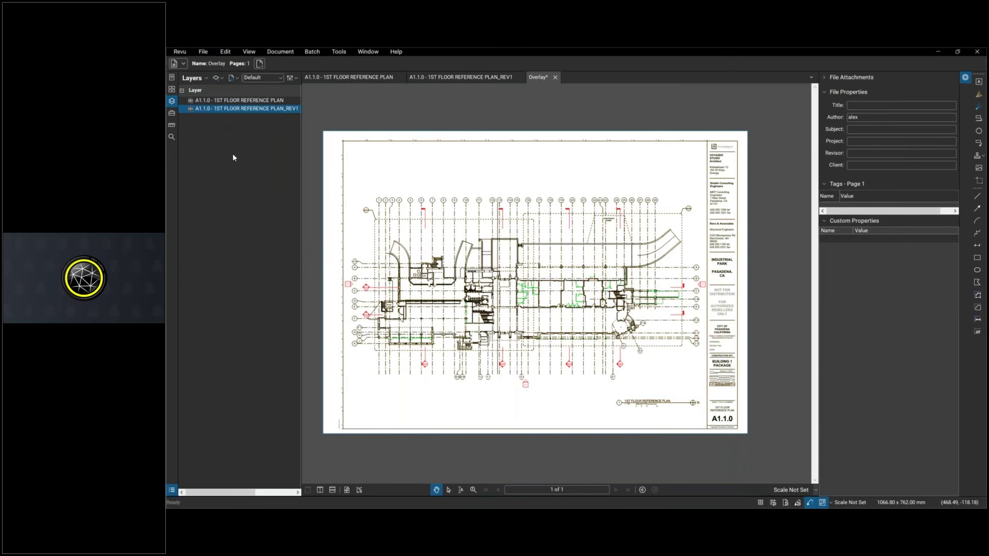
scroll(206, 173, "up", 5)
scroll(212, 206, "down", 1)
left_click(206, 209)
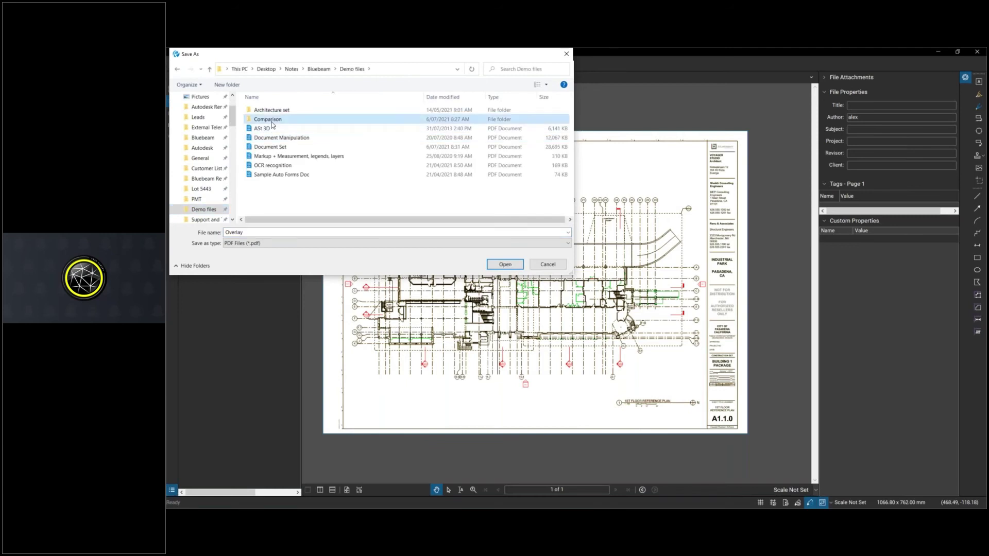
double_click(270, 121)
left_click(504, 264)
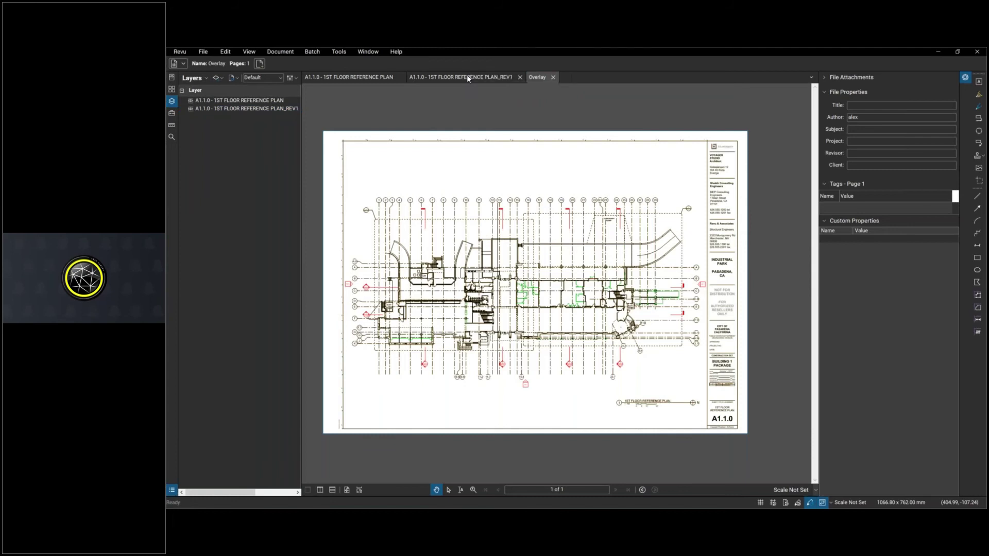
Close the REV1 plan and switch between the overlay and the original plan, ending on the original.
middle_click(467, 77)
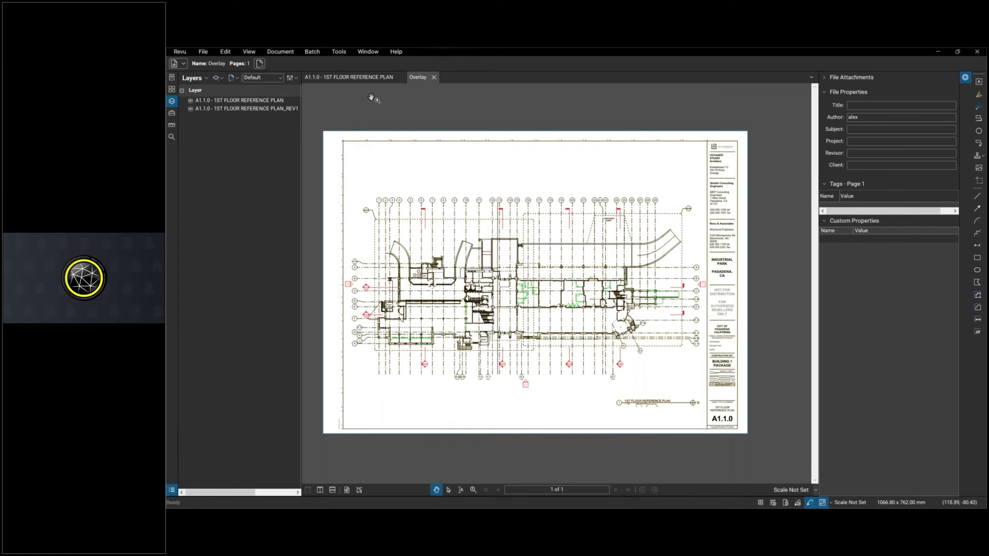
left_click(373, 79)
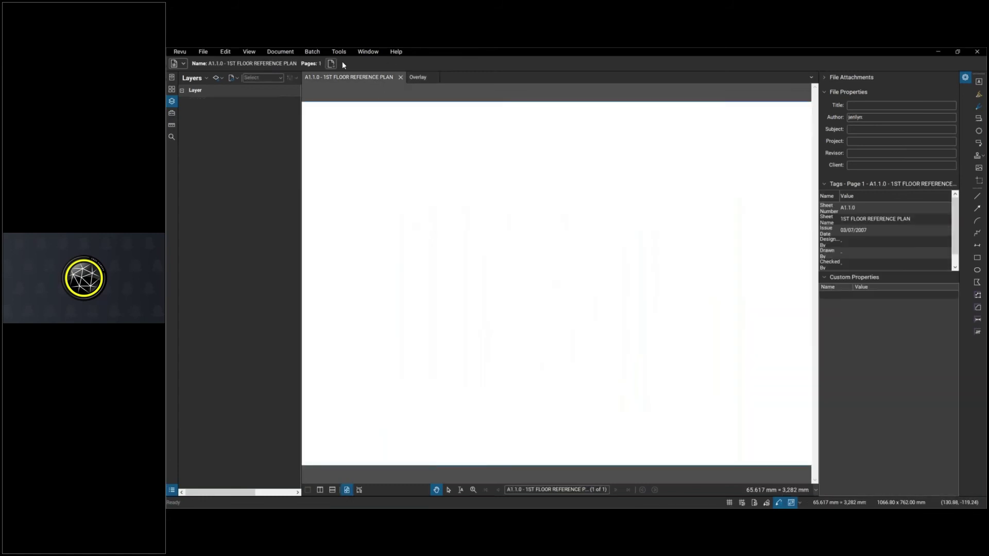
left_click(419, 77)
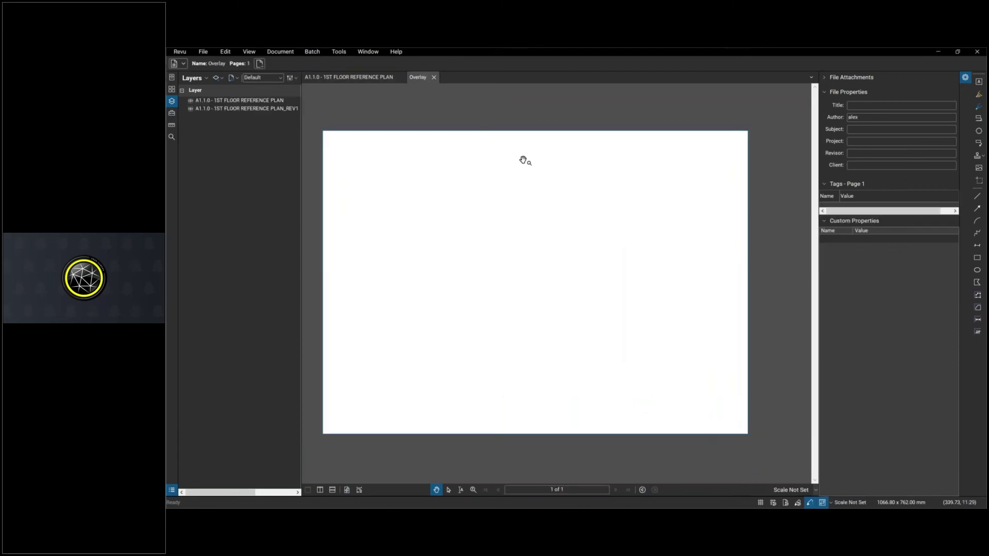
left_click(366, 77)
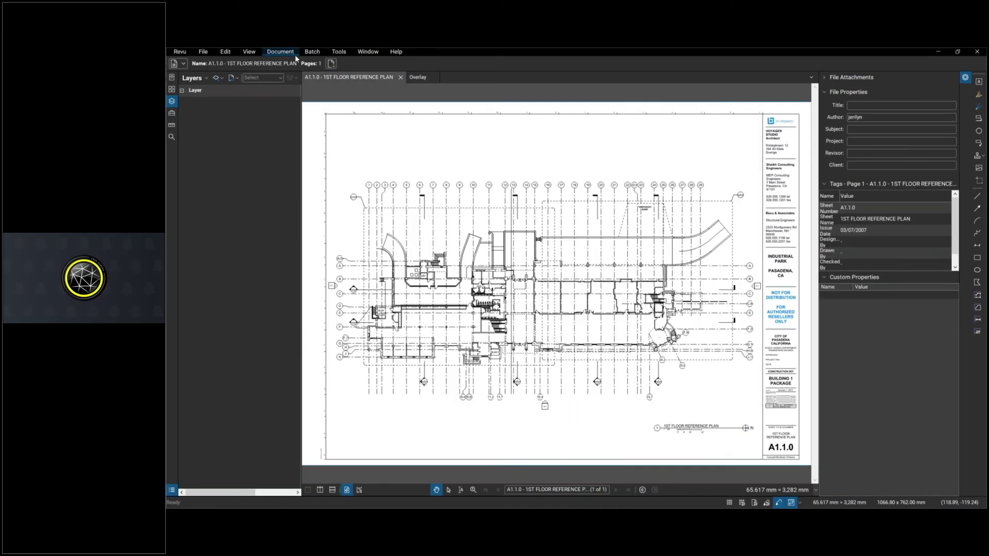
Compare the original reference plan as Document A with Overlay.pdf as Document B in synchronized split-screen view, and inspect the clouded differences.
left_click(278, 52)
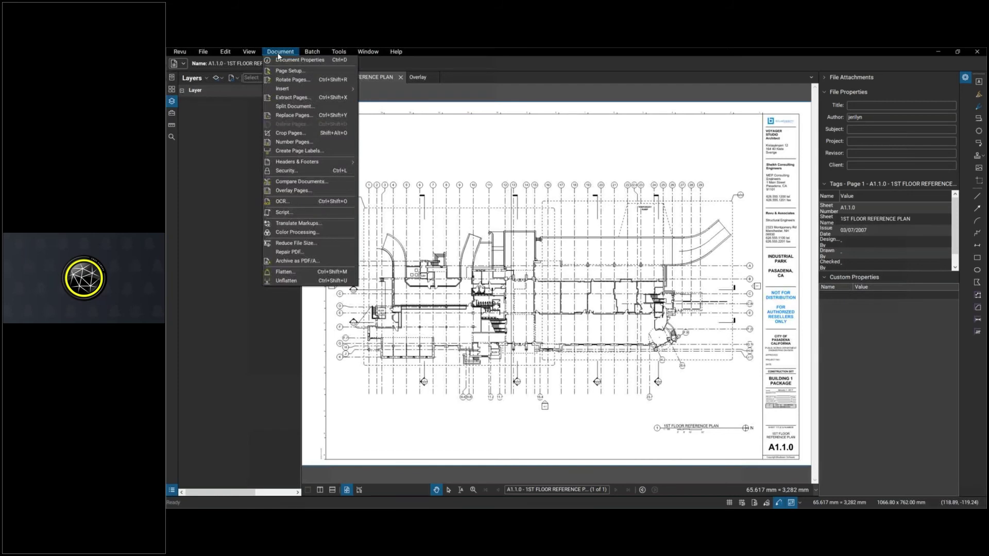
left_click(287, 181)
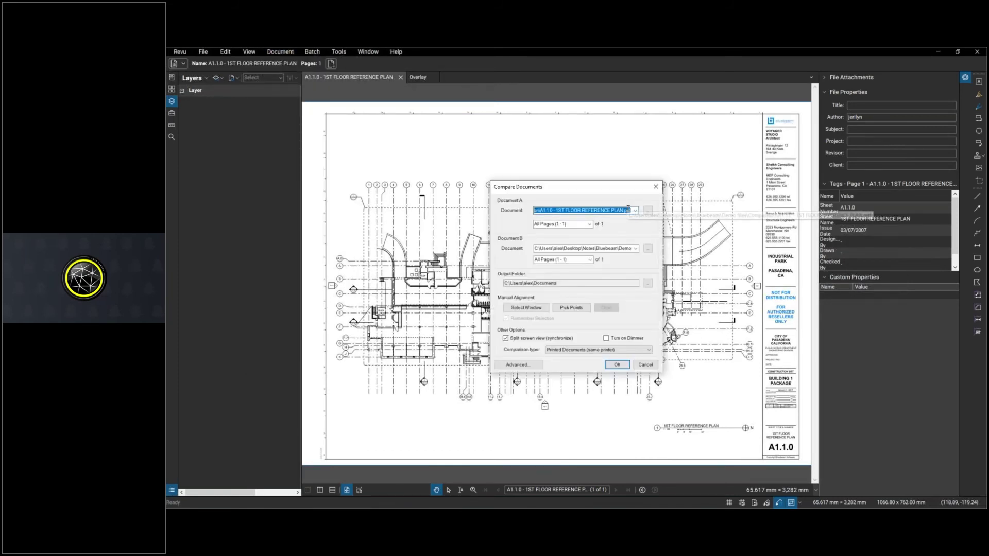
left_click(620, 251)
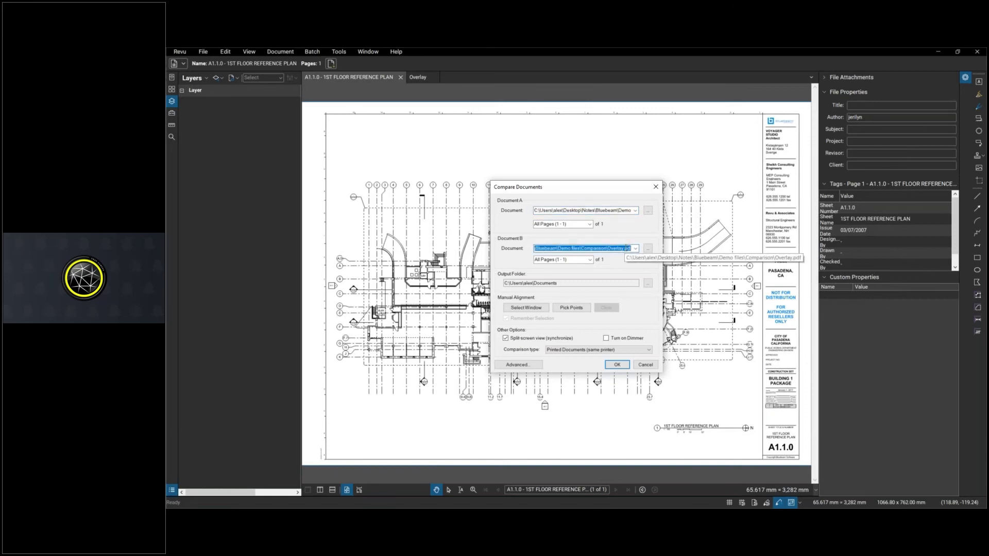
left_click(625, 369)
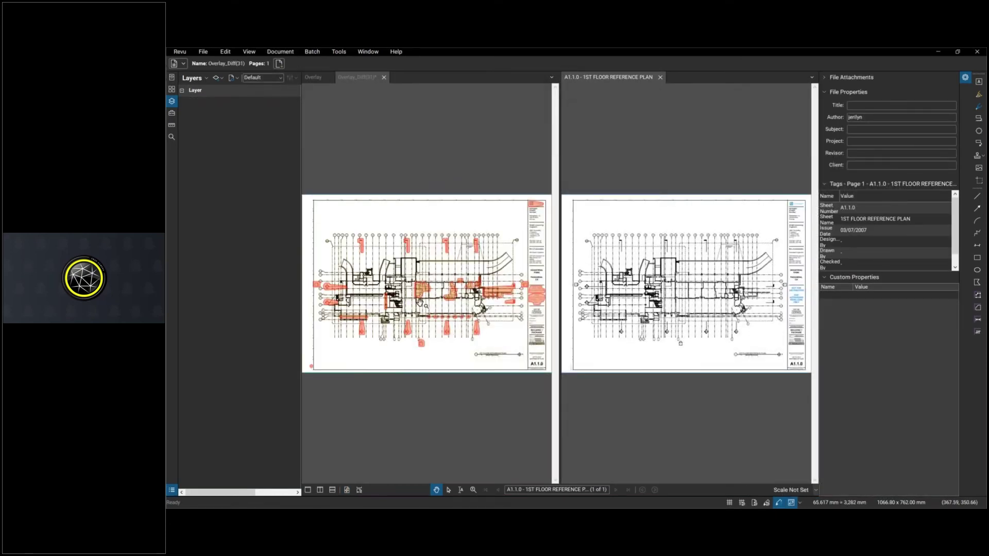
scroll(436, 317, "up", 2)
scroll(436, 317, "up", 2)
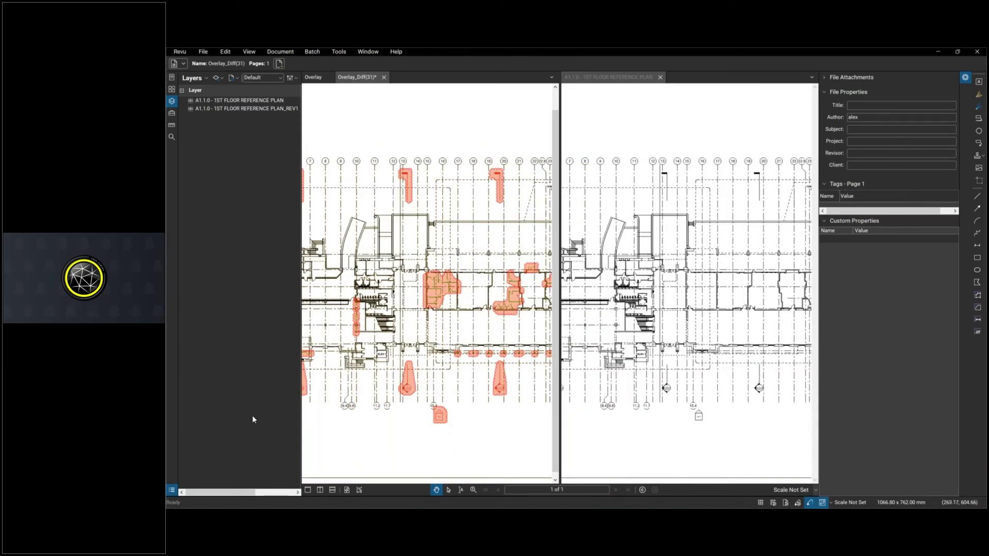
Export the Markups List of the difference drawing as a PDF summary with large thumbnails, appended and hyperlinked to the current PDF.
left_click(172, 490)
left_click(413, 349)
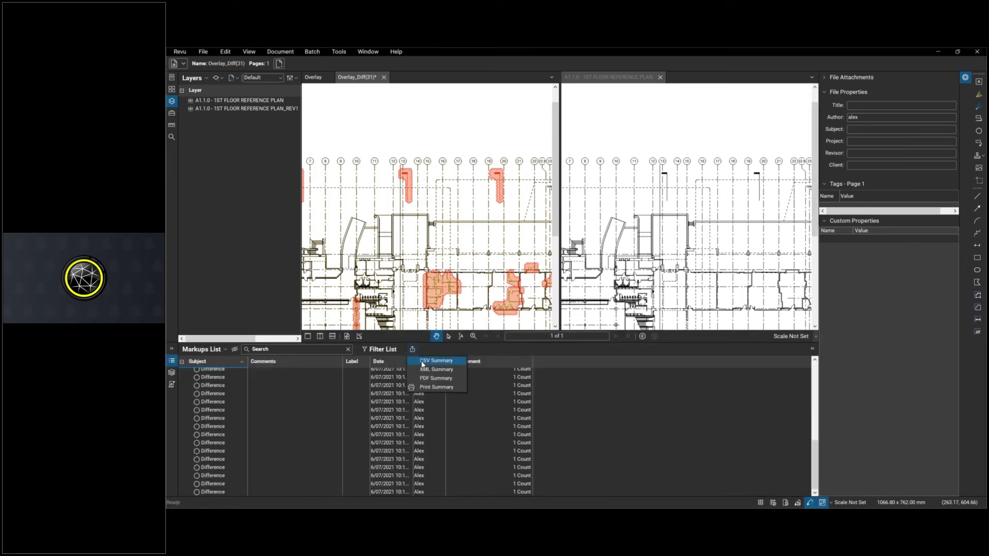
left_click(423, 378)
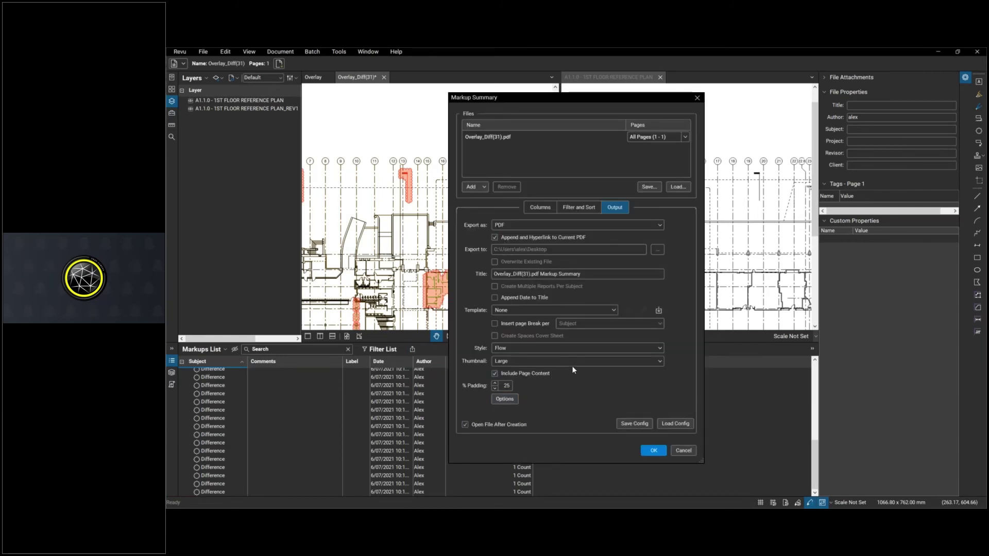
left_click(653, 451)
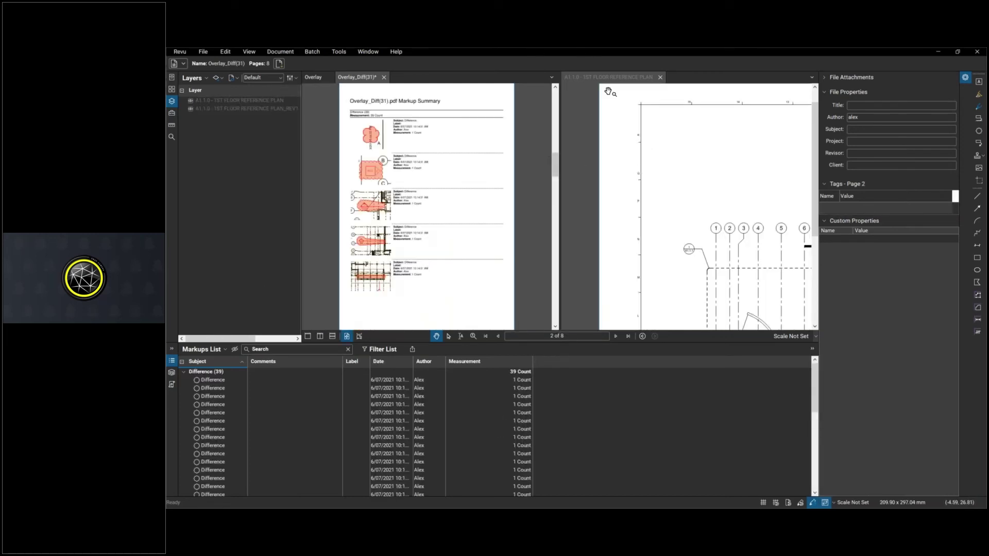
Close the original plan in the split view and examine the clouded differences on the appended summary pages.
left_click(658, 77)
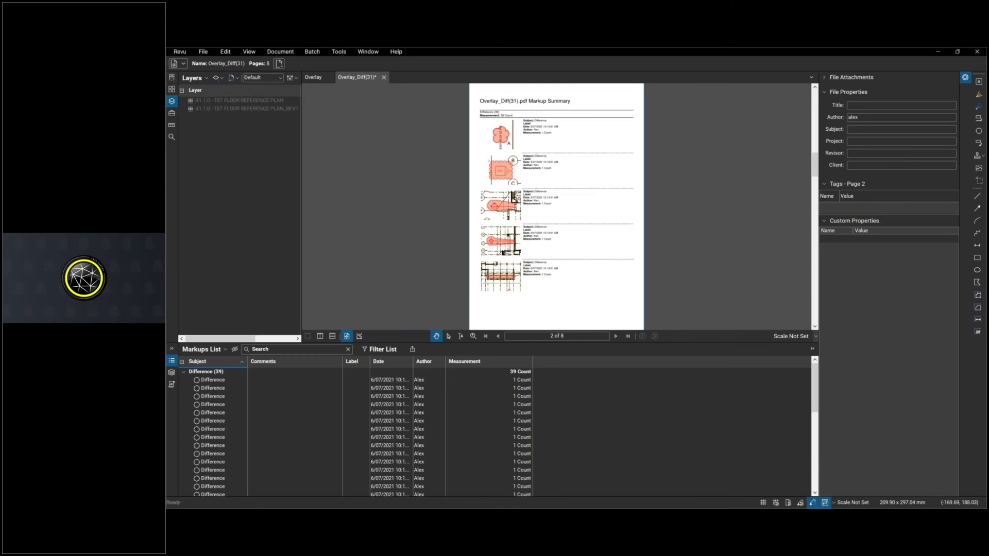
scroll(547, 230, "up", 3)
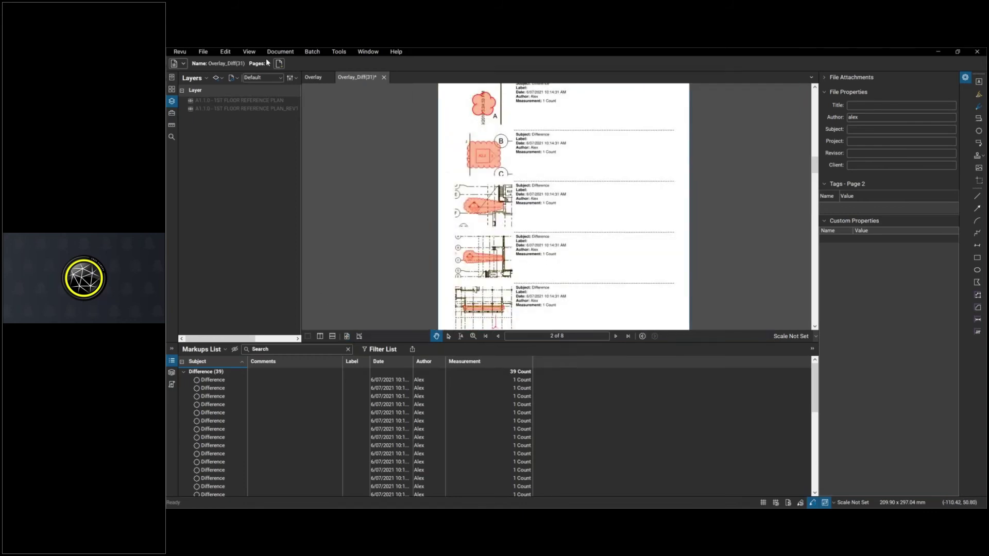
left_click(172, 89)
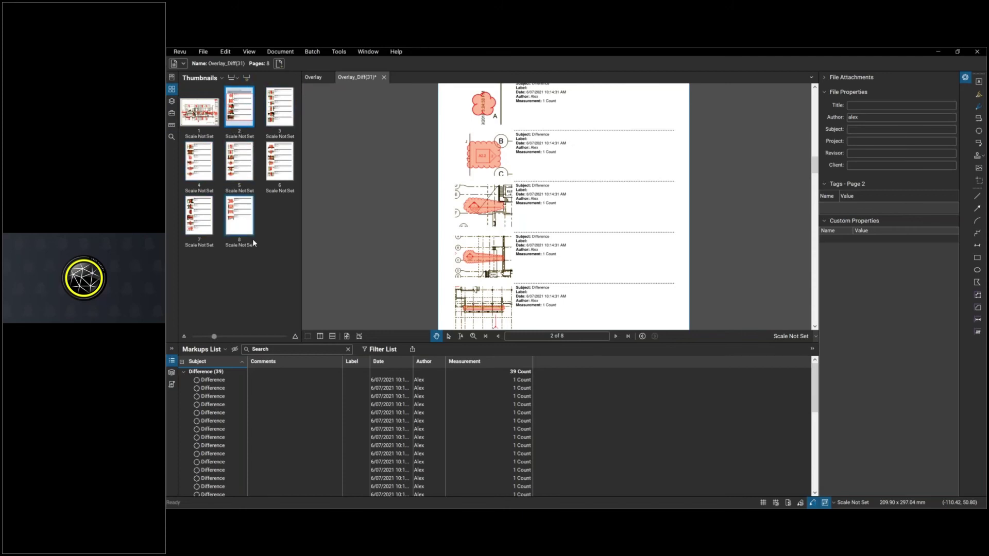
scroll(530, 194, "up", 5)
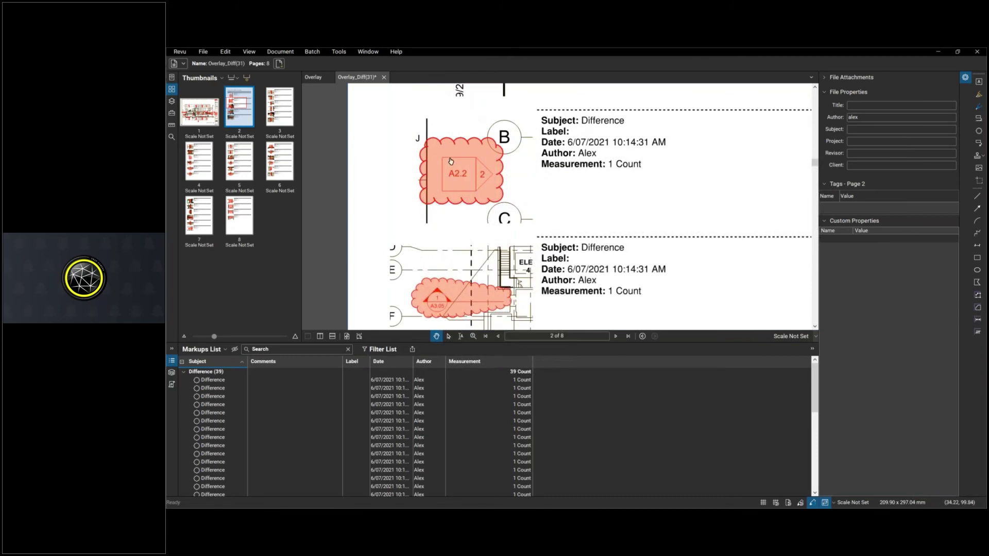
scroll(466, 177, "down", 4)
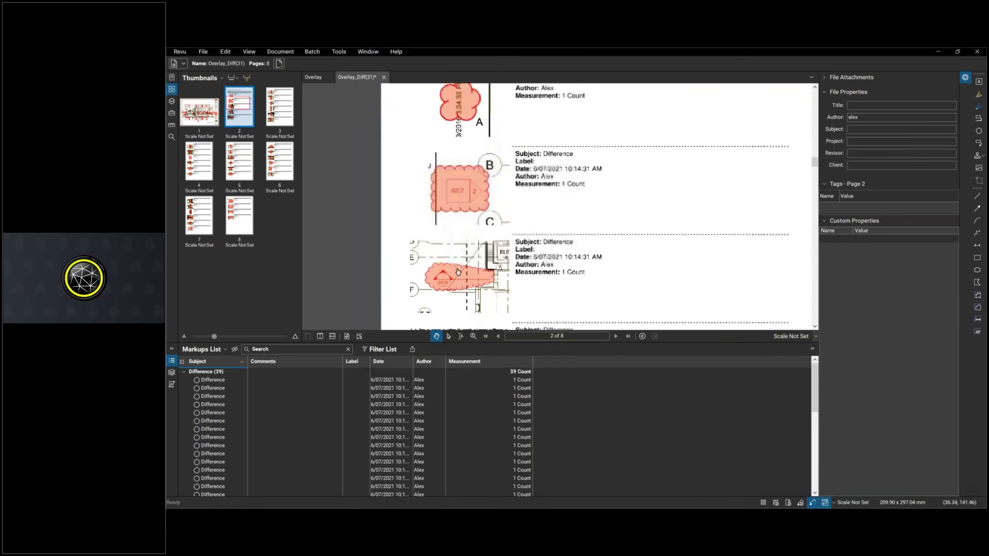
scroll(392, 214, "down", 10)
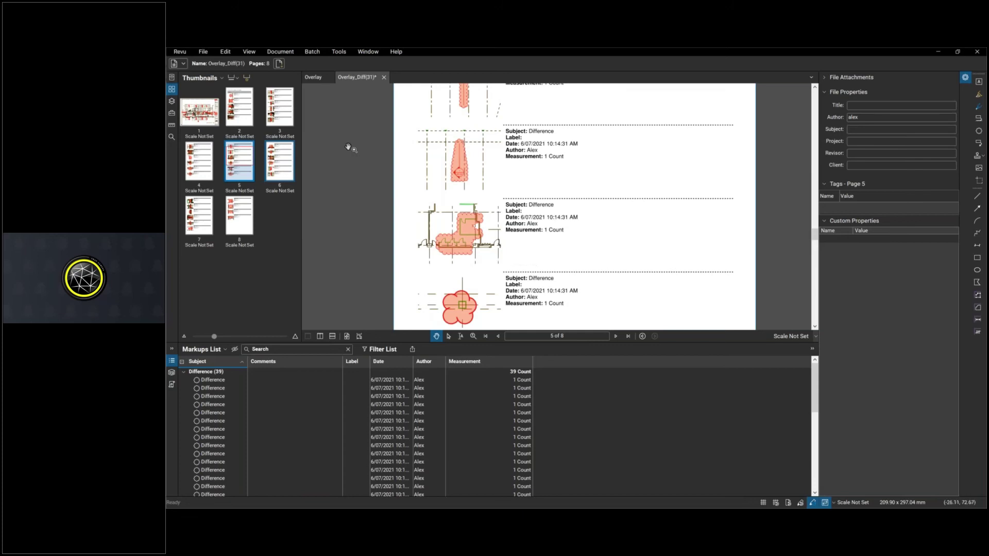
Close the difference document and the Overlay drawing.
left_click(388, 77)
left_click(637, 323)
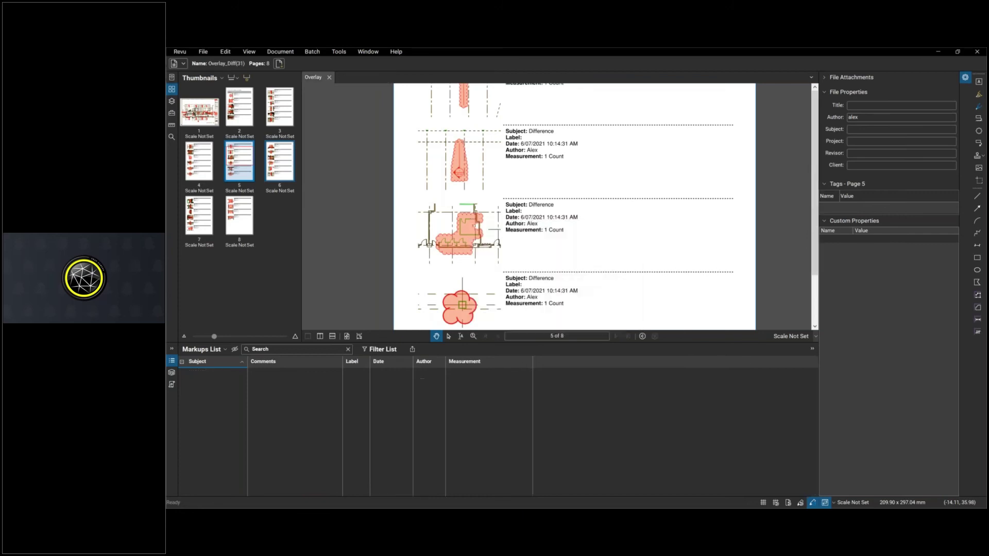
left_click(329, 77)
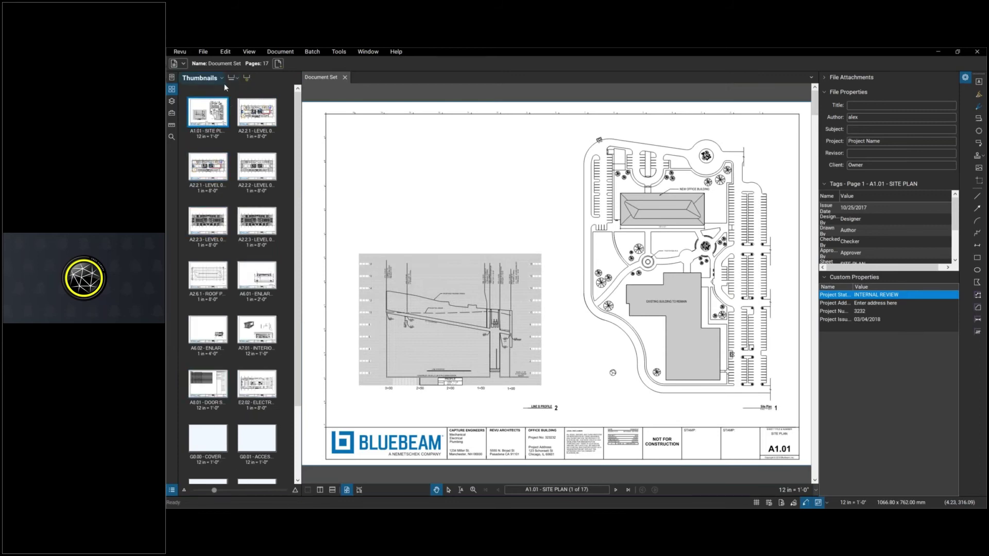
Reset all page labels of Document Set to match the page numbers.
scroll(209, 478, "down", 2)
scroll(209, 478, "up", 2)
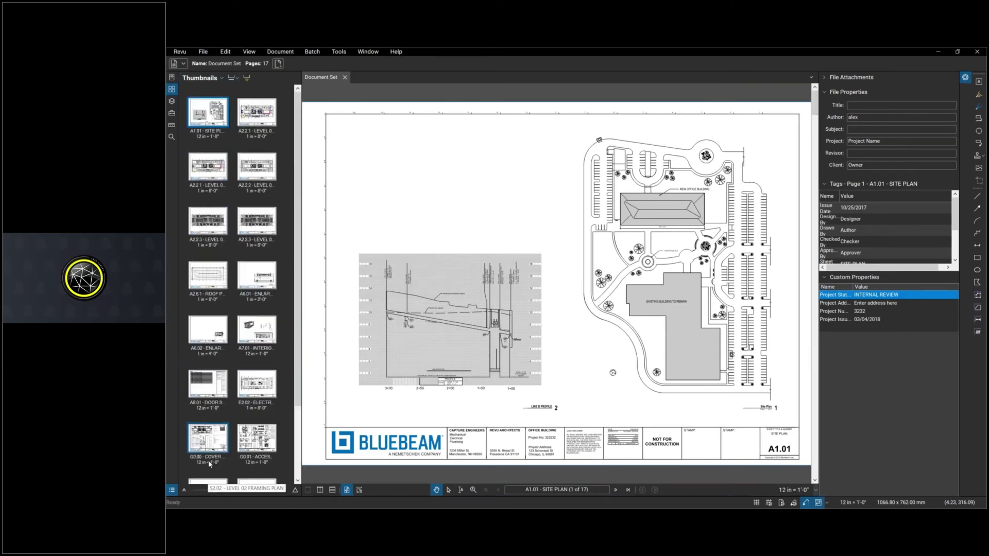
right_click(200, 102)
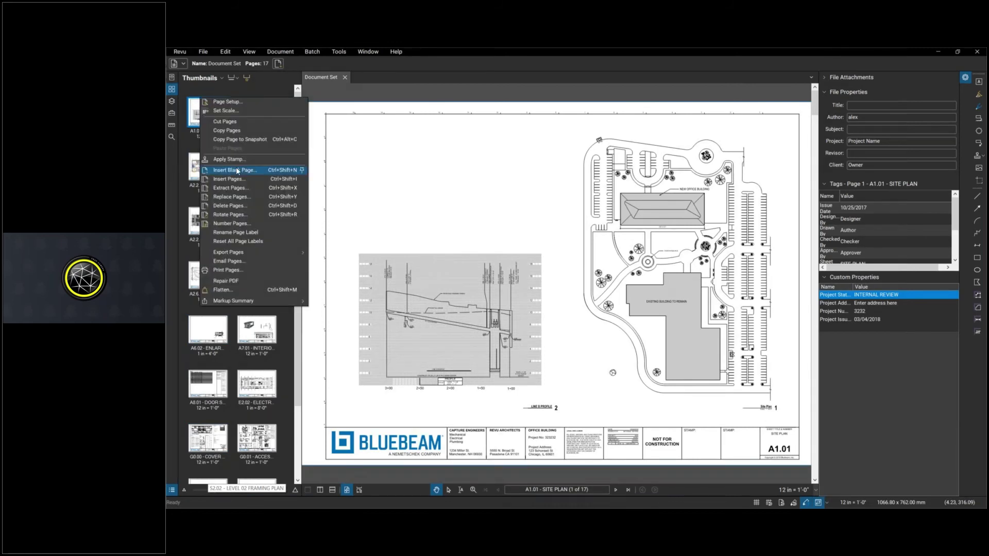
left_click(228, 241)
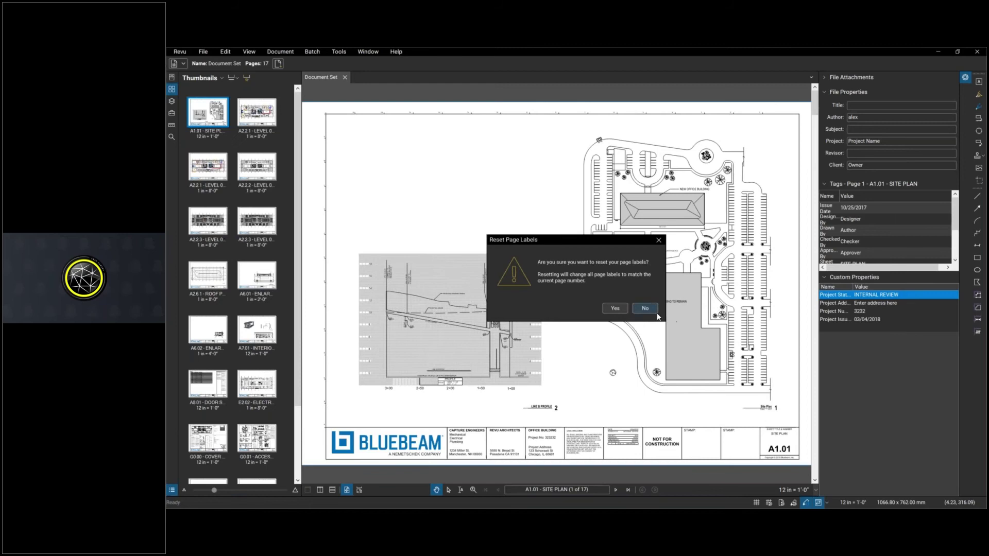
left_click(615, 308)
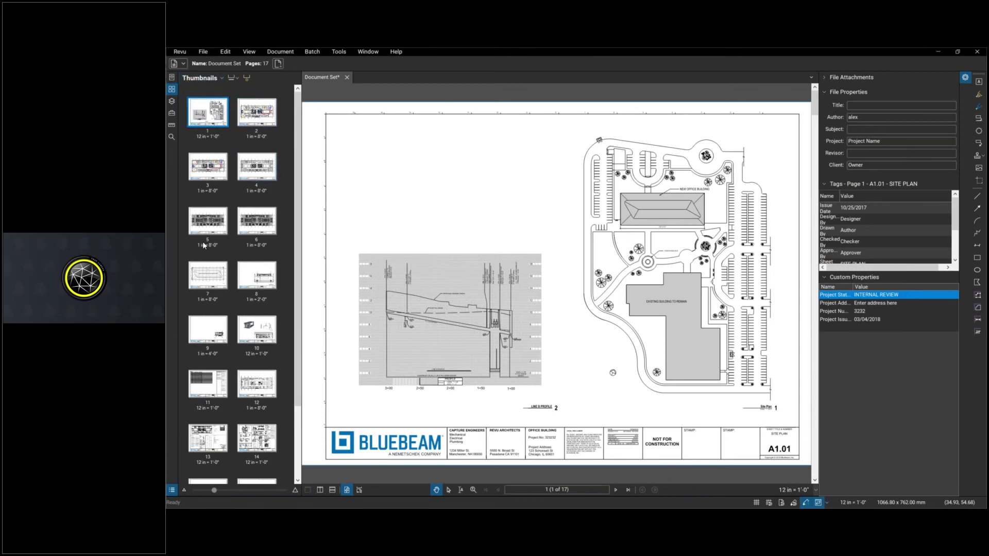
Examine the title block of the electrical plan on page 12 and return to the site plan on page 1.
scroll(234, 267, "down", 3)
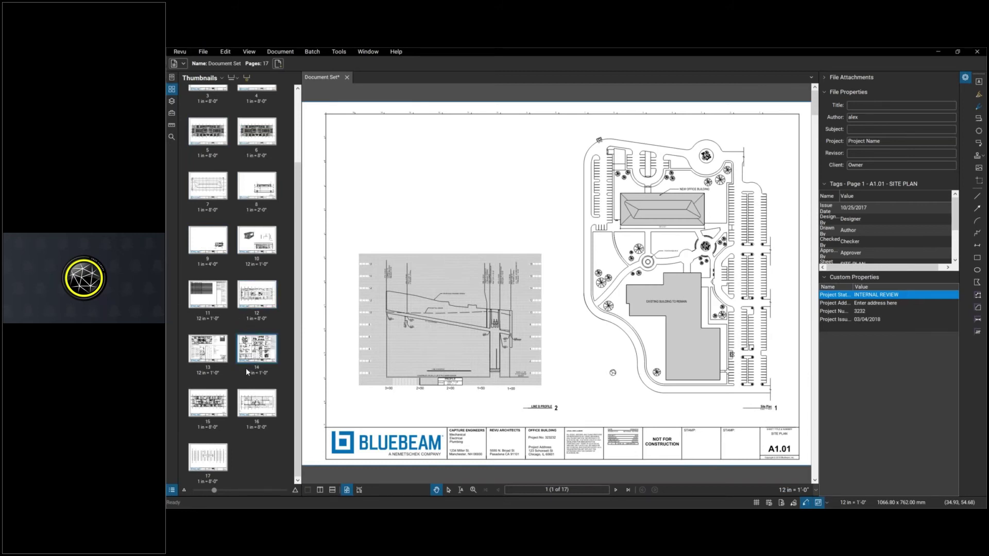
left_click(255, 299)
scroll(717, 461, "up", 3)
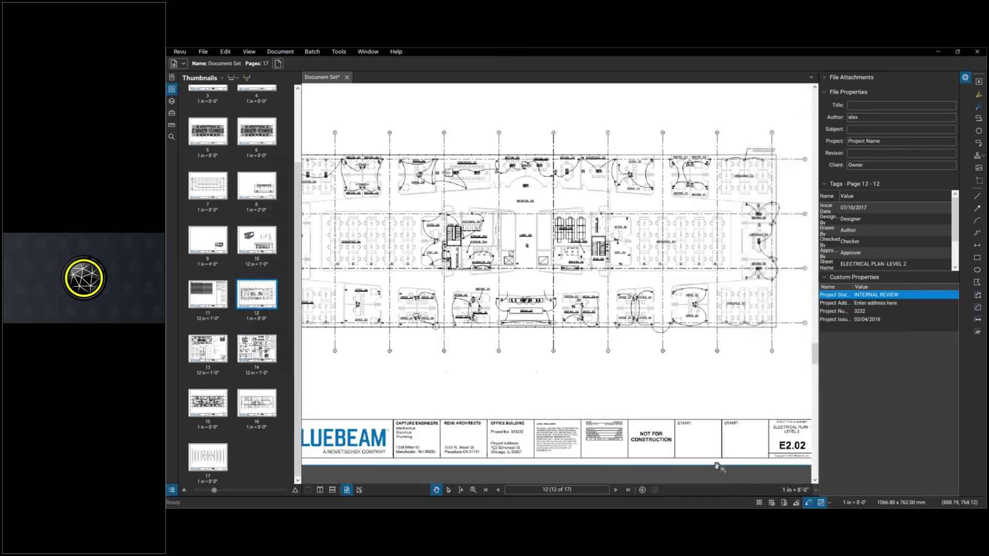
scroll(379, 343, "down", 2)
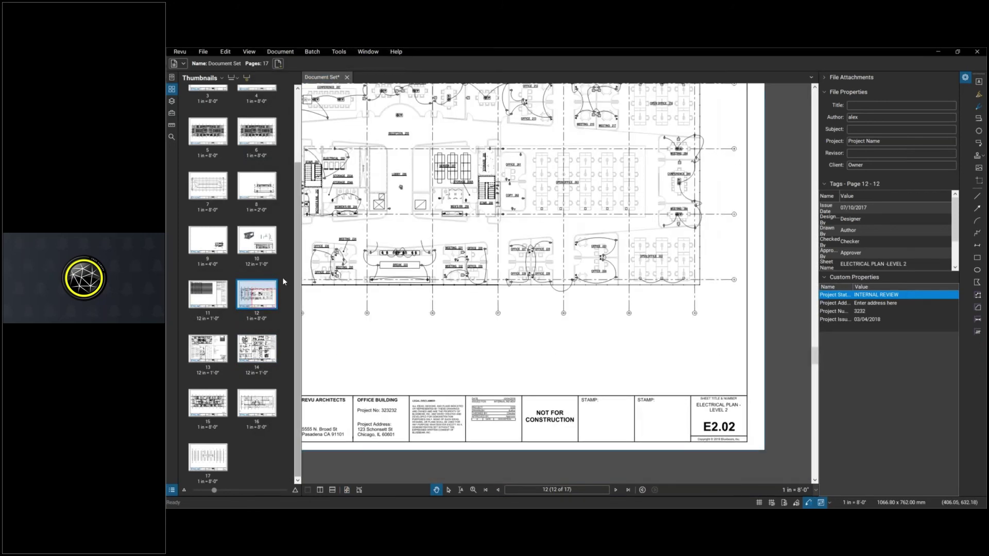
scroll(215, 137, "up", 3)
left_click(210, 118)
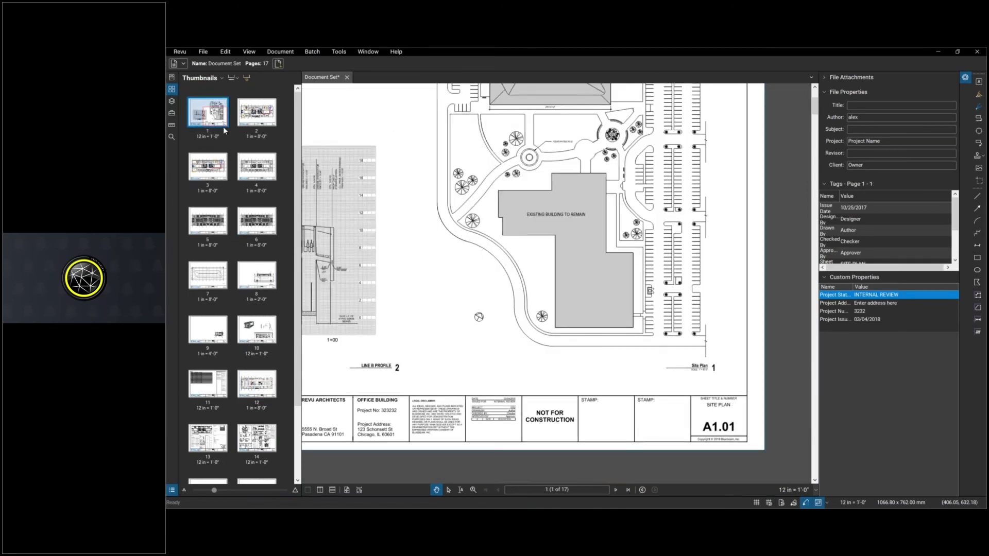
Set up page labels from a page region and select the sheet number A1.01 in the site plan's title block as the first region.
left_click(247, 78)
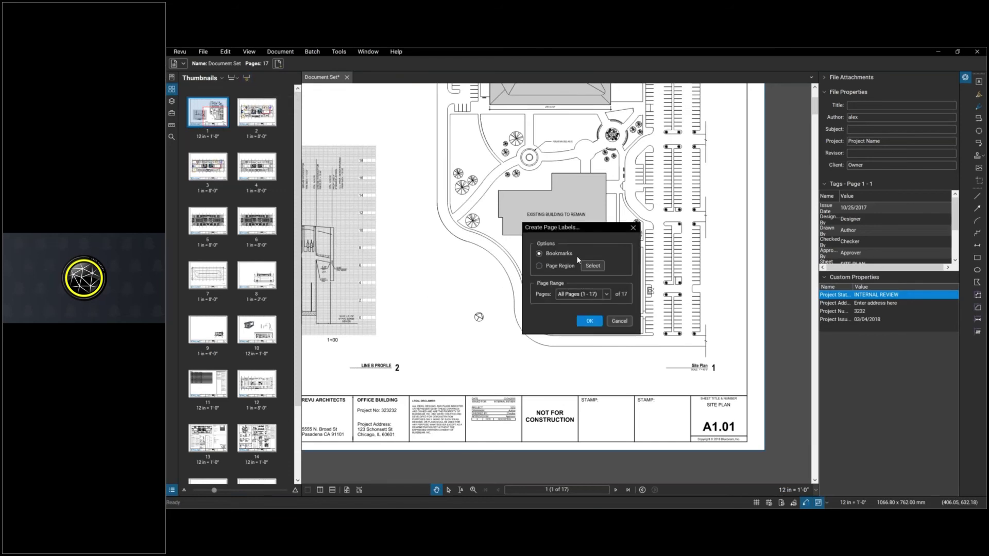
left_click(539, 265)
left_click(592, 267)
scroll(705, 433, "up", 1)
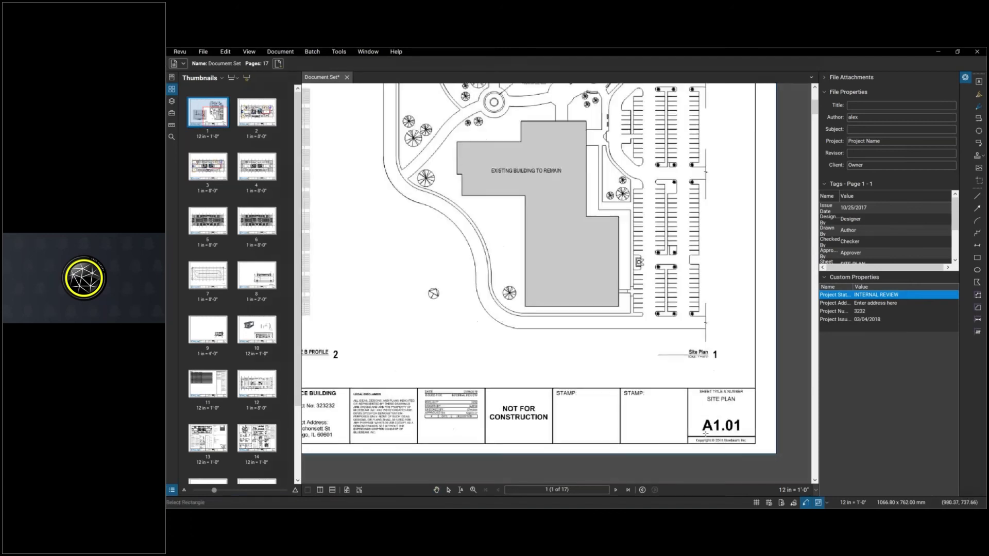
scroll(705, 433, "up", 3)
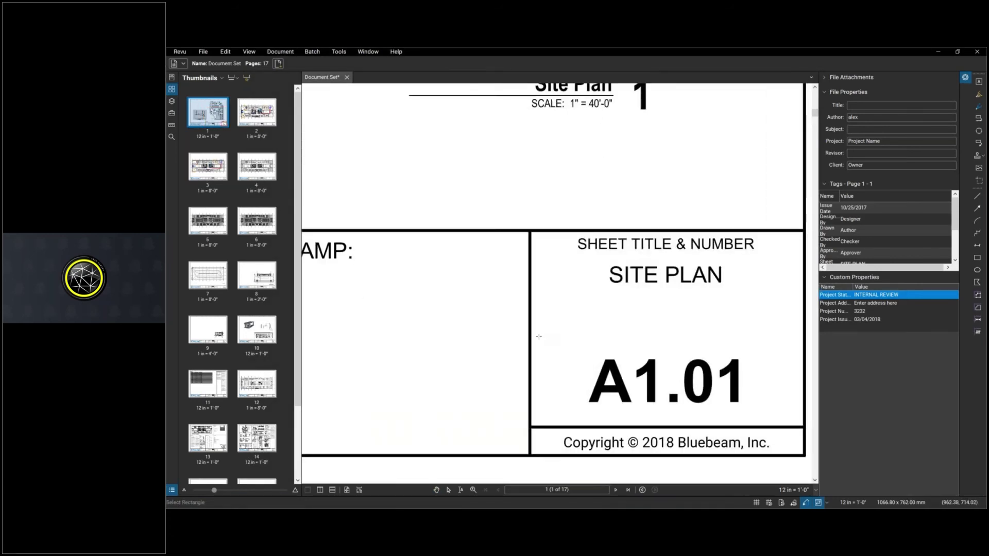
left_click_drag(535, 344, 797, 421)
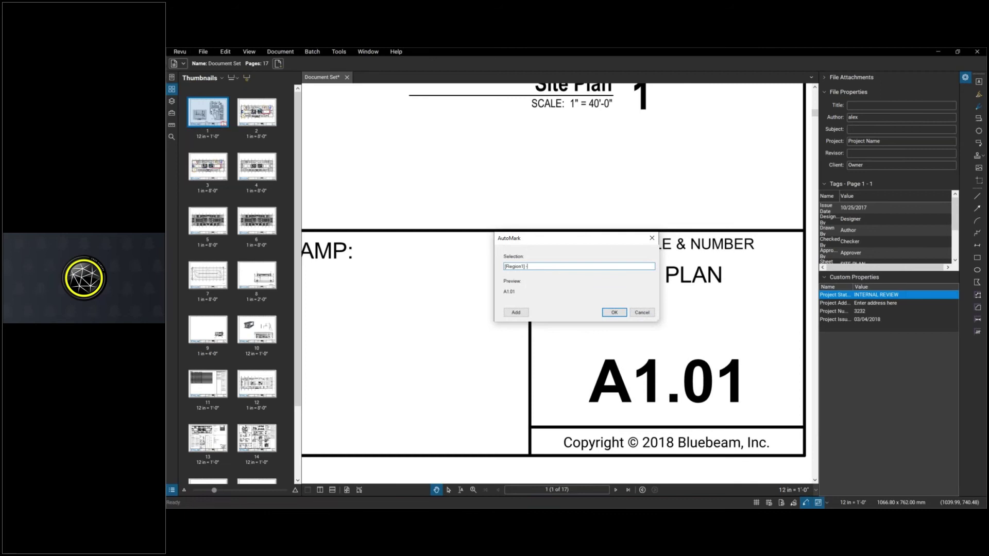
Add the SITE PLAN sheet title as the second region after a hyphen separator and create the labels for all pages (1 - 17).
left_click(515, 312)
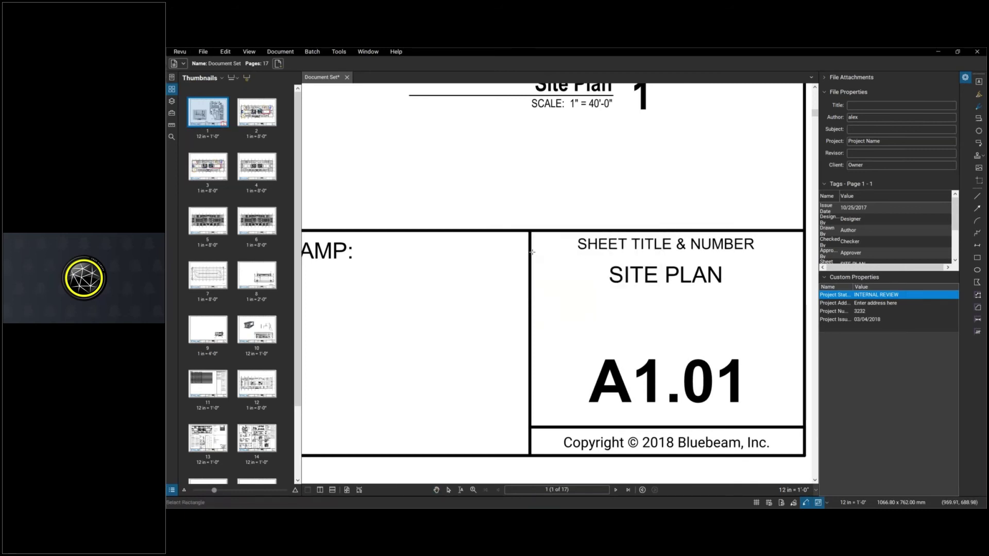
left_click_drag(533, 257, 800, 332)
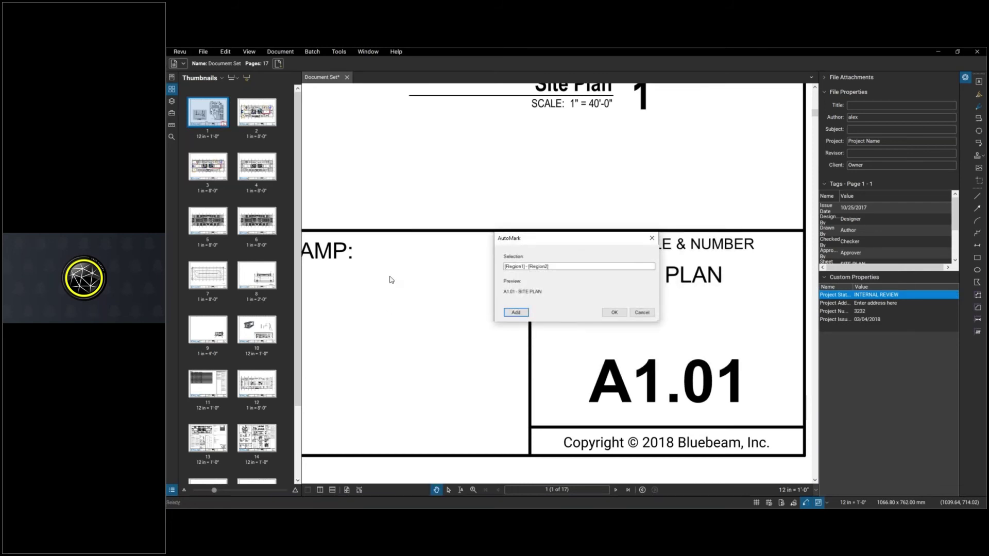
left_click_drag(550, 293, 488, 285)
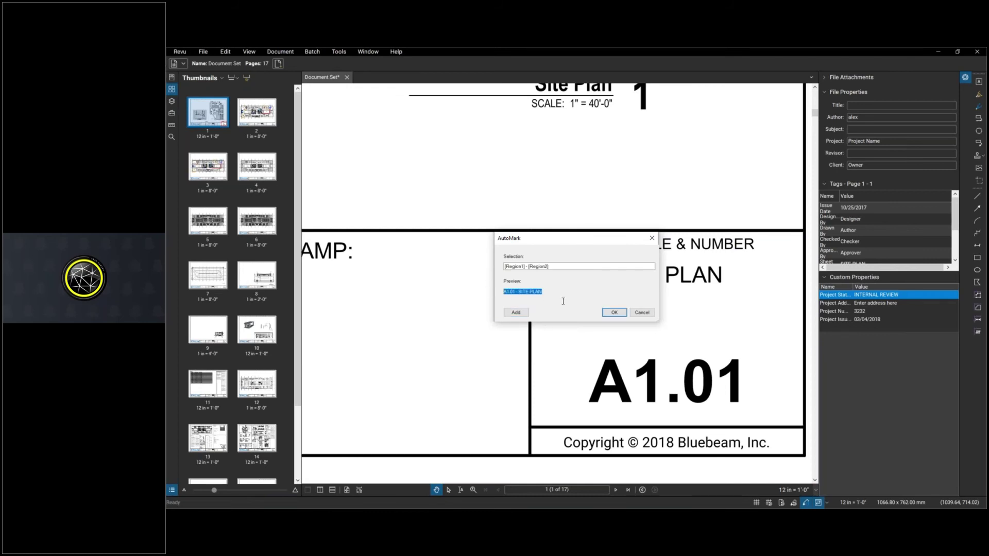
left_click(613, 312)
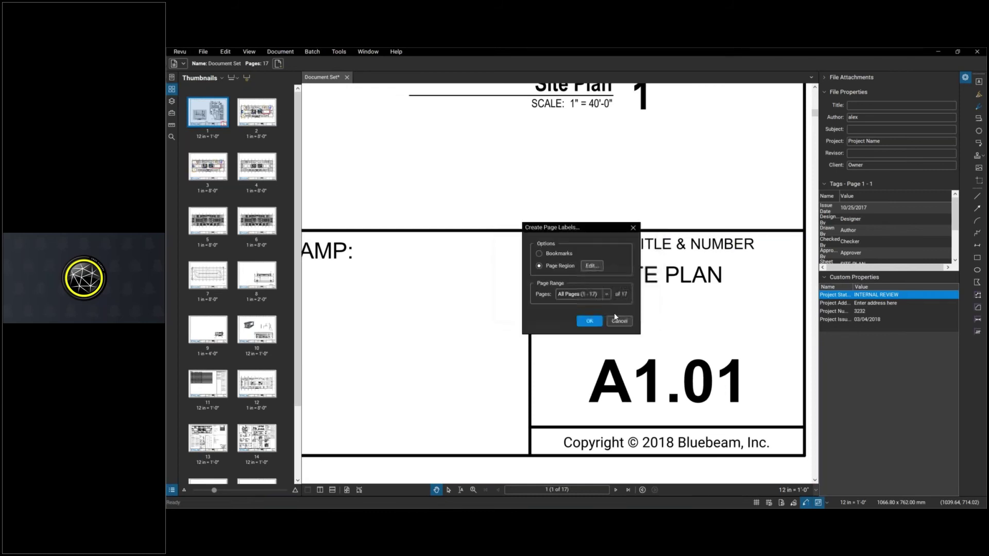
left_click(583, 319)
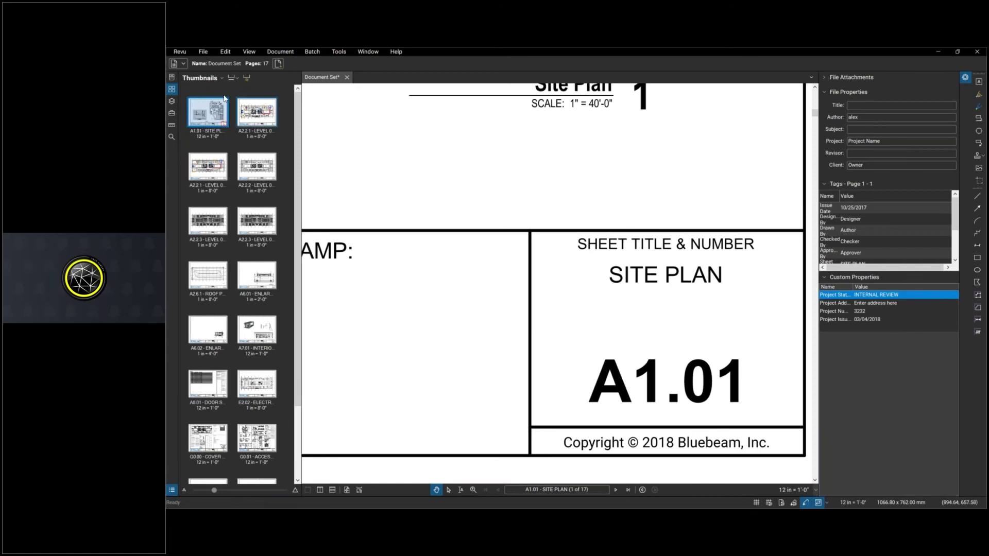
Look over the new page labels on the thumbnails and display the document's Bookmarks panel.
scroll(257, 299, "down", 3)
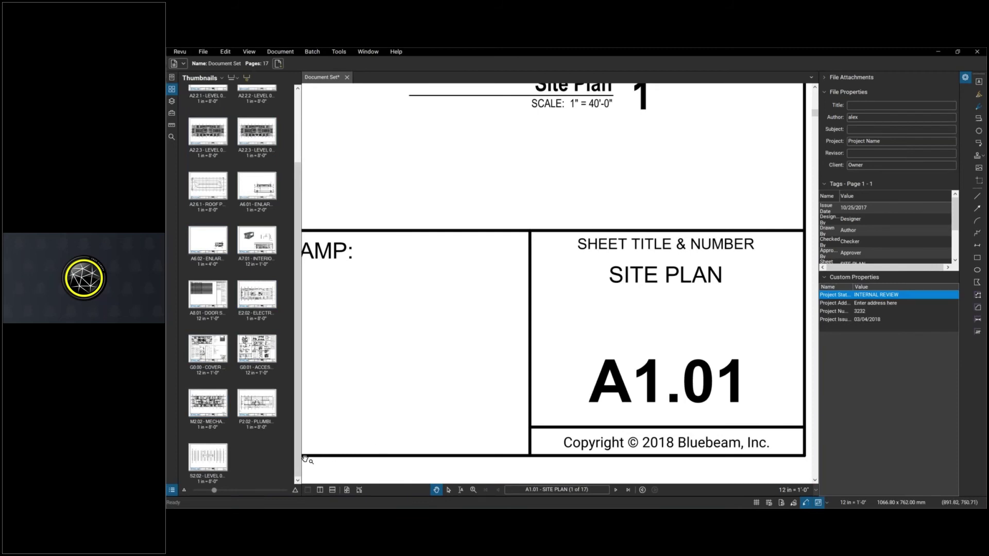
scroll(385, 335, "down", 3)
mouse_move(386, 335)
left_mouse_down()
mouse_move(395, 319)
mouse_move(479, 305)
left_mouse_up()
scroll(479, 306, "down", 3)
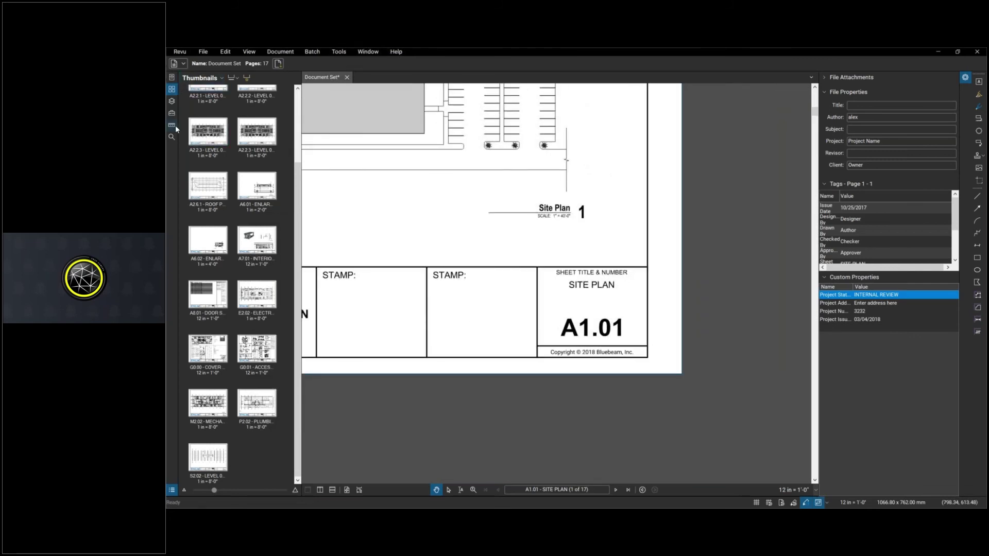
right_click(174, 153)
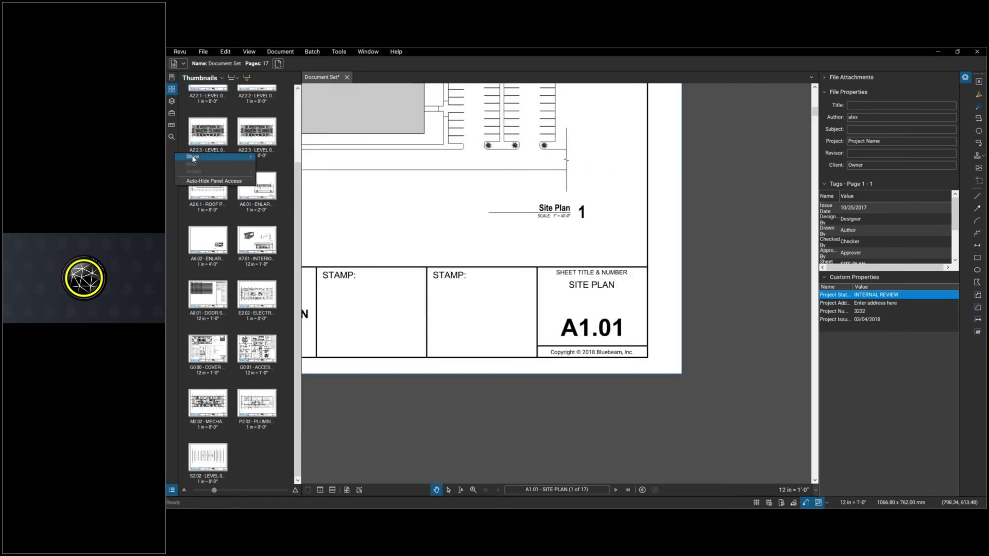
mouse_move(201, 157)
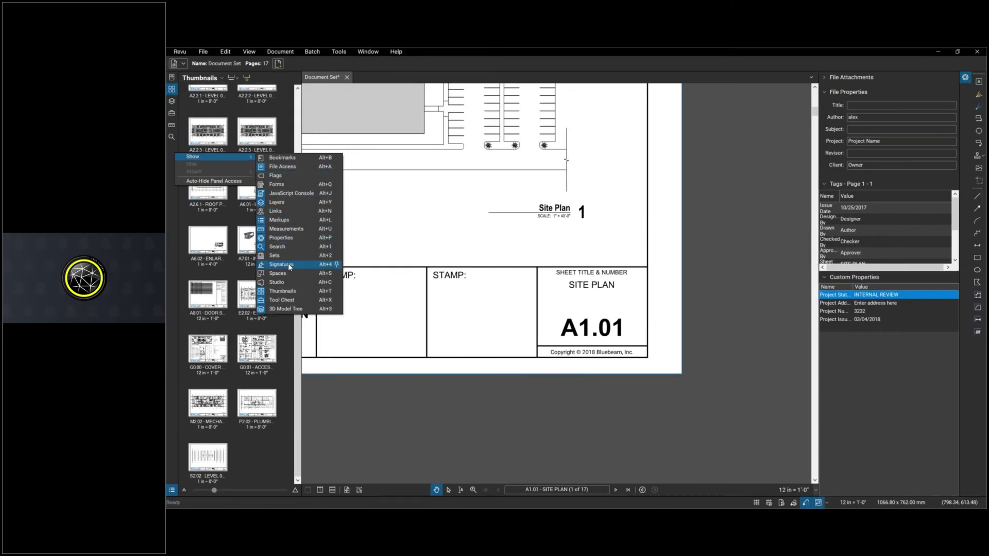
left_click(283, 158)
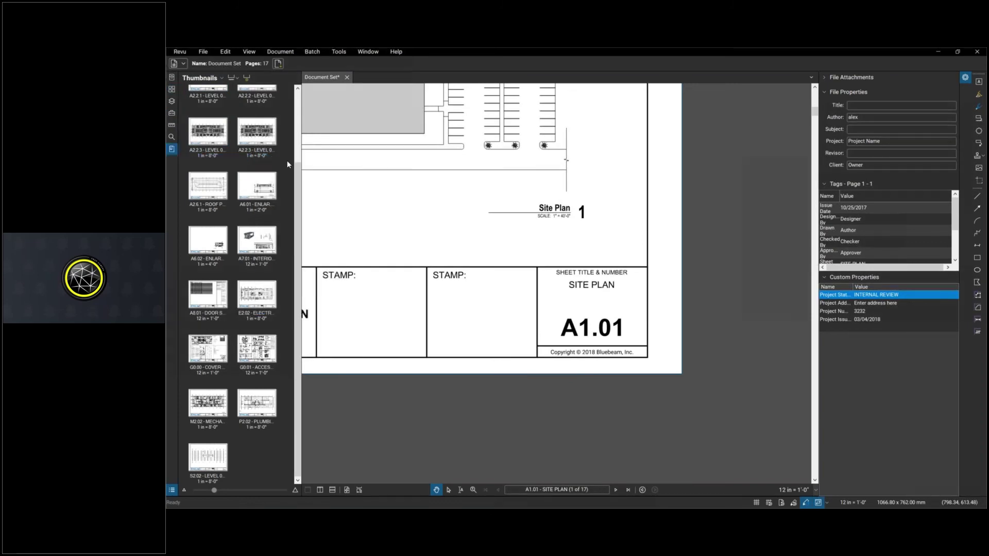
left_click(214, 78)
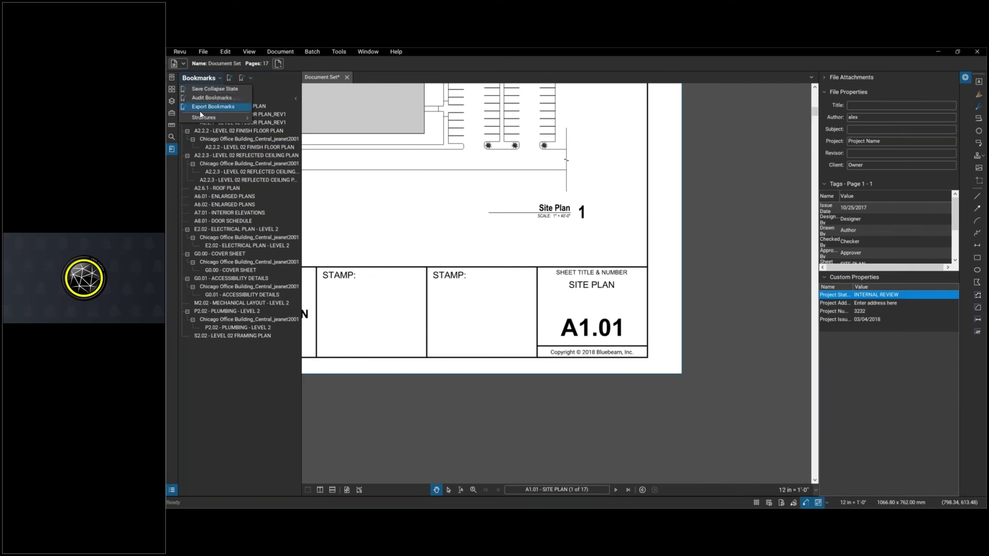
left_click(230, 89)
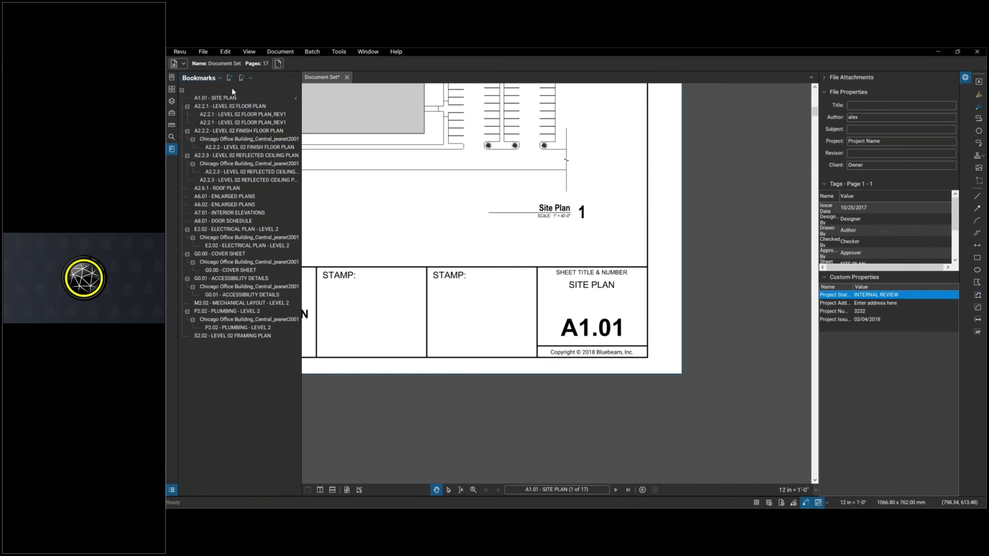
Delete all existing bookmarks from A1.01 - SITE PLAN to S2.02 - LEVEL 02 FRAMING PLAN, including the nested ones.
left_click(224, 97)
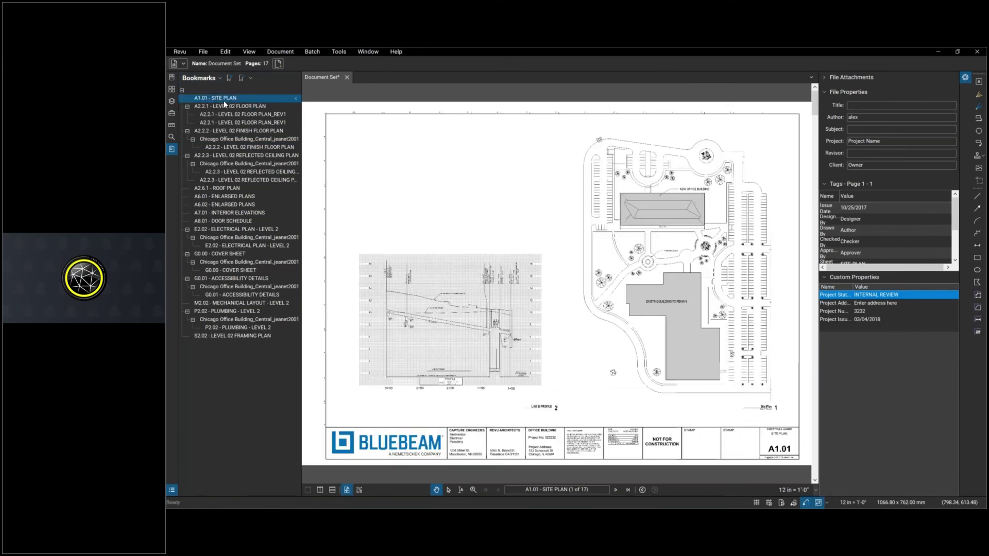
left_click(181, 90)
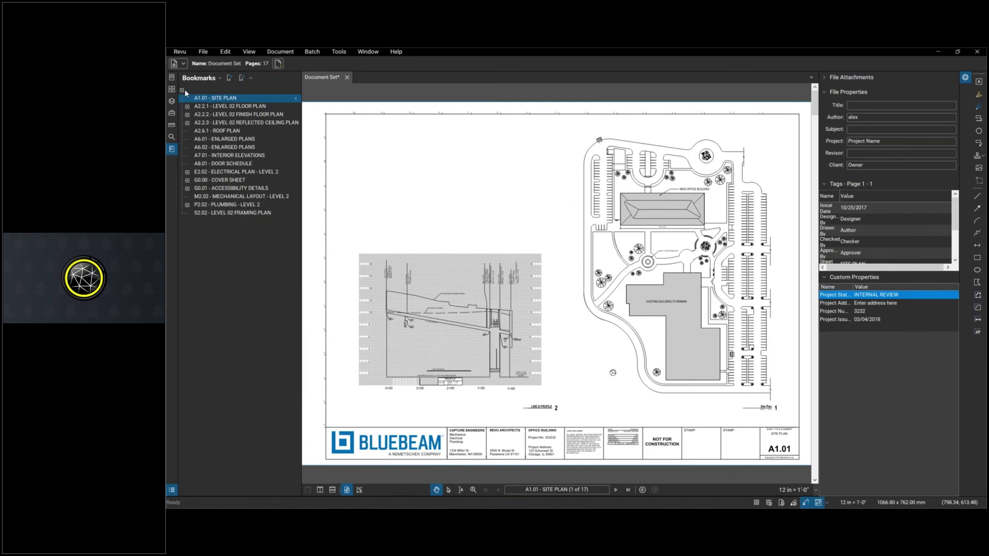
left_click(215, 211, "shift")
key("Delete")
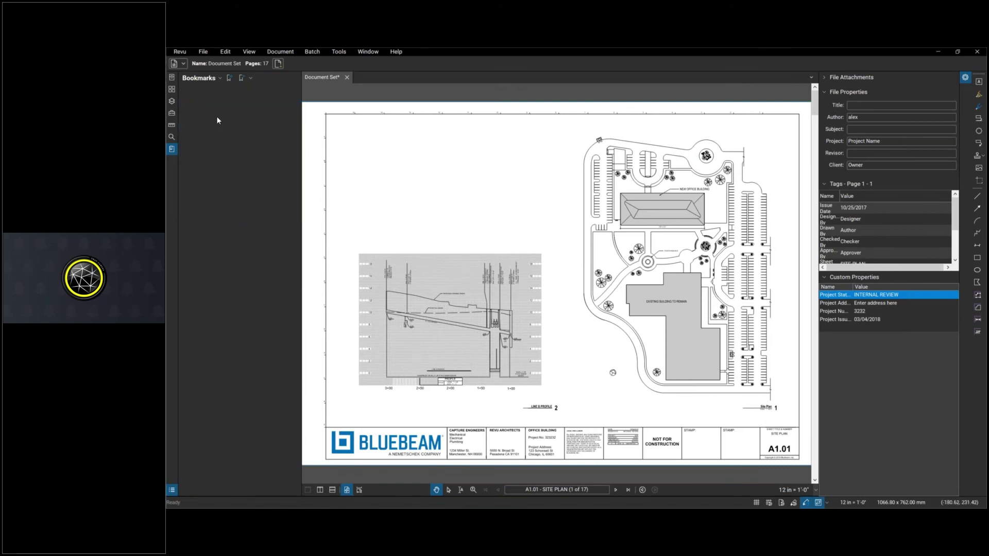
Create new bookmarks from the page labels for all pages (1 - 17) with the Fit Page scale.
left_click(213, 79)
left_click(230, 78)
left_click(231, 82)
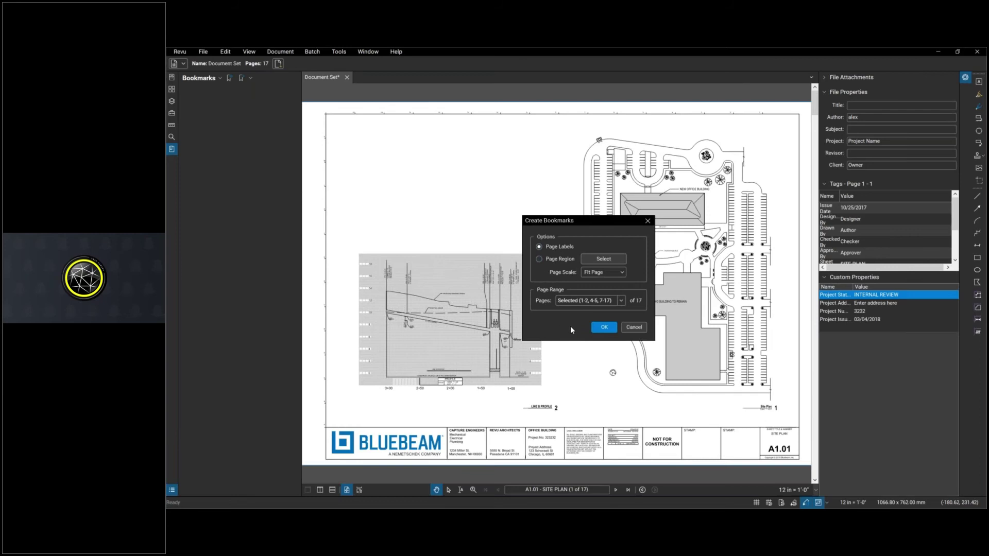
left_click(621, 301)
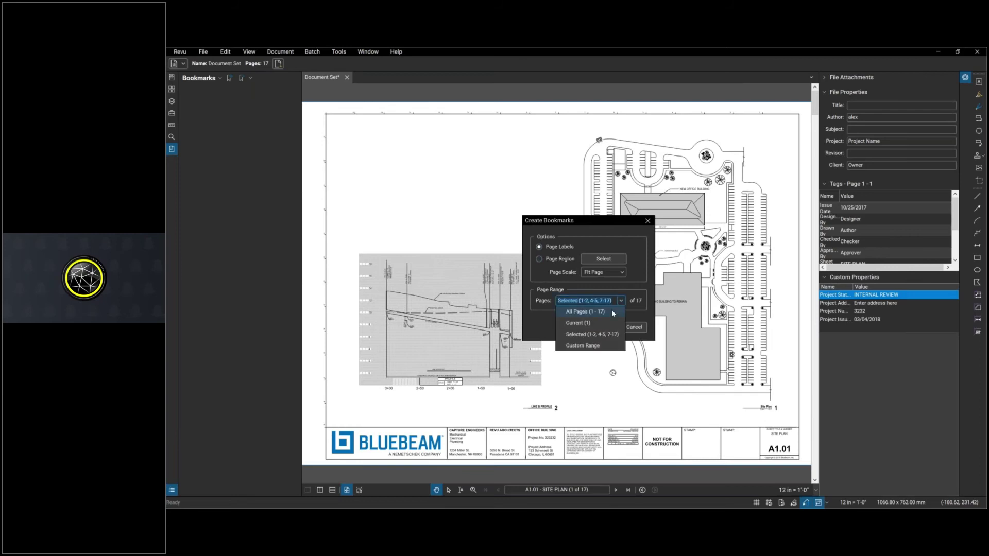
left_click(607, 313)
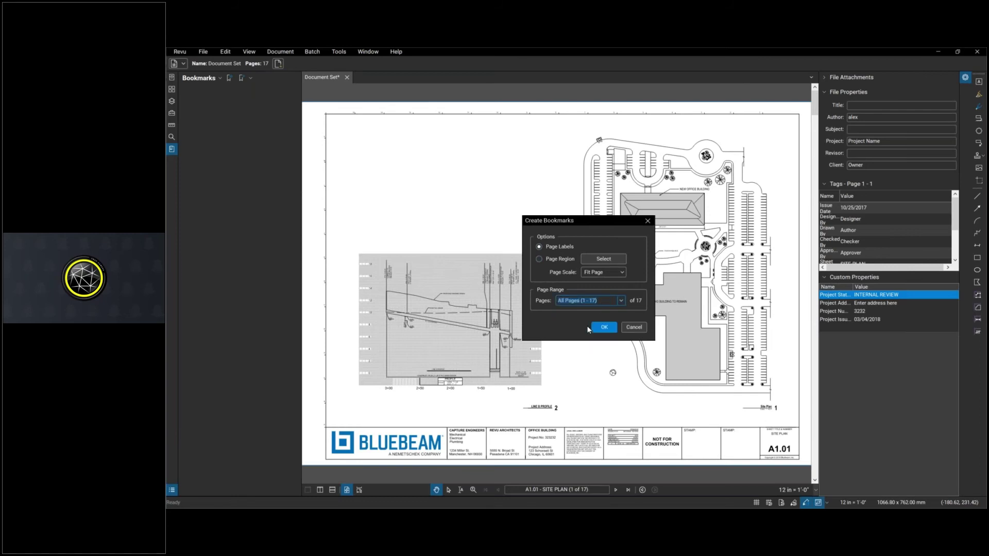
left_click(602, 328)
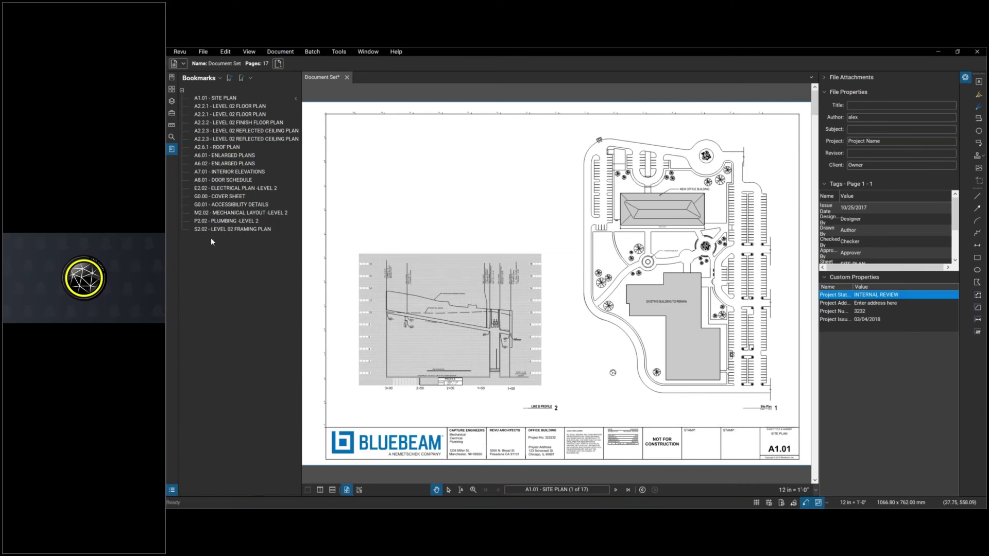
Export the bookmarks as a tree-style PDF summary to the source file folder with the filename suffix _Bookmarks.
left_click(214, 77)
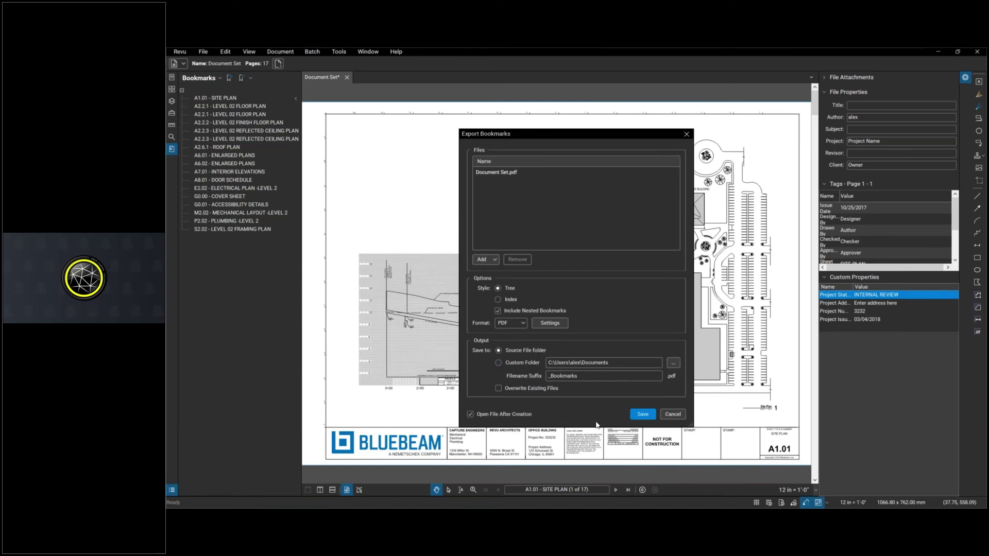
left_click(641, 415)
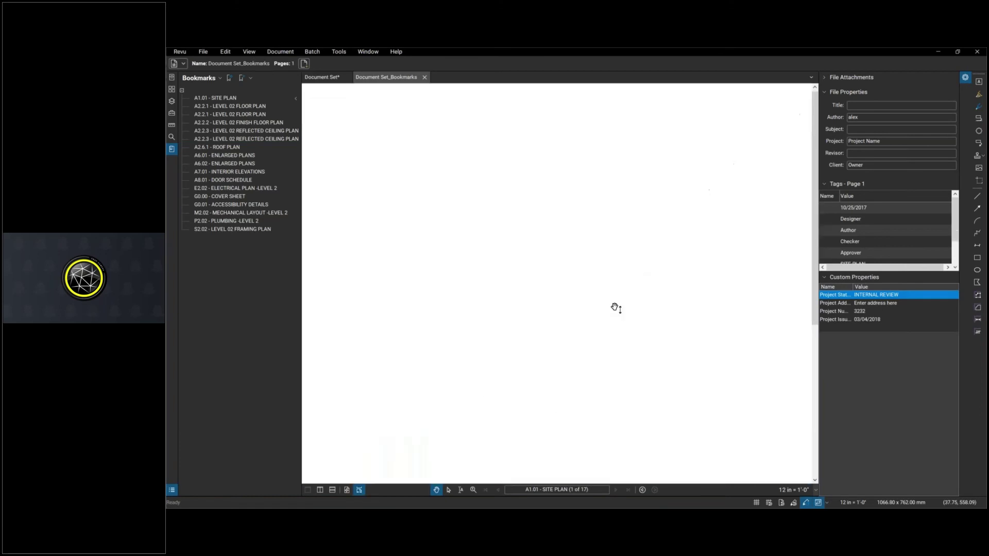
scroll(591, 252, "down", 1)
scroll(591, 252, "up", 1)
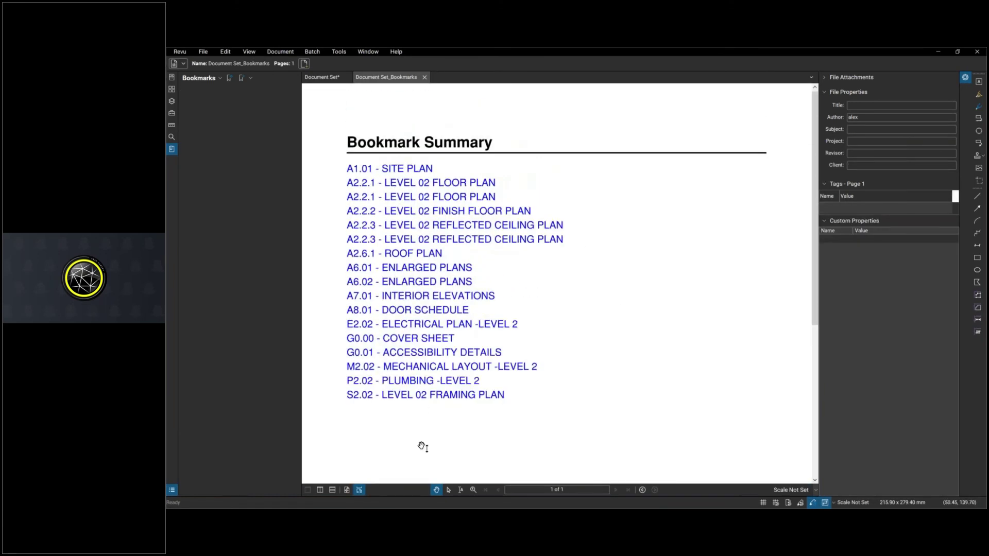
Insert Document Set_Bookmarks.pdf into Document Set before the first page.
left_click(324, 77)
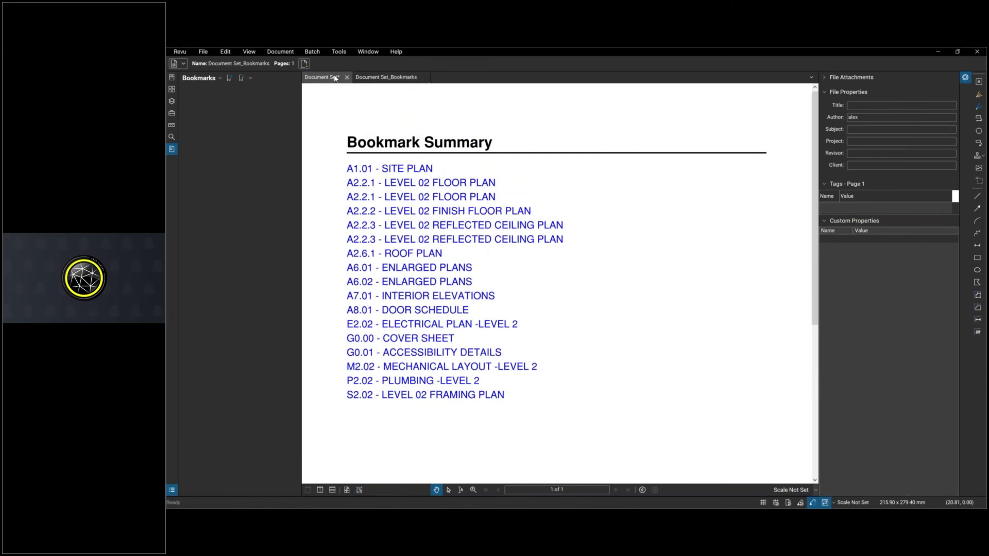
left_click(173, 90)
right_click(217, 118)
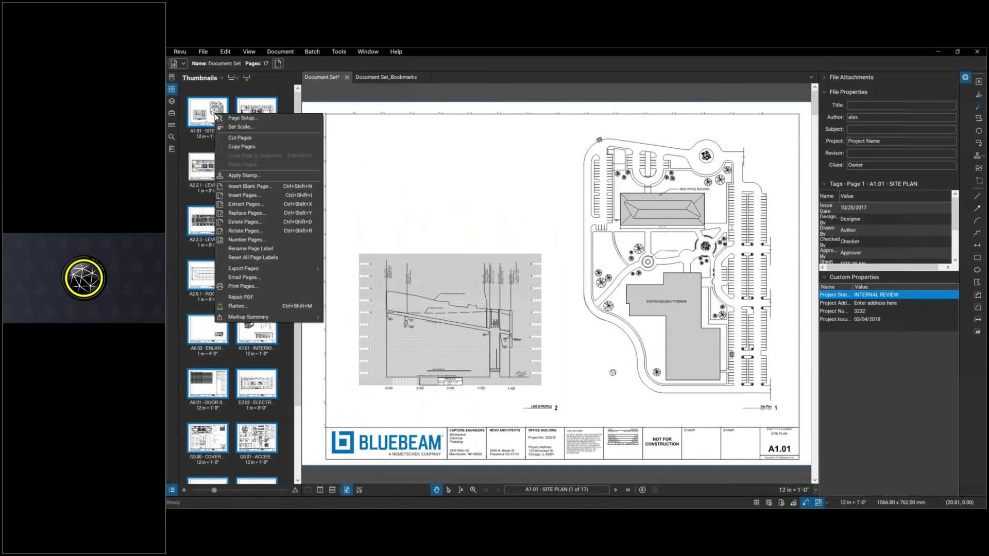
left_click(270, 196)
left_click(522, 258)
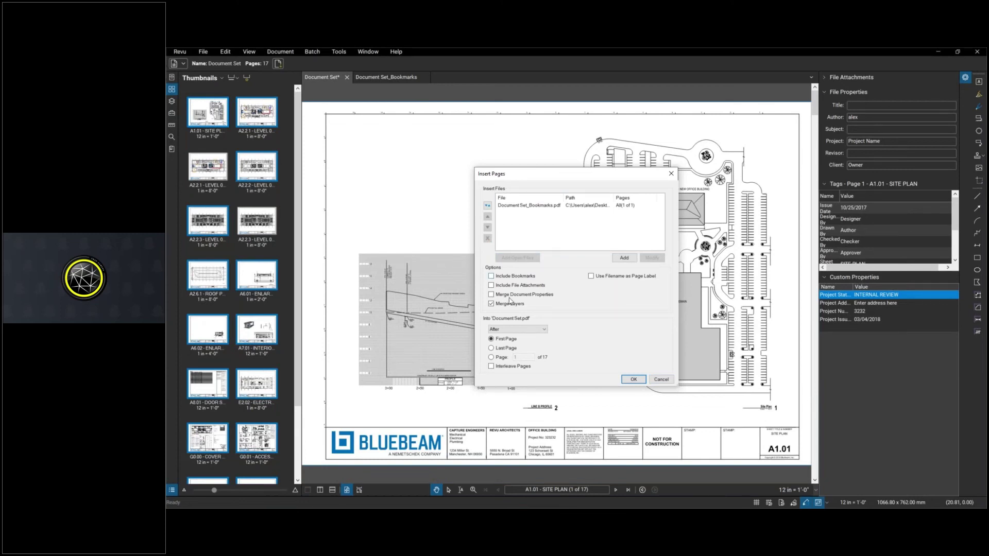
left_click(511, 330)
left_click(510, 342)
left_click(639, 383)
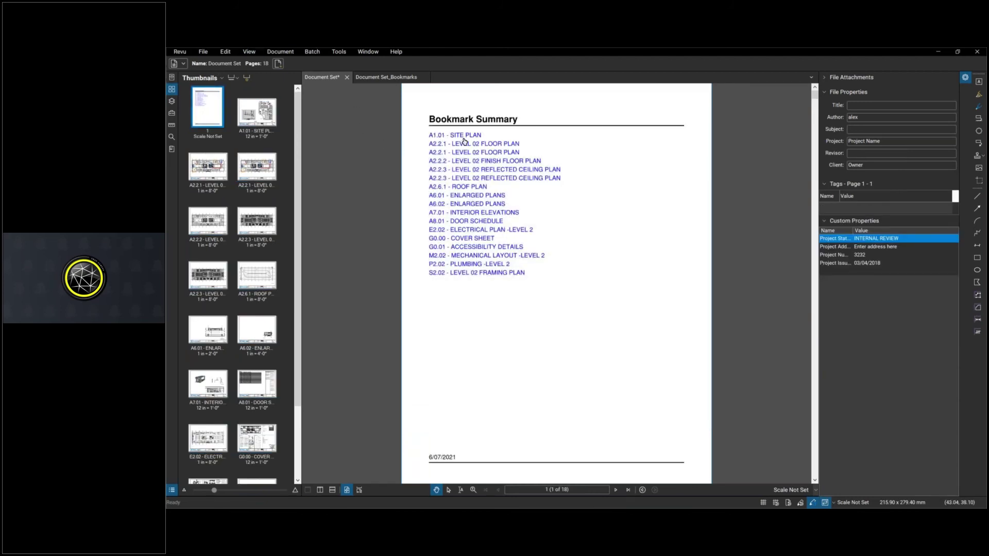
Test the A1.01 - SITE PLAN link on the inserted summary page and view the A2.2.2 finish floor plan.
left_click(444, 137)
left_click(216, 119)
left_click(207, 222)
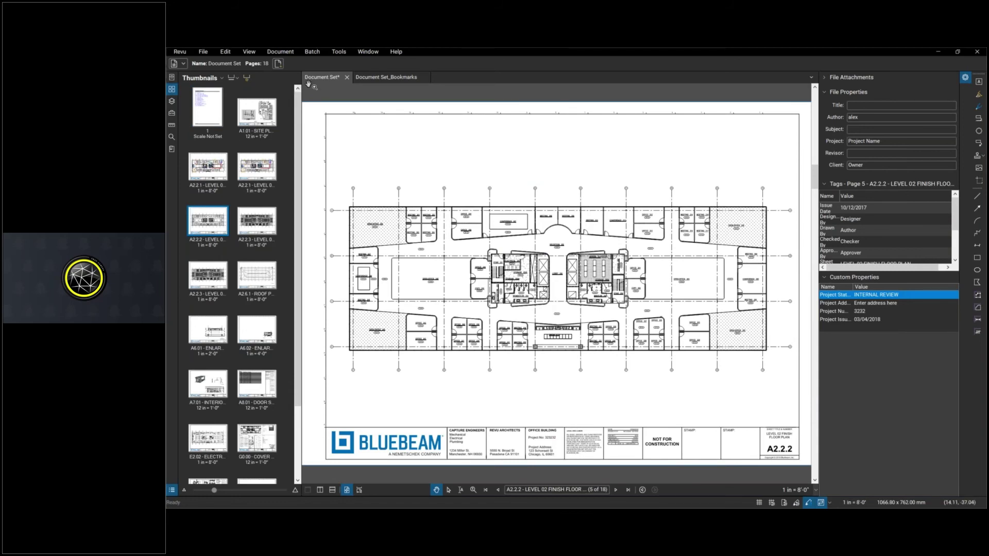
Close the separate Document Set_Bookmarks file and return to Document Set.
key("alt+f")
left_click(387, 79)
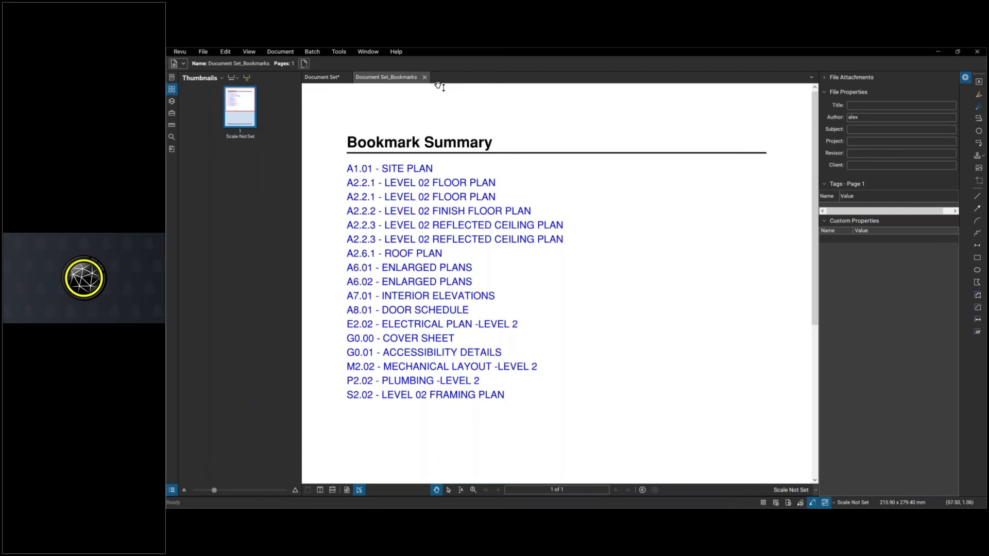
left_click(424, 77)
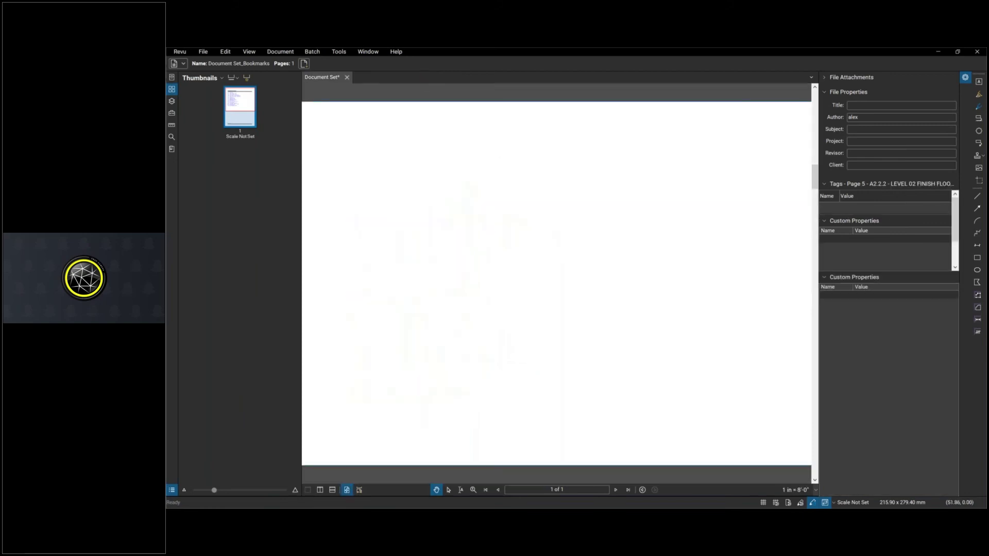
Delete the Bookmark Summary page from the start of Document Set.
left_click(230, 115)
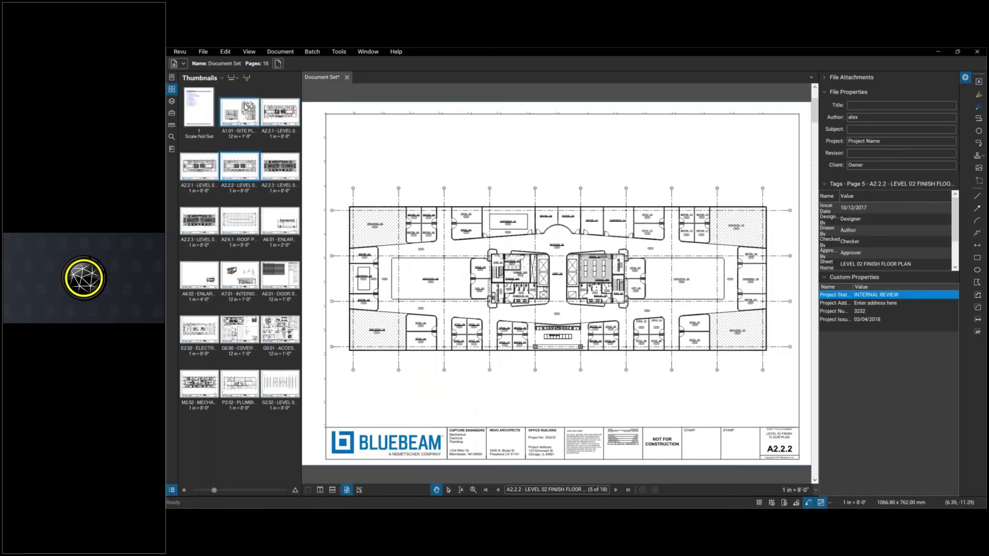
left_click(207, 123)
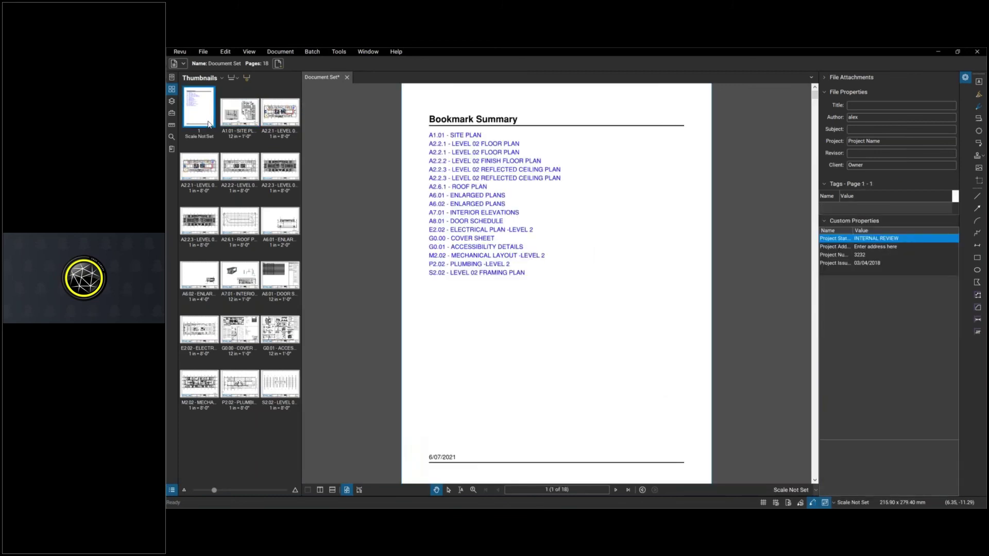
key("Delete")
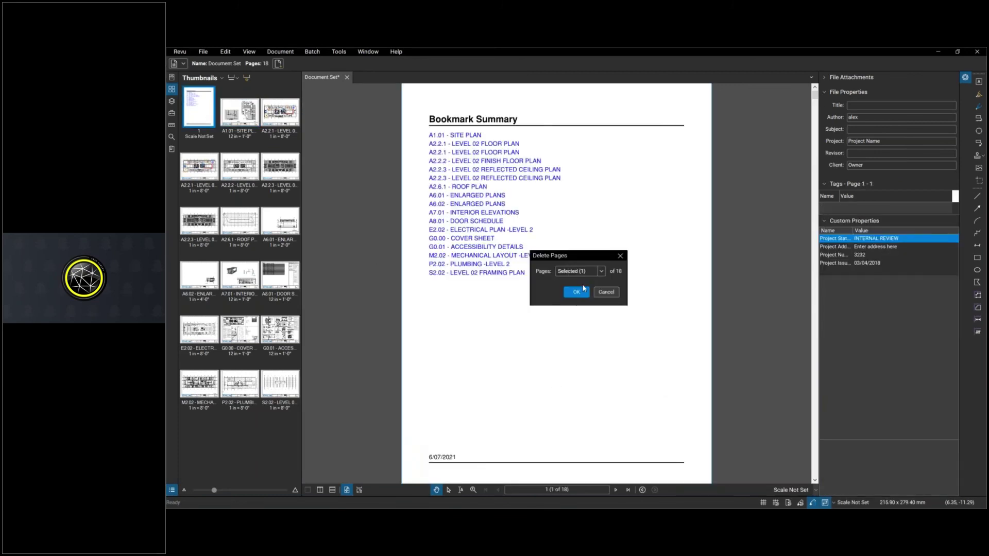
left_click(578, 291)
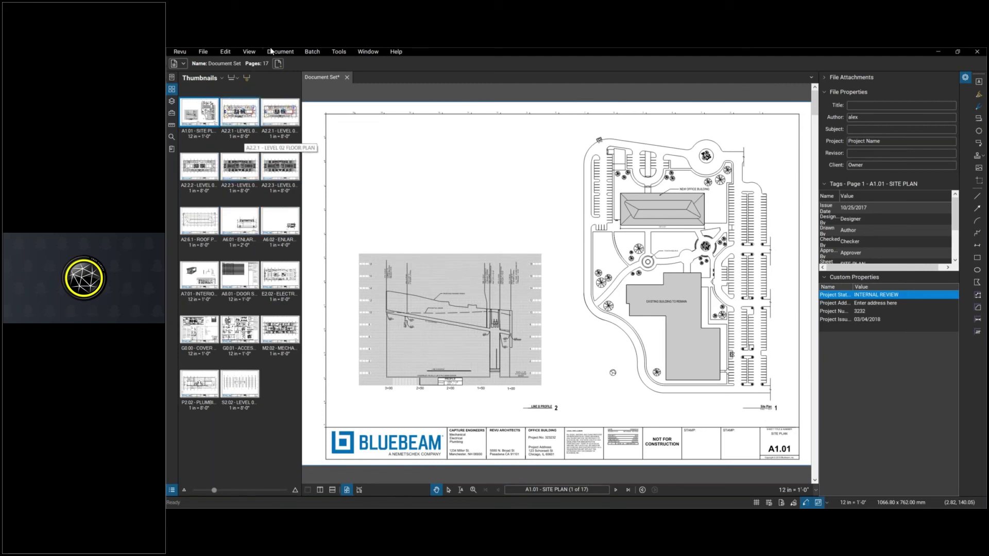
Start a new Batch Link and add the open Document Set.pdf as the file to link.
left_click(339, 51)
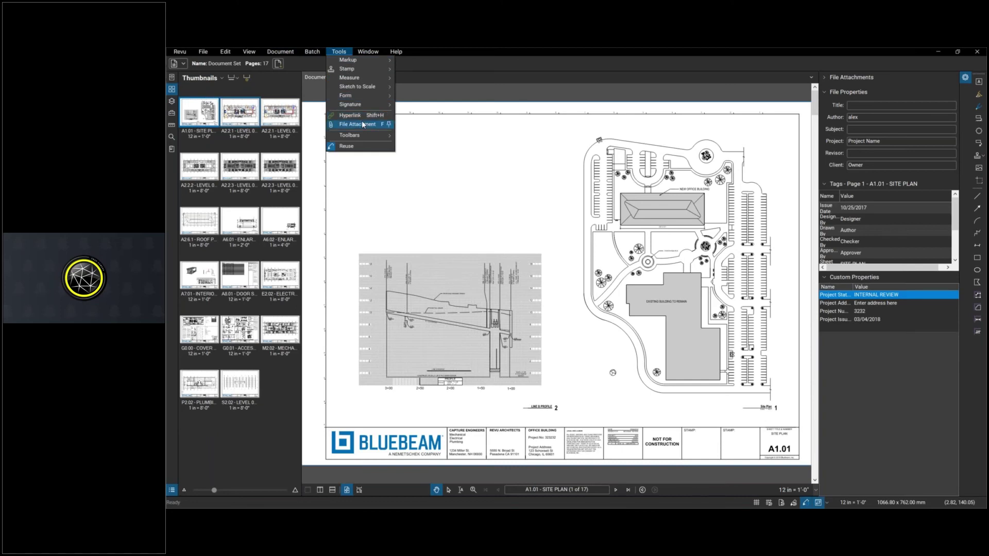
mouse_move(321, 52)
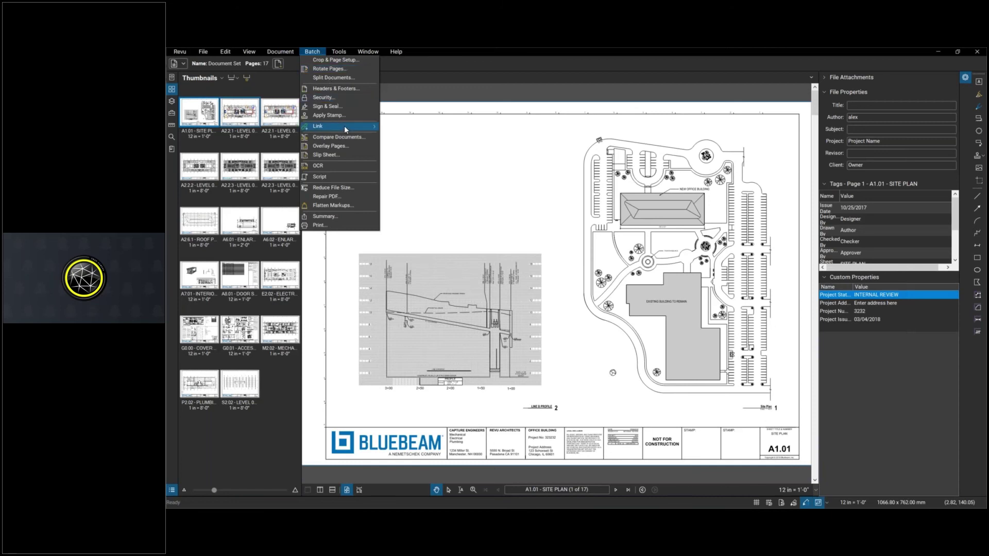
mouse_move(344, 125)
left_click(394, 126)
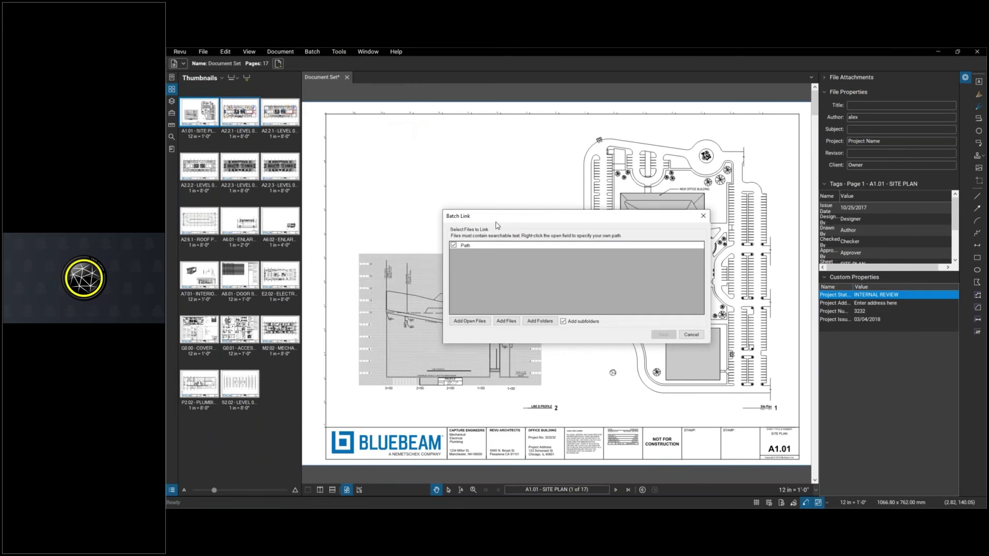
left_click(470, 321)
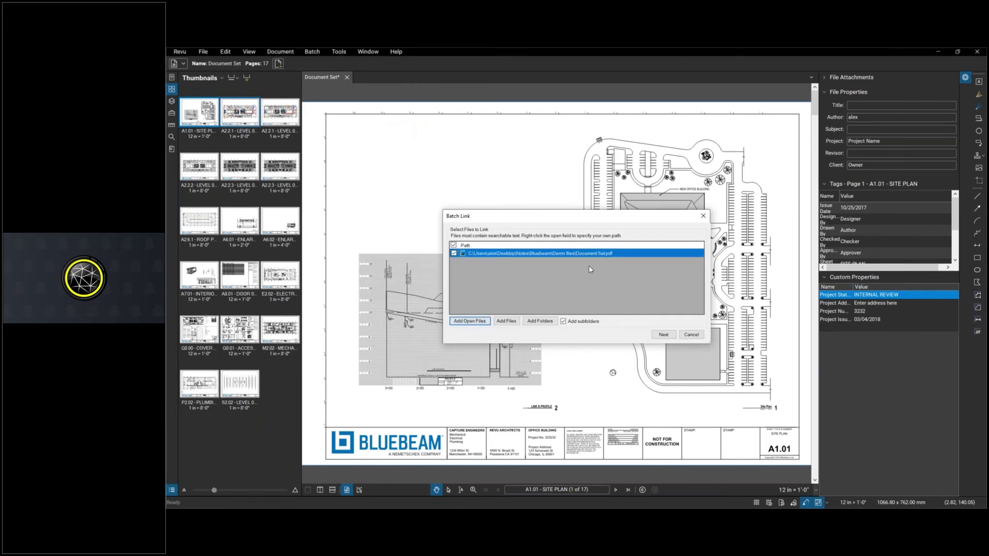
left_click(663, 334)
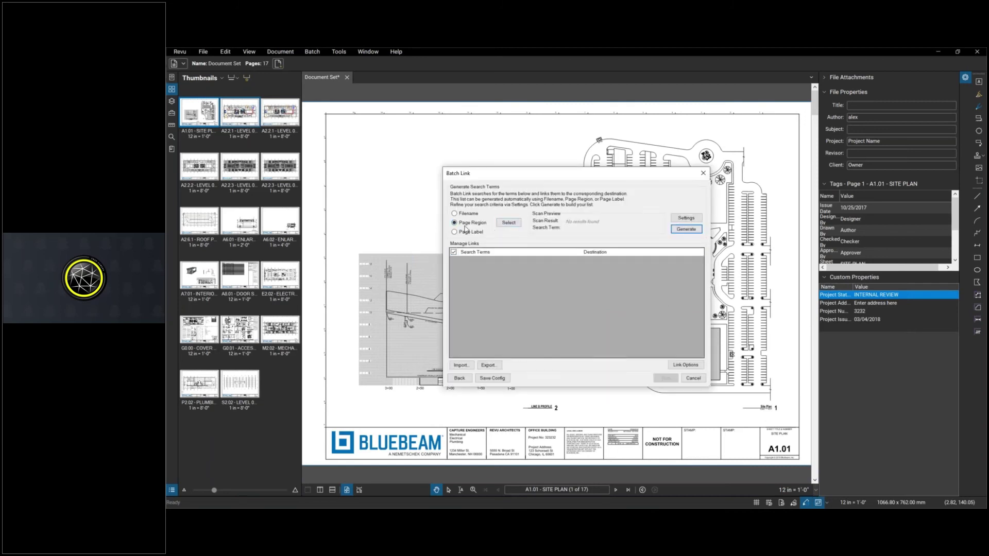
Define the search terms by page region, using the sheet number A1.01 in the site plan's title block.
left_click(509, 223)
scroll(744, 434, "up", 3)
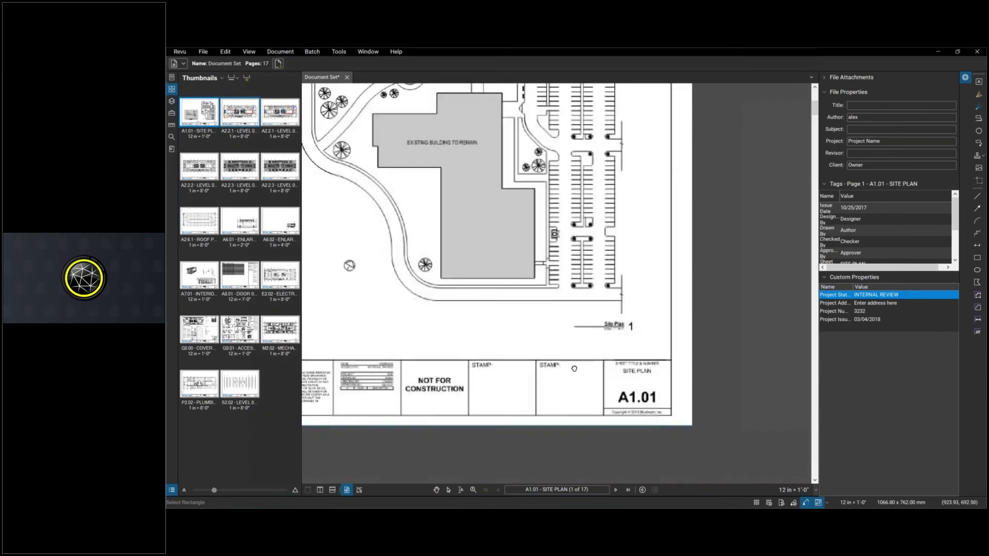
scroll(670, 358, "up", 3)
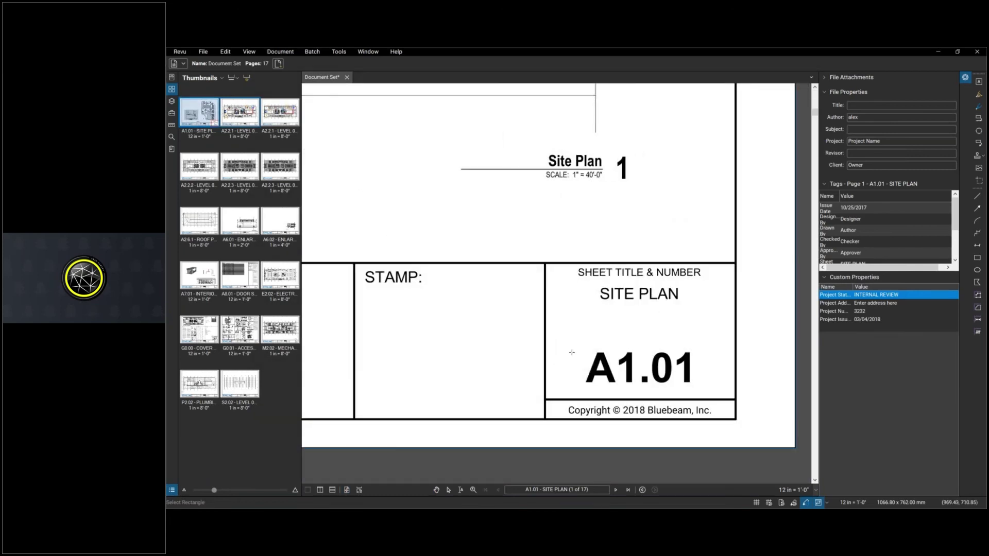
left_click_drag(550, 342, 732, 394)
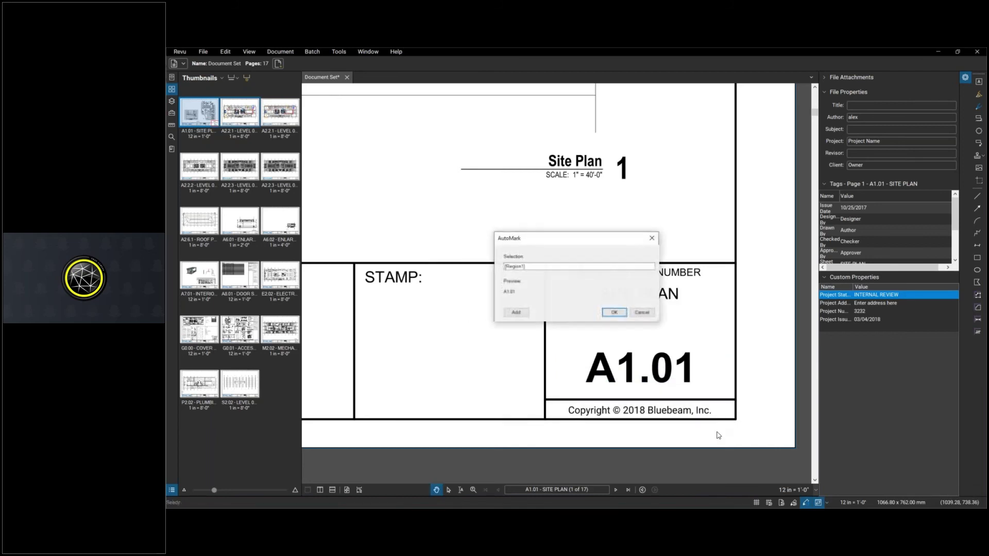
left_click(614, 312)
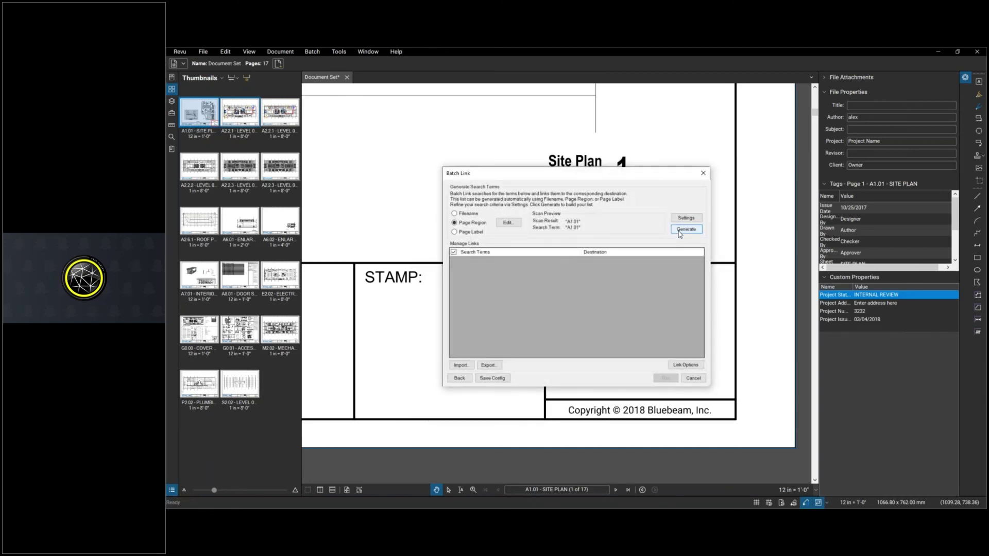
Generate the search terms for all sheets and run the batch link, continuing despite the non-unique queries, then close the summary.
left_click(679, 233)
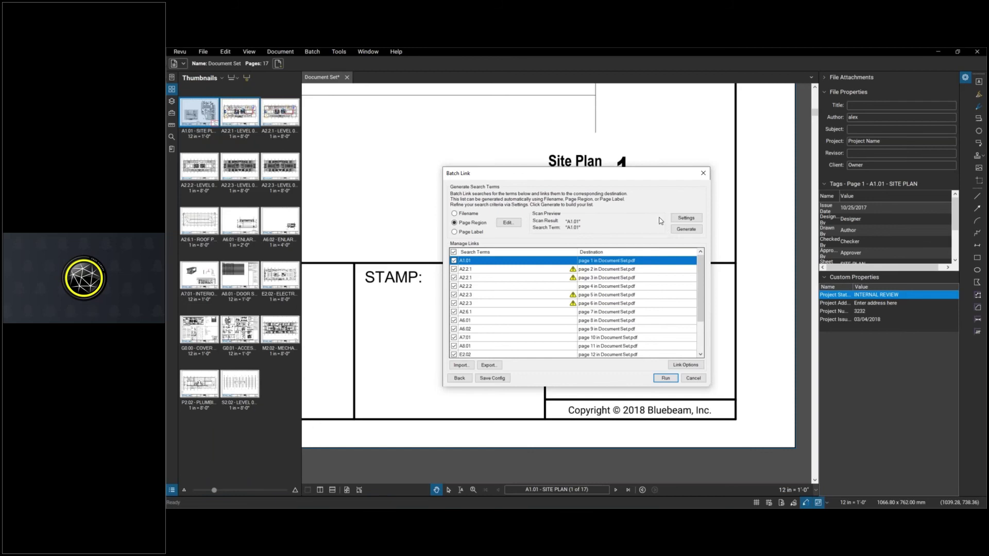
left_click(666, 378)
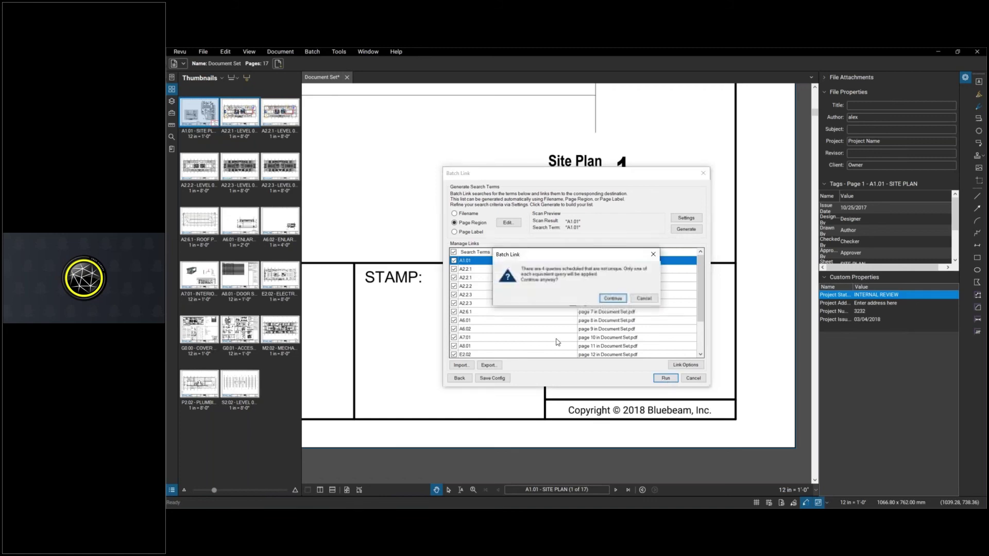
left_click(613, 299)
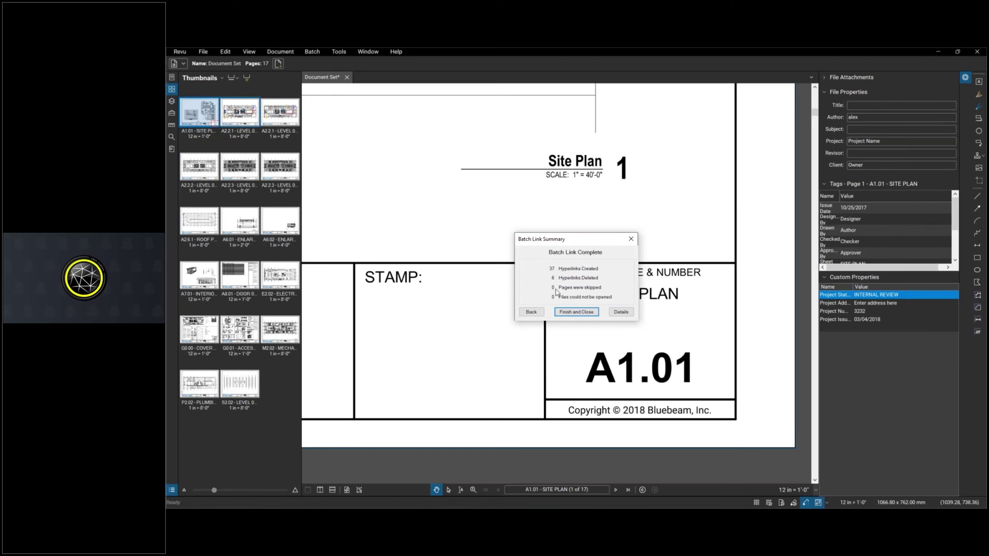
left_click(576, 312)
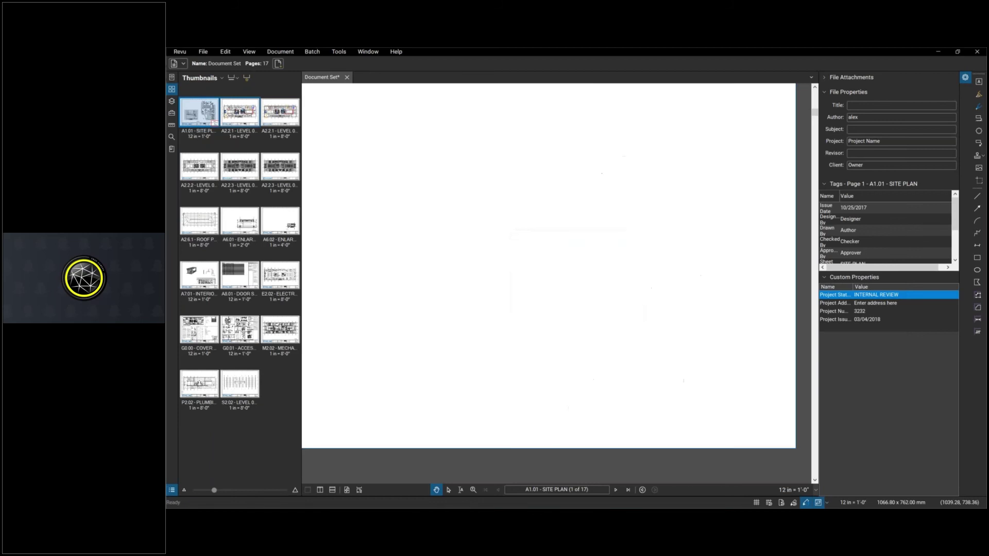
scroll(429, 194, "down", 5)
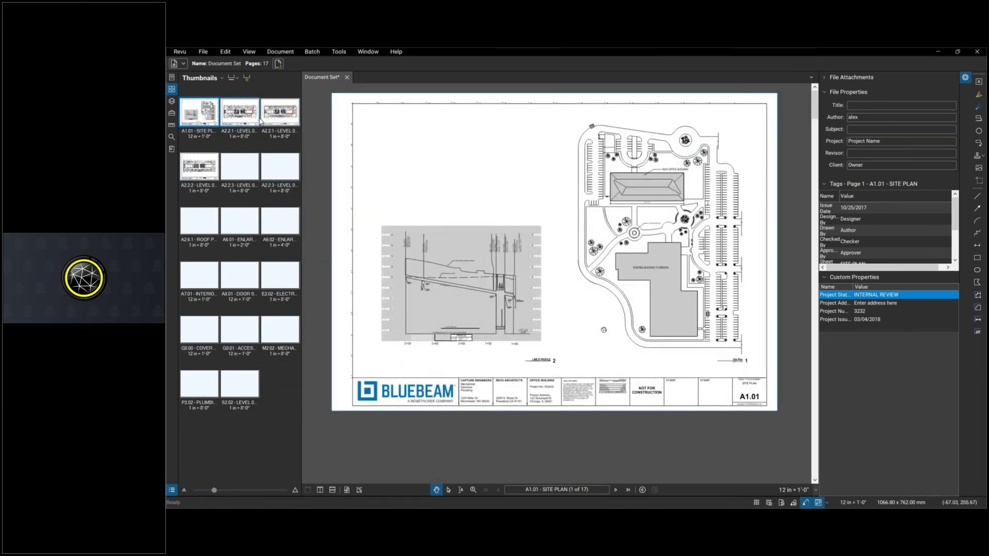
Follow the A6.01 detail callout link below Break 233 on the first A2.2.1 Level 02 floor plan.
left_click(239, 112)
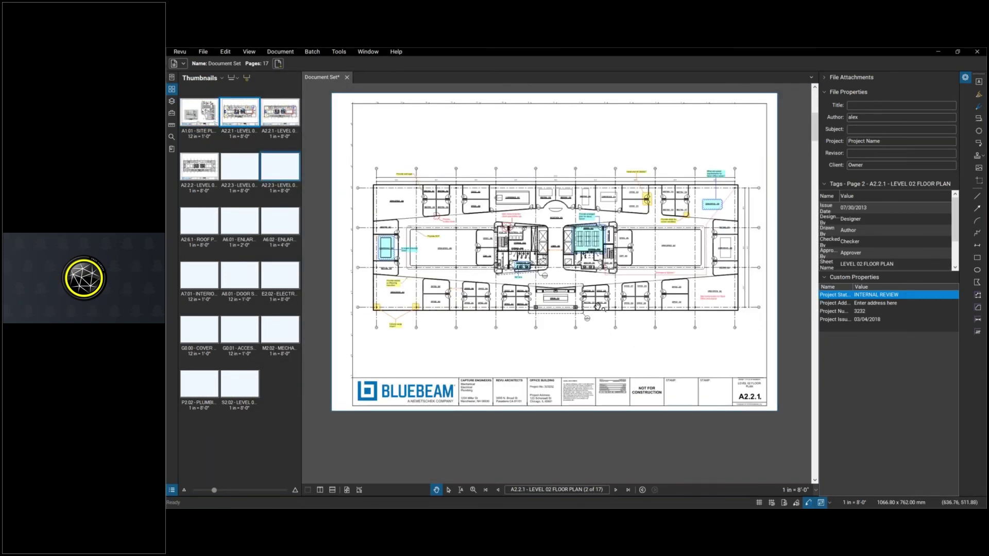
scroll(597, 305, "up", 5)
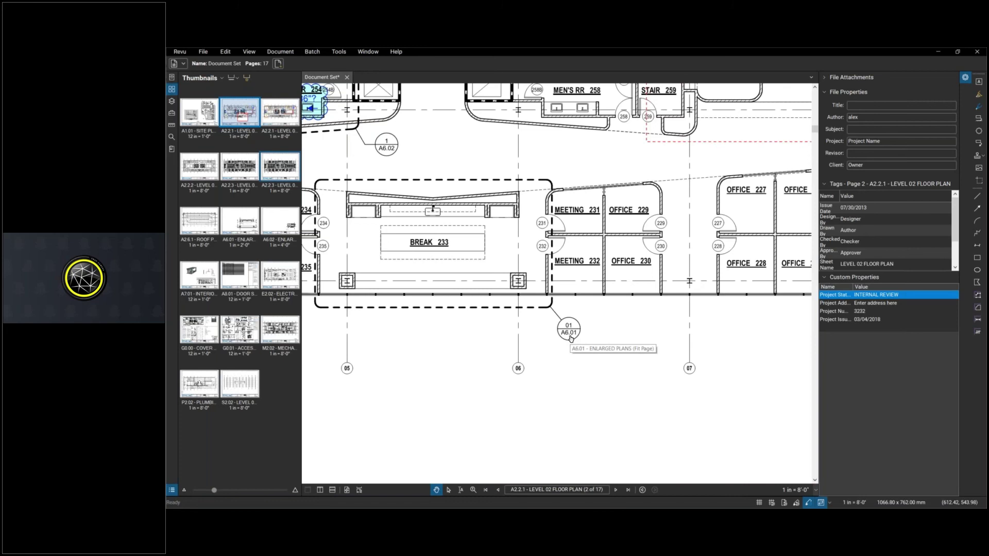
left_click(570, 338)
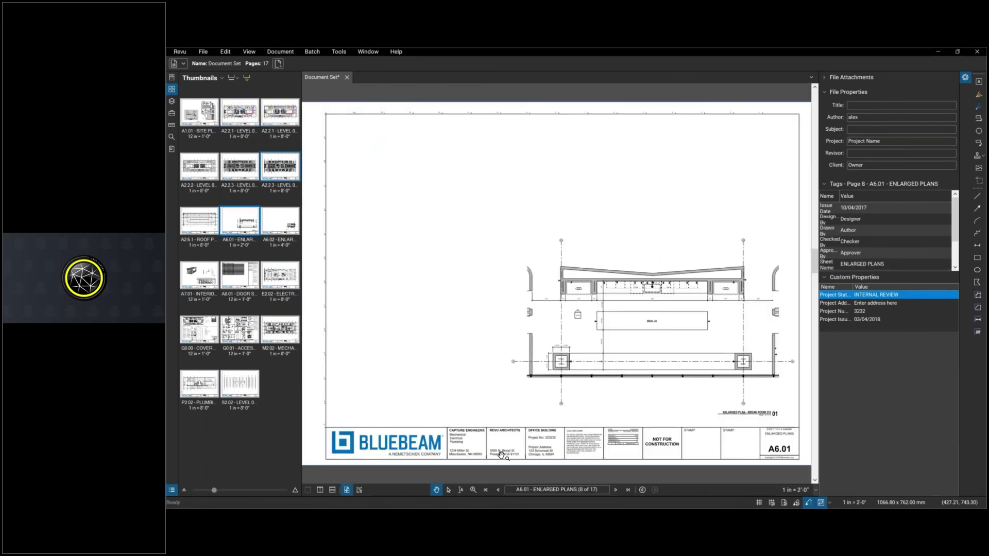
Browse the A2.2.2 finish floor plan, A2.2.3 reflected ceiling plan and A2.6.1 roof plan for further sheet hyperlinks.
key("Left")
key("Left")
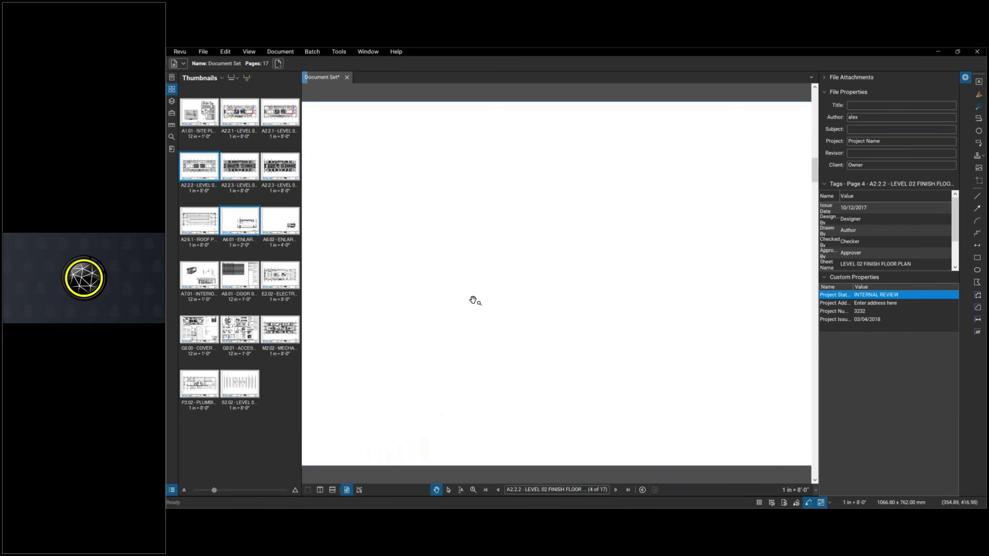
scroll(473, 299, "up", 3)
scroll(628, 264, "down", 1)
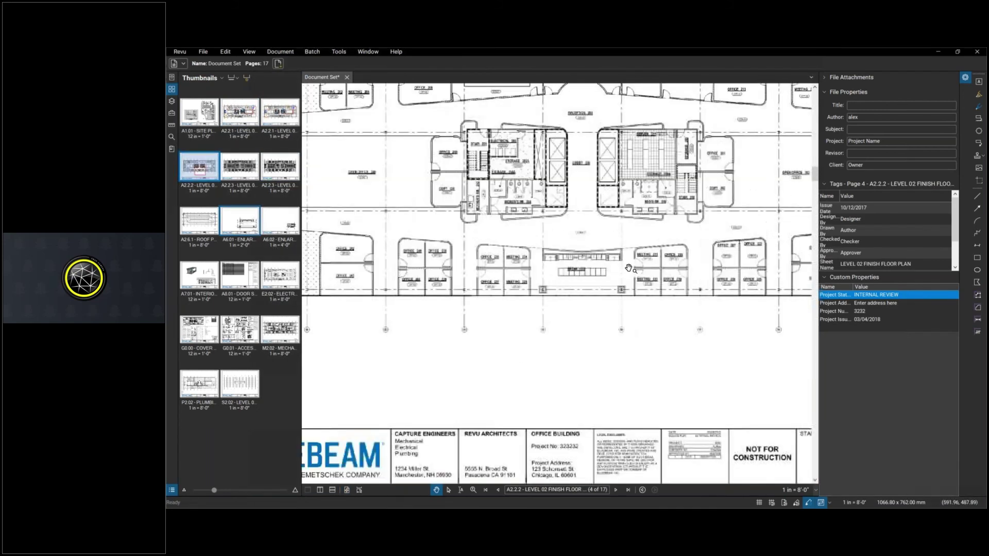
scroll(629, 265, "down", 3)
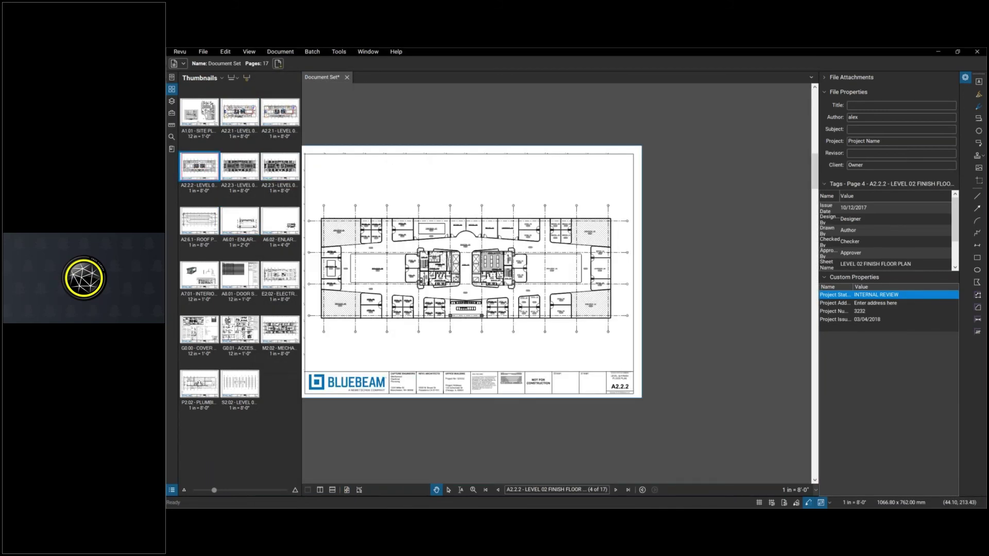
key("Right")
key("Right")
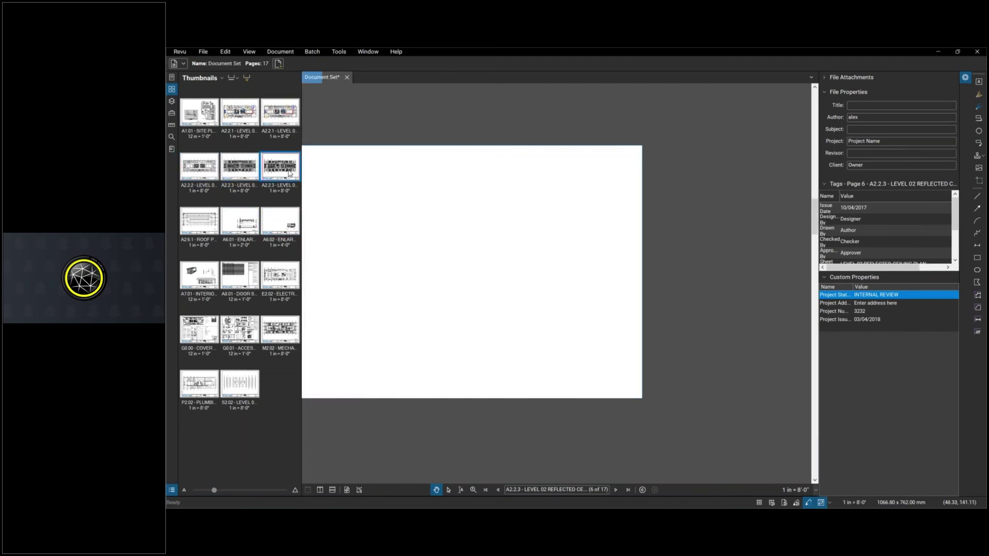
scroll(339, 295, "up", 2)
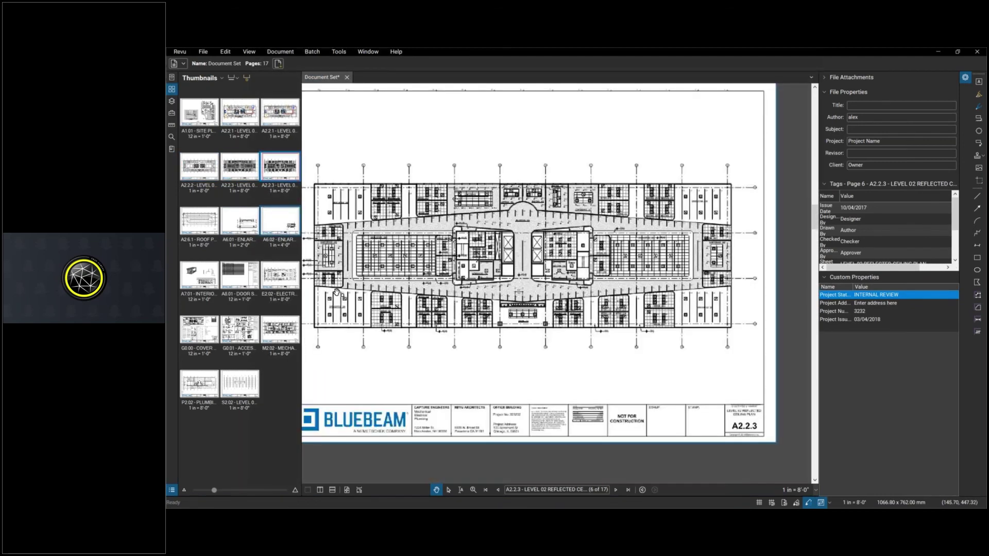
scroll(339, 293, "up", 2)
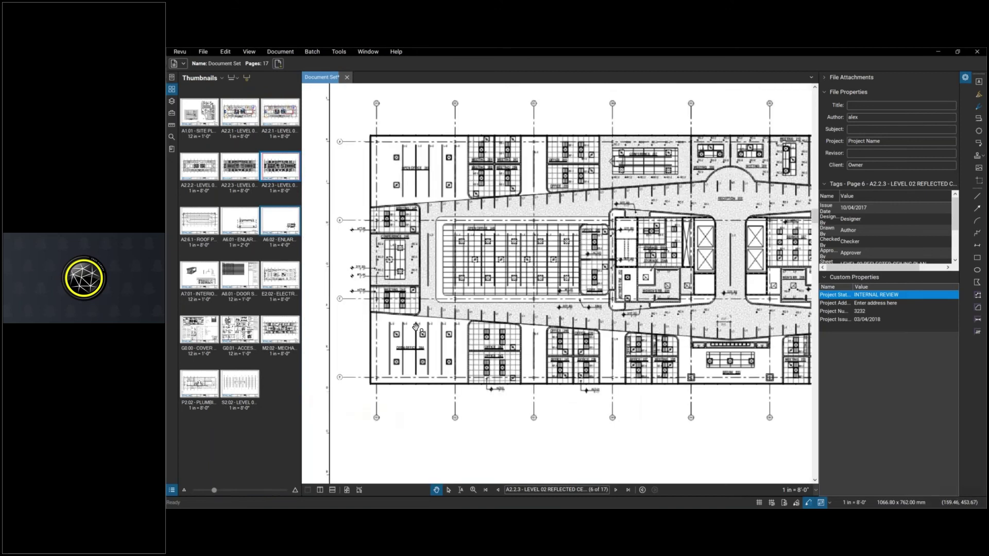
key("Right")
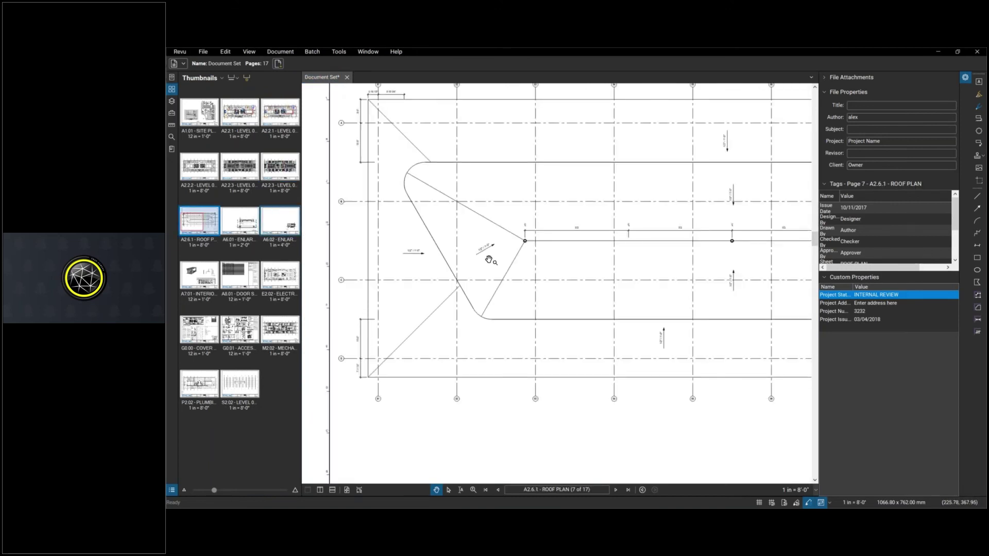
Examine the second A2.2.1 Level 02 floor plan and follow the sheet number link in its title block.
left_click(288, 115)
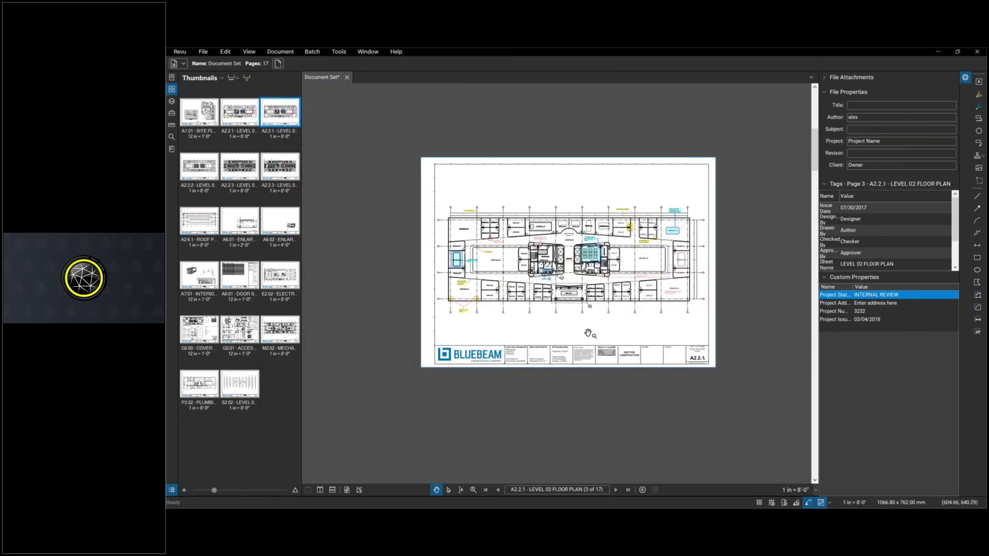
scroll(582, 324, "up", 2)
scroll(534, 297, "up", 4)
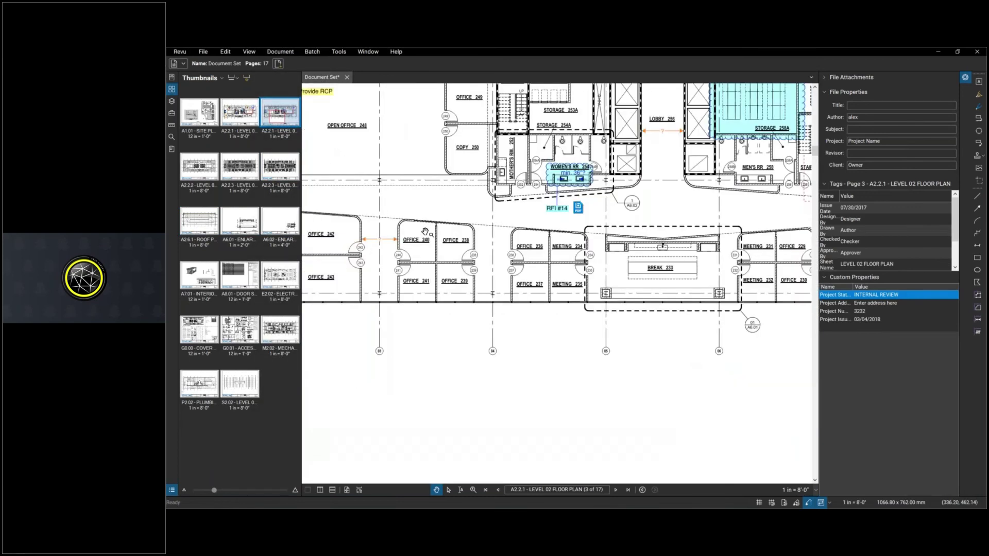
key("ctrl+0")
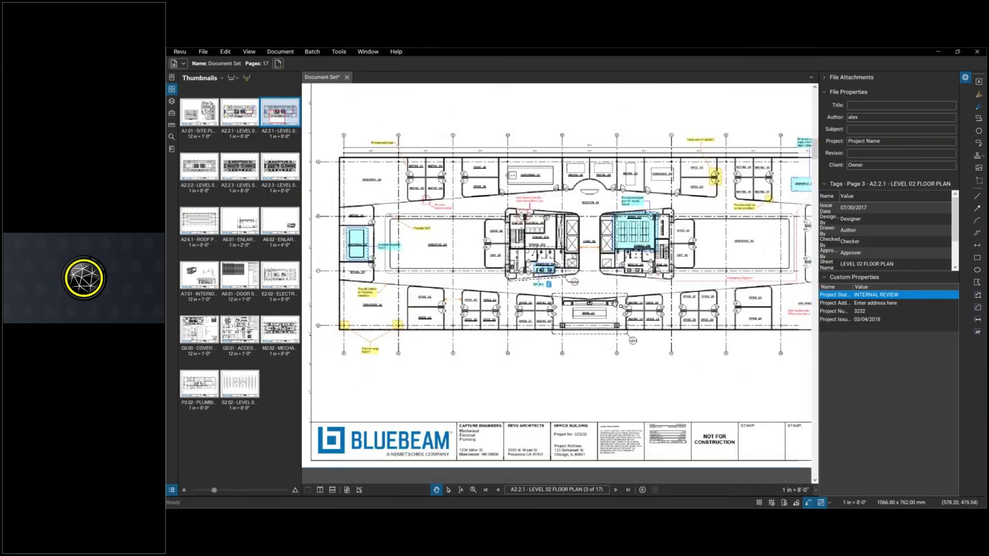
left_click_drag(401, 335, 325, 328)
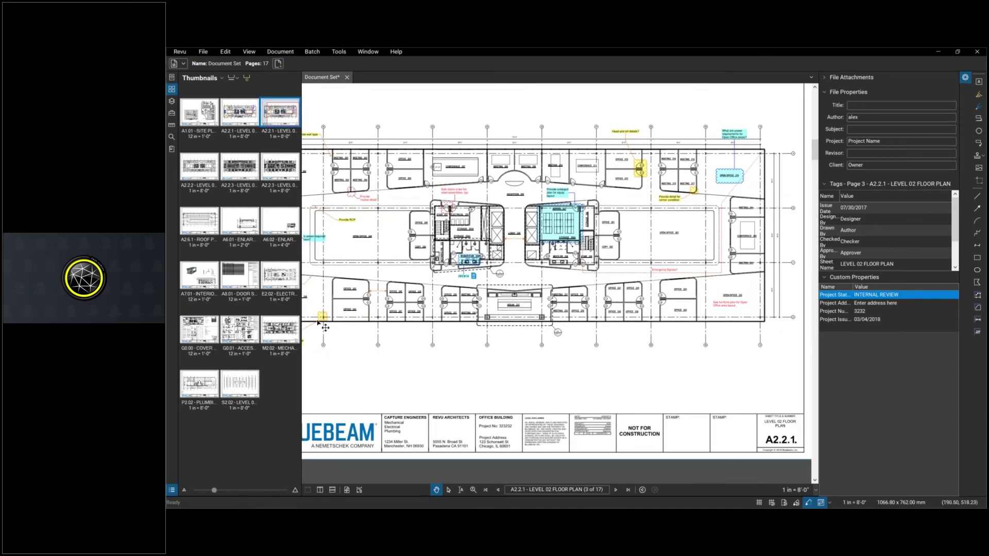
double_click(774, 441)
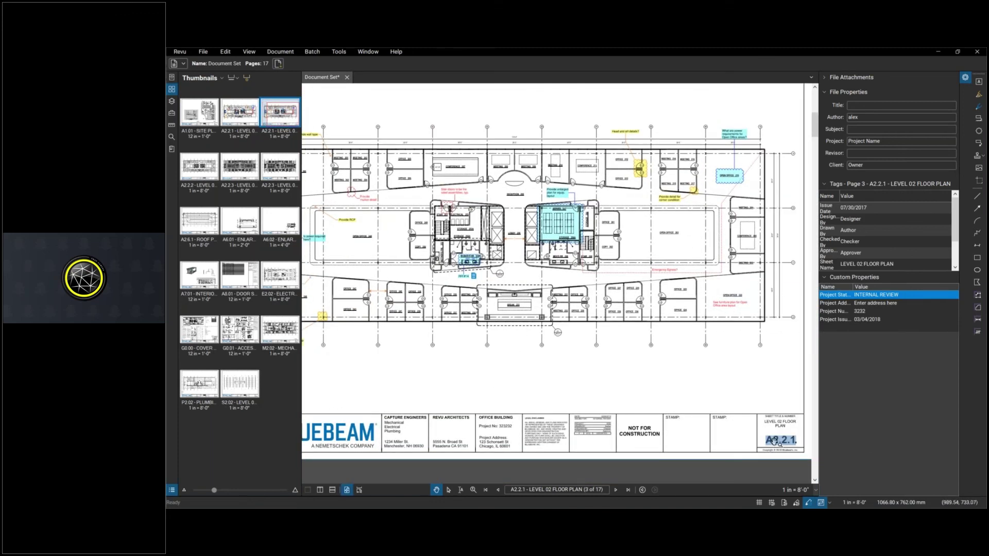
left_click(774, 441)
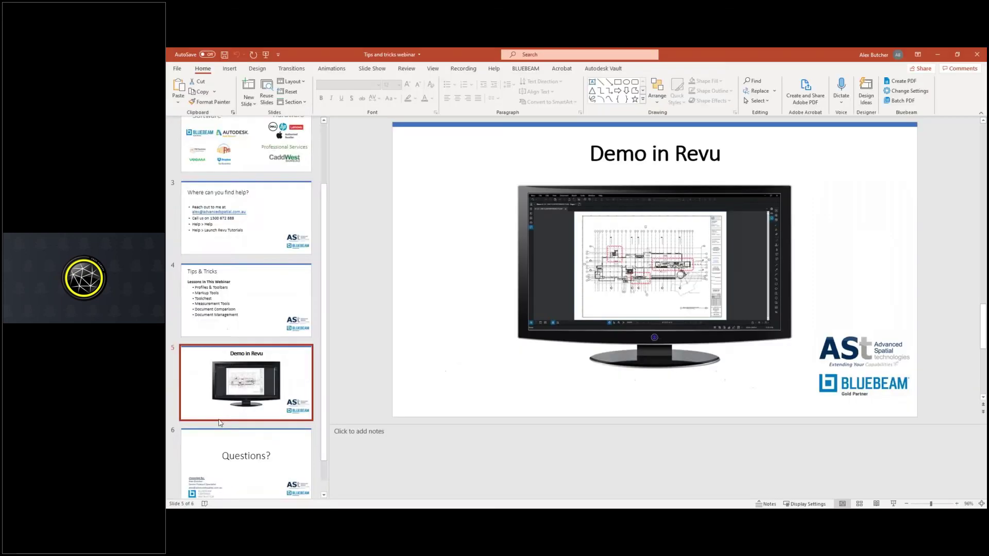
Present the closing "Questions?" slide full screen, end the slide show and switch back to Bluebeam Revu.
scroll(233, 428, "down", 1)
left_click(234, 429)
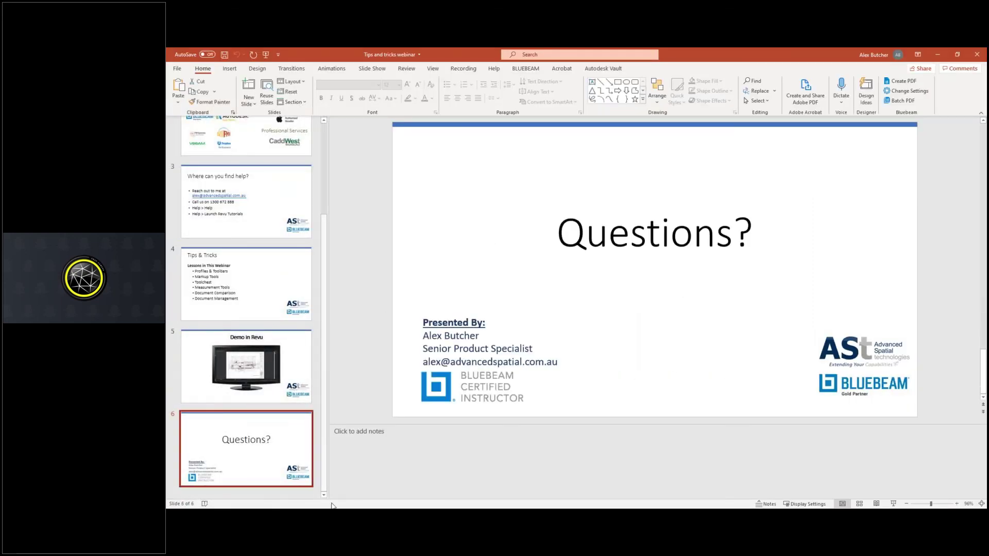
left_click(897, 504)
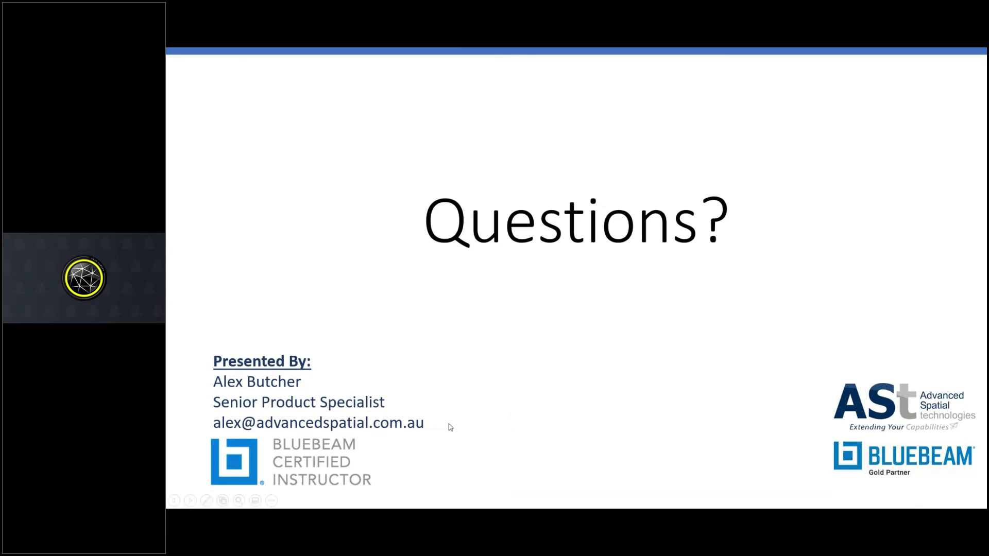
key("Escape")
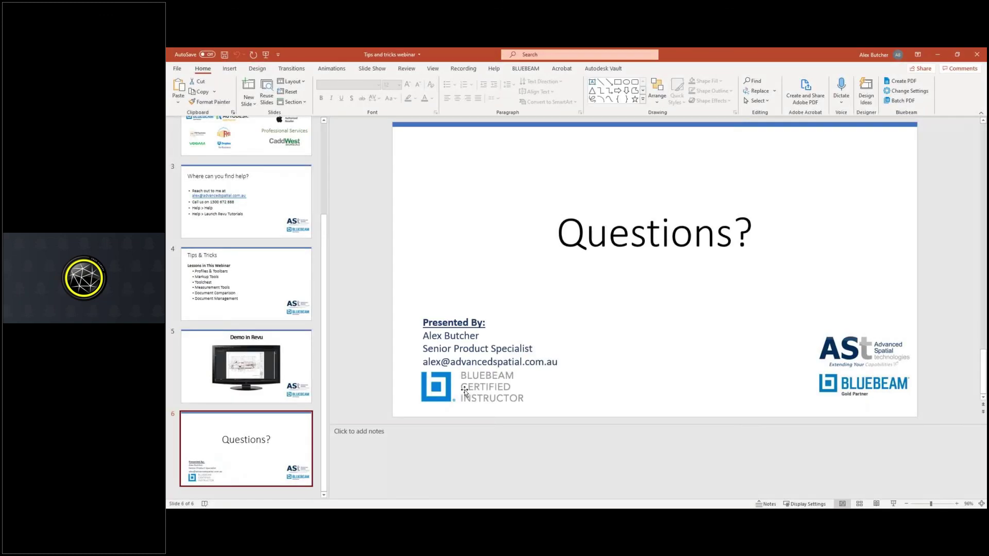
key("alt+Tab")
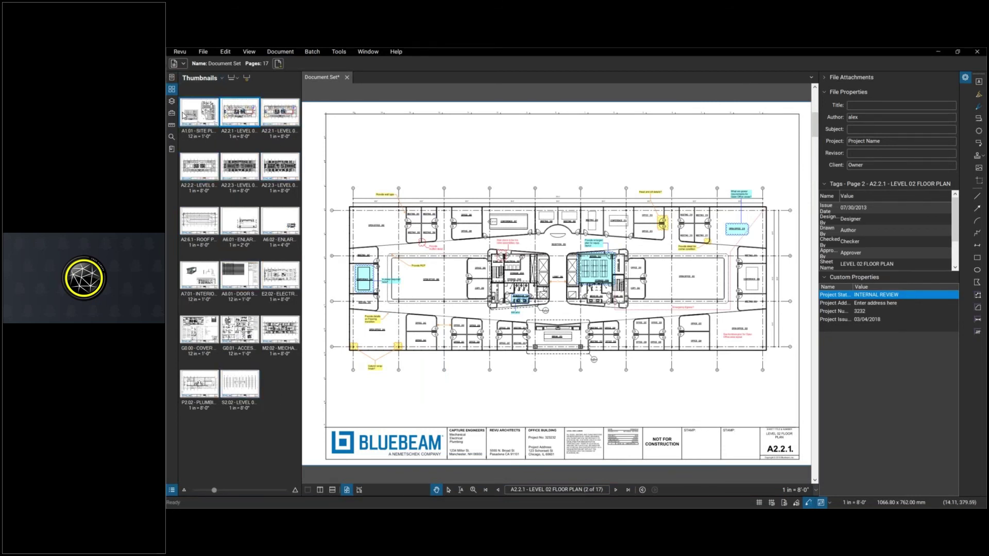
Delete all bookmarks in Document Set and recreate them from the page labels for pages 1-17 with Fit Page scale.
left_click(173, 149)
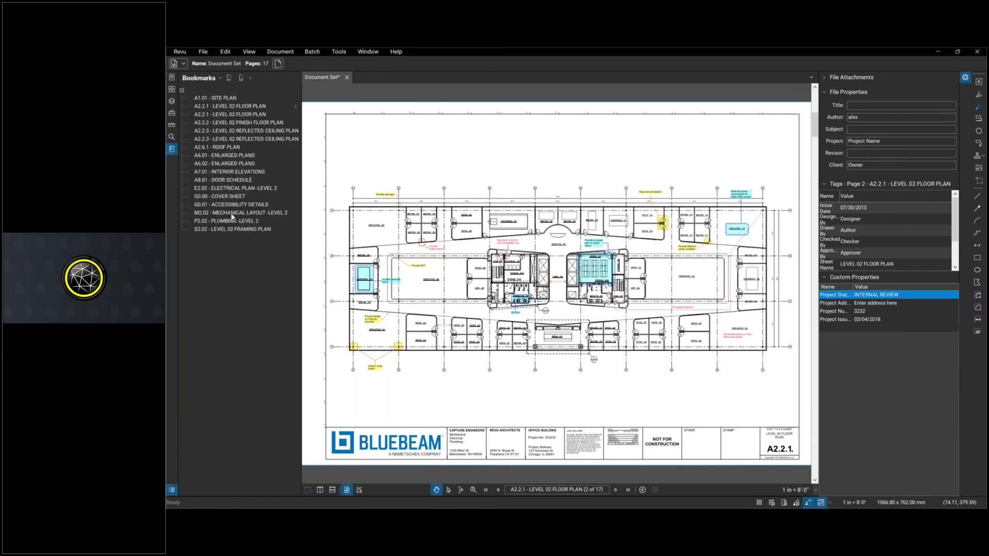
left_click(212, 97)
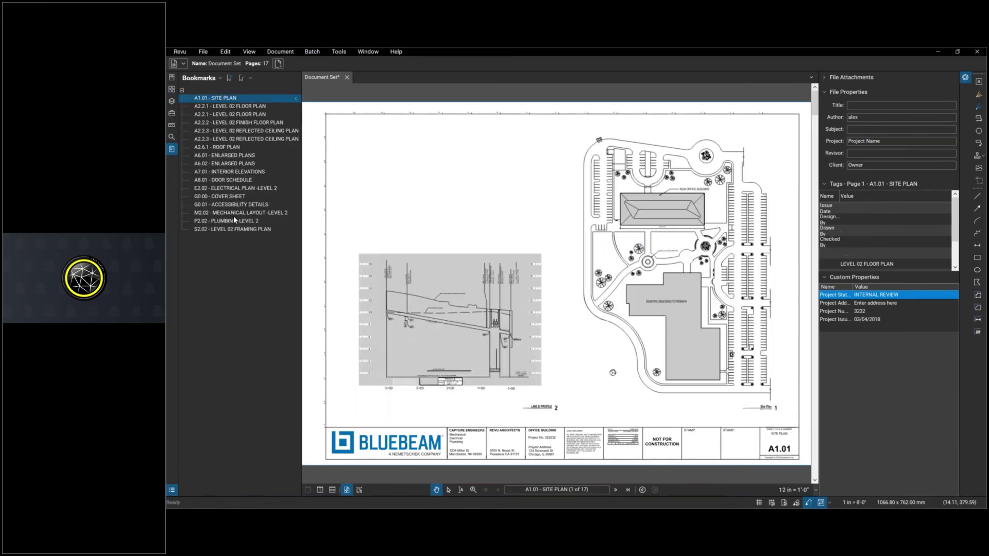
left_click(221, 226, "shift")
key("Delete")
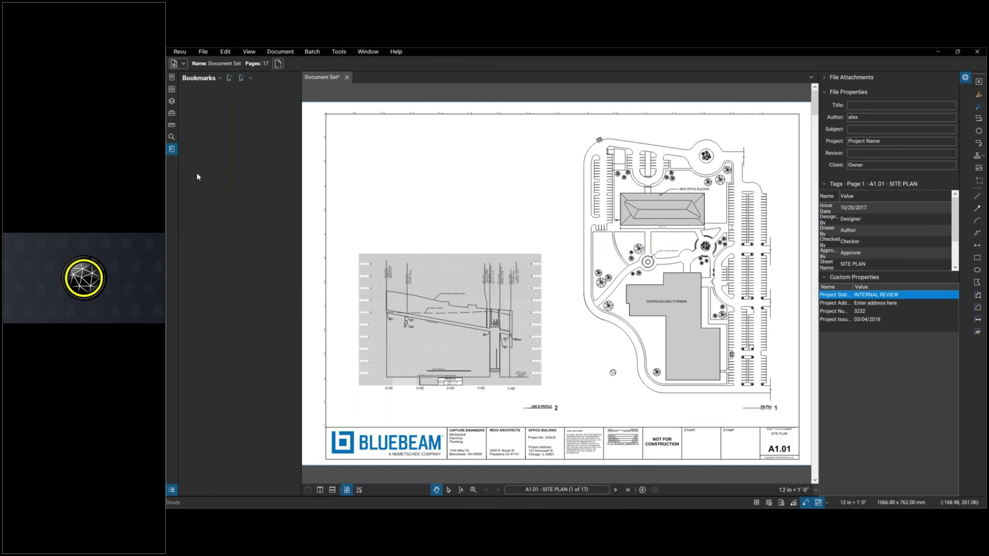
left_click(231, 79)
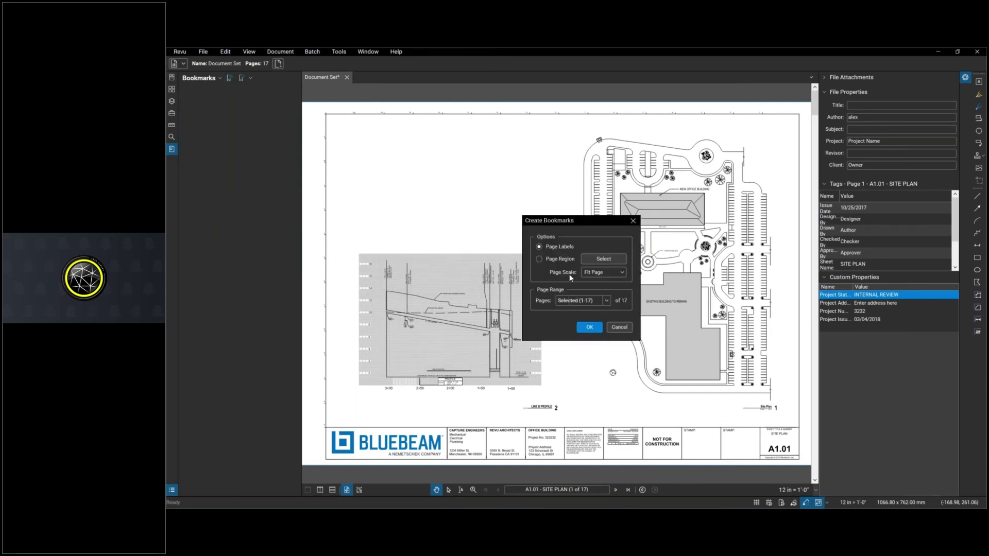
left_click(592, 327)
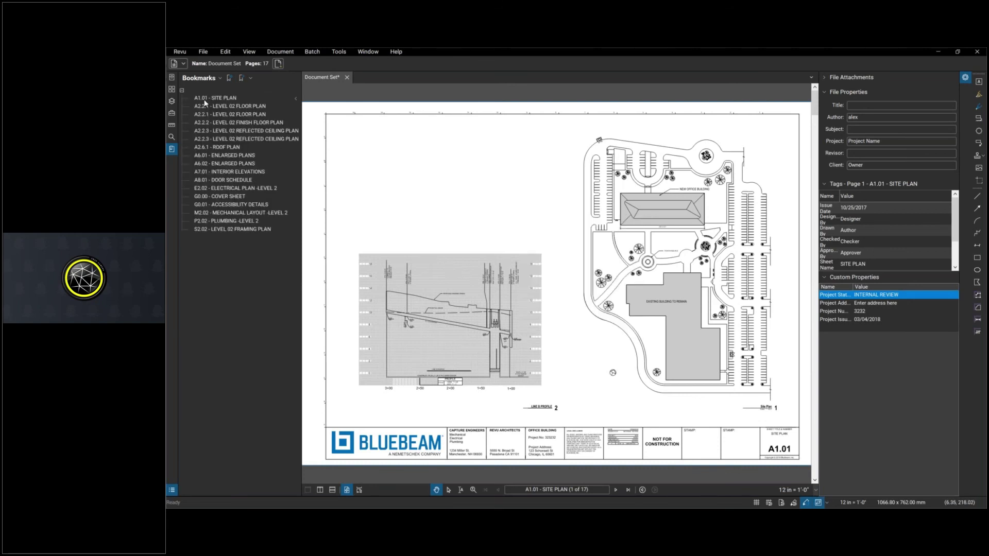
Export the Document Set.pdf bookmarks as a tree-style PDF with nested bookmarks, saved to the source file folder and opened after creation.
left_click(213, 80)
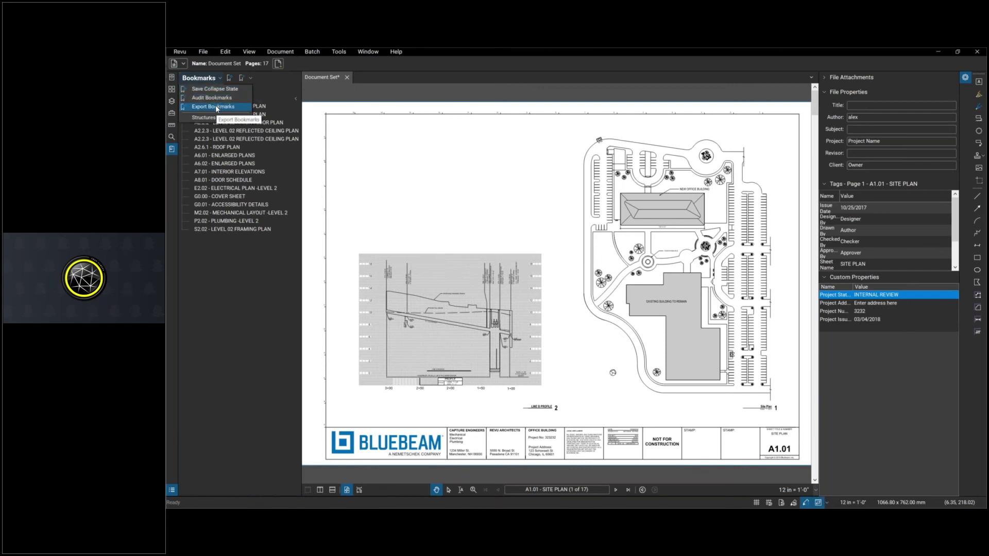
left_click(216, 106)
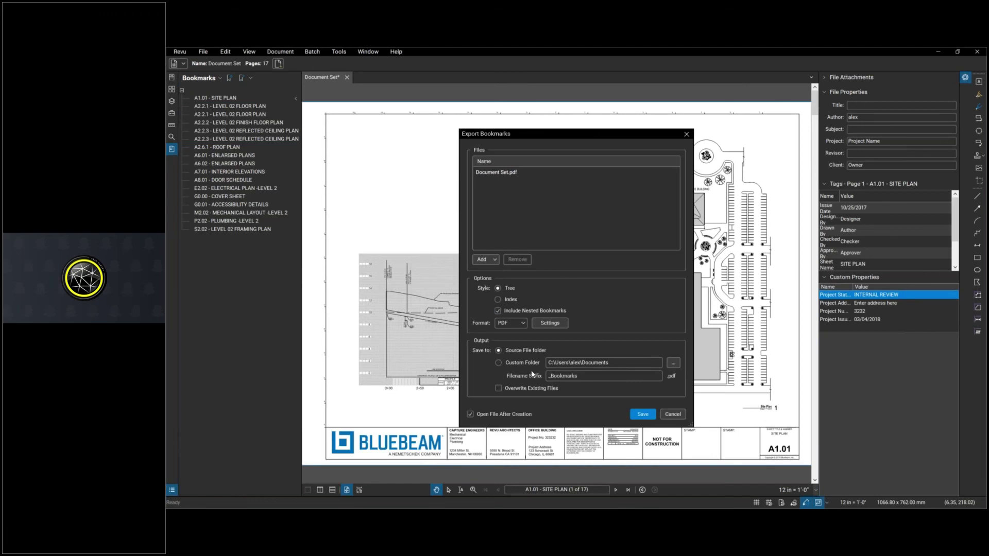
left_click(643, 416)
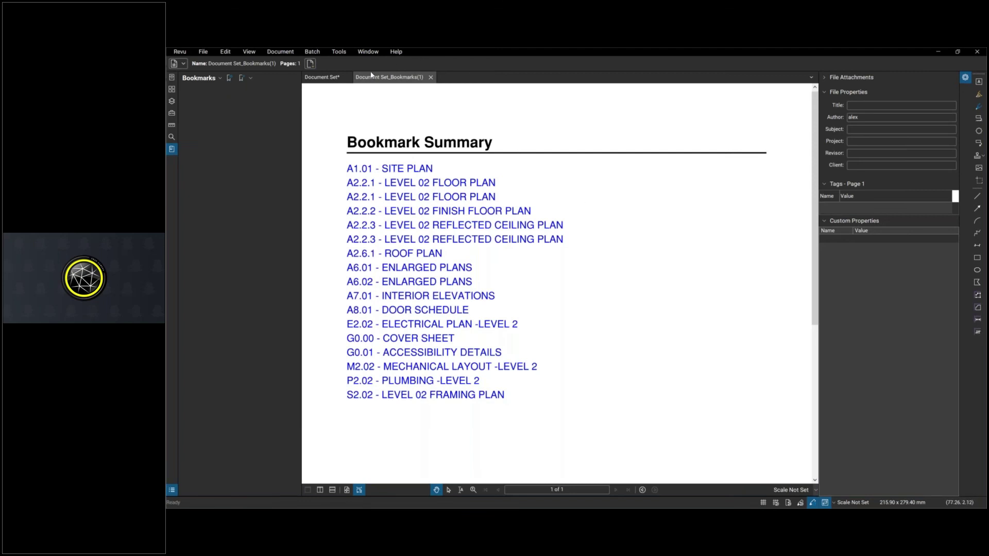
Insert the open Document Set_Bookmarks(1) file before the first page of Document Set.
left_click(322, 77)
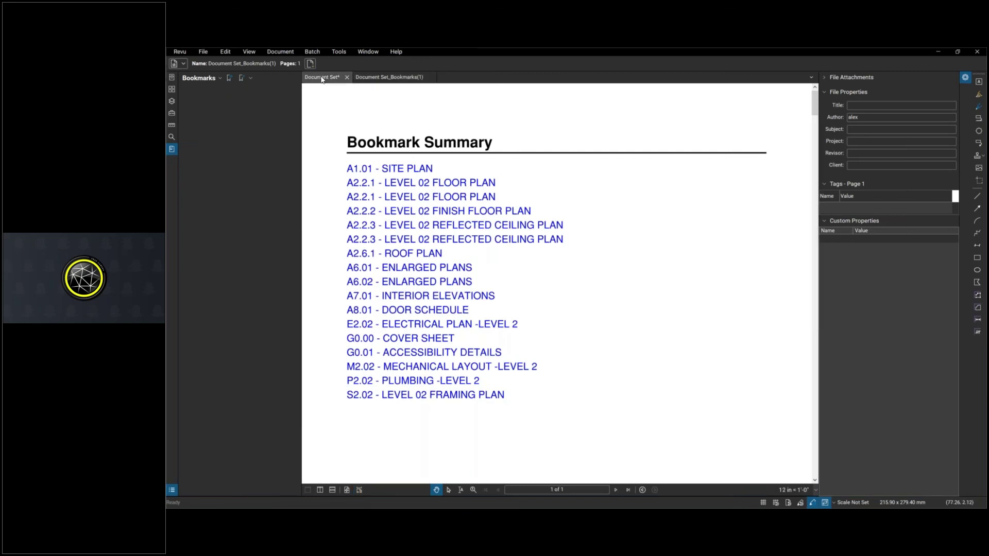
left_click(174, 88)
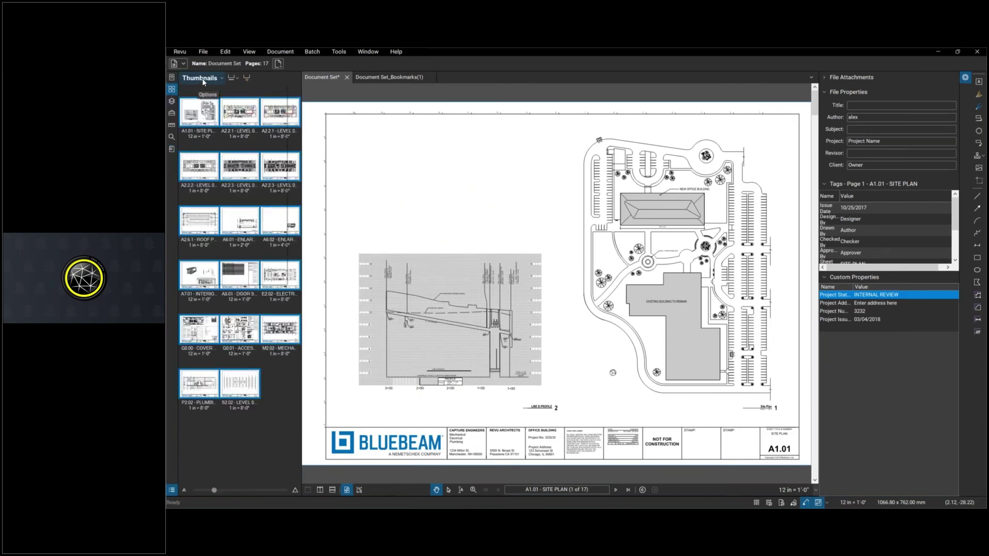
left_click(202, 80)
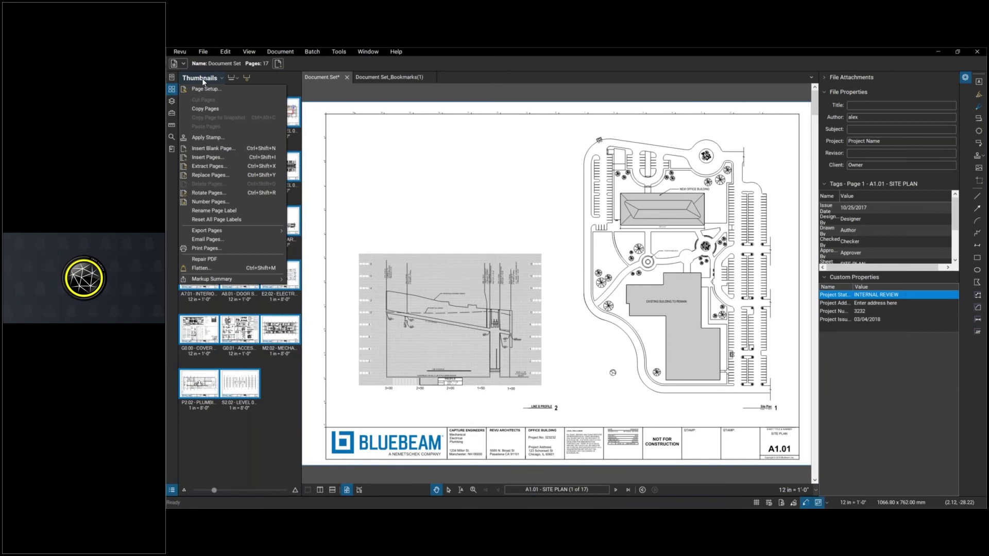
left_click(213, 158)
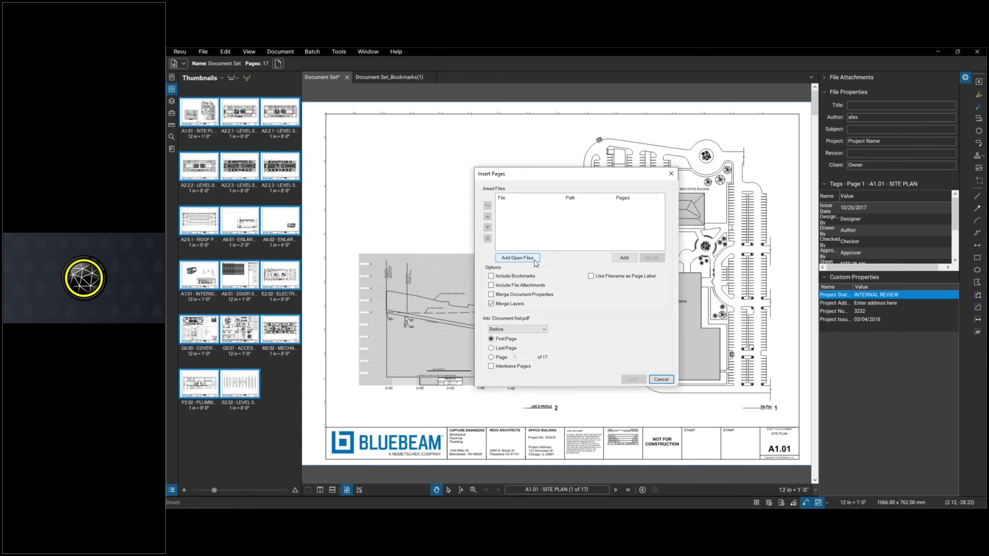
left_click(517, 257)
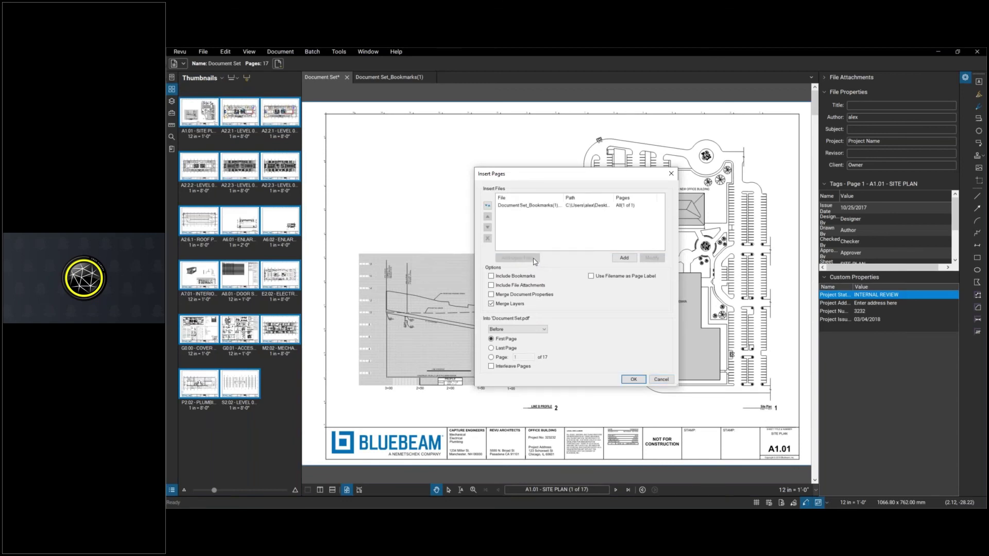
left_click(513, 206)
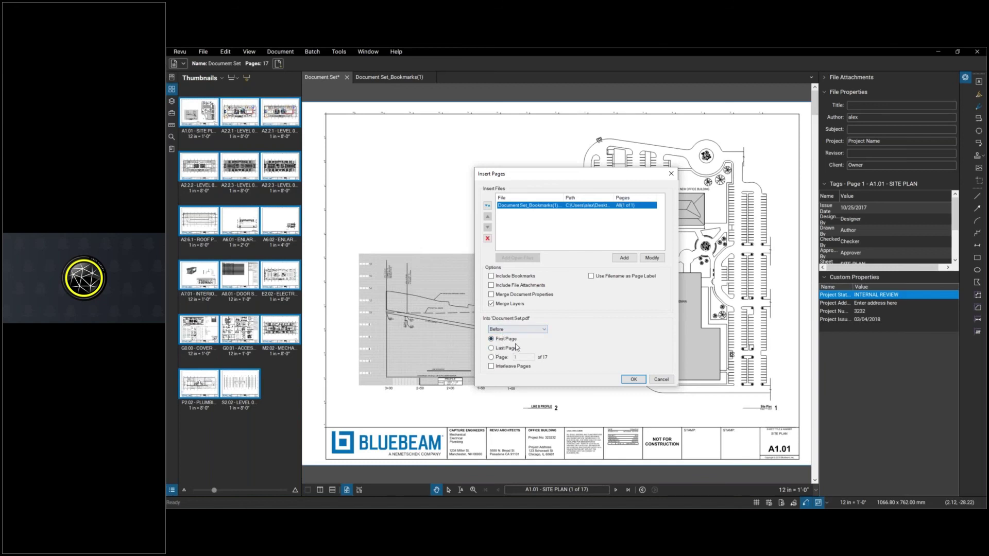
left_click(632, 379)
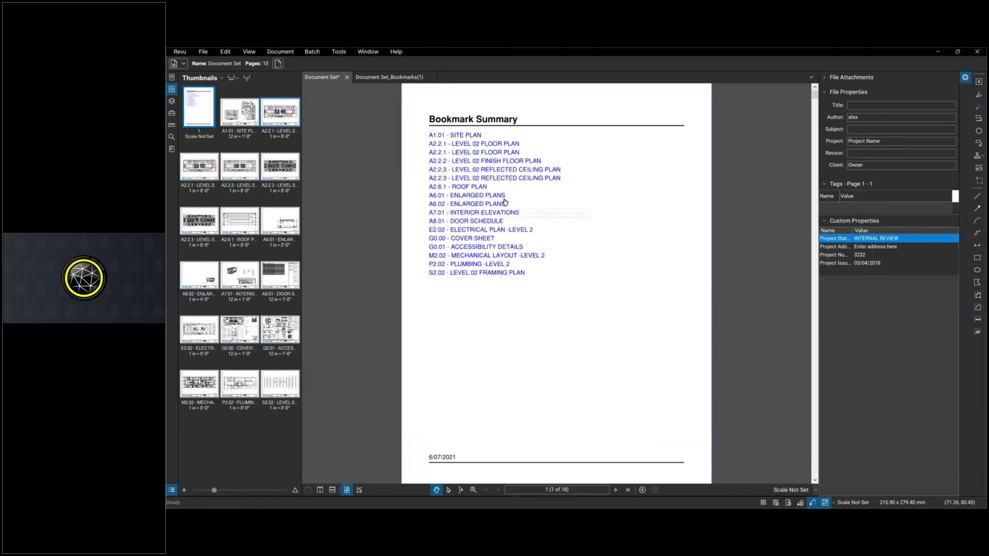
scroll(499, 216, "up", 3)
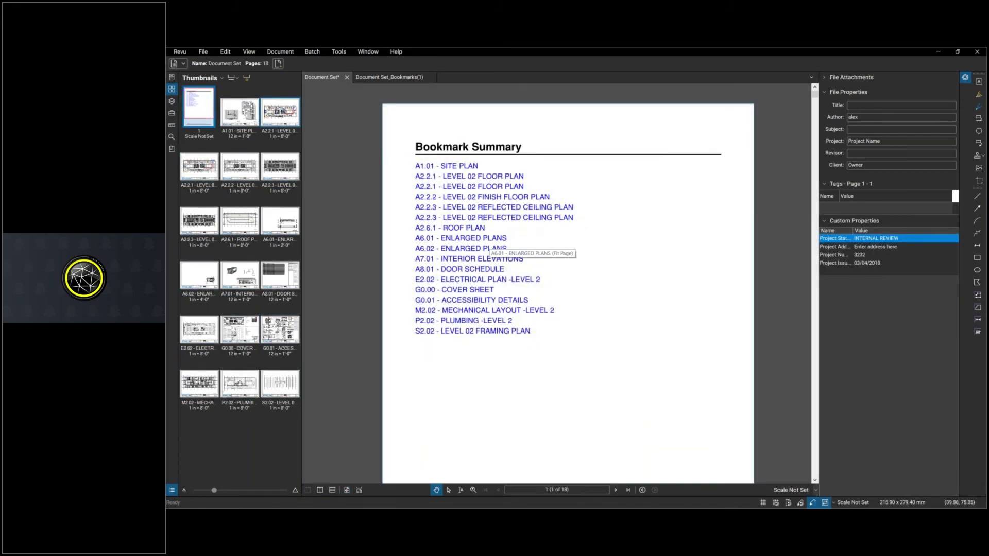